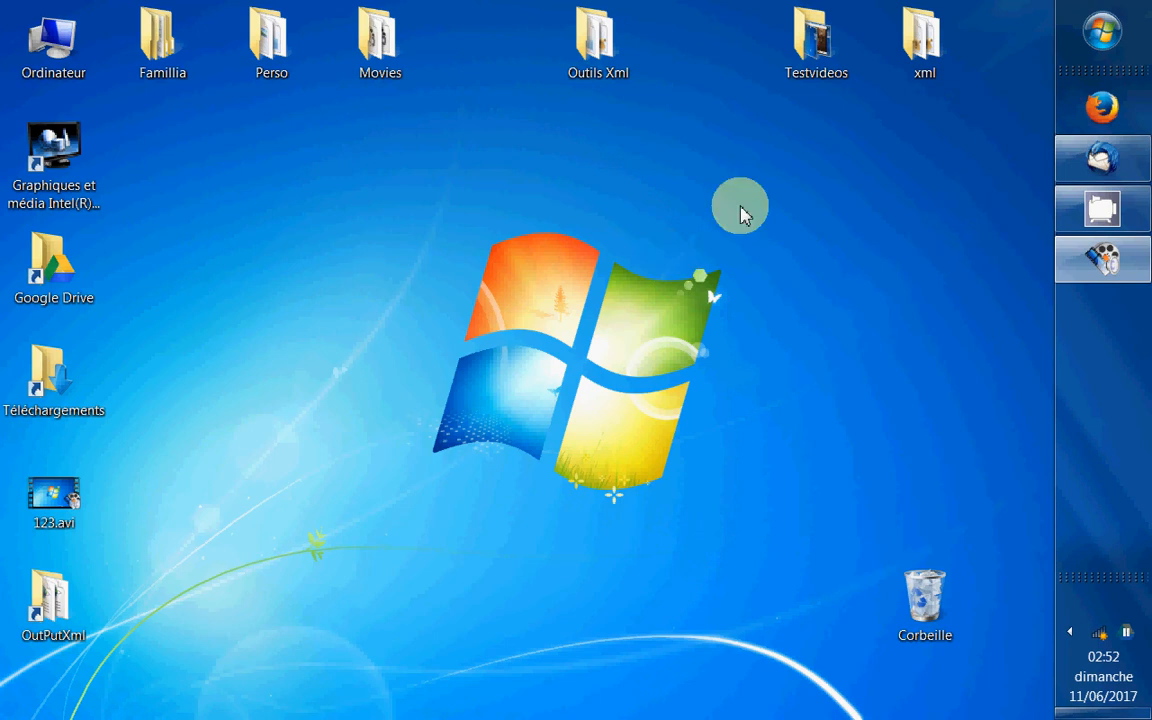
# Step: Open the workbook "Is Liasse Normal MacroBalance Xml .xlsm" from the Outils Xml folder on the desktop
pyautogui.click(610, 47)
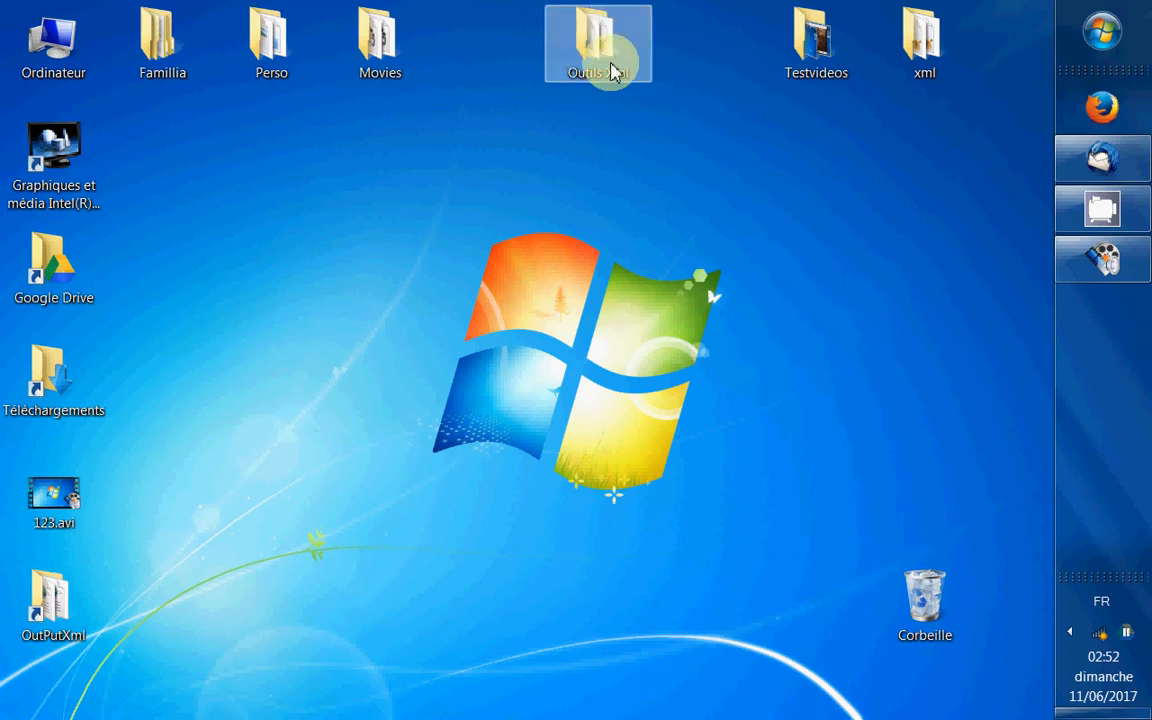
pyautogui.doubleClick(613, 72)
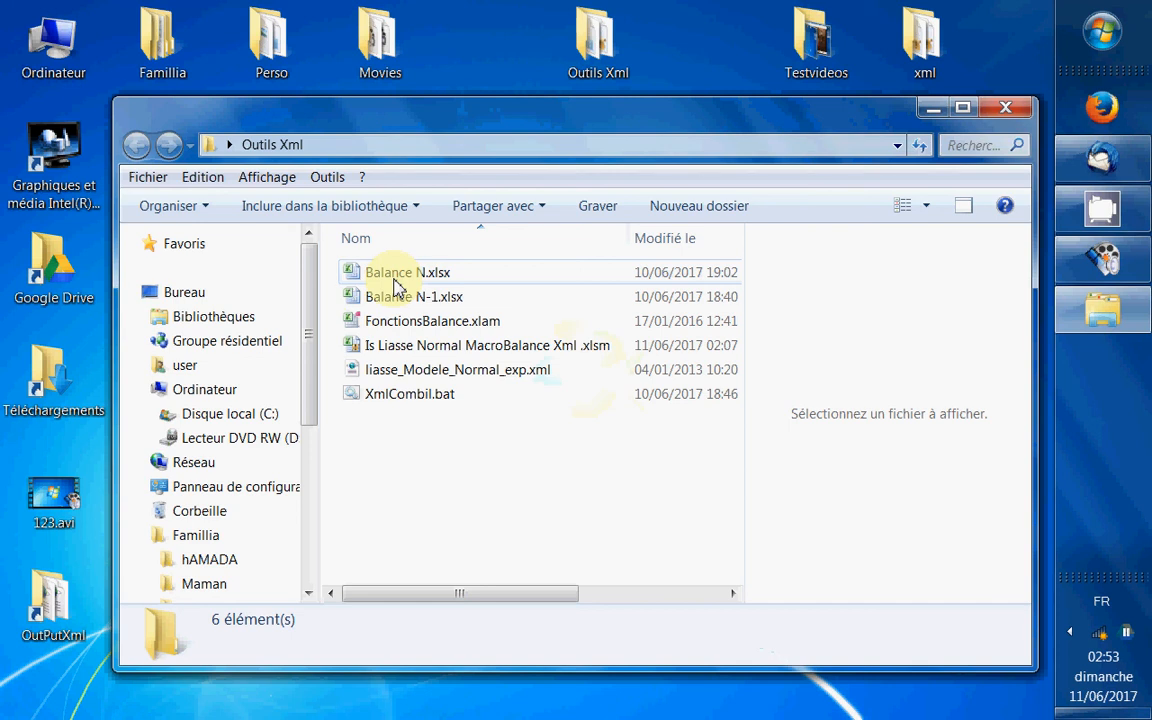
pyautogui.moveTo(397, 287)
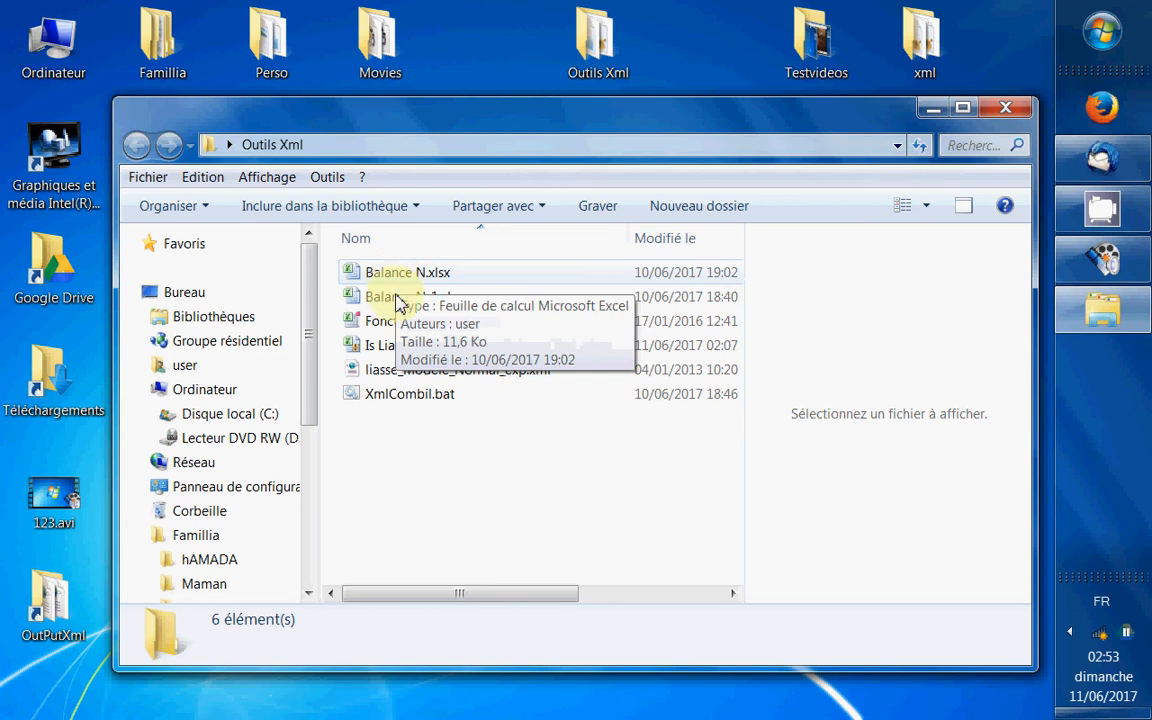
pyautogui.moveTo(390, 341)
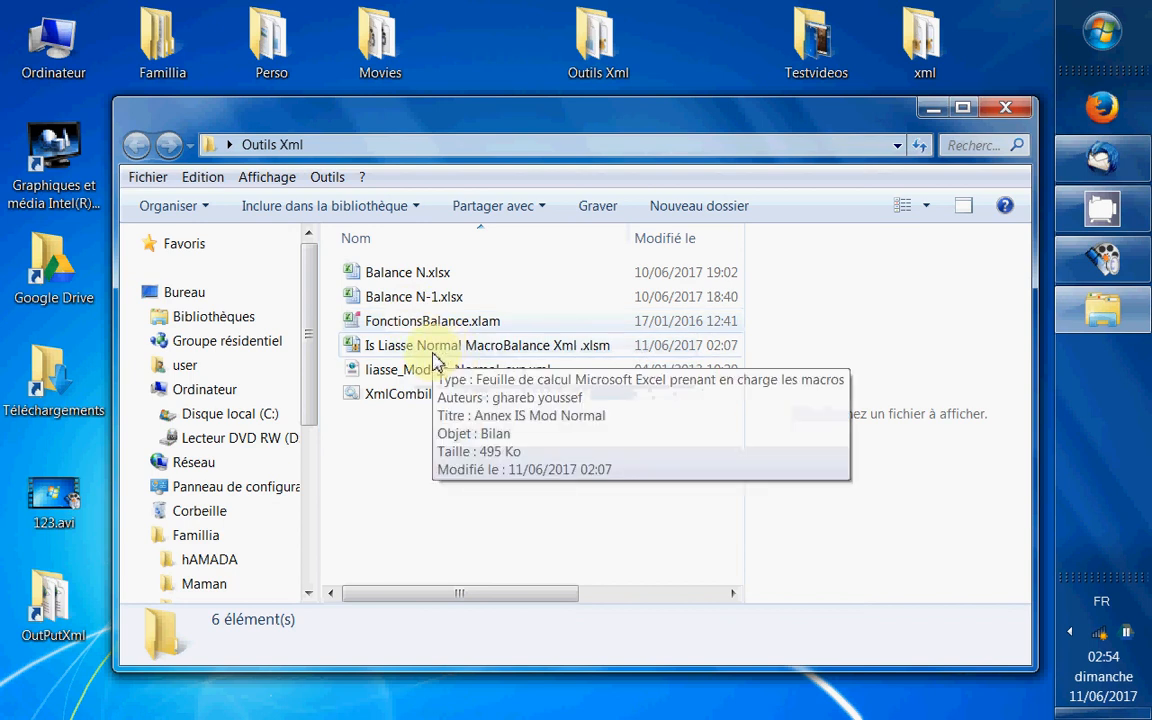
pyautogui.doubleClick(433, 350)
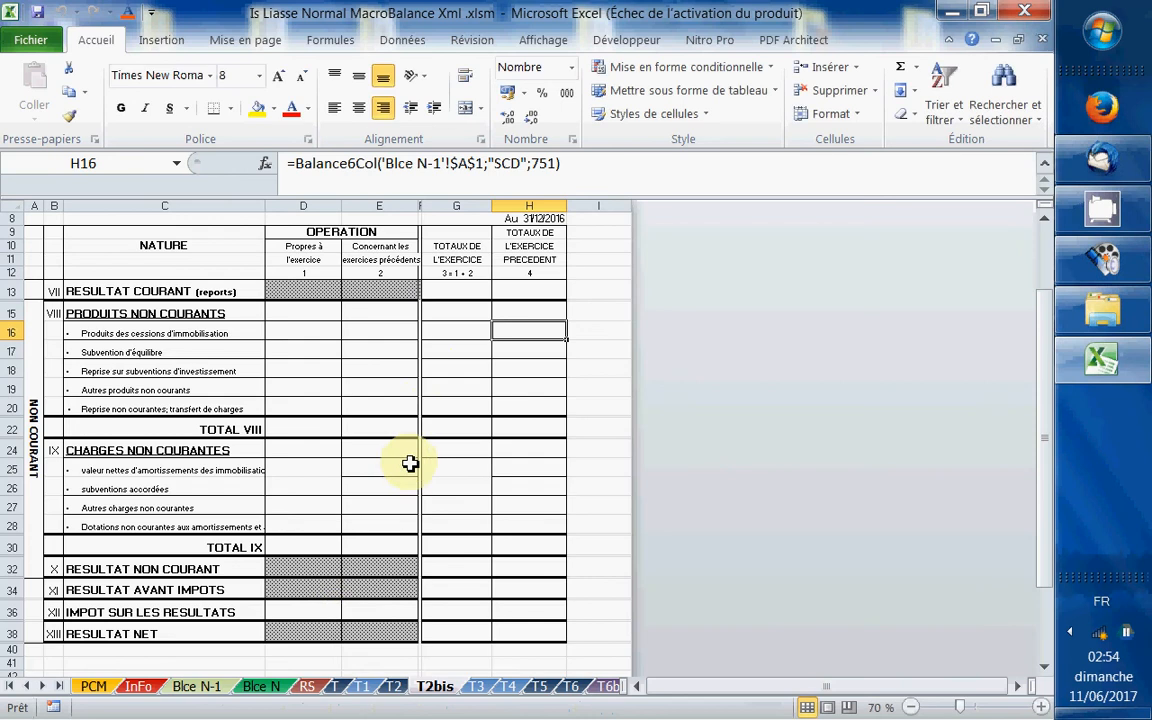
# Step: View the Blce N, Blce N-1 and PCM sheets and dismiss the Office activation notice
pyautogui.click(240, 686)
pyautogui.click(206, 686)
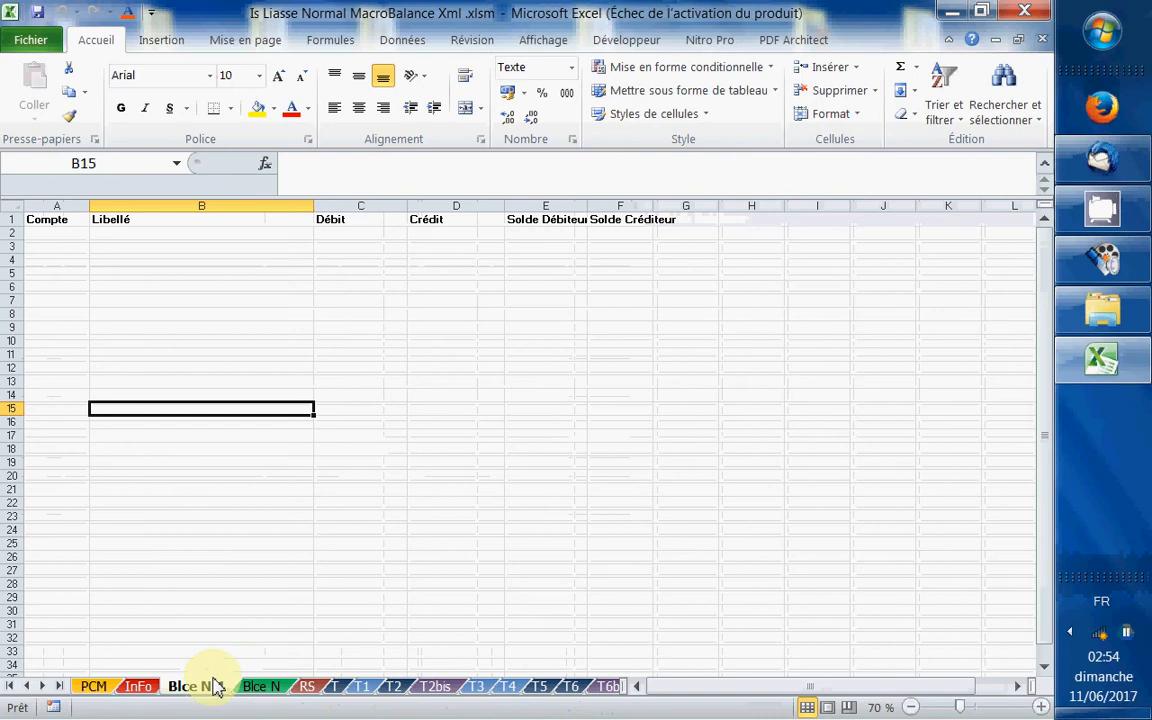
pyautogui.click(90, 688)
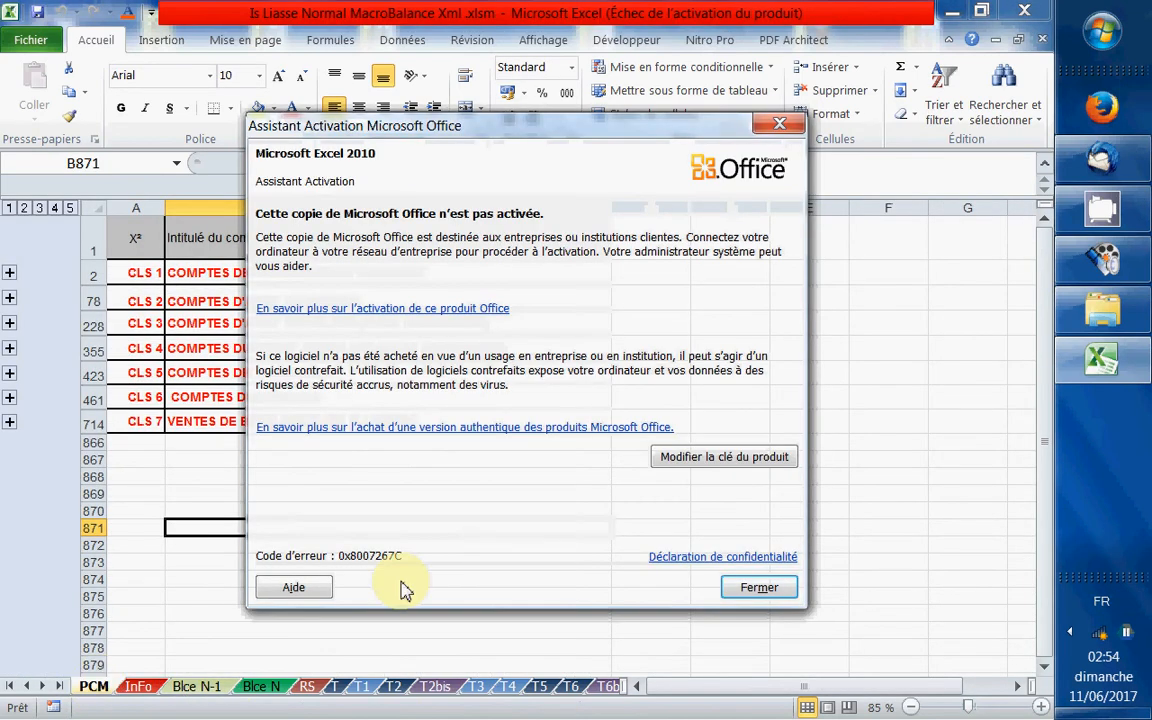
pyautogui.click(752, 588)
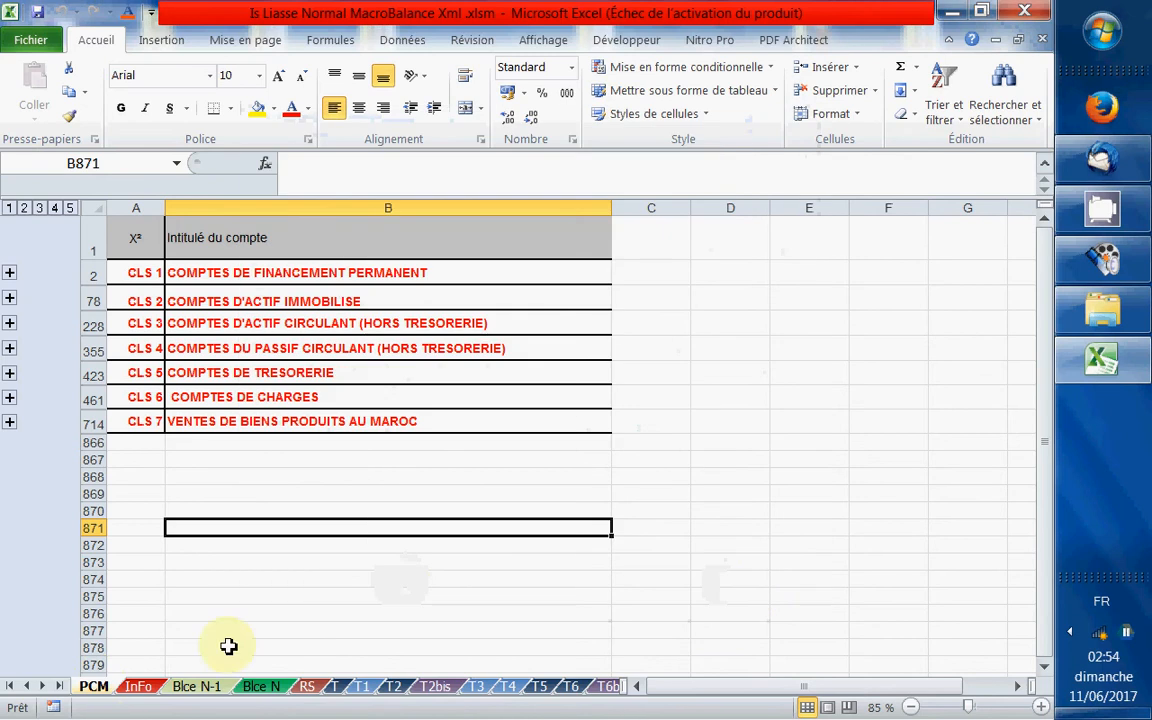
# Step: Expand and collapse the CLS 1 and CLS 3 account groups on the PCM sheet to view their accounts
pyautogui.click(11, 271)
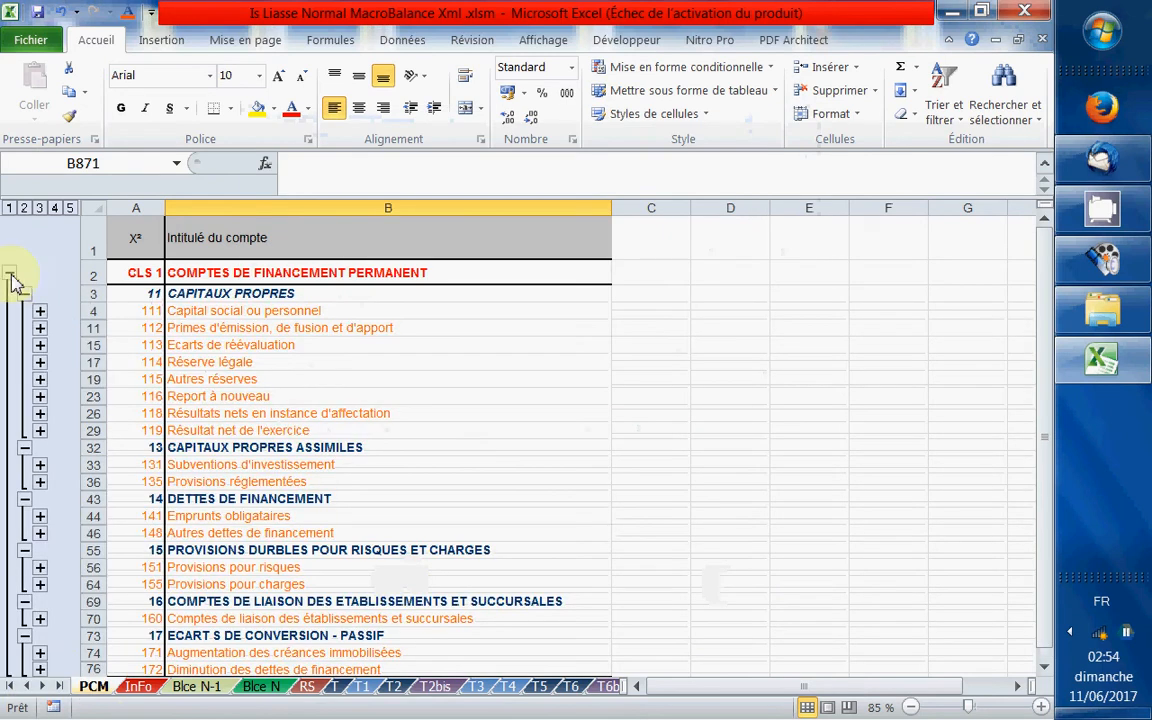
pyautogui.click(11, 279)
pyautogui.click(10, 326)
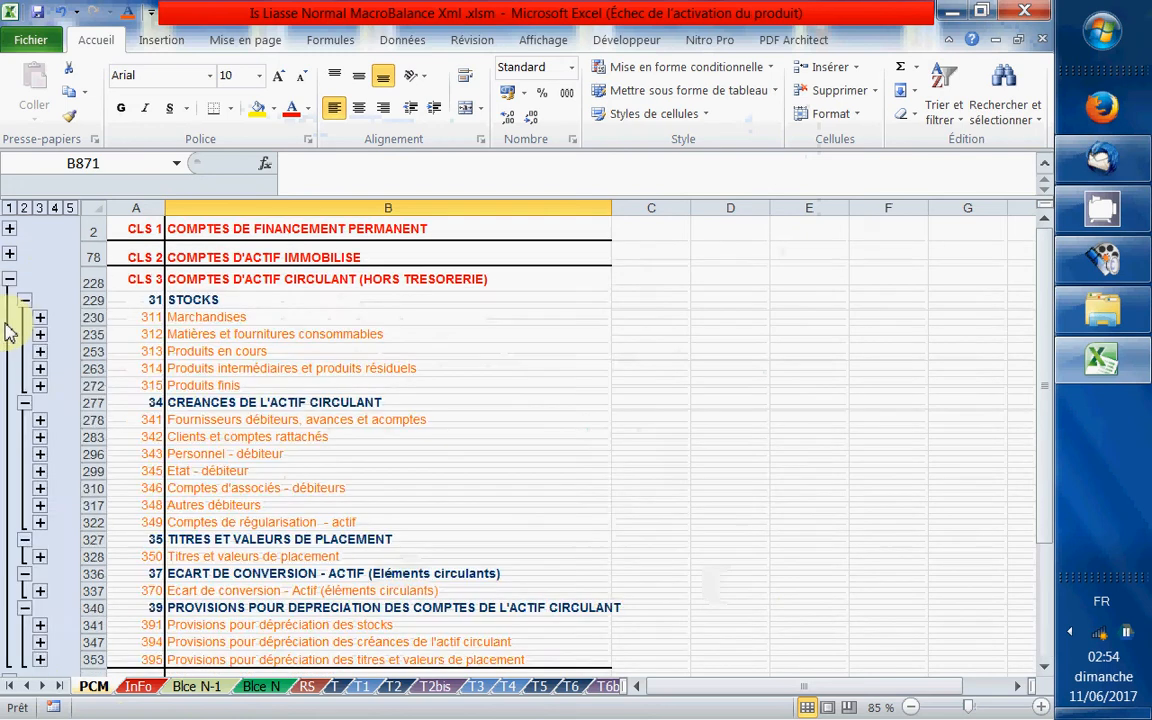
pyautogui.click(9, 280)
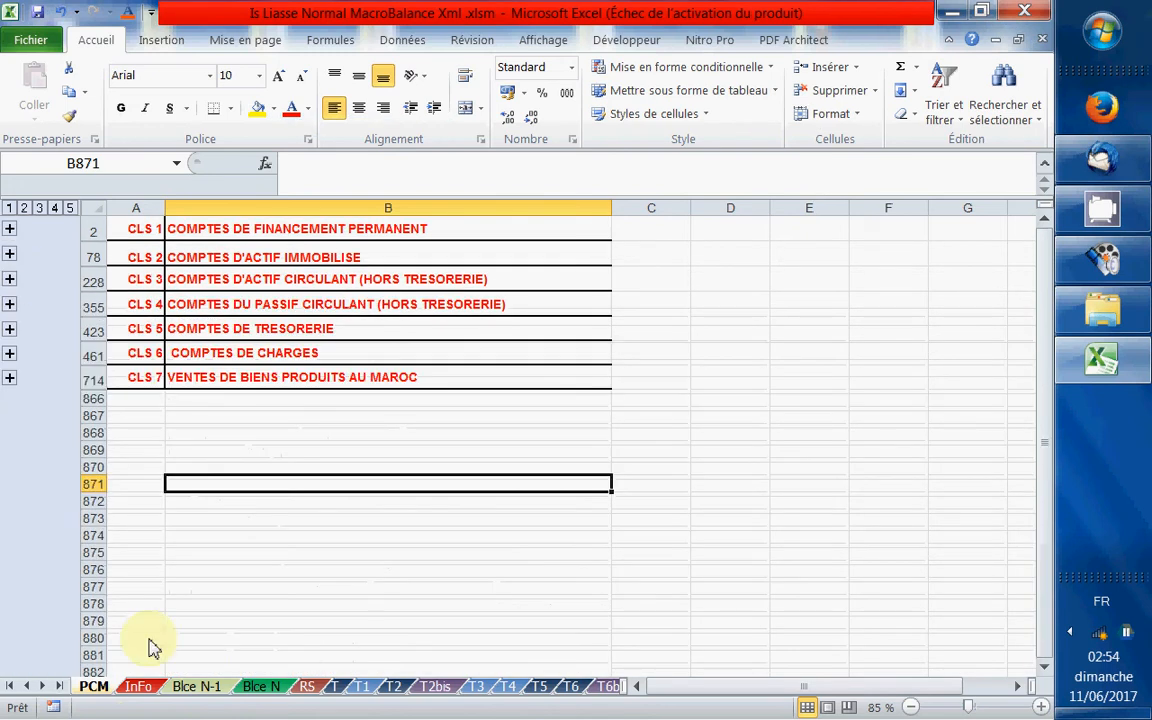
# Step: Set the fiscal year (EXERCICE) on the InFo sheet to 2017
pyautogui.click(139, 686)
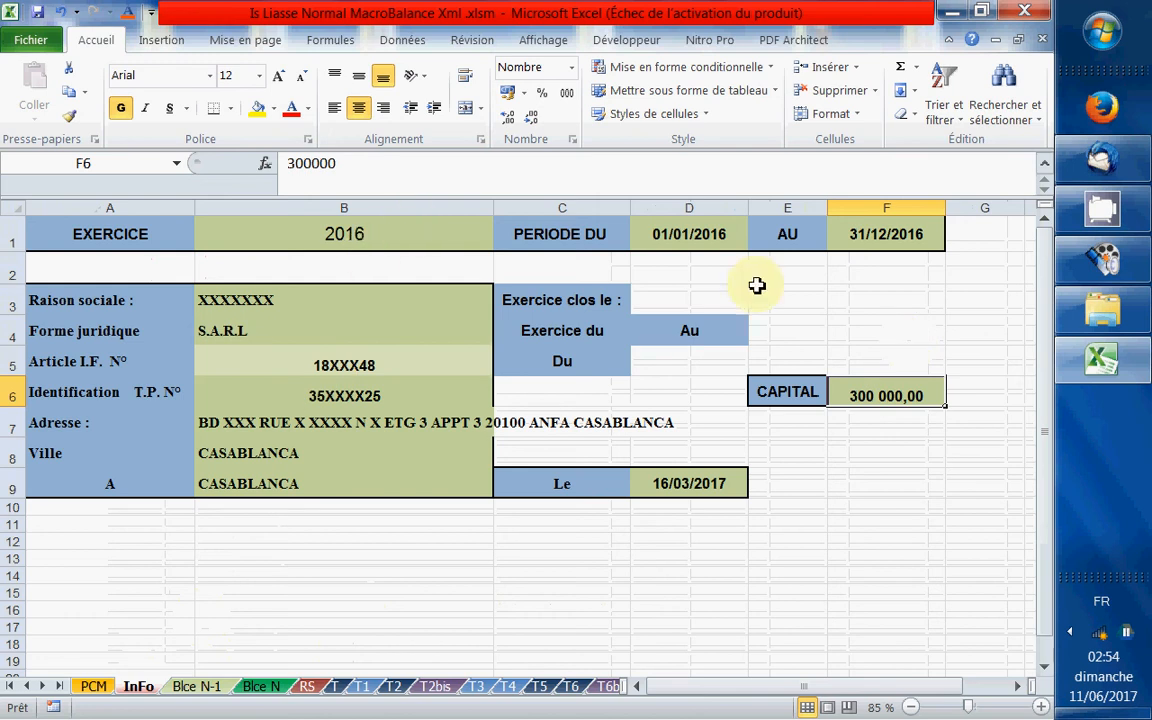
pyautogui.click(355, 238)
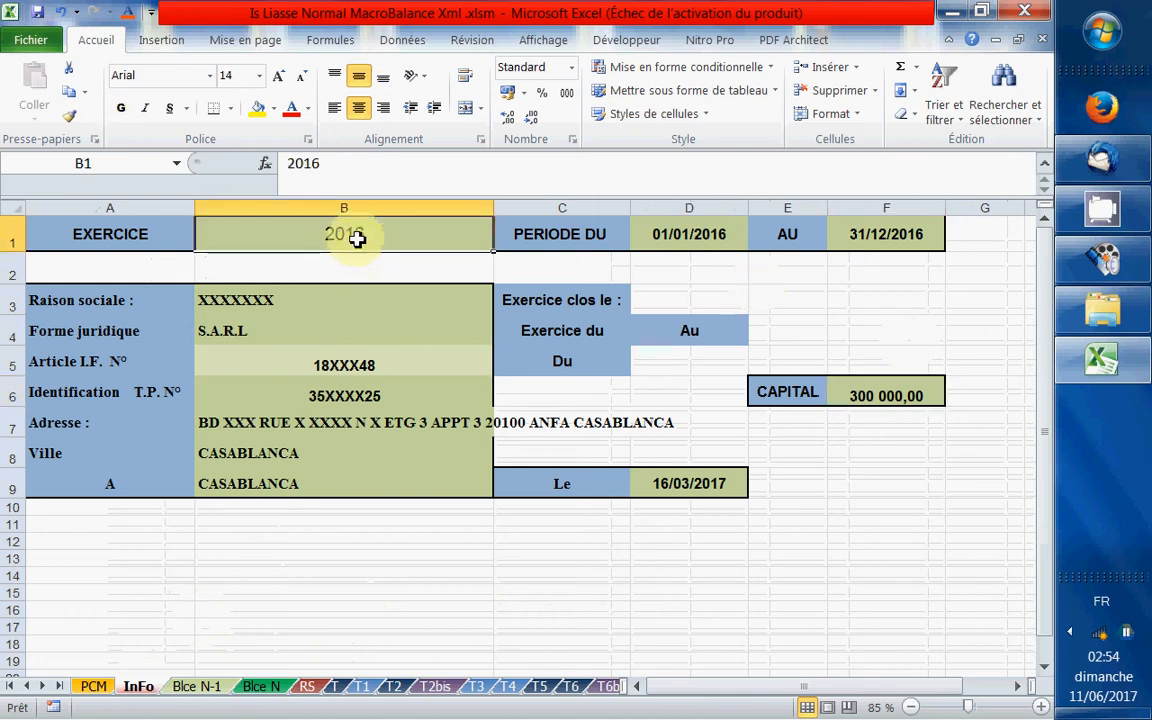
pyautogui.write('2')
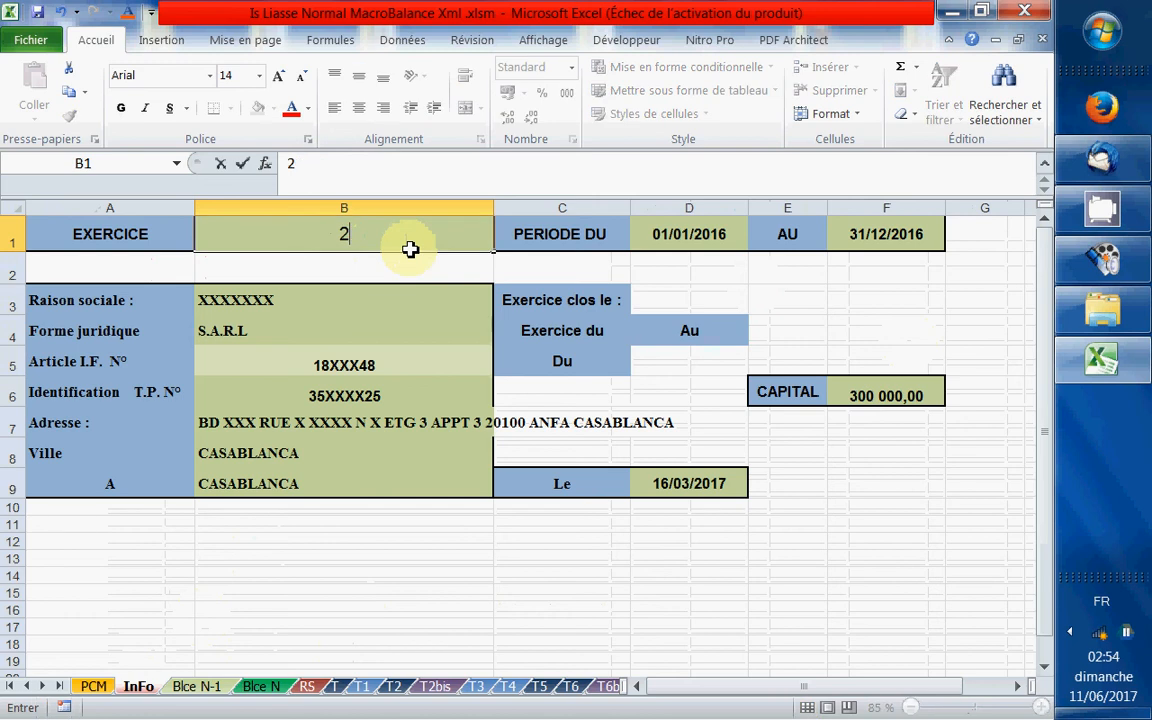
pyautogui.write('01')
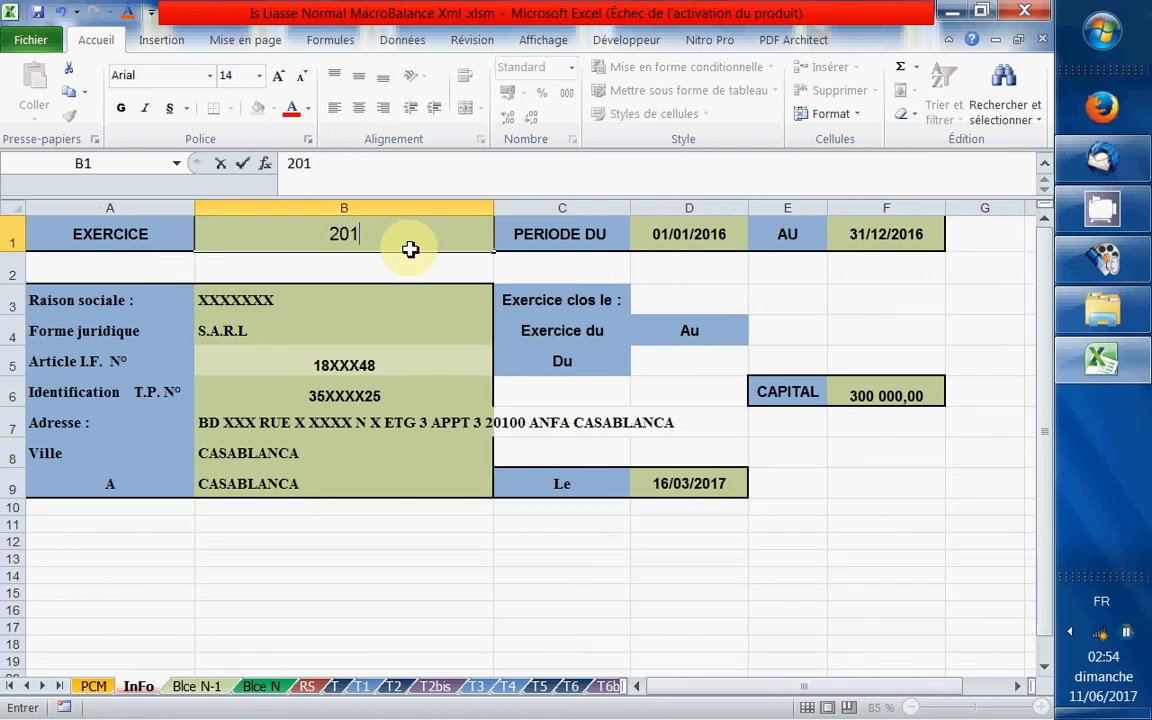
pyautogui.write('7')
pyautogui.press('Return')
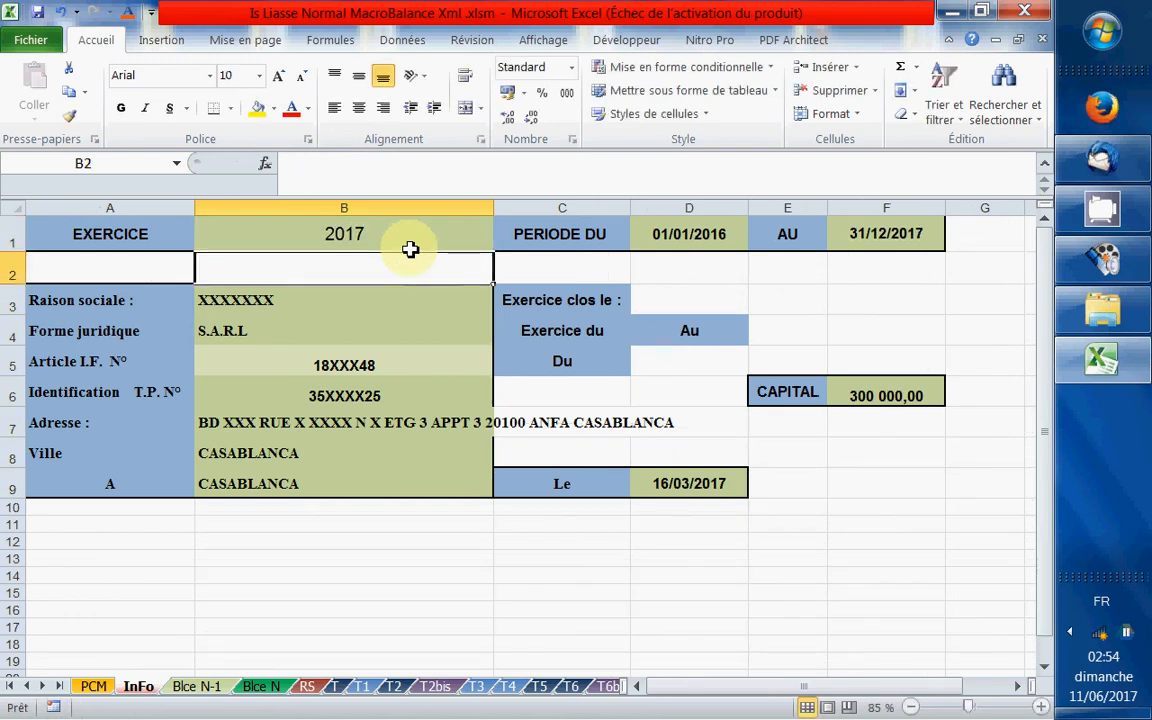
# Step: Set the period start date (PERIODE DU) on the InFo sheet to 01/01/2017
pyautogui.click(674, 234)
pyautogui.click(513, 170)
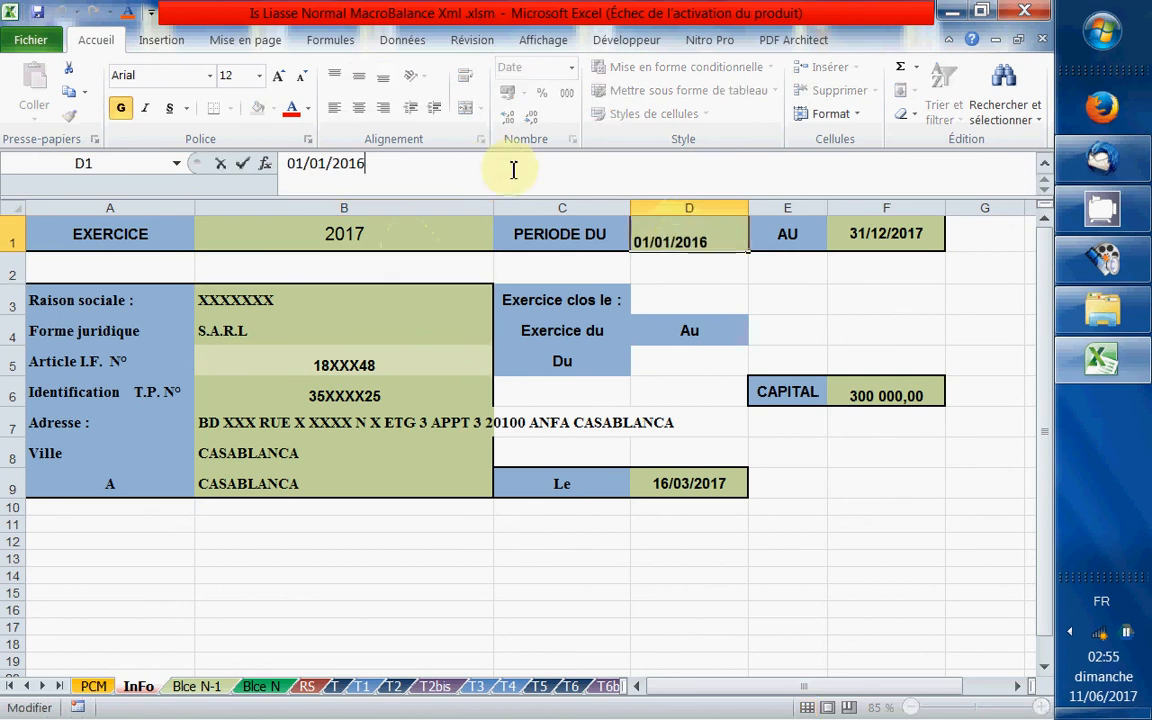
pyautogui.press('BackSpace')
pyautogui.write('7')
pyautogui.click(691, 456)
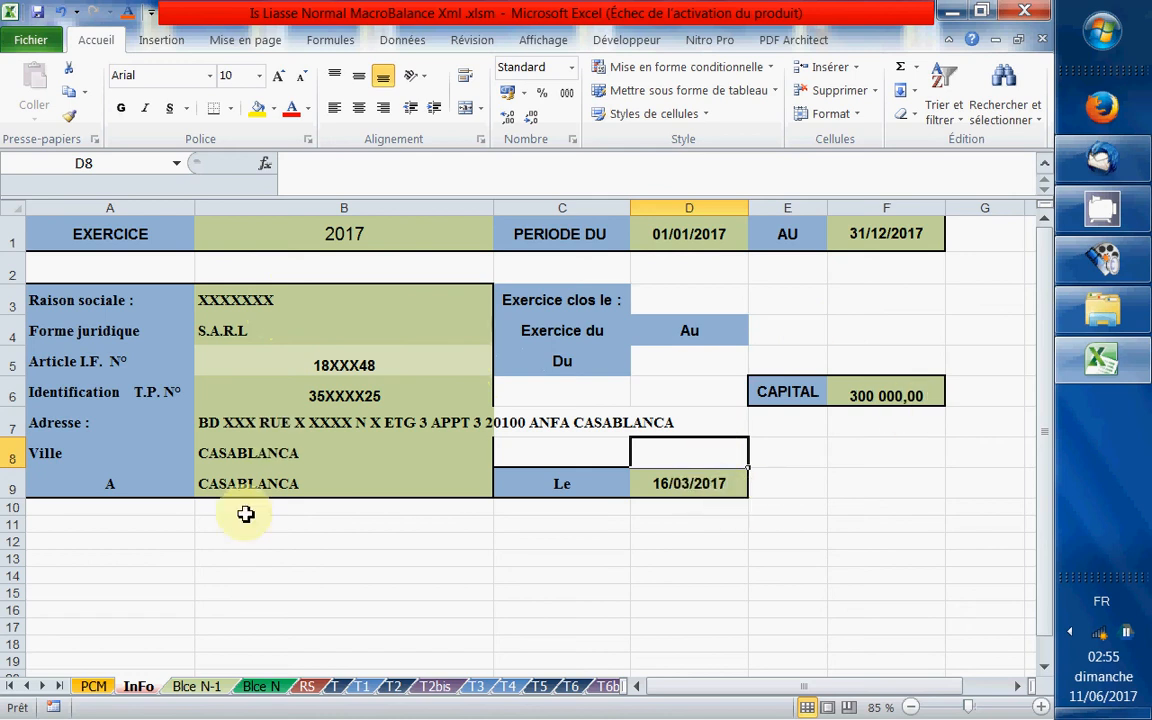
# Step: View the two balance sheets and examine the fiscal year, period and company details on the RS cover sheet
pyautogui.click(200, 688)
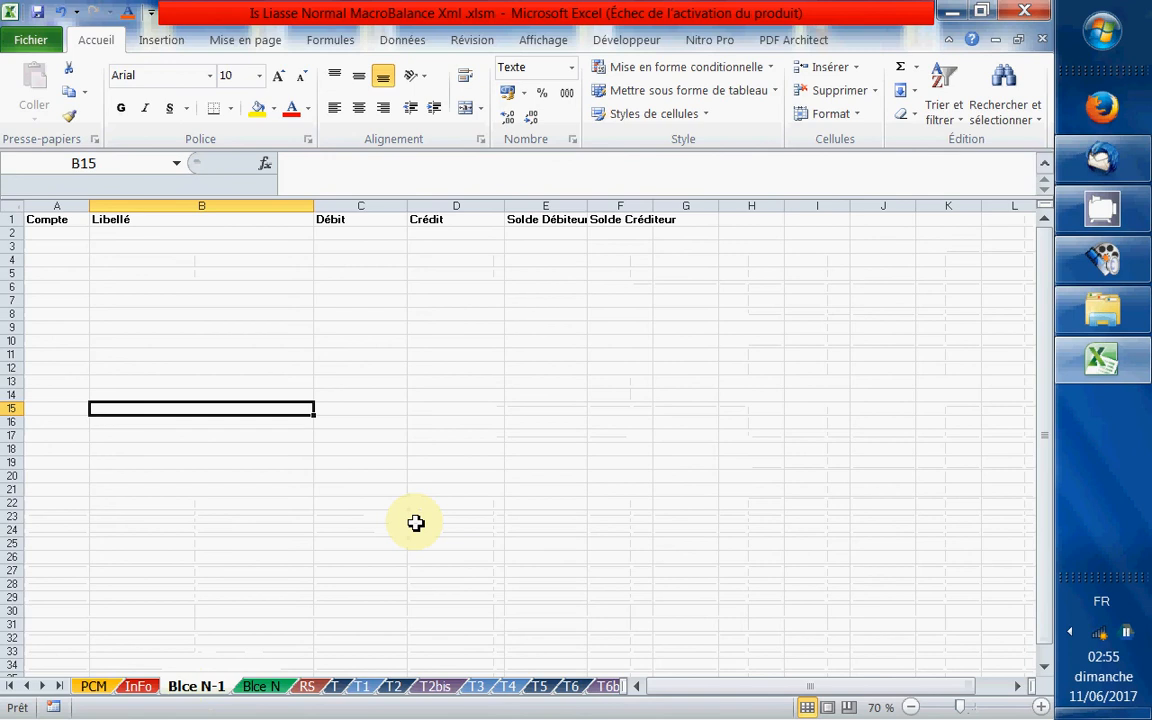
pyautogui.click(262, 687)
pyautogui.click(306, 687)
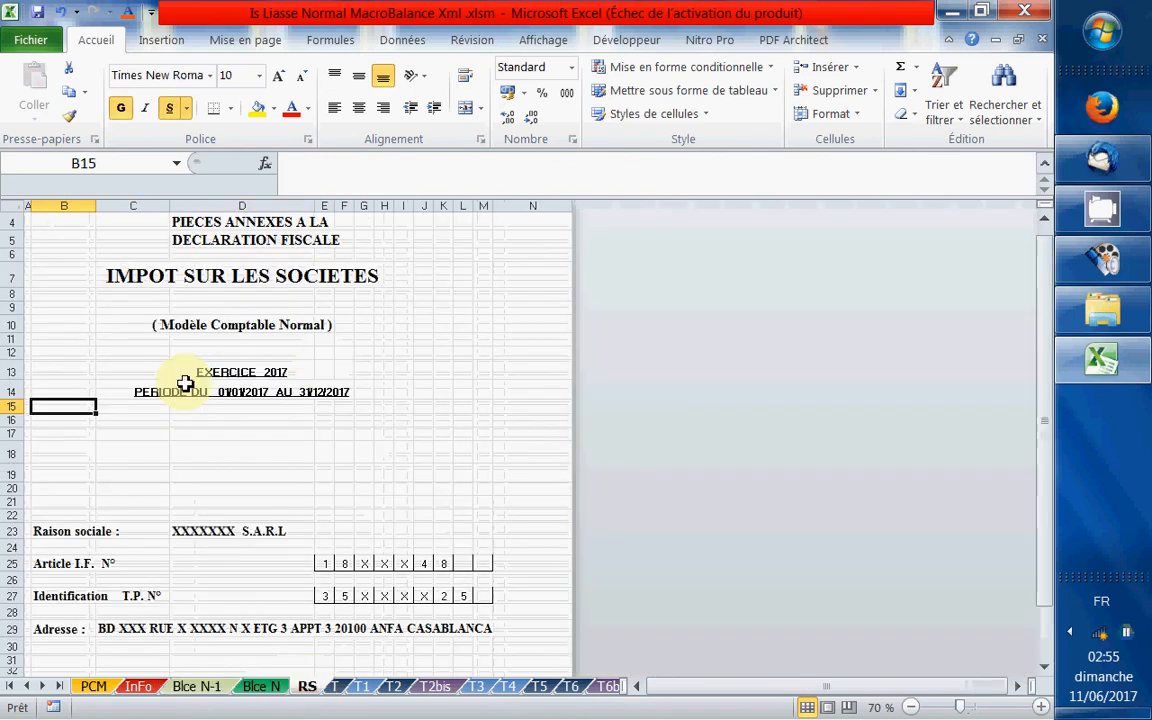
pyautogui.scroll(-3, 267, 424)
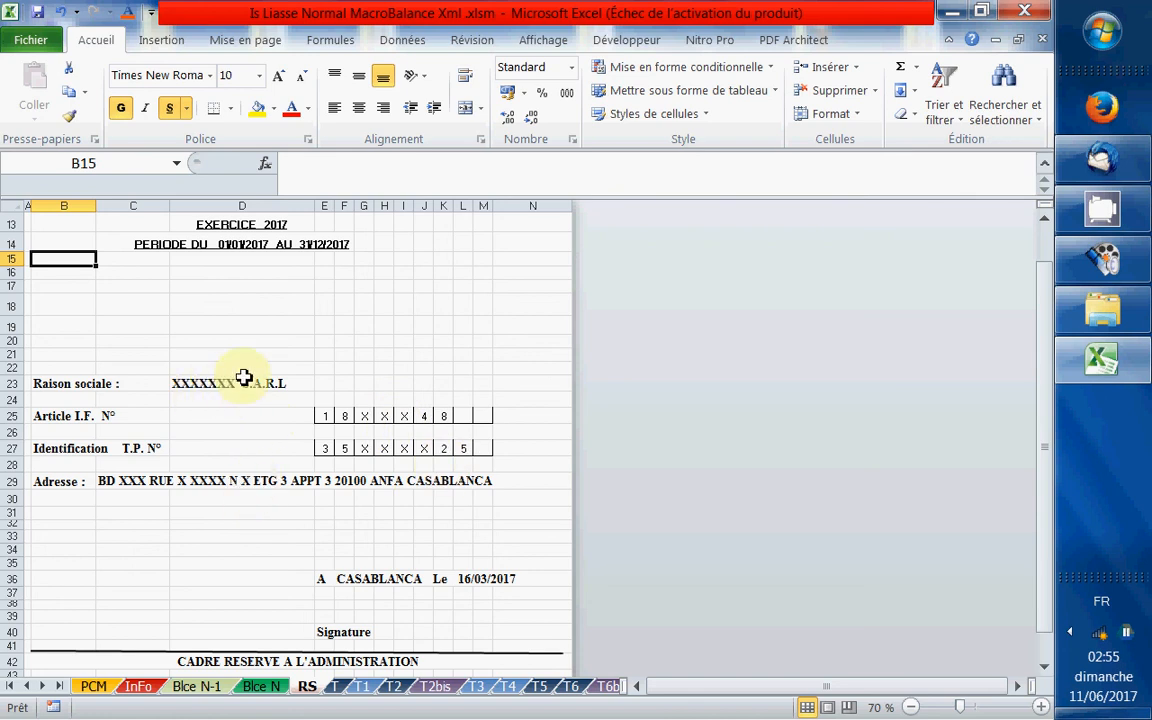
pyautogui.scroll(2, 410, 523)
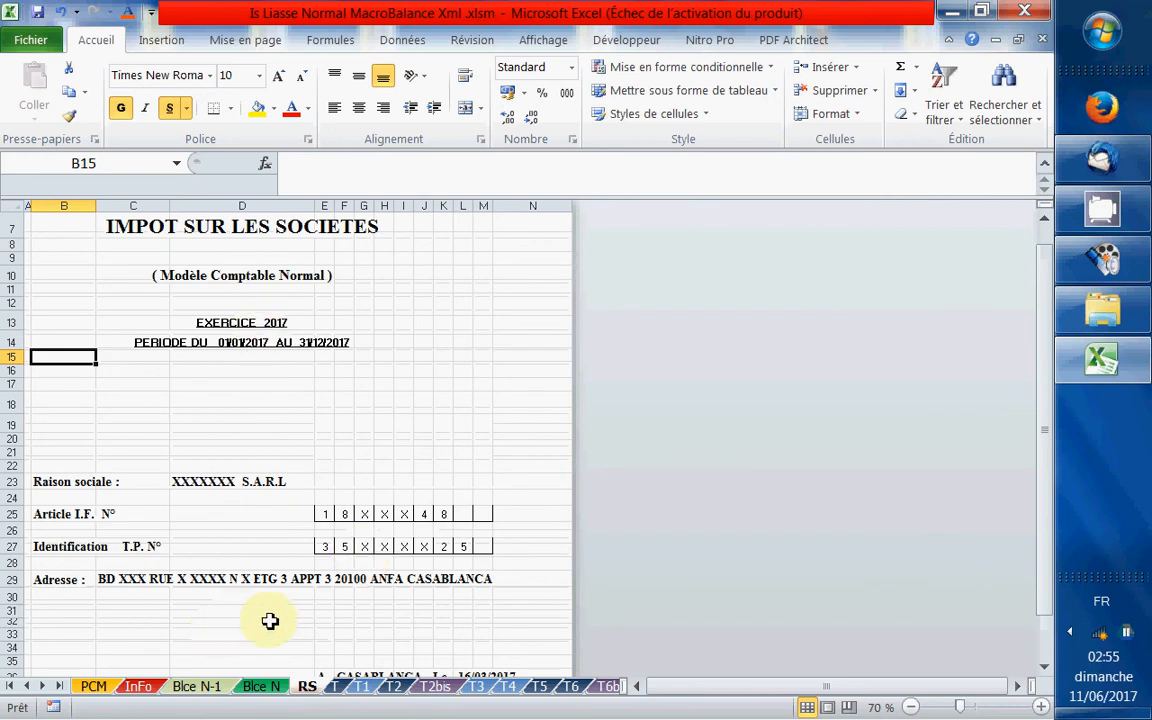
# Step: Undo the fiscal year and period start date changes made on the InFo sheet
pyautogui.hotkey('ctrl', 'pageup')
pyautogui.hotkey('ctrl', 'pageup')
pyautogui.hotkey('ctrl', 'pageup')
pyautogui.hotkey('ctrl', 'pageup')
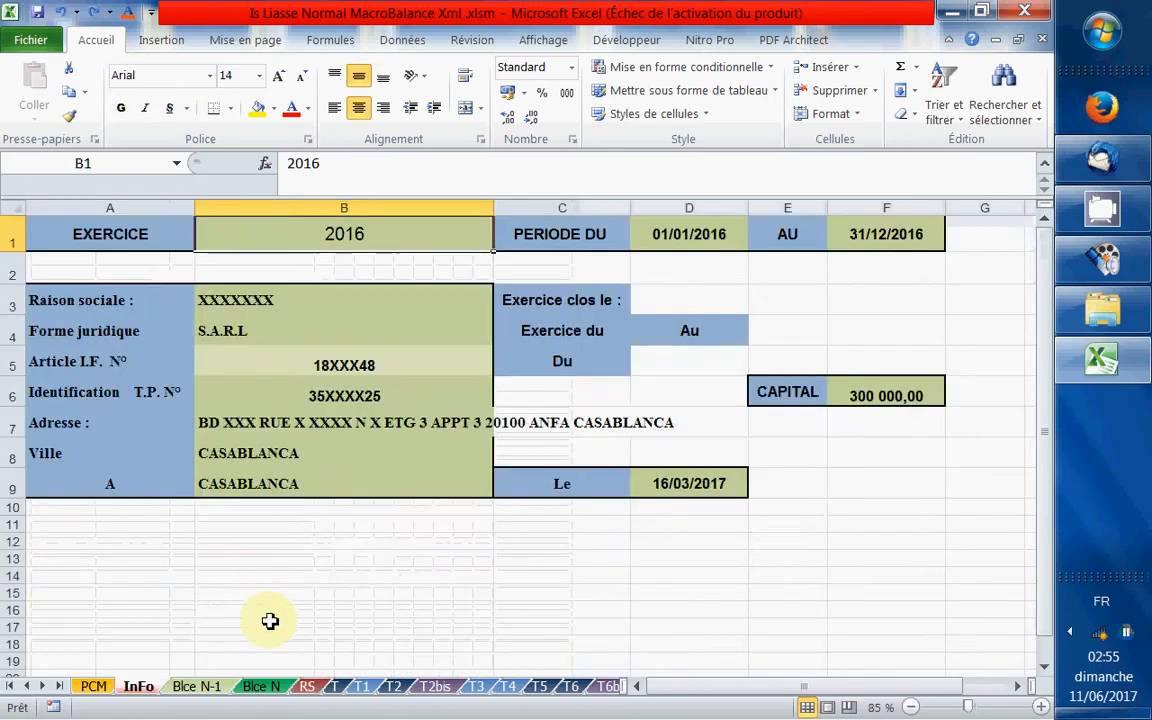
# Step: Check the fiscal year and period dates on the RS, T, T1 and T2 sheets
pyautogui.click(306, 686)
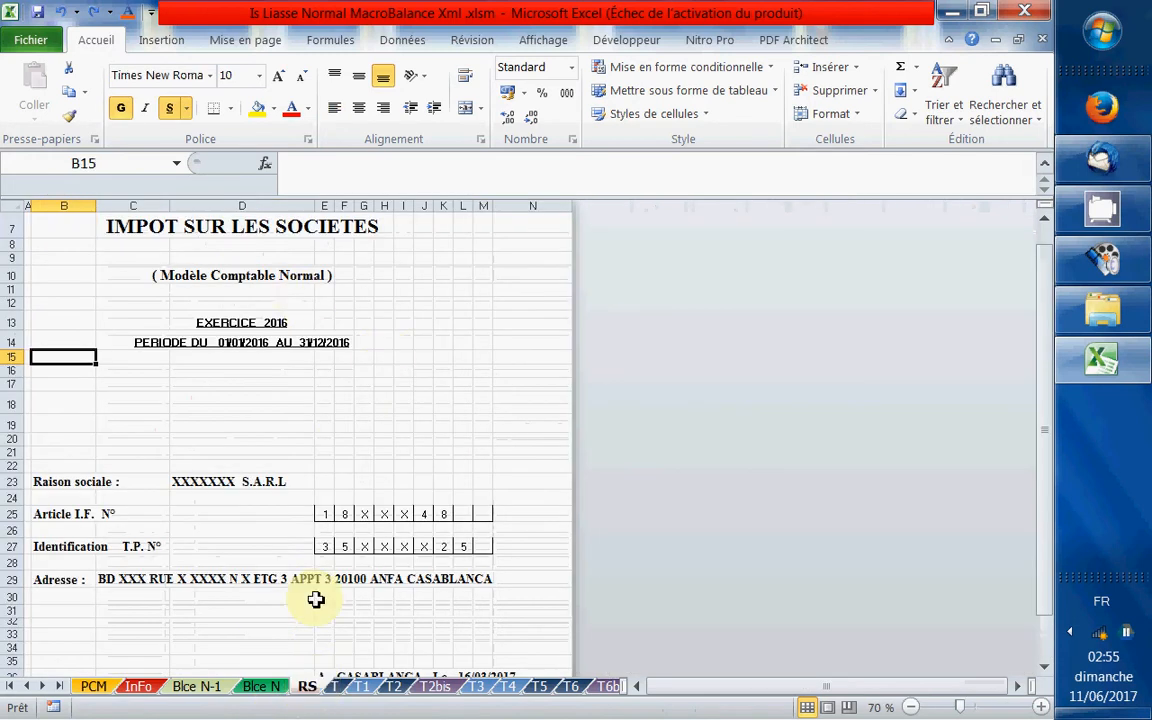
pyautogui.click(335, 687)
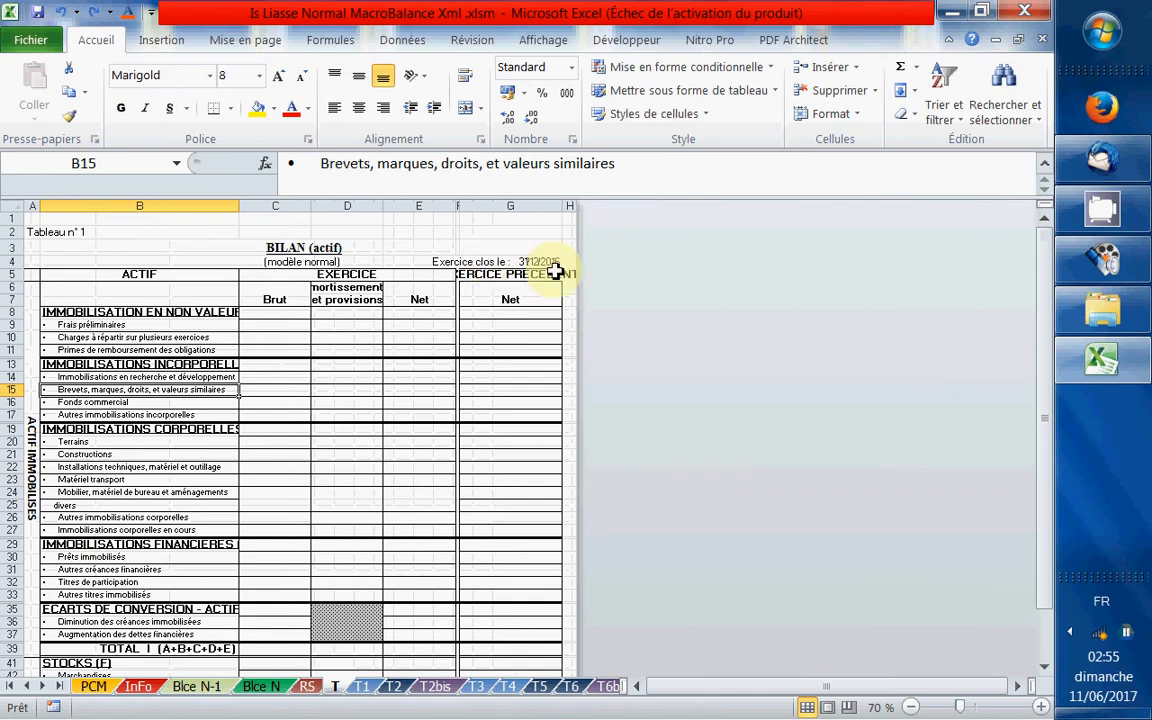
pyautogui.click(362, 687)
pyautogui.click(395, 687)
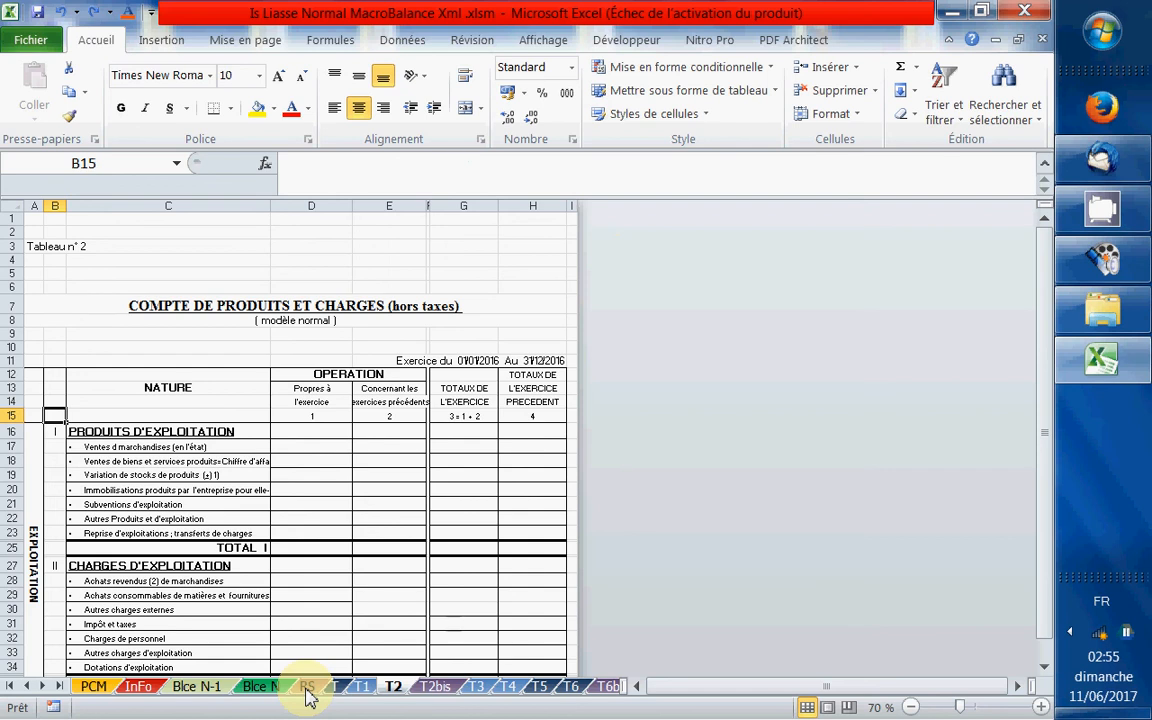
# Step: Group all sheets from RS through T20
pyautogui.click(307, 688)
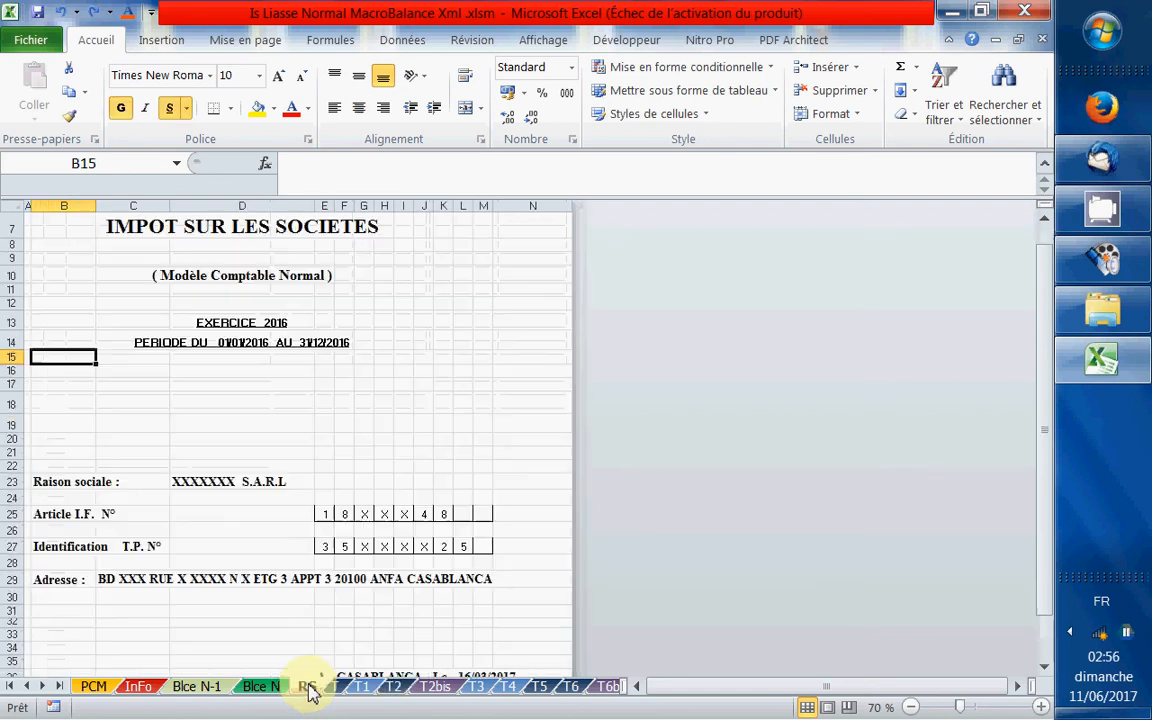
pyautogui.click(58, 687)
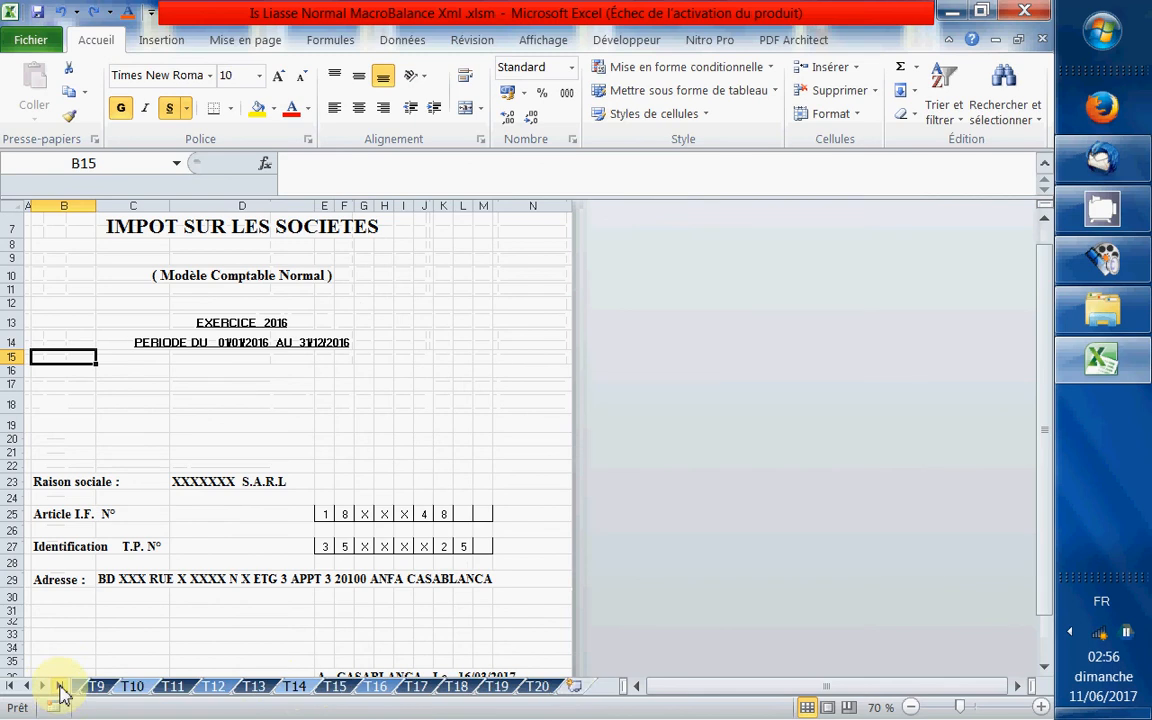
pyautogui.keyDown('shift'); pyautogui.click(540, 687); pyautogui.keyUp('shift')
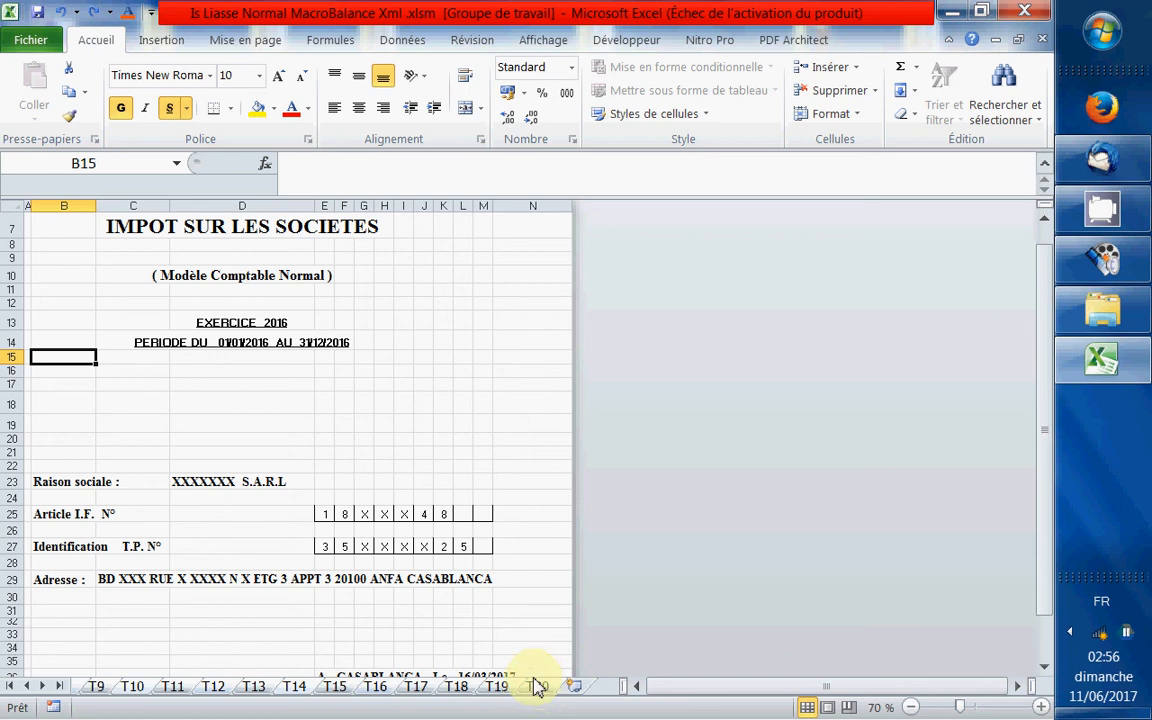
# Step: Open the print preview of the grouped sheets, page from the cover page through Tableau n° 20, and close it without printing
pyautogui.hotkey('ctrl', 'p')
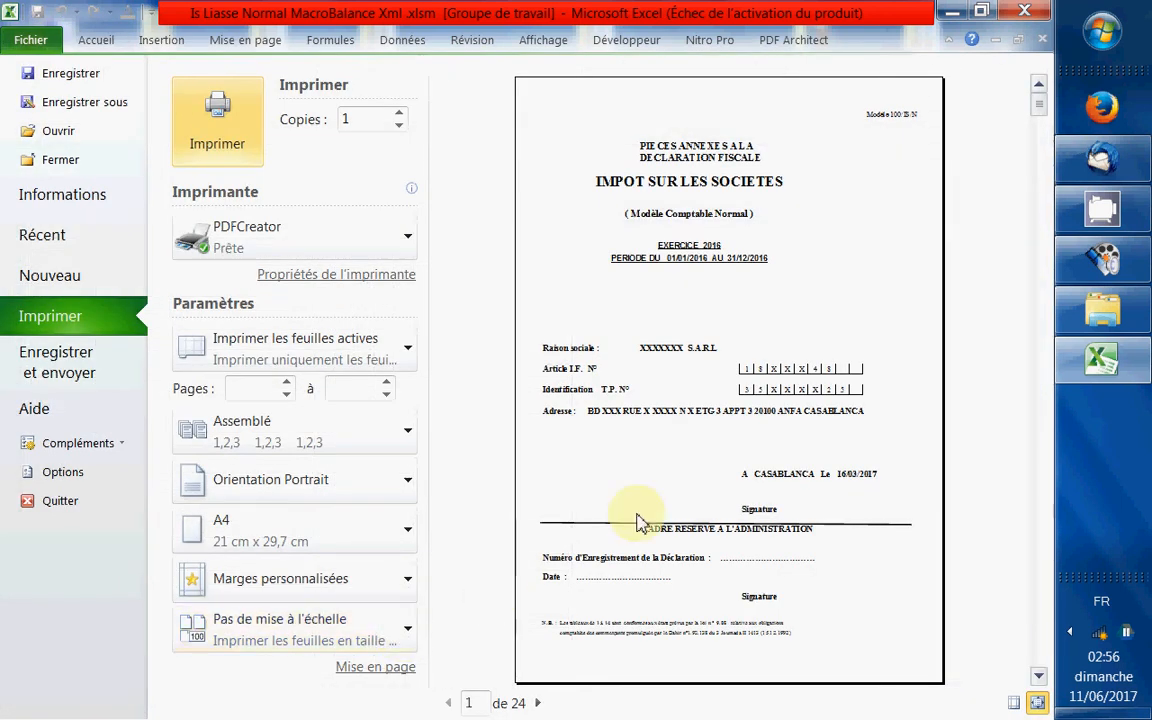
pyautogui.scroll(-1, 640, 522)
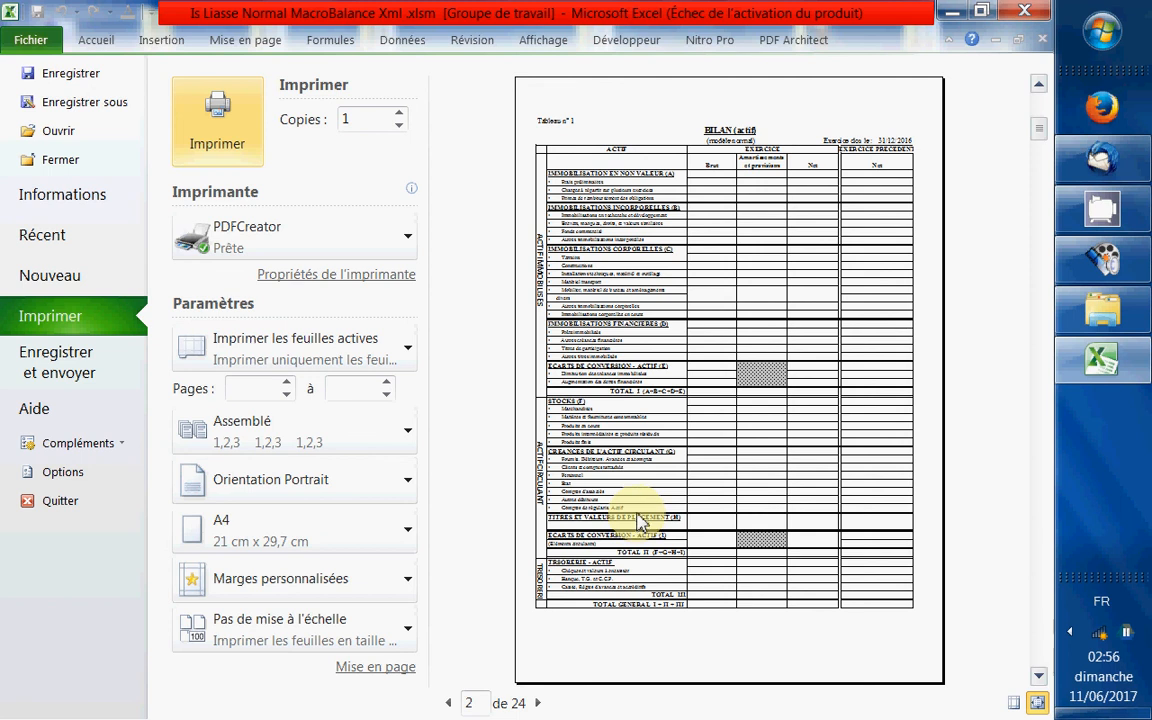
pyautogui.scroll(-1, 640, 520)
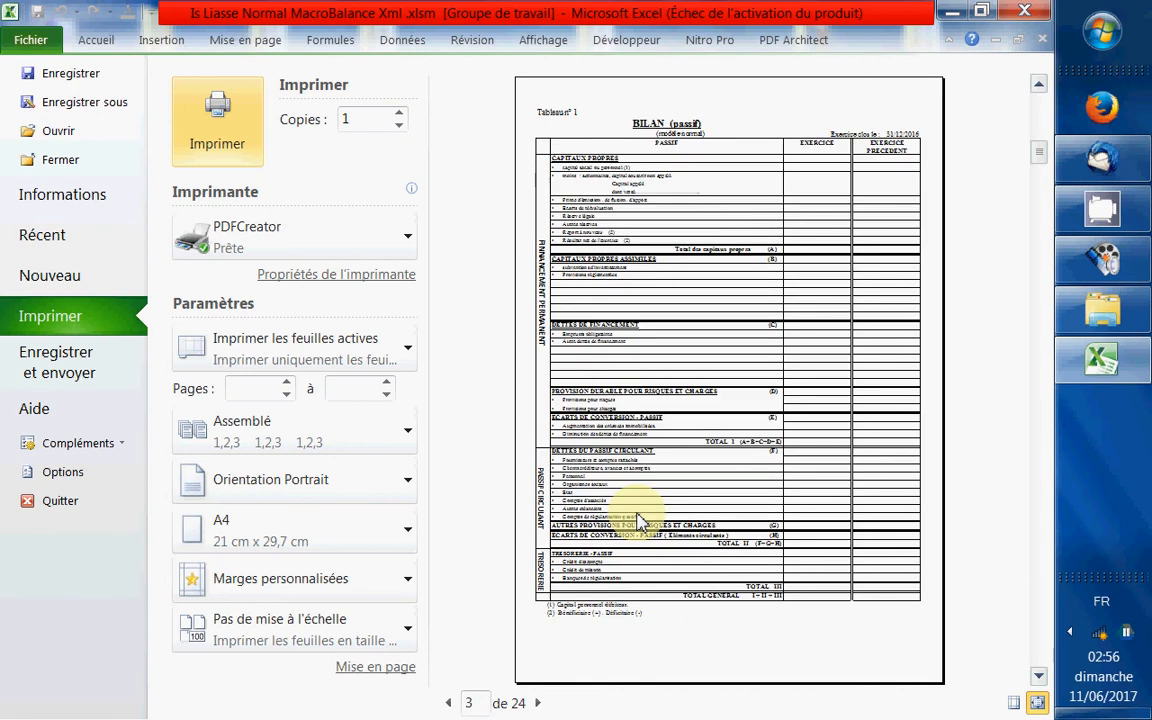
pyautogui.scroll(-1, 640, 520)
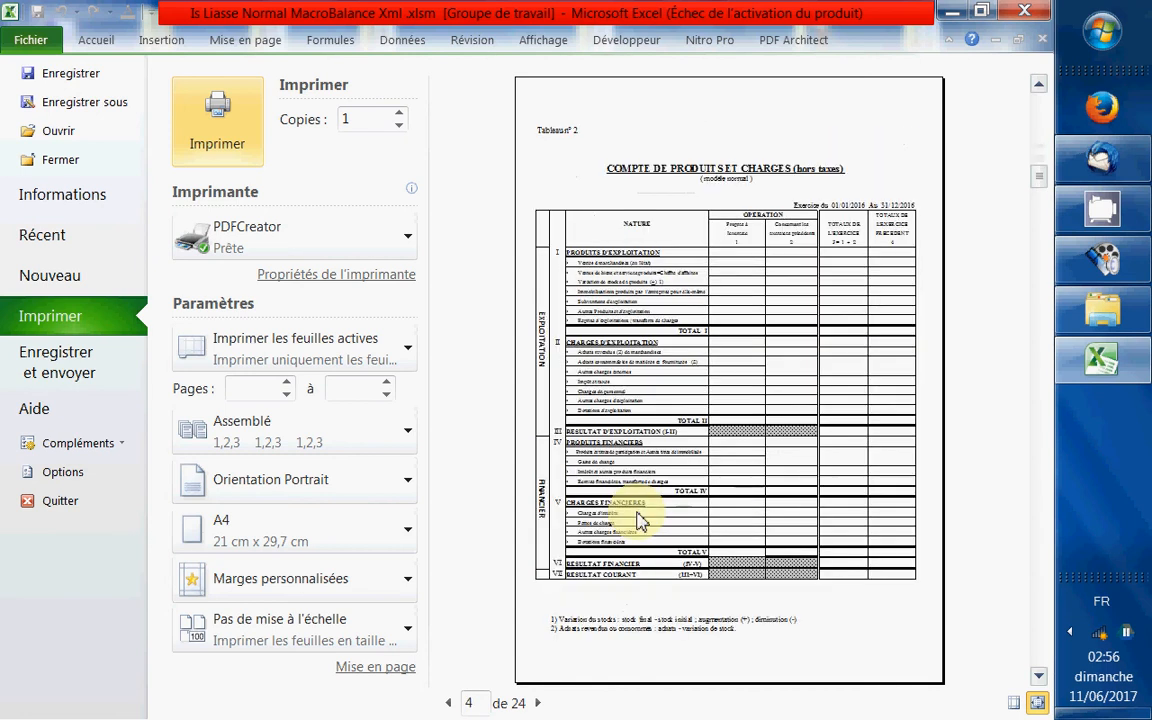
pyautogui.scroll(-1, 640, 520)
pyautogui.scroll(-1, 640, 520)
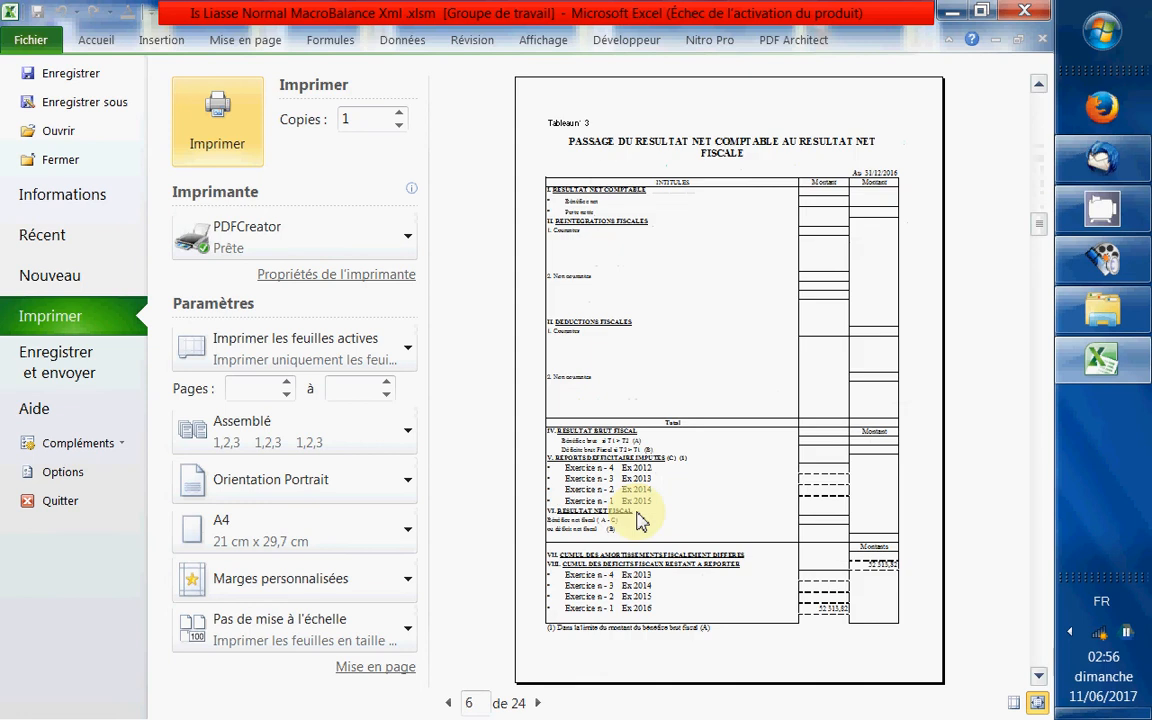
pyautogui.scroll(-1, 640, 520)
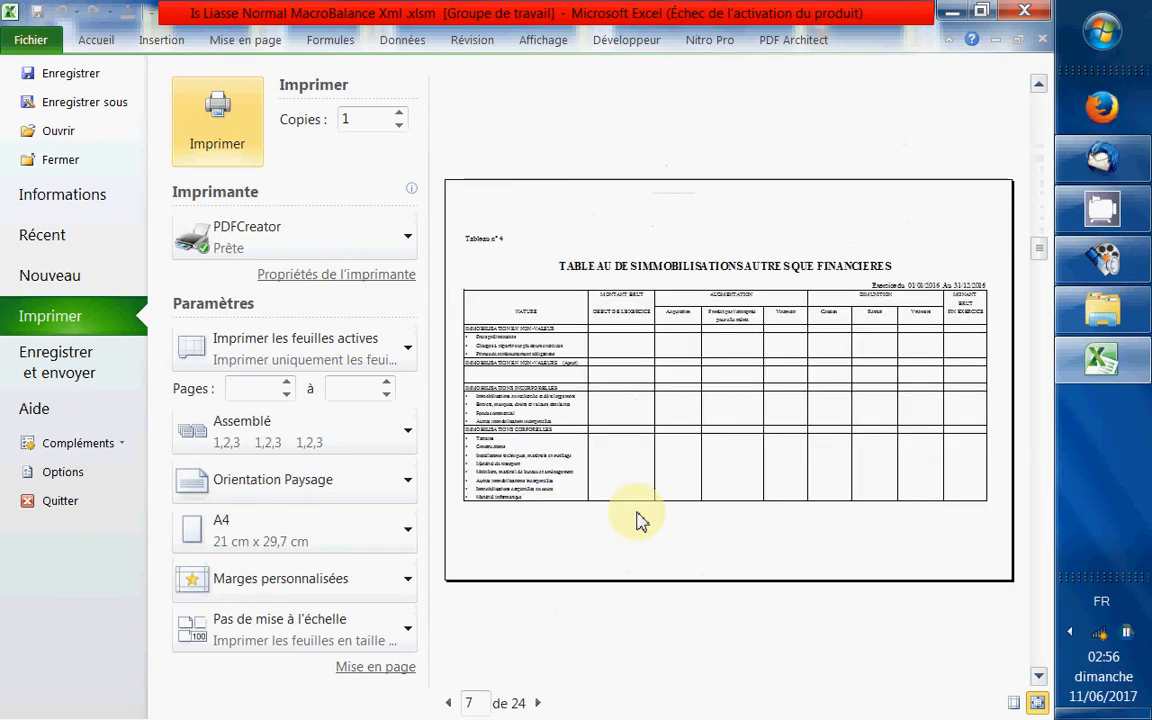
pyautogui.scroll(-1, 640, 520)
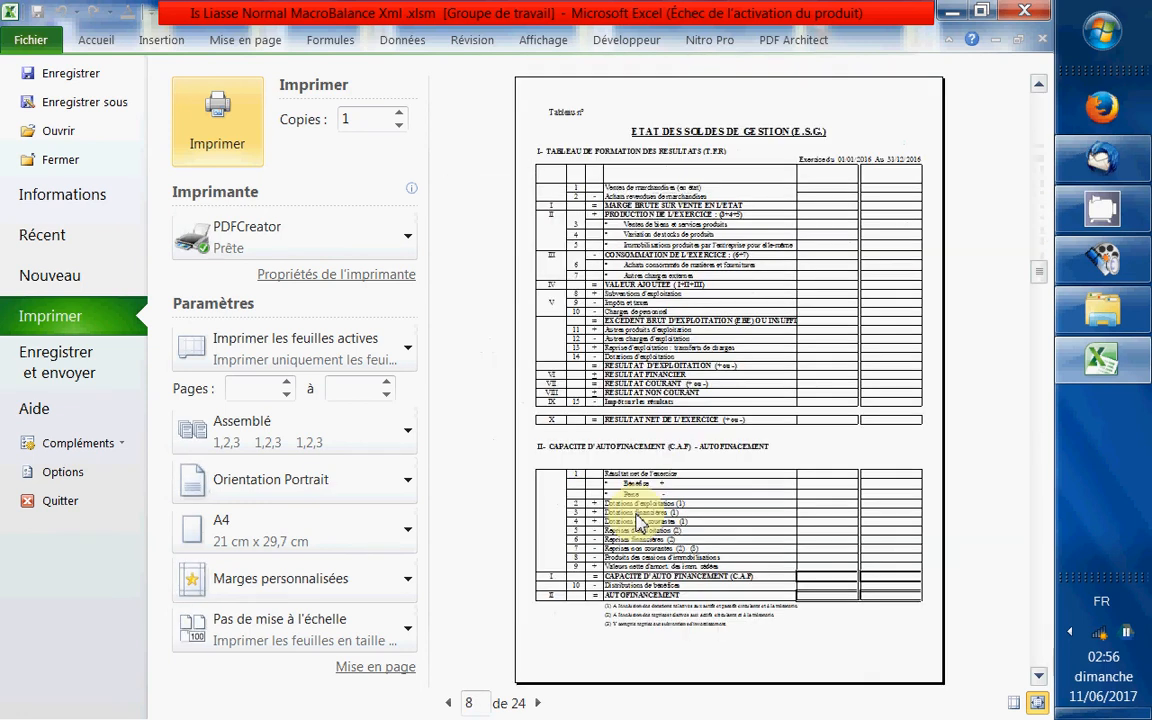
pyautogui.scroll(-1, 640, 522)
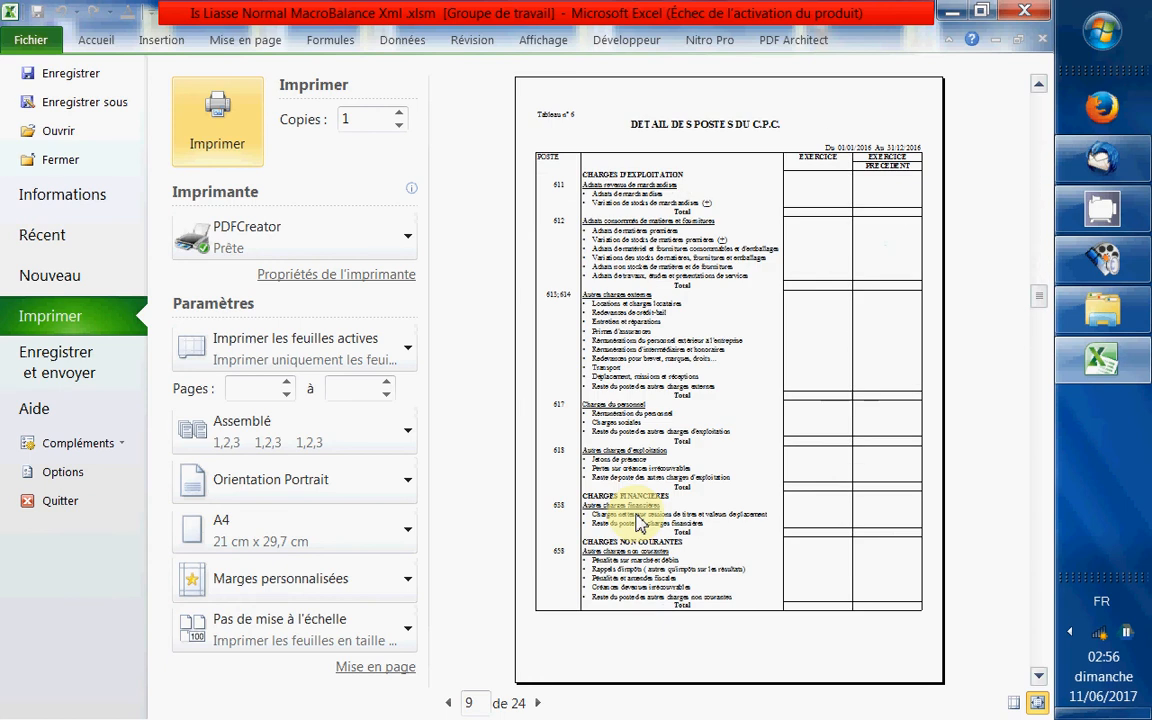
pyautogui.scroll(-1, 640, 522)
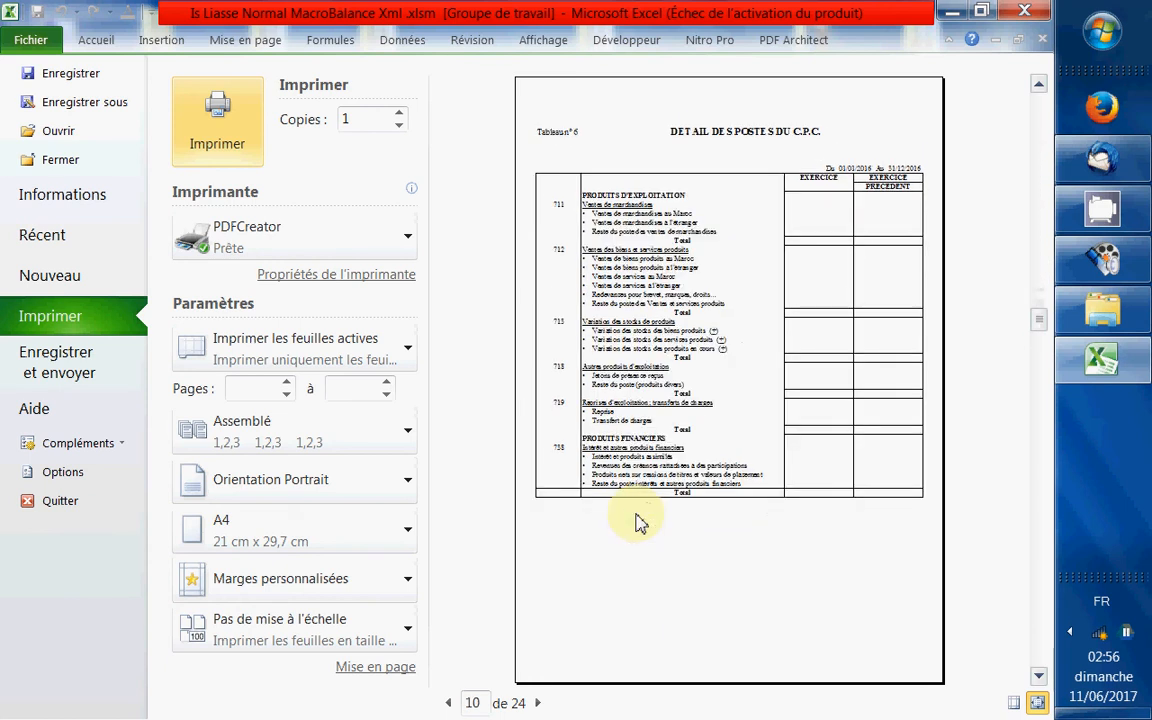
pyautogui.scroll(-1, 638, 515)
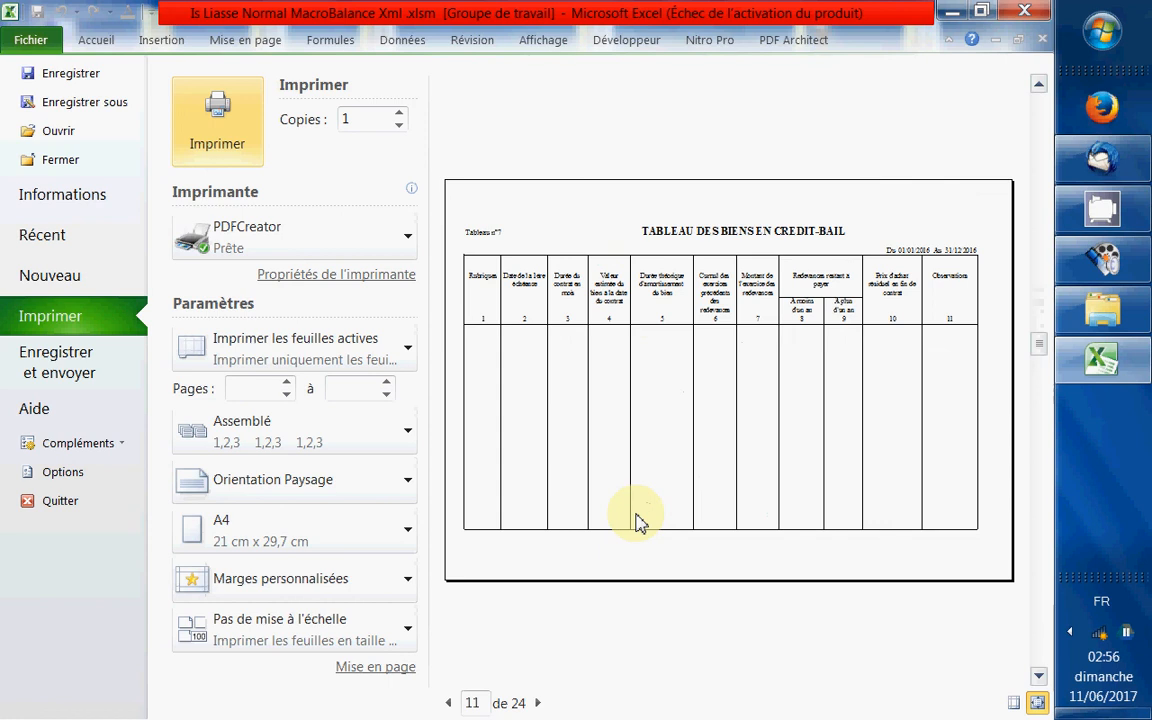
pyautogui.scroll(-1, 640, 522)
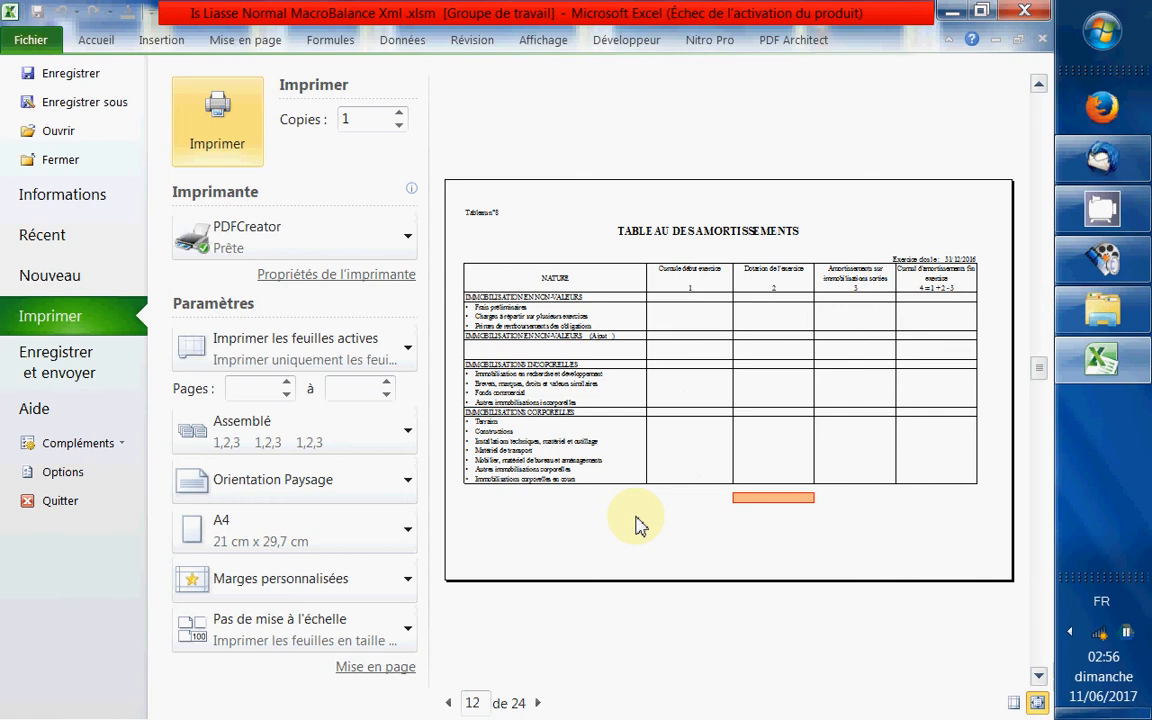
pyautogui.scroll(-2, 640, 525)
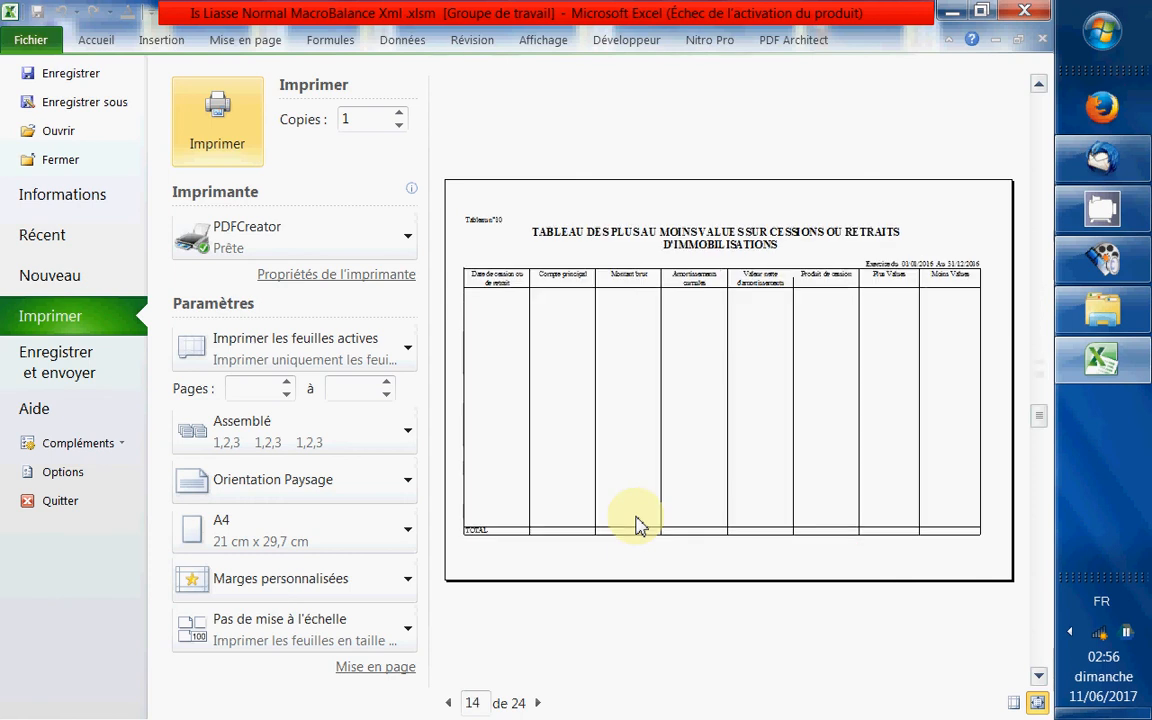
pyautogui.scroll(-1, 640, 525)
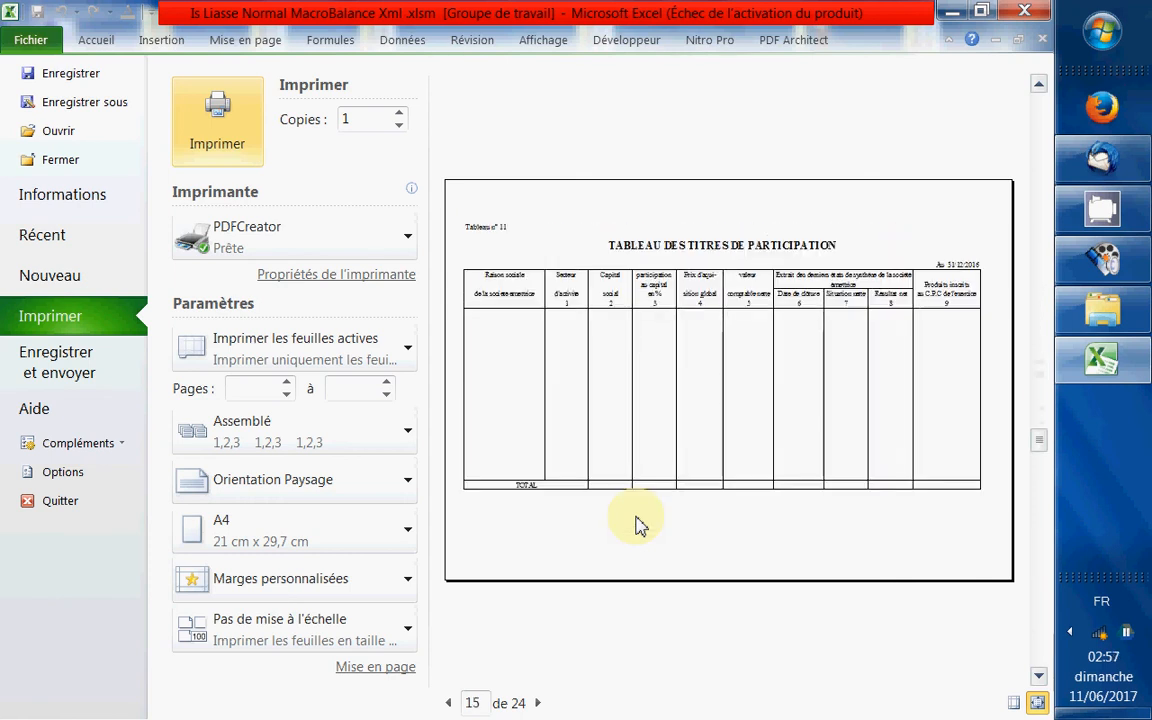
pyautogui.scroll(-1, 640, 525)
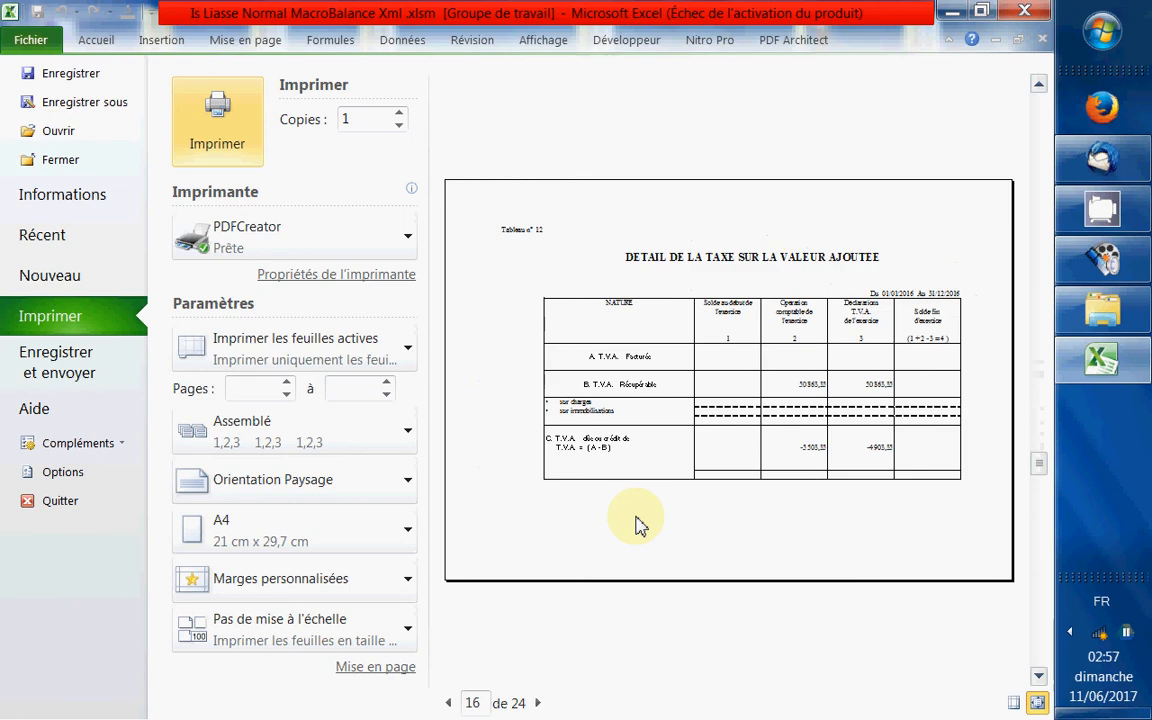
pyautogui.scroll(-1, 640, 525)
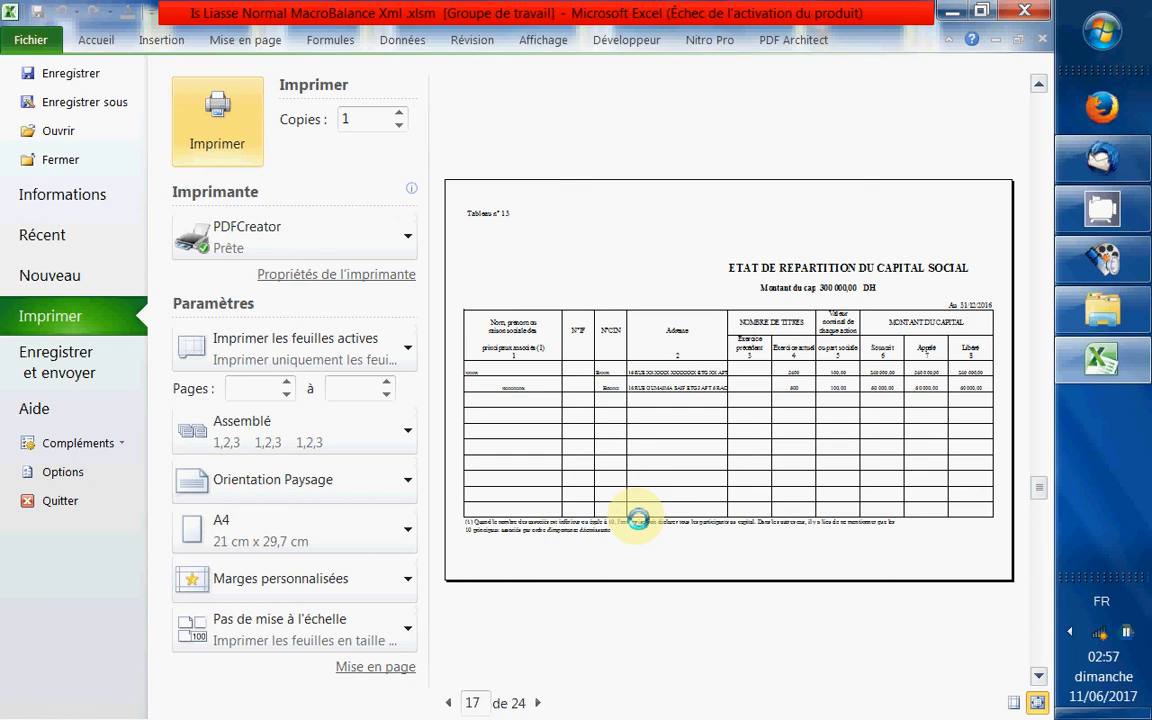
pyautogui.scroll(-1, 638, 519)
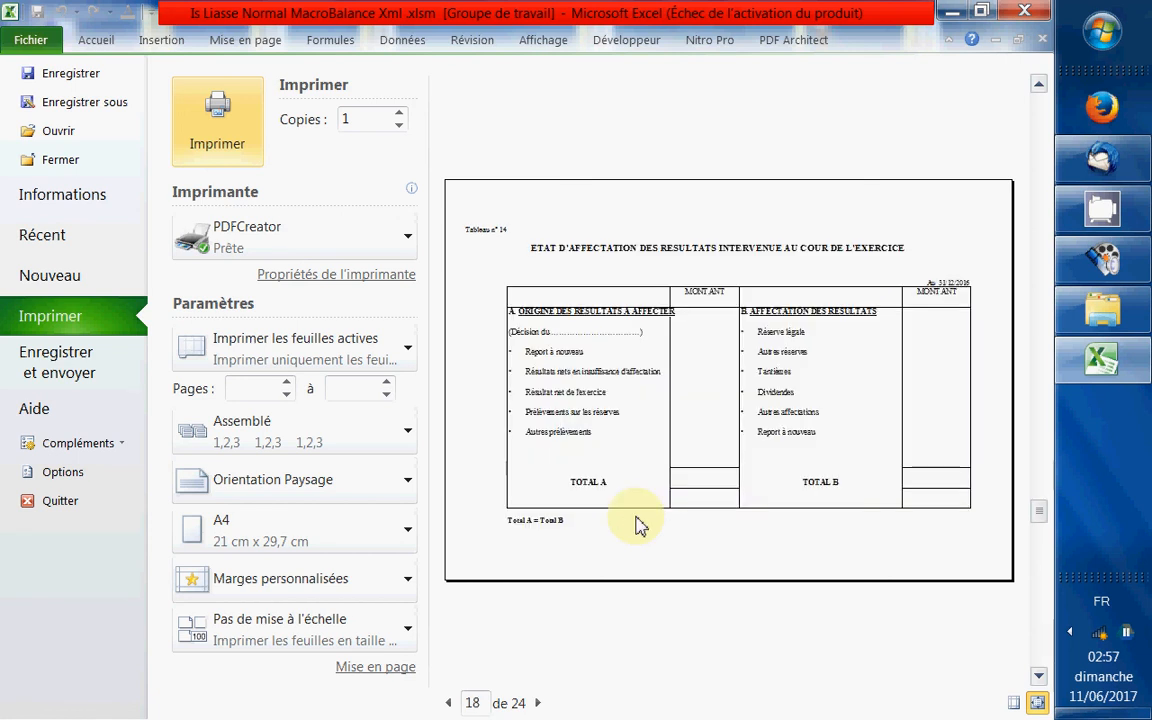
pyautogui.scroll(-1, 640, 527)
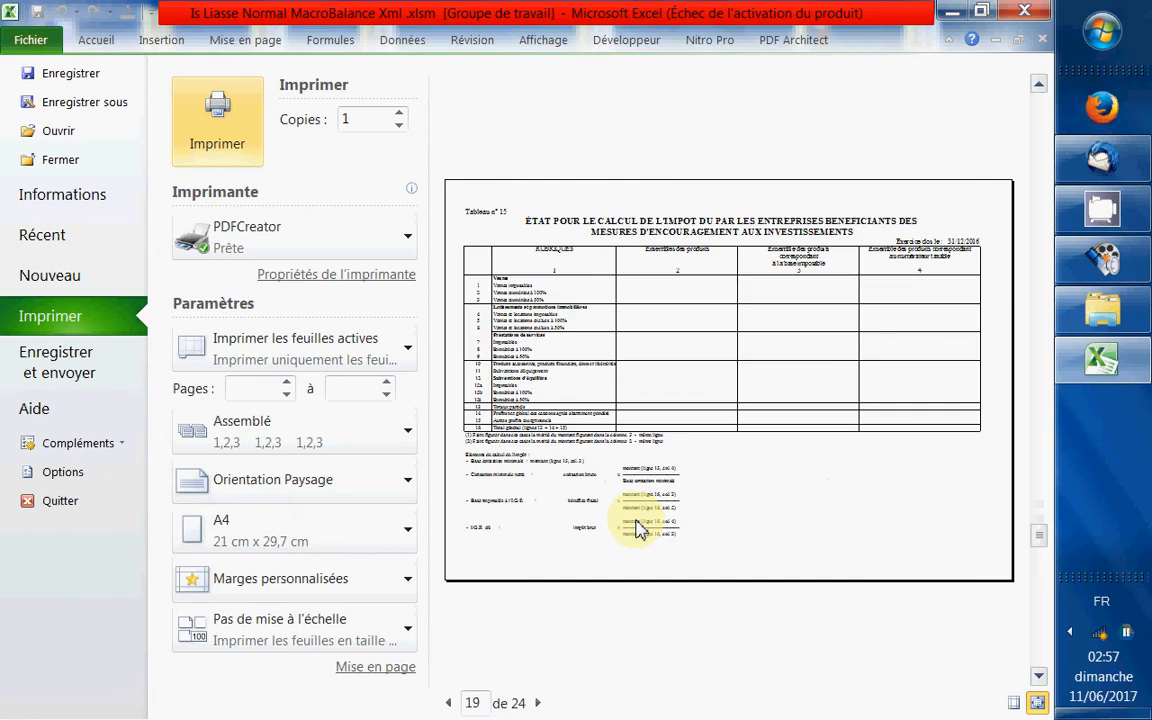
pyautogui.scroll(-1, 640, 527)
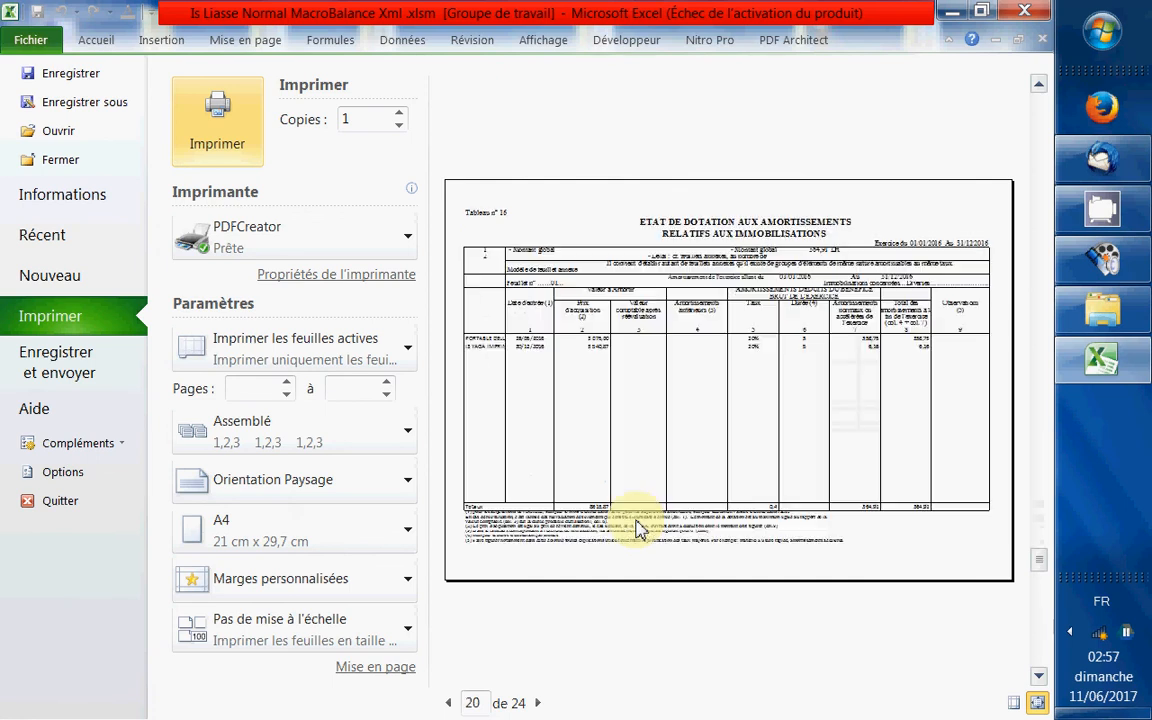
pyautogui.scroll(-1, 640, 527)
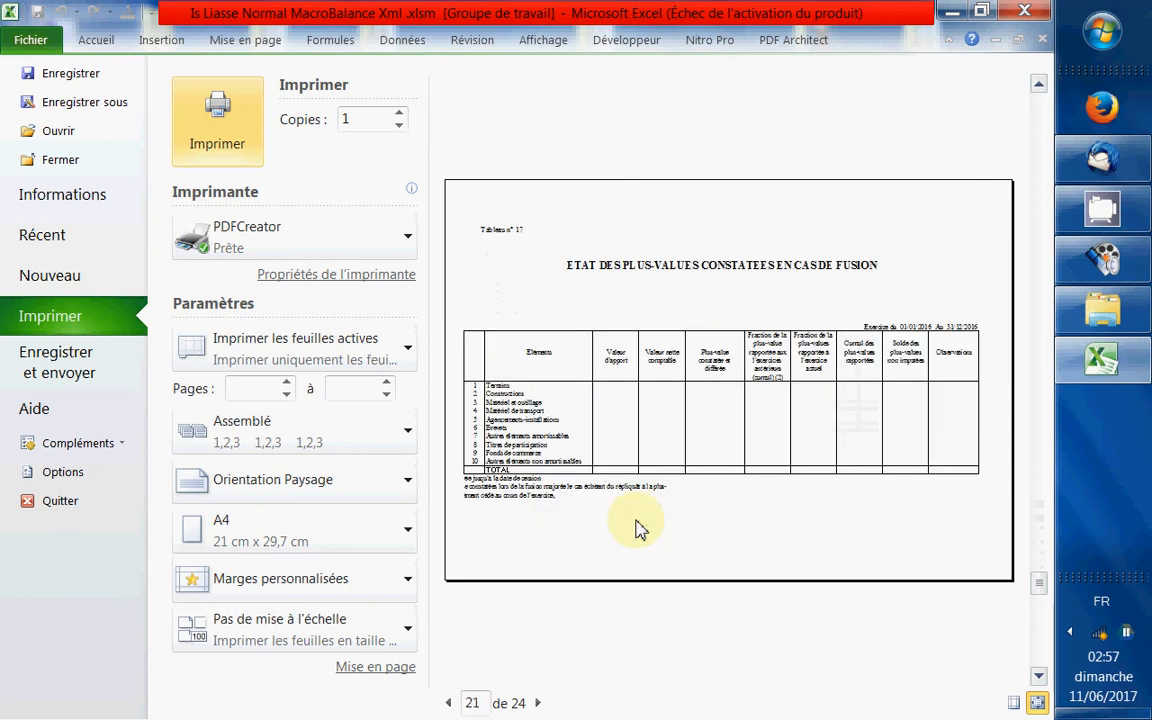
pyautogui.scroll(-1, 640, 527)
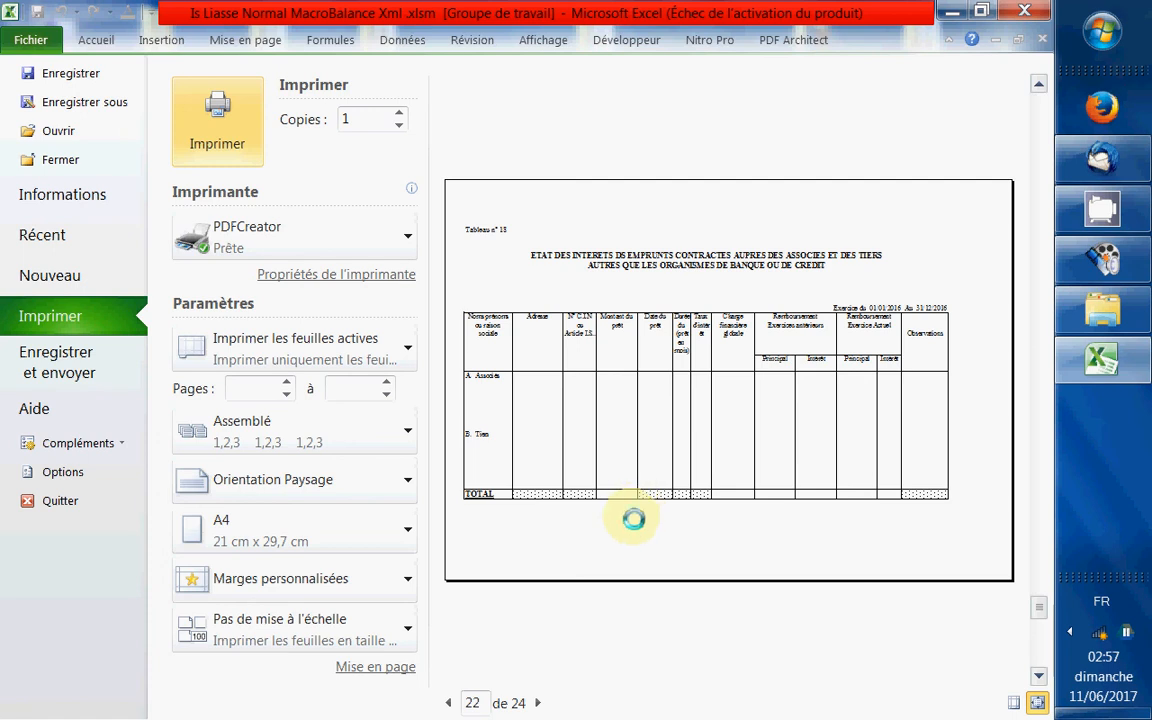
pyautogui.scroll(-1, 633, 527)
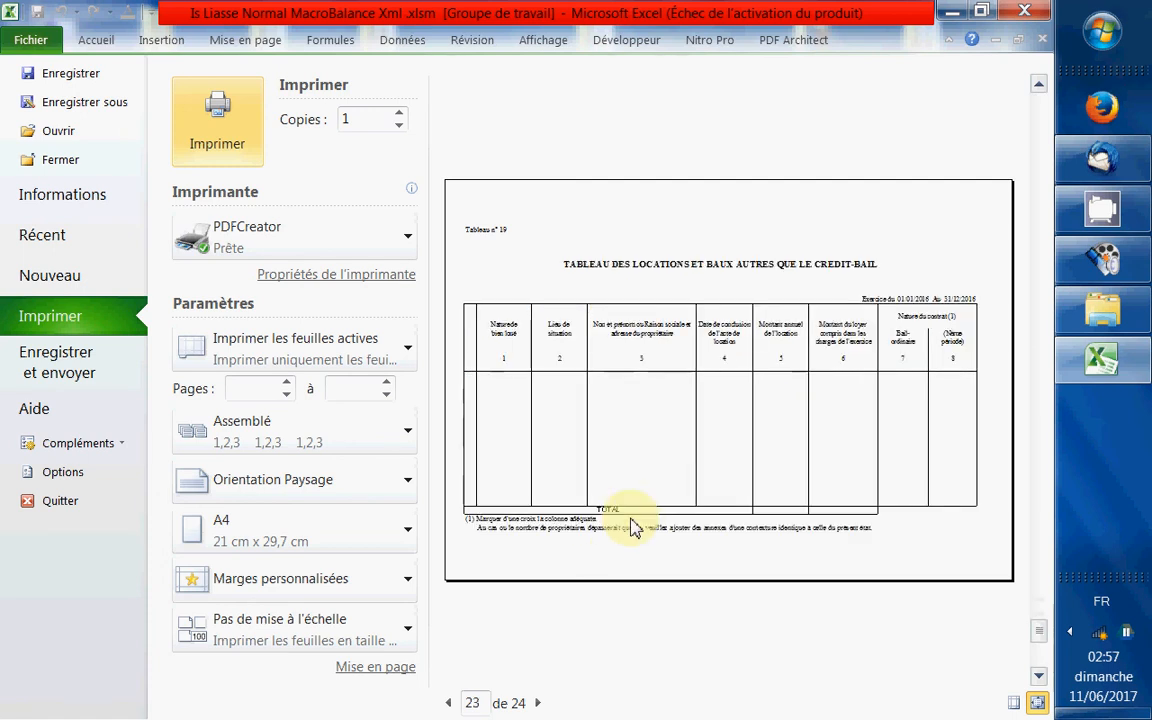
pyautogui.scroll(-1, 633, 527)
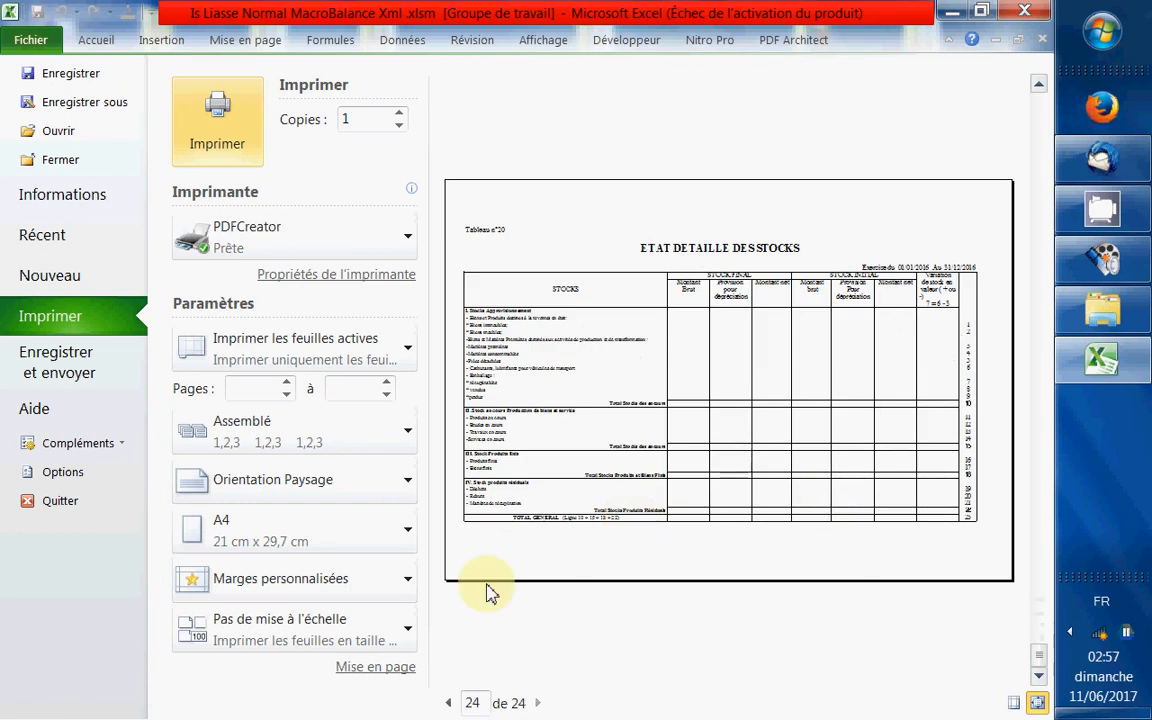
pyautogui.press('Escape')
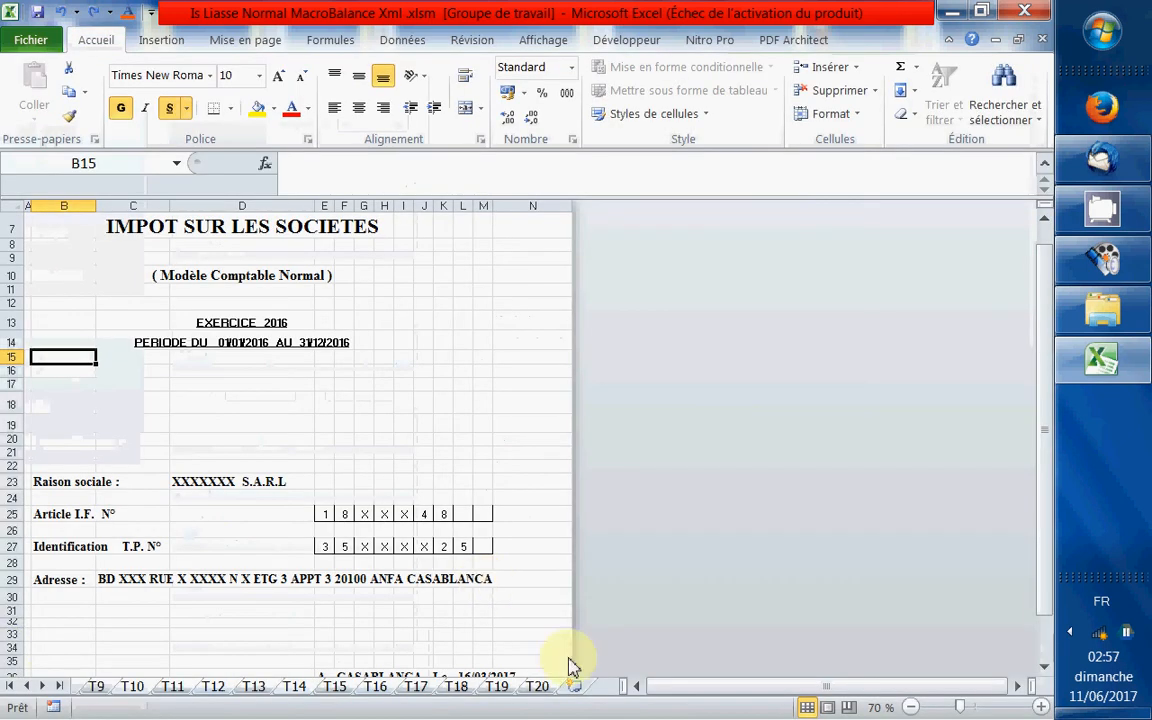
# Step: Ungroup the sheets by activating the Blce N sheet alone
pyautogui.click(28, 673)
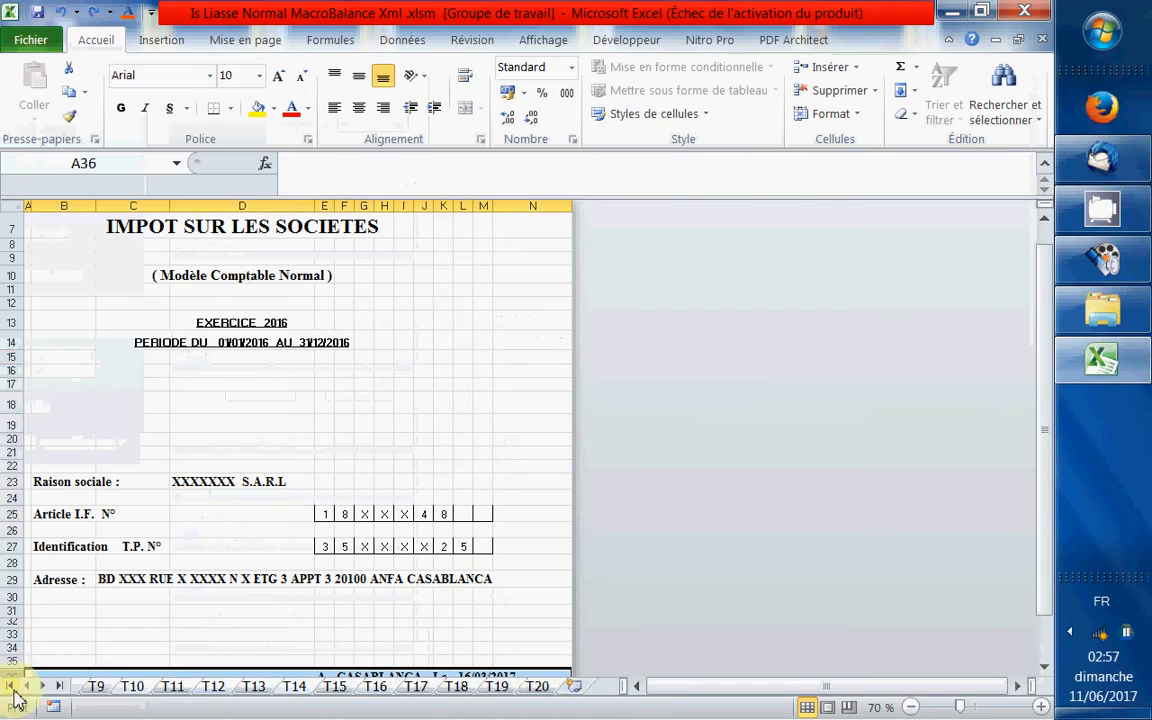
pyautogui.click(12, 686)
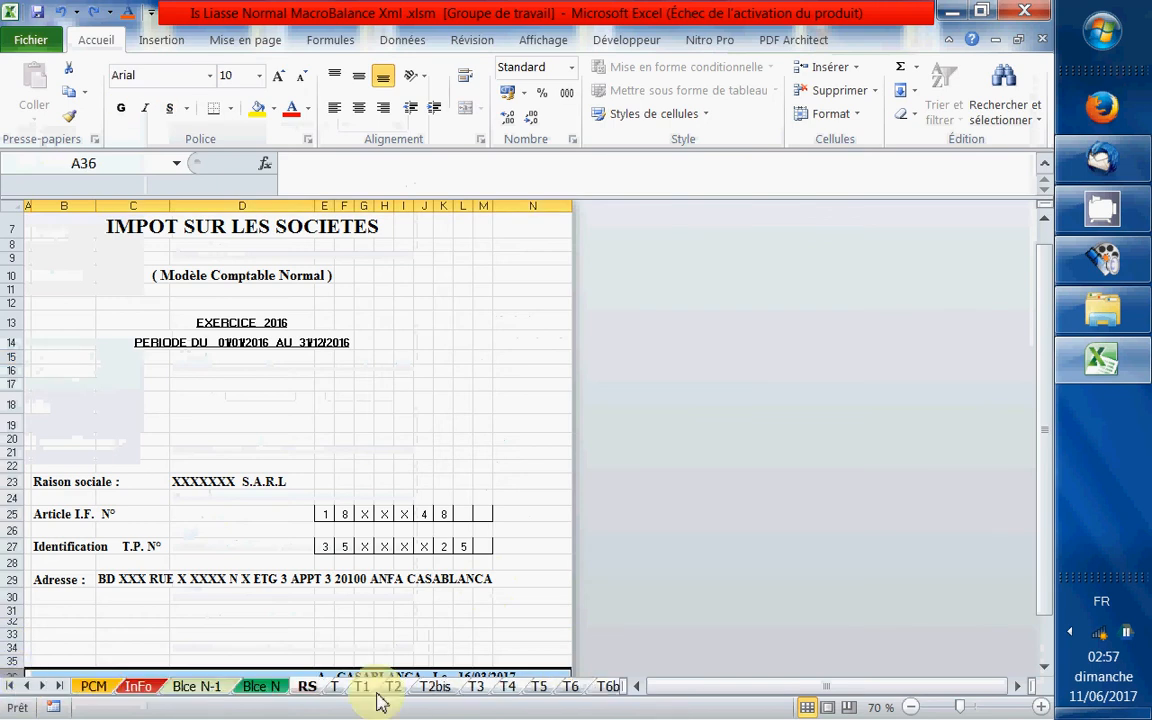
pyautogui.click(262, 690)
# Step: Browse the individual table sheets from T6bis through T16, ending on the depreciation allowance statement
pyautogui.click(580, 688)
pyautogui.click(603, 687)
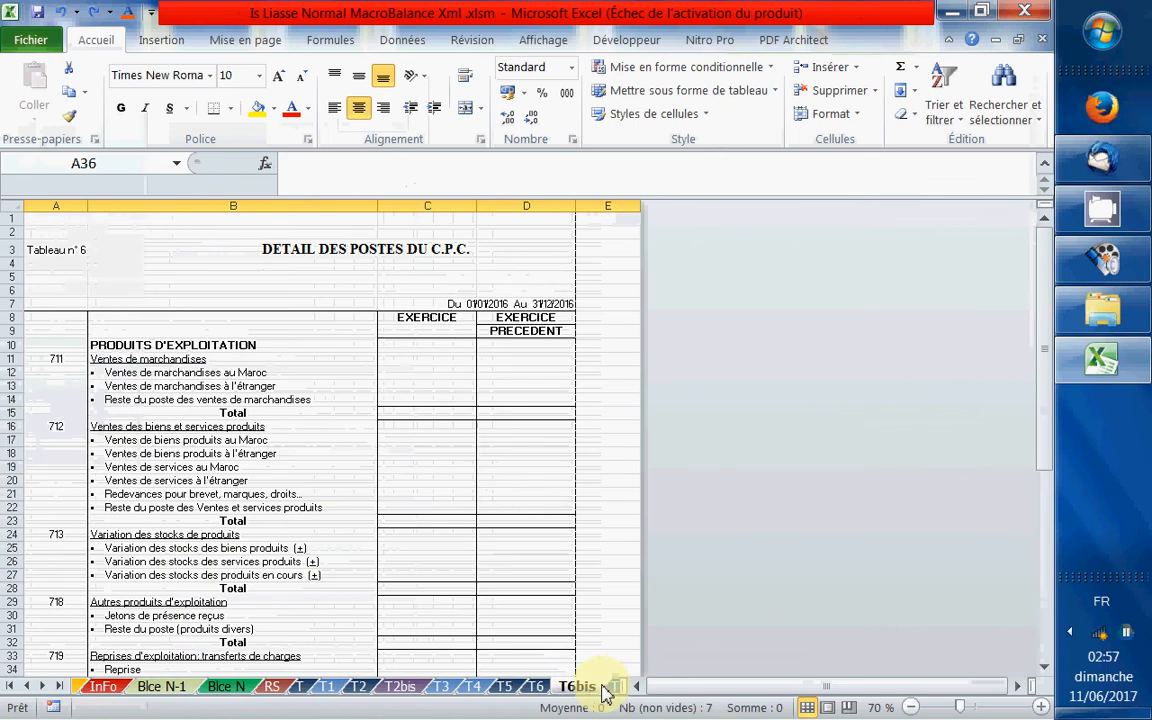
pyautogui.click(616, 688)
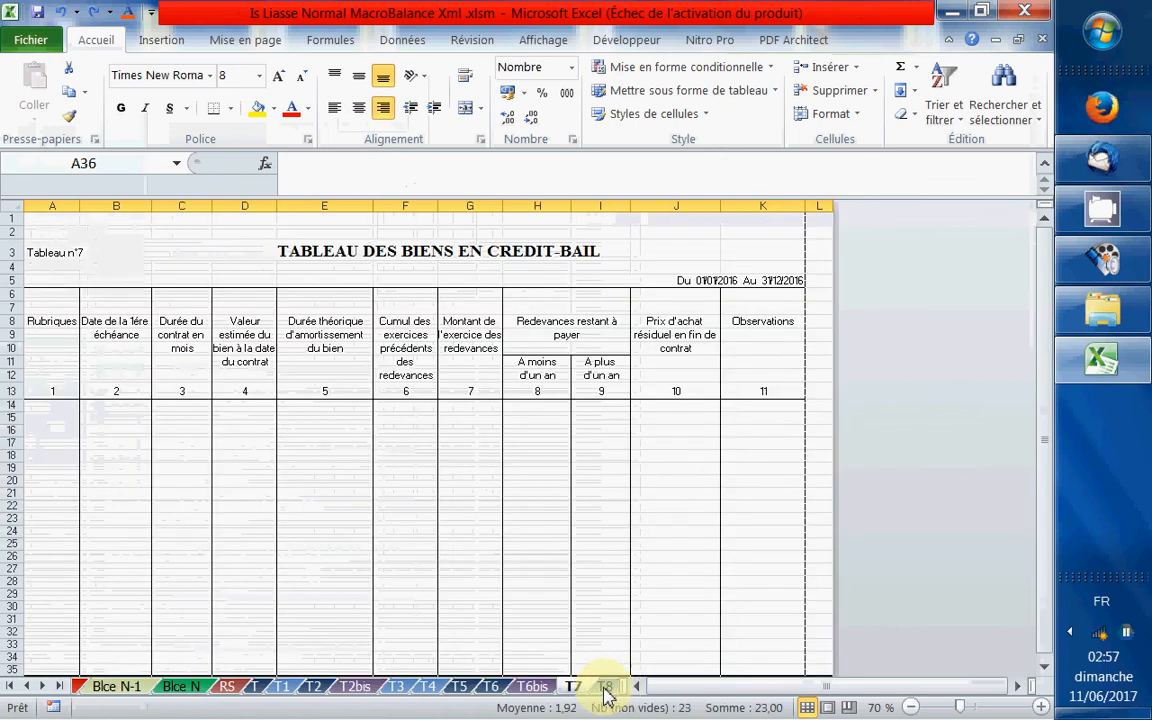
pyautogui.click(598, 688)
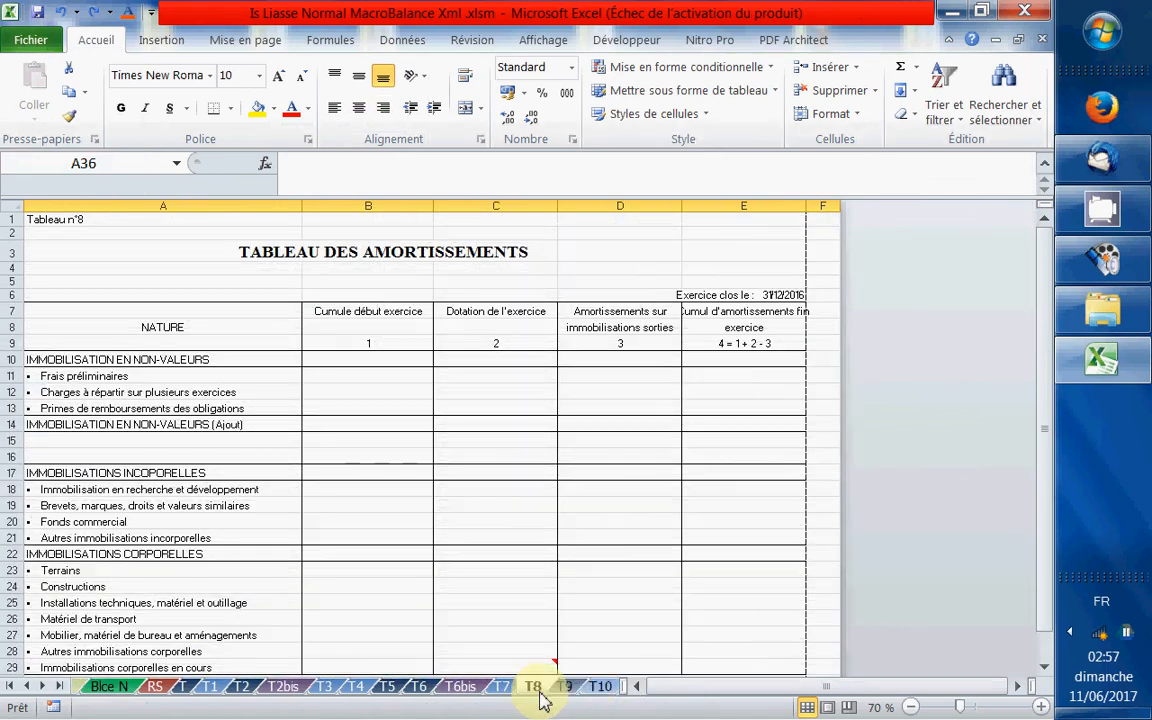
pyautogui.click(597, 690)
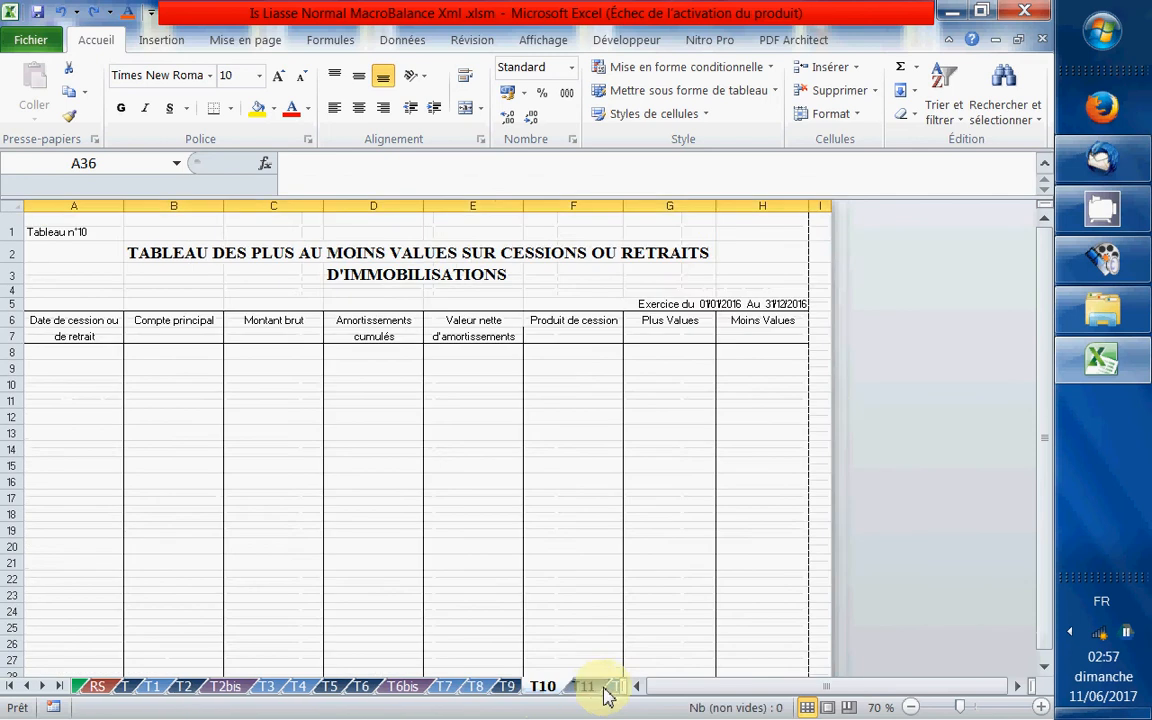
pyautogui.click(602, 690)
pyautogui.click(613, 689)
pyautogui.click(615, 690)
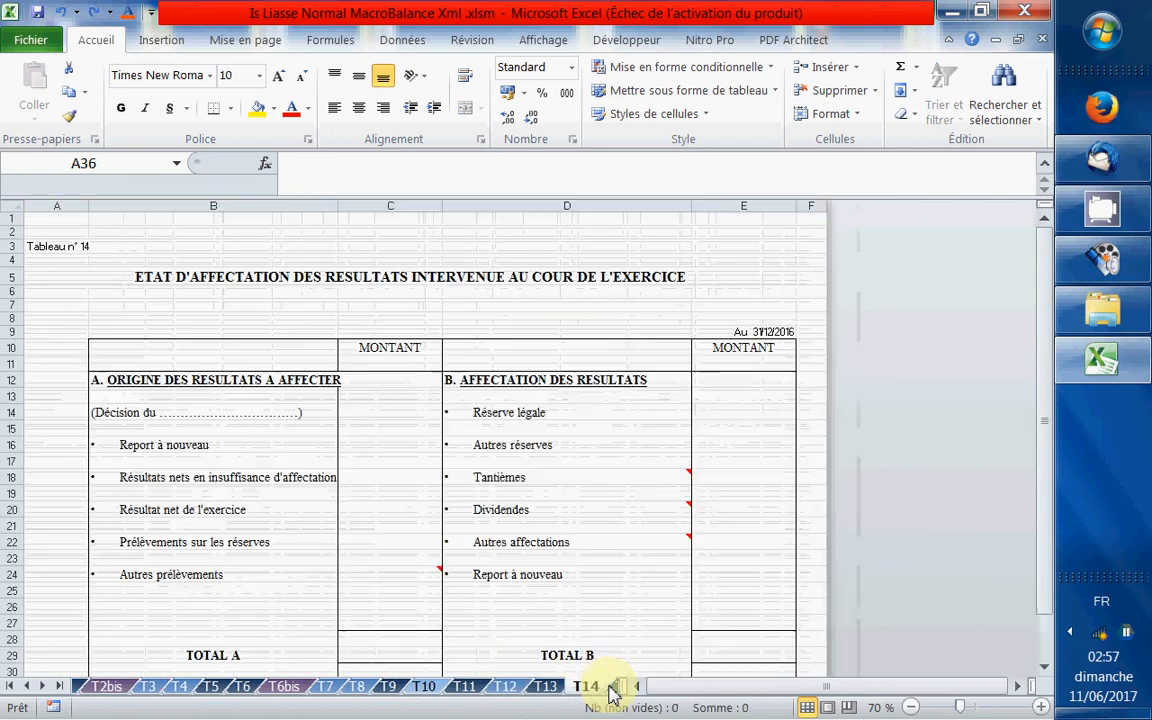
pyautogui.click(617, 689)
pyautogui.click(613, 687)
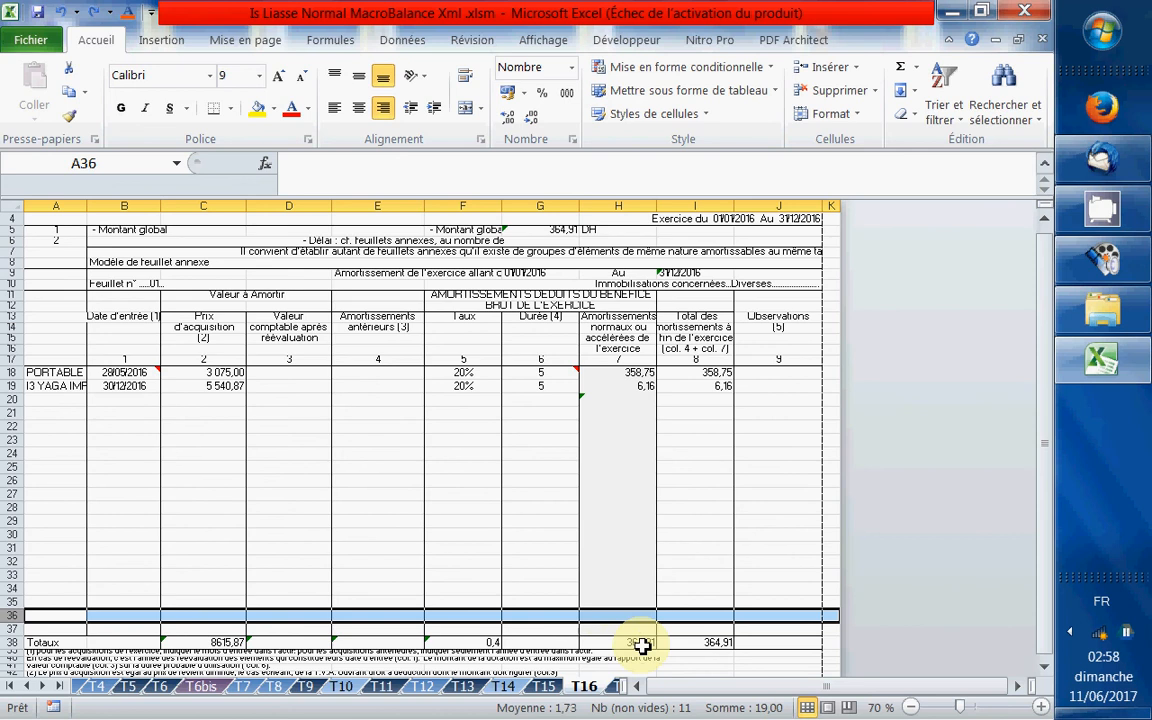
# Step: Examine the depreciation table on sheet T8 and the note on highlighted cell C31 below it
pyautogui.click(275, 688)
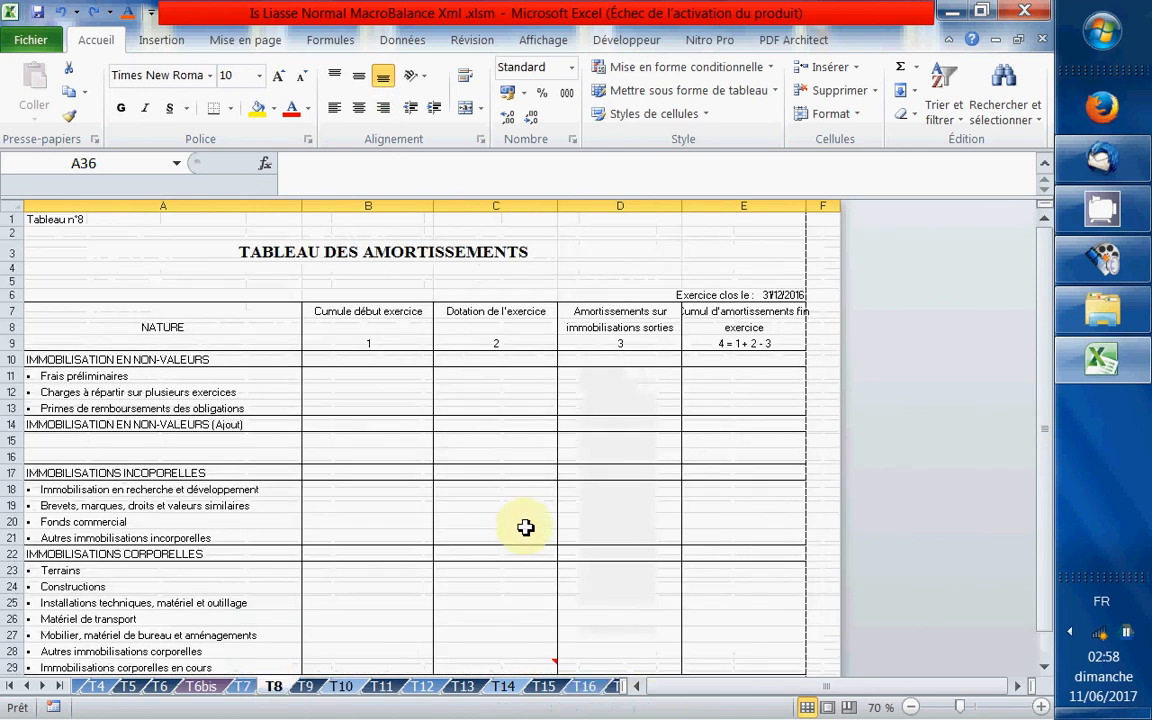
pyautogui.scroll(-2, 524, 522)
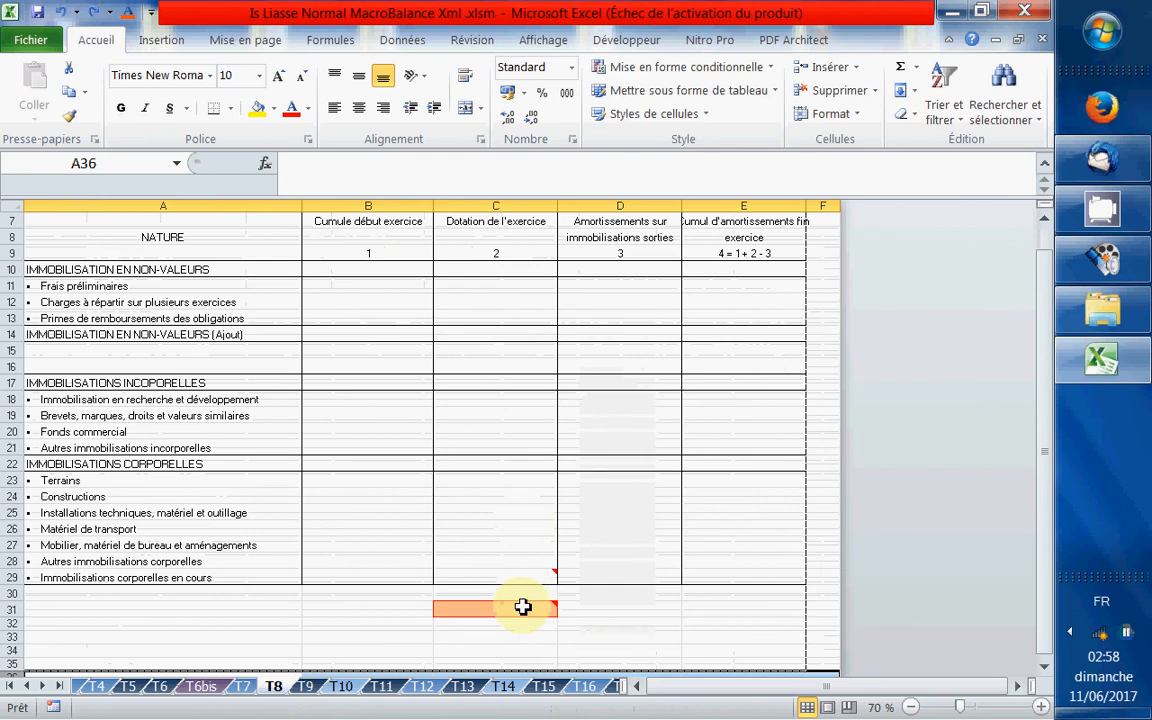
pyautogui.moveTo(522, 607)
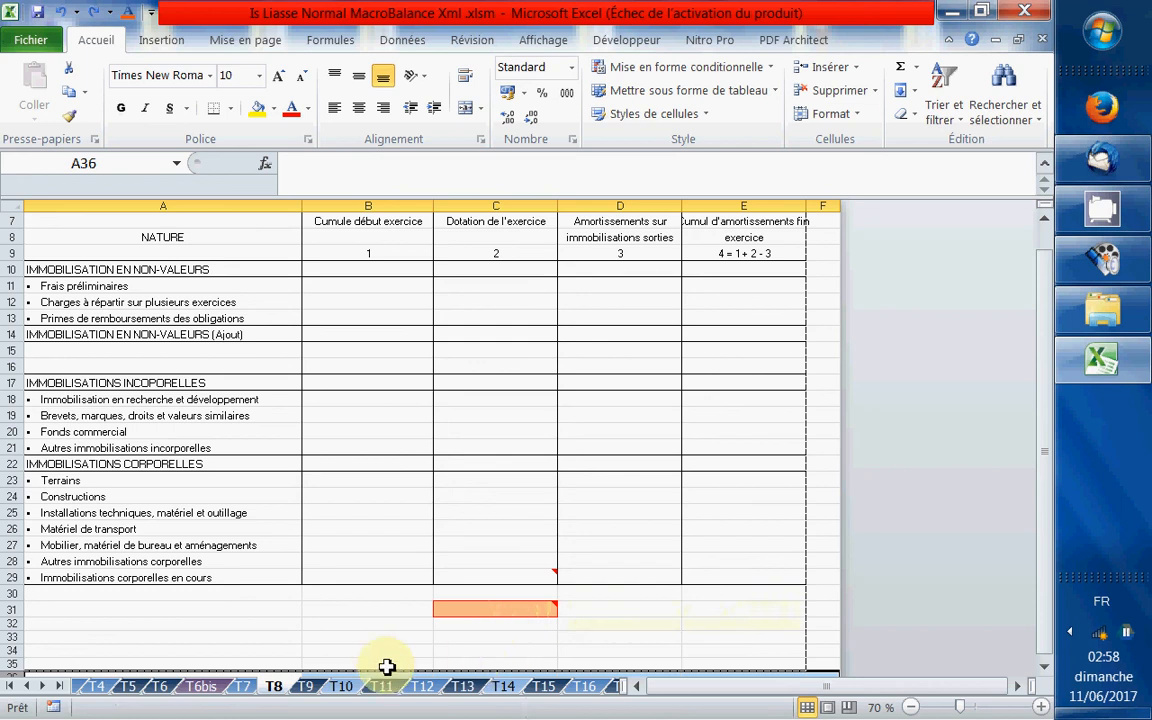
# Step: Open the Balance N.xlsx workbook from the Outils Xml folder and bring it to the front
pyautogui.click(1101, 328)
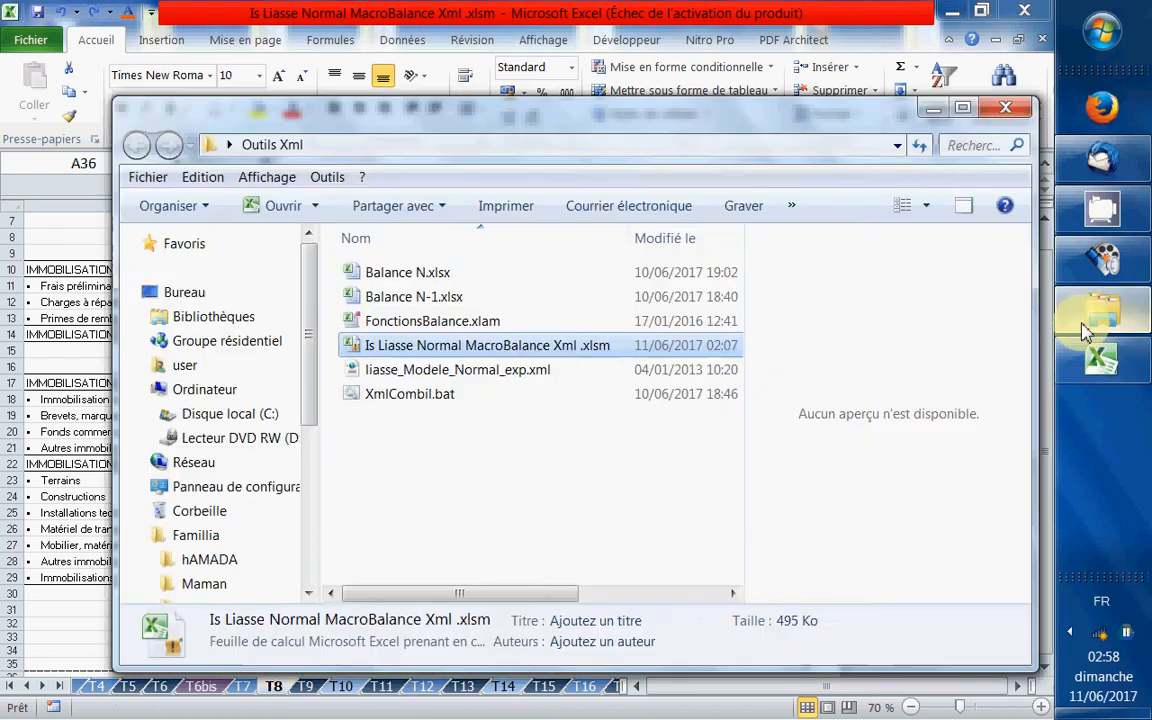
pyautogui.click(383, 280)
pyautogui.doubleClick(383, 280)
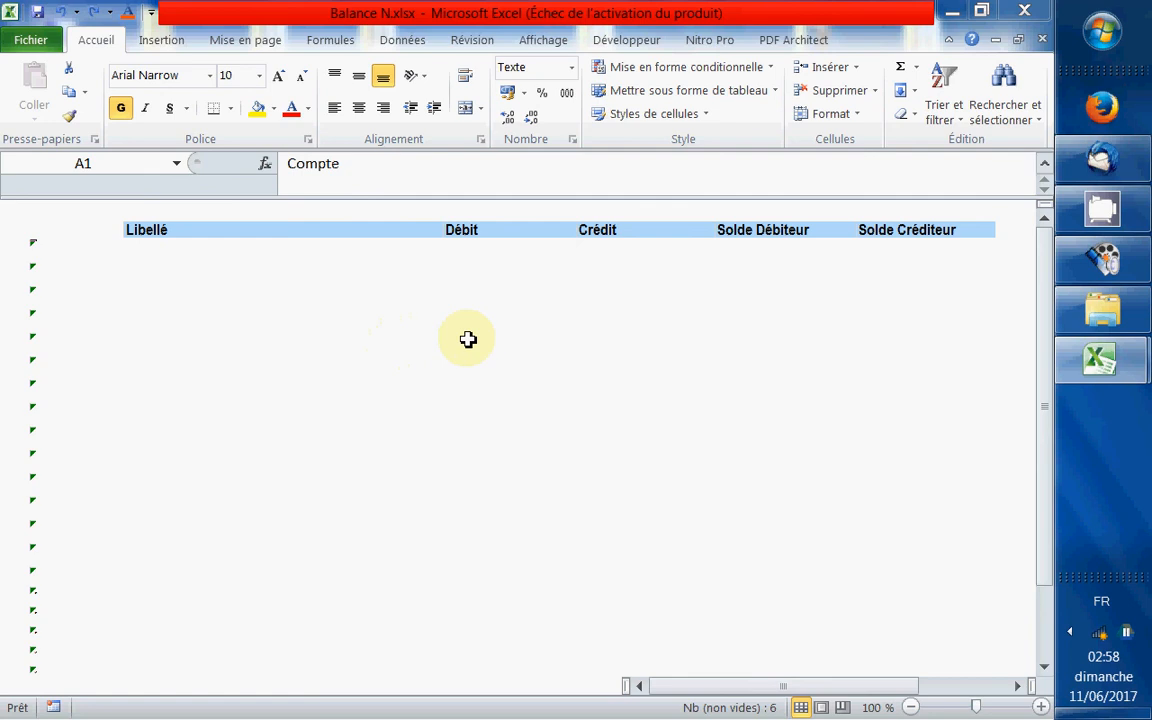
pyautogui.moveTo(1096, 366)
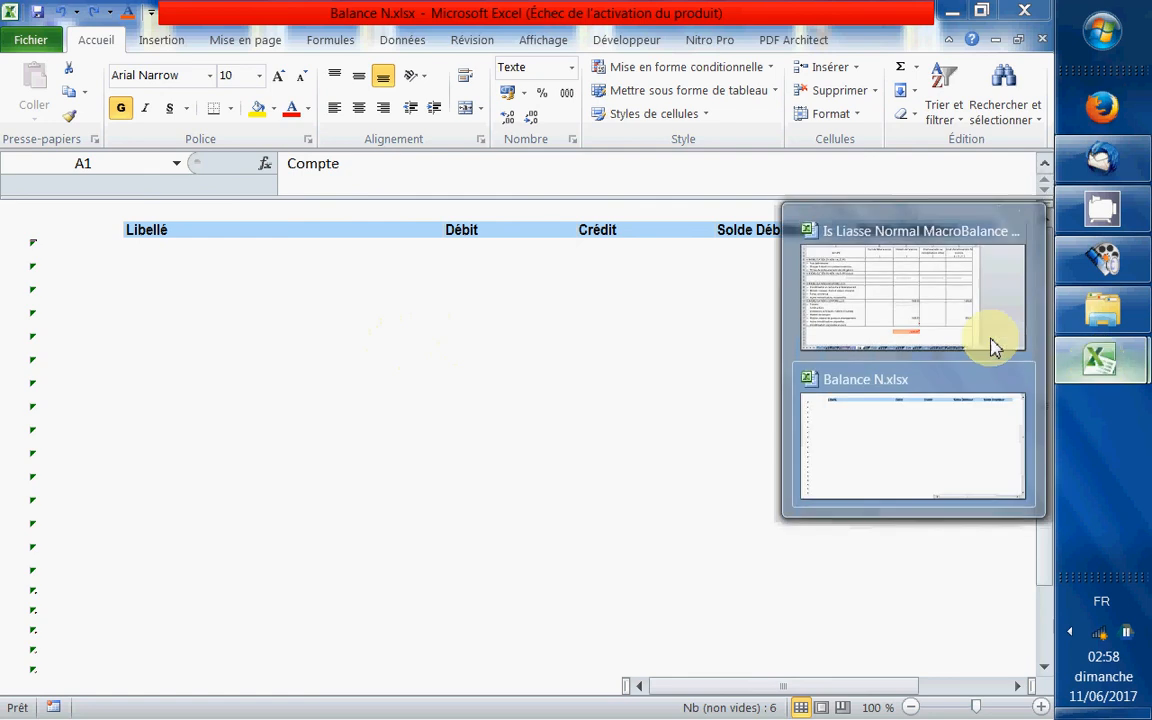
pyautogui.click(855, 428)
pyautogui.click(515, 422)
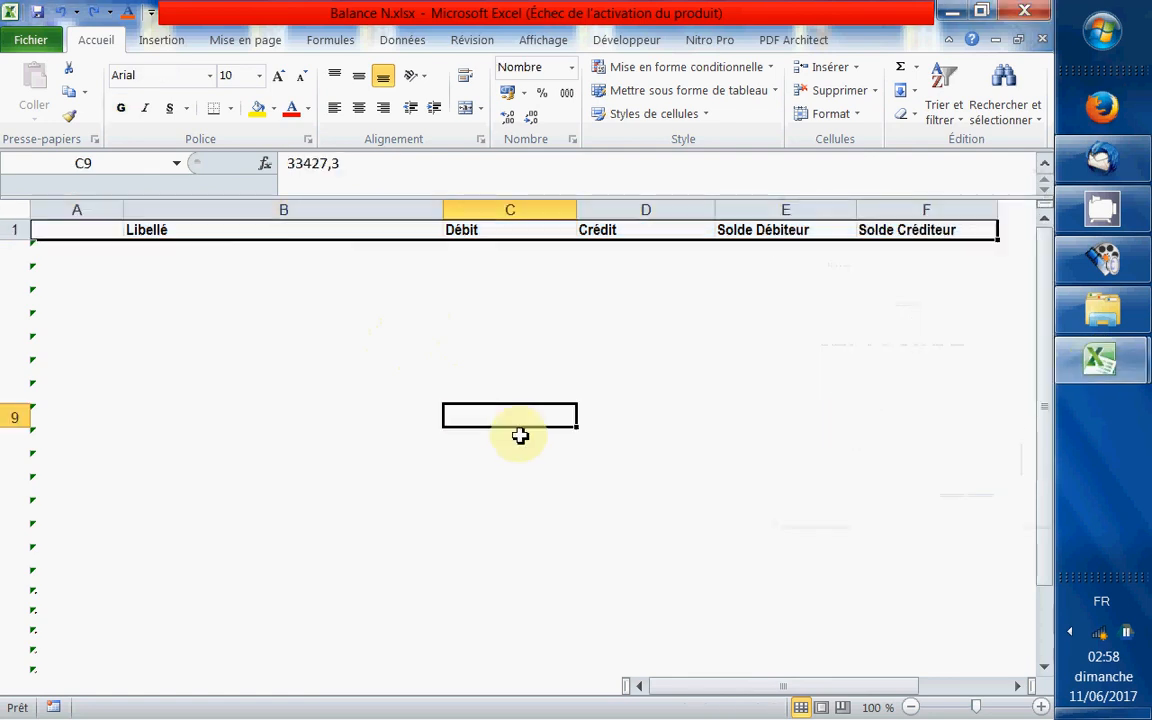
# Step: Examine the account rows of the Balance N trial balance, from capital social down to prestations de services
pyautogui.scroll(-8, 155, 435)
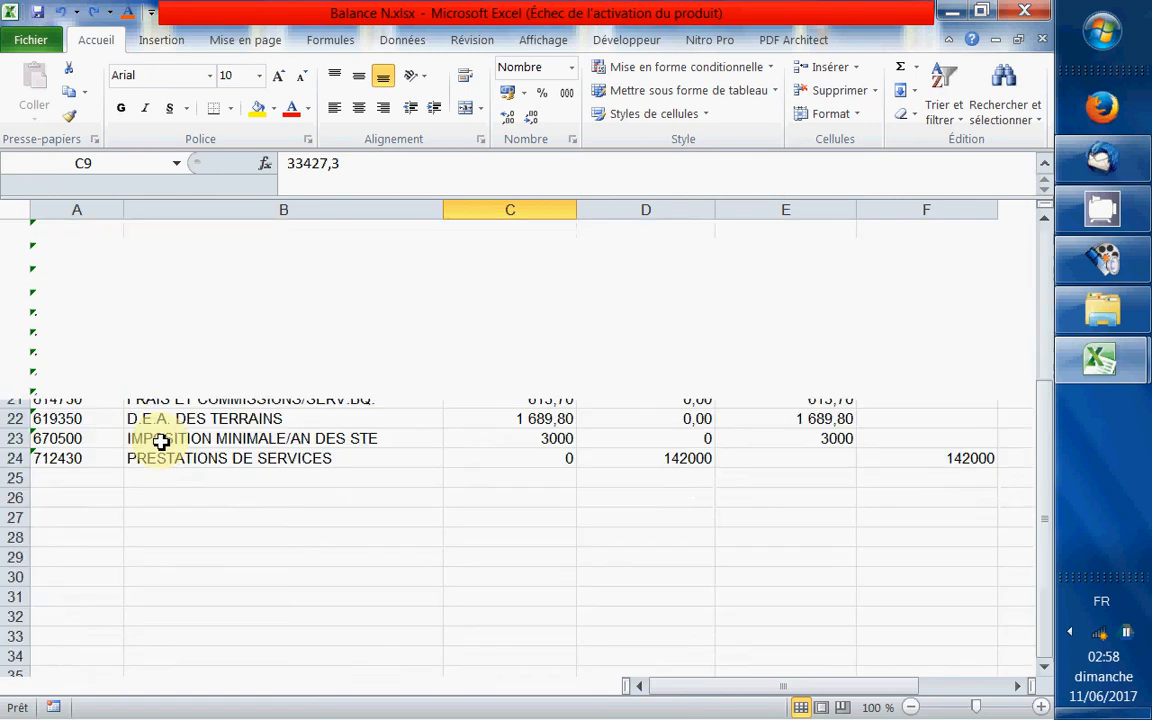
pyautogui.scroll(3, 165, 455)
pyautogui.scroll(5, 165, 457)
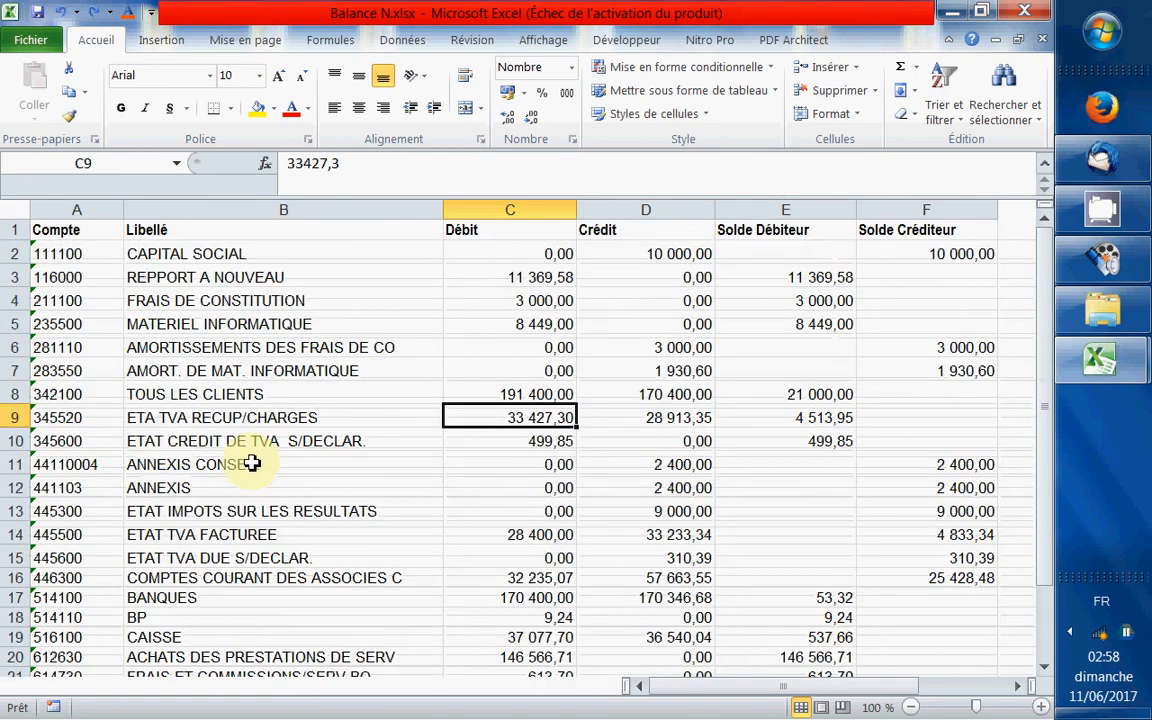
pyautogui.click(329, 466)
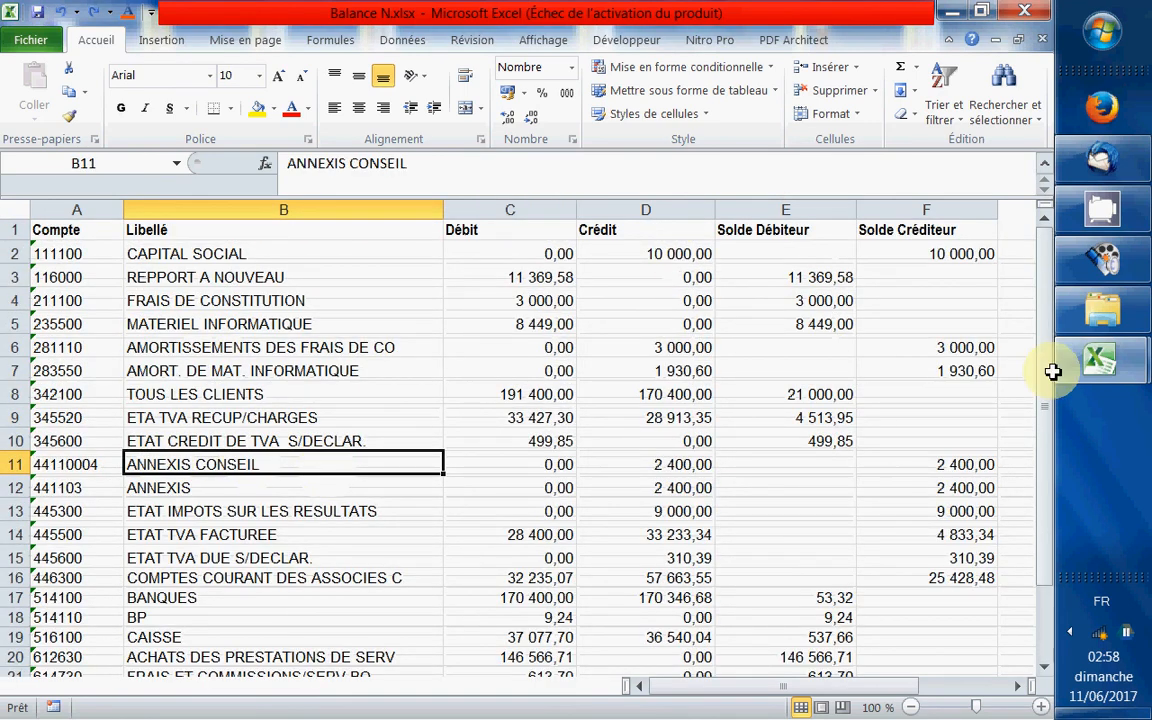
pyautogui.press('Up')
pyautogui.press('Up')
pyautogui.press('Up')
pyautogui.press('Up')
pyautogui.press('Up')
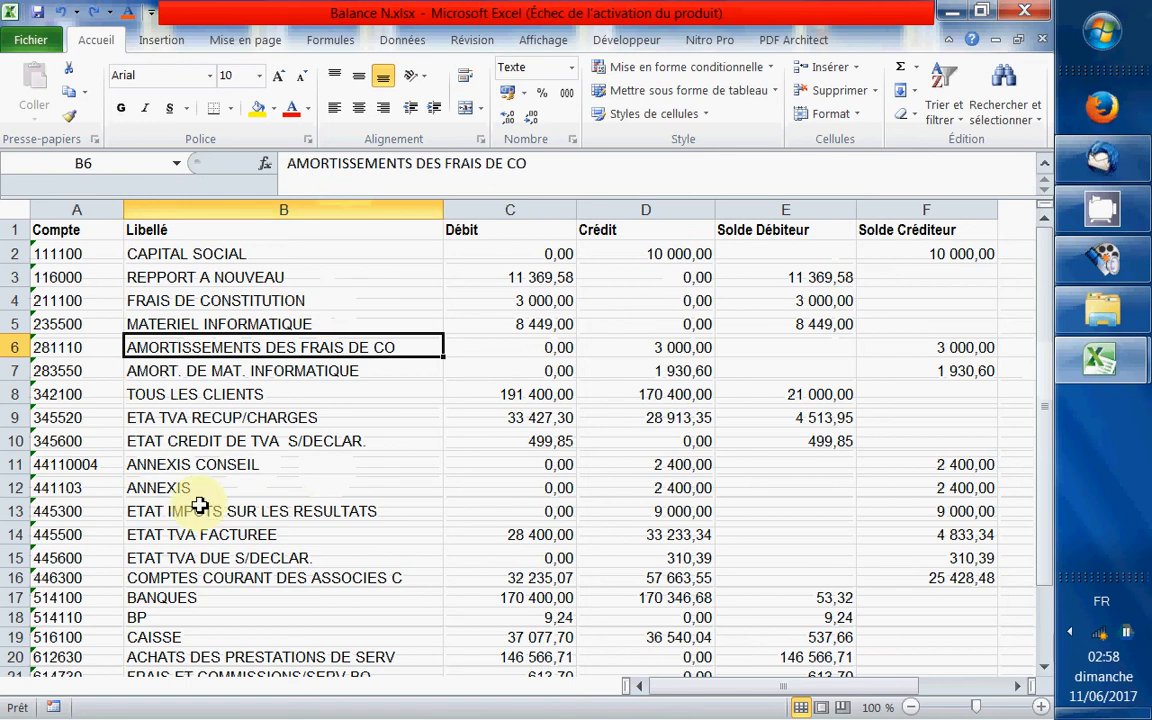
# Step: Copy the range A2:F36 of Balance N.xlsx and switch back to the Is Liasse Normal MacroBalance Xml workbook
pyautogui.moveTo(70, 254); pyautogui.dragTo(877, 548)
pyautogui.hotkey('ctrl', 'c')
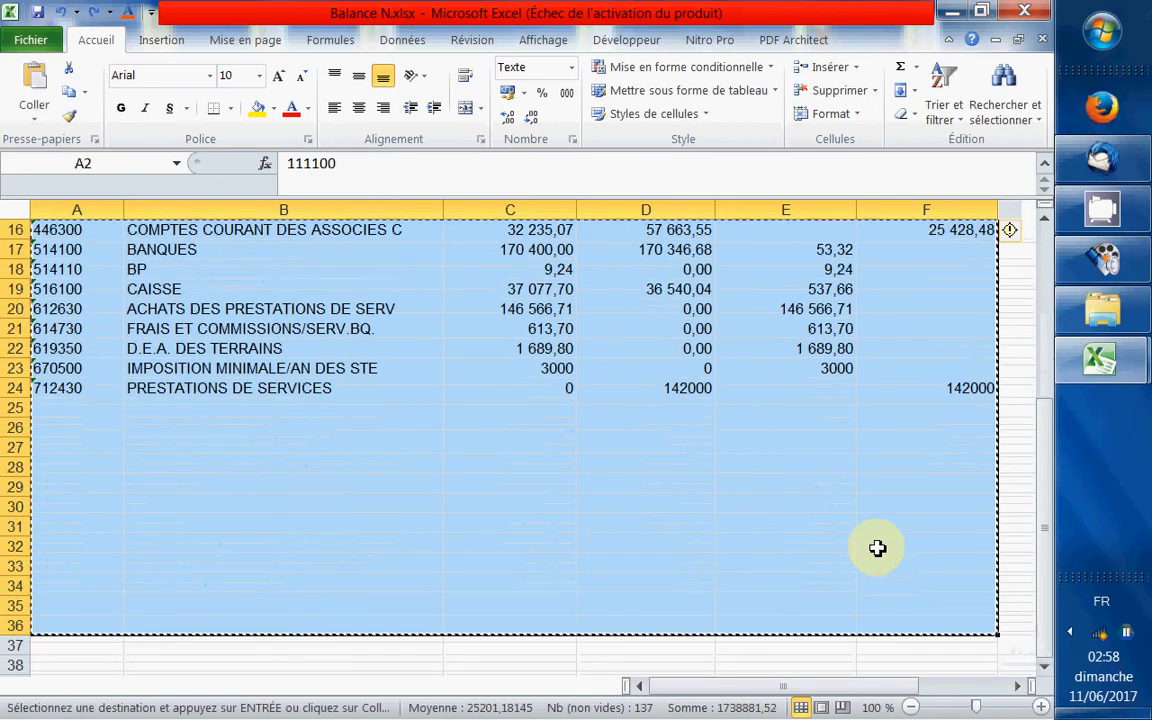
pyautogui.hotkey('alt', 'Tab')
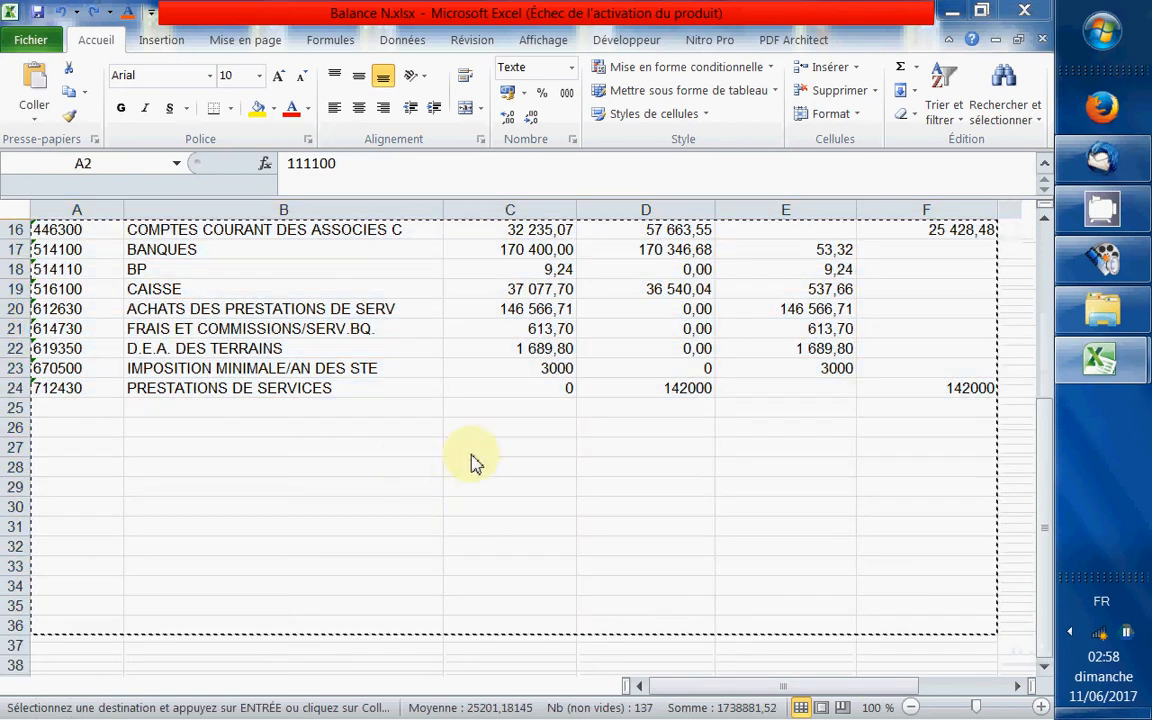
pyautogui.moveTo(1108, 366)
pyautogui.click(874, 272)
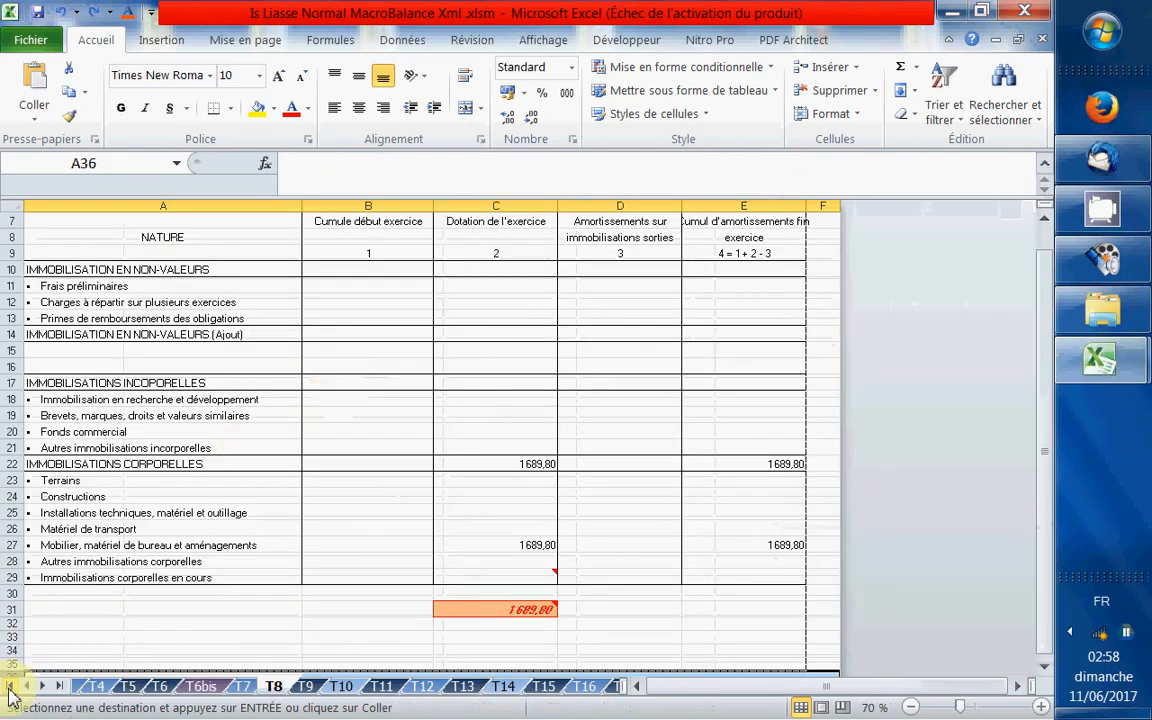
# Step: Paste the copied accounts as values into sheet Blce N, starting at cell A2
pyautogui.click(10, 686)
pyautogui.click(262, 688)
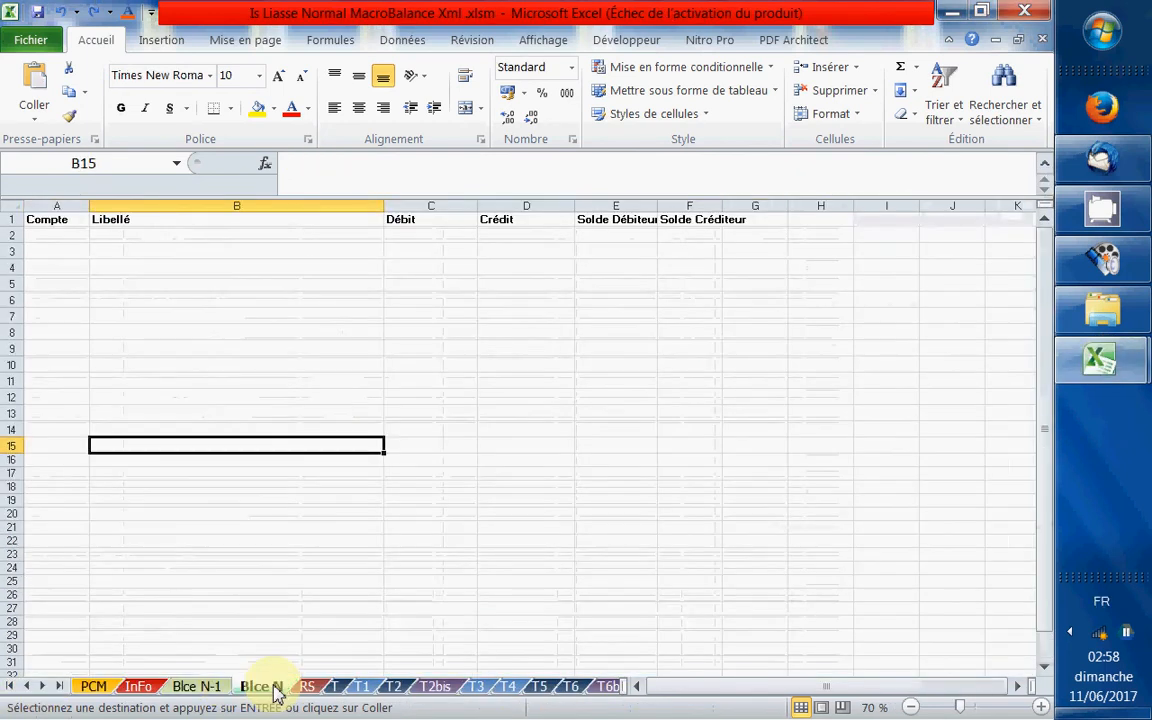
pyautogui.click(69, 240)
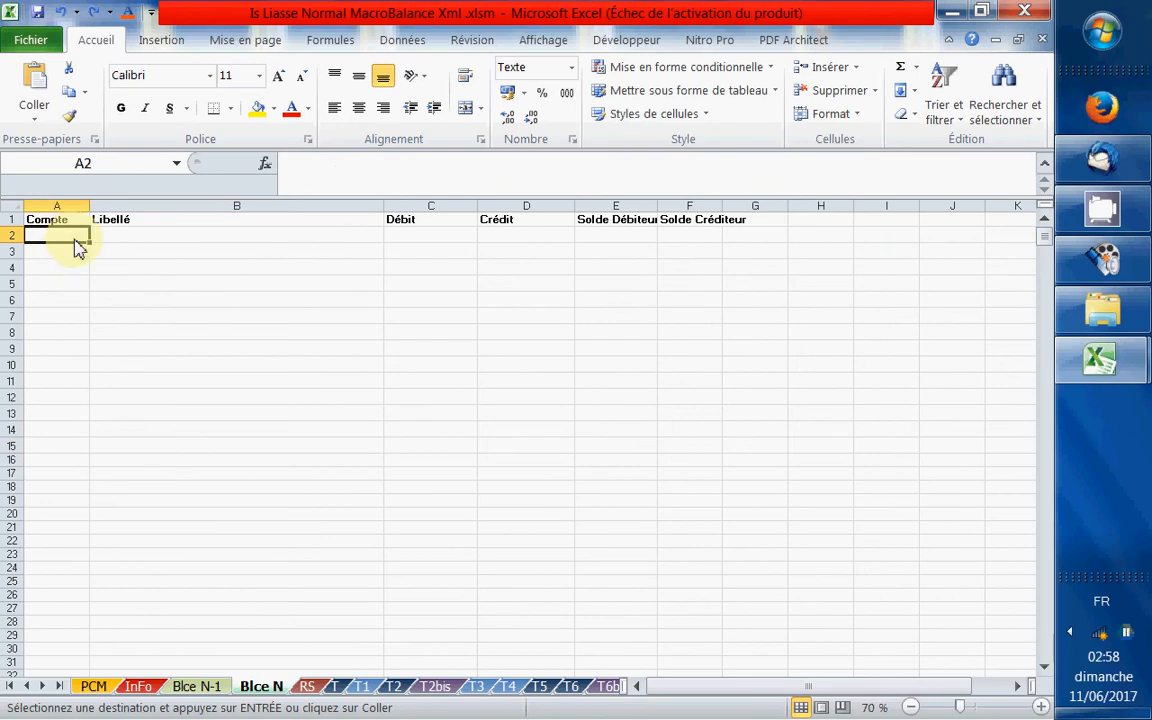
pyautogui.rightClick(72, 242)
pyautogui.click(144, 328)
pyautogui.click(415, 487)
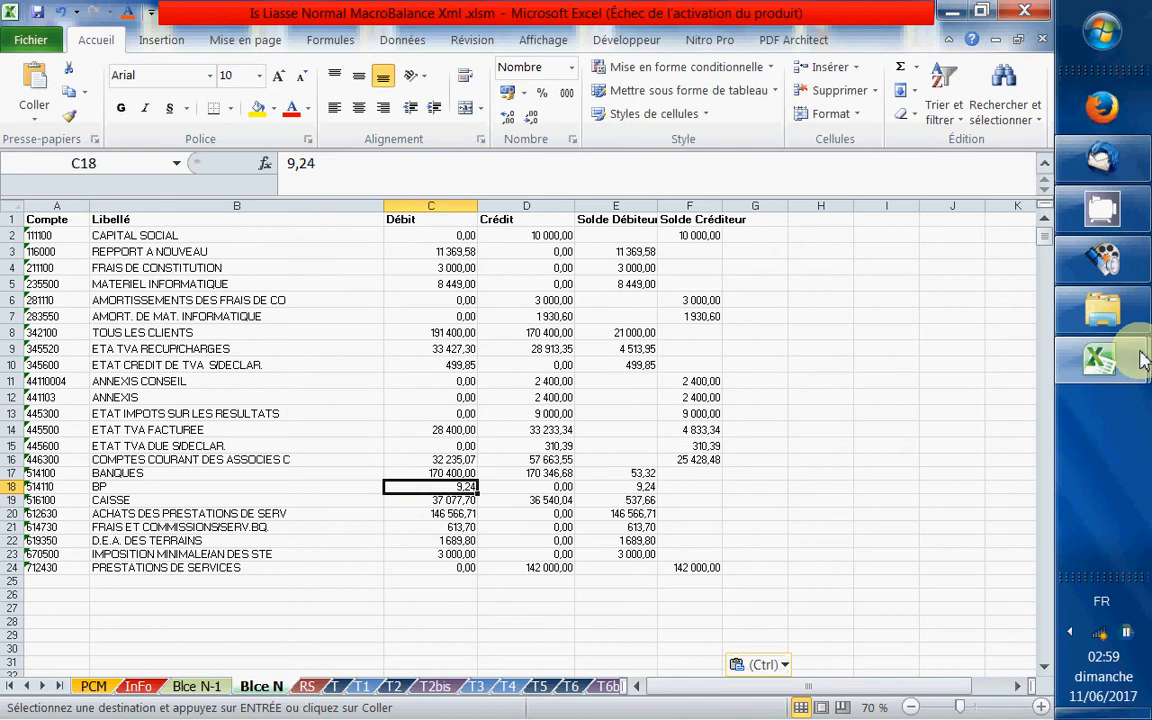
# Step: Close the Balance N.xlsx workbook
pyautogui.moveTo(1062, 360)
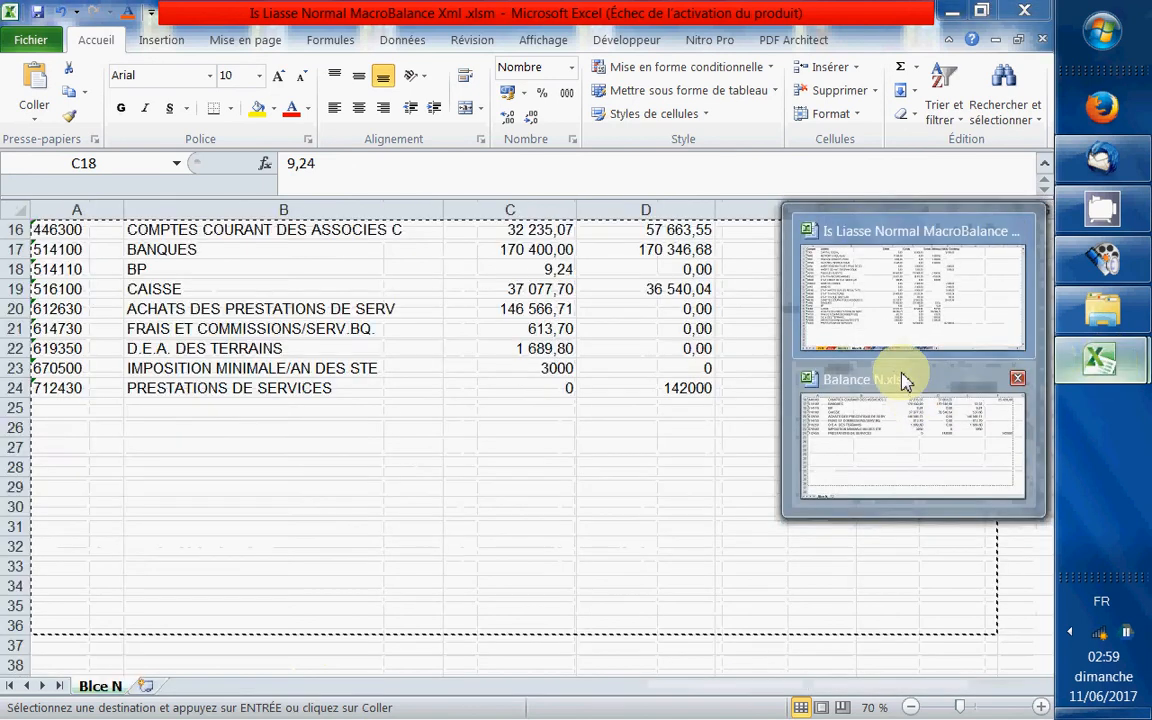
pyautogui.click(905, 382)
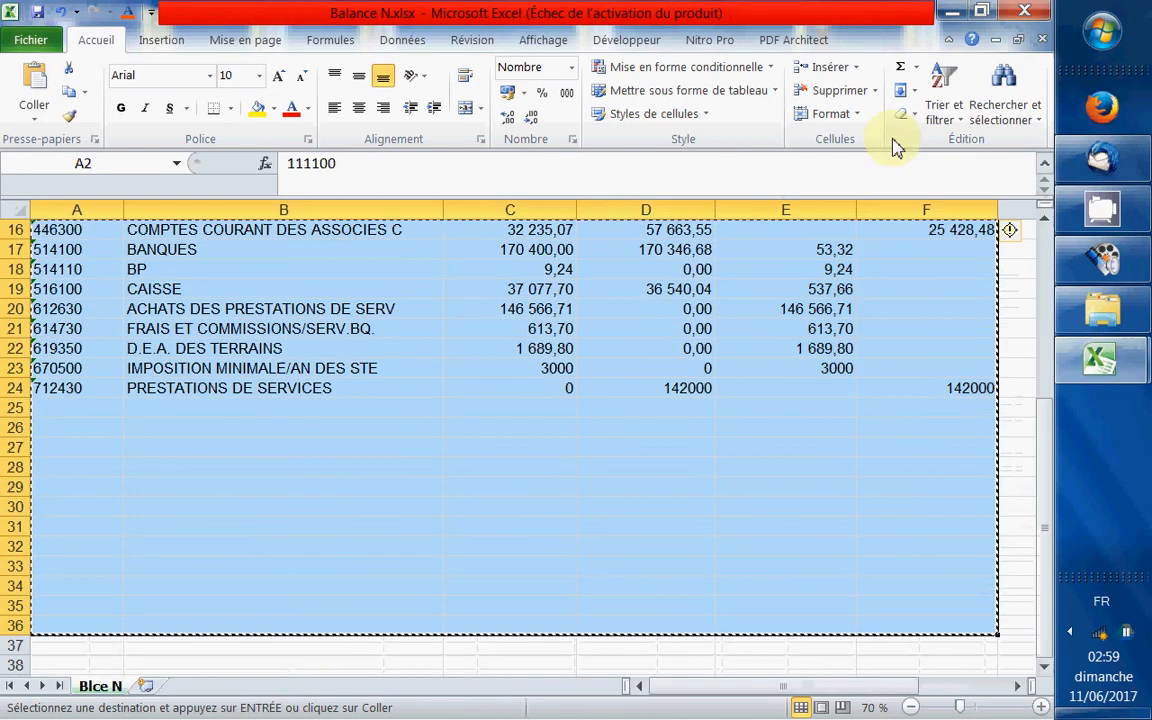
pyautogui.click(1041, 42)
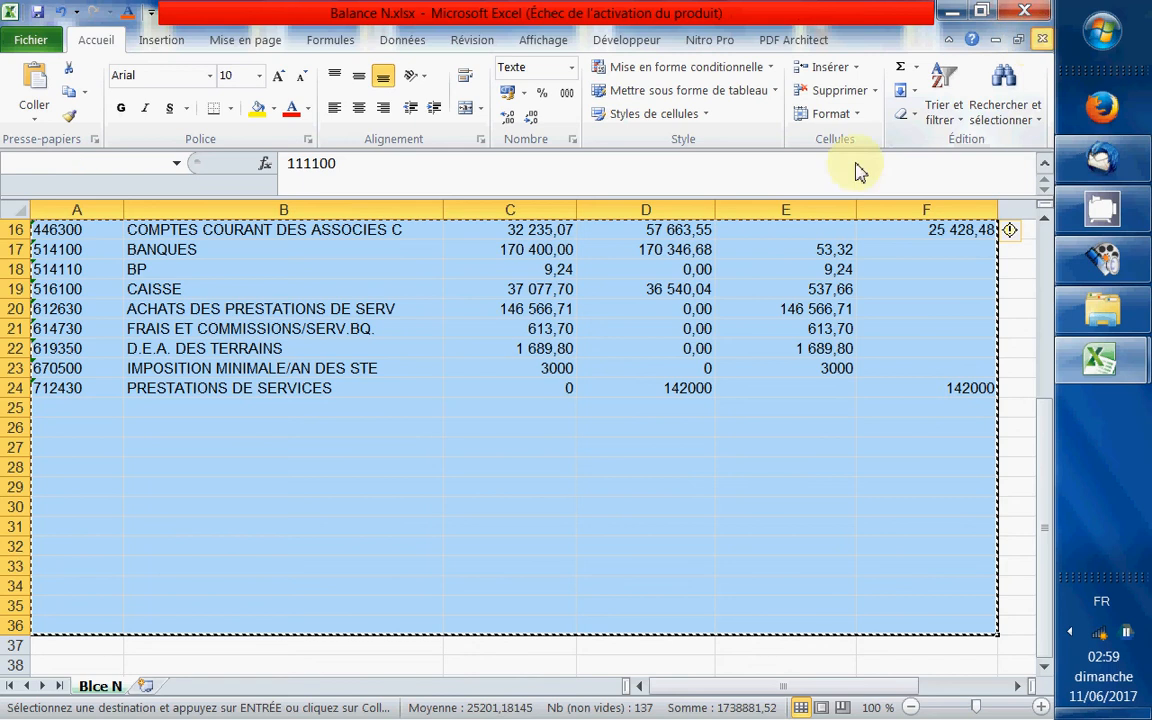
pyautogui.click(498, 445)
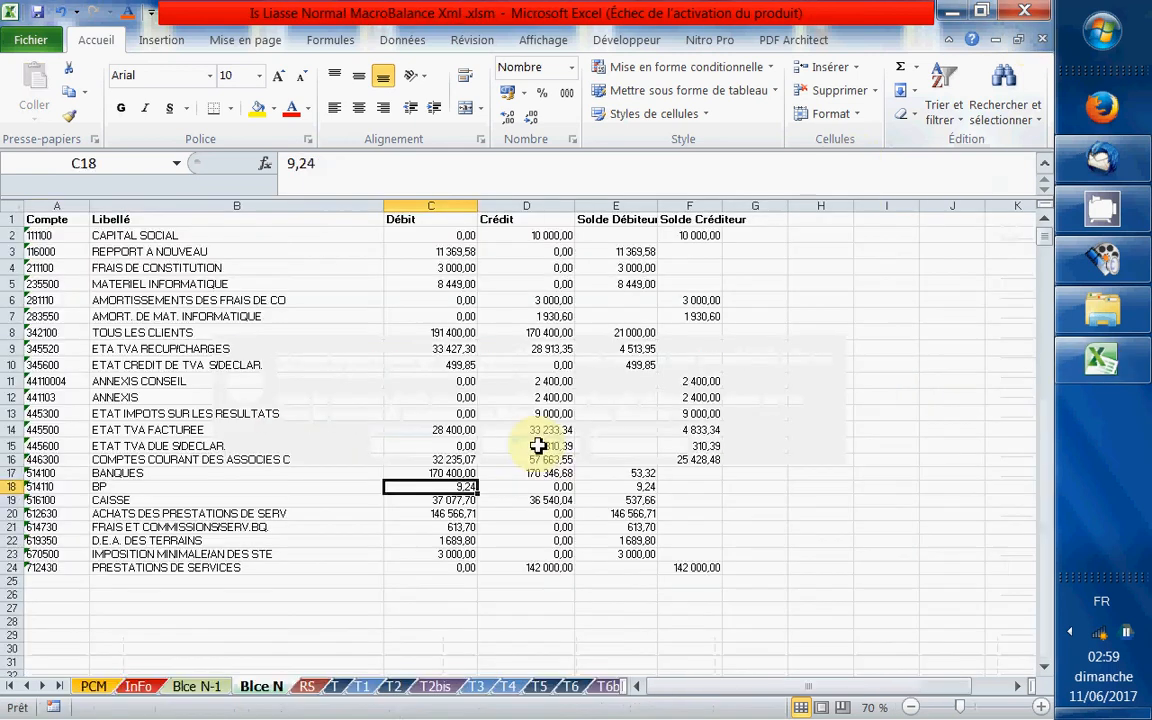
# Step: Open Balance N-1.xlsx from the Outils Xml folder and copy its account rows A2:F22
pyautogui.click(1100, 310)
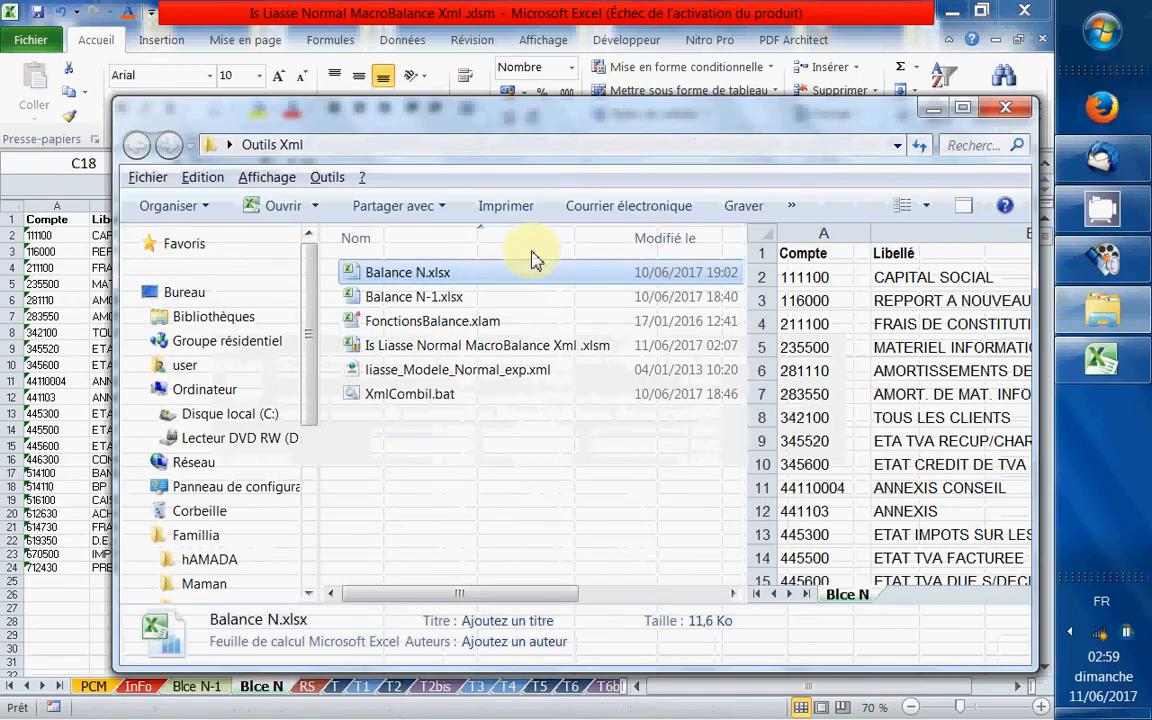
pyautogui.doubleClick(411, 300)
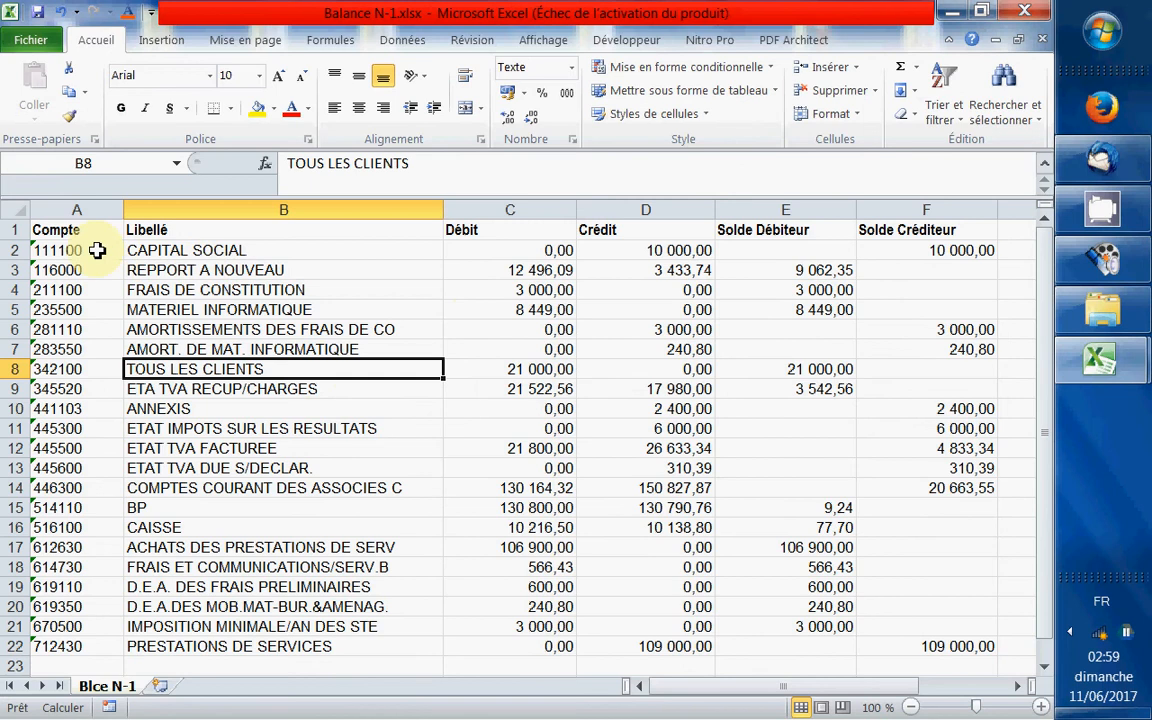
pyautogui.moveTo(103, 250); pyautogui.dragTo(105, 254)
pyautogui.hotkey('ctrl', 'shift', 'Right')
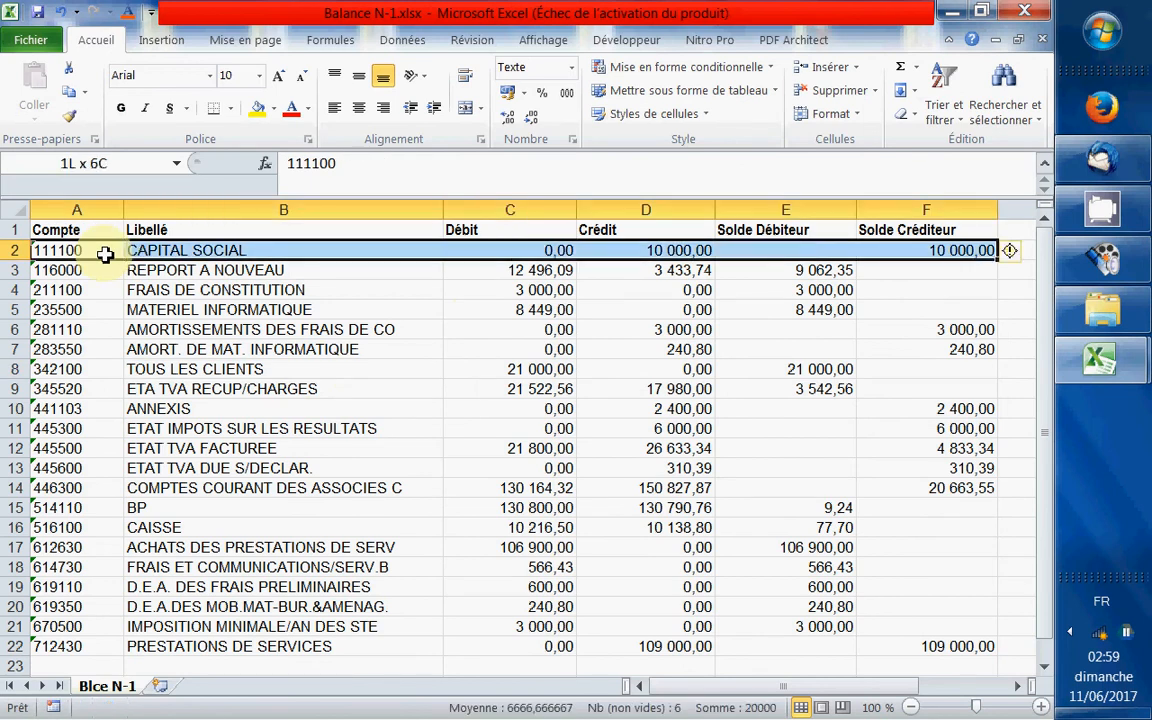
pyautogui.hotkey('ctrl', 'shift', 'Down')
pyautogui.hotkey('ctrl', 'c')
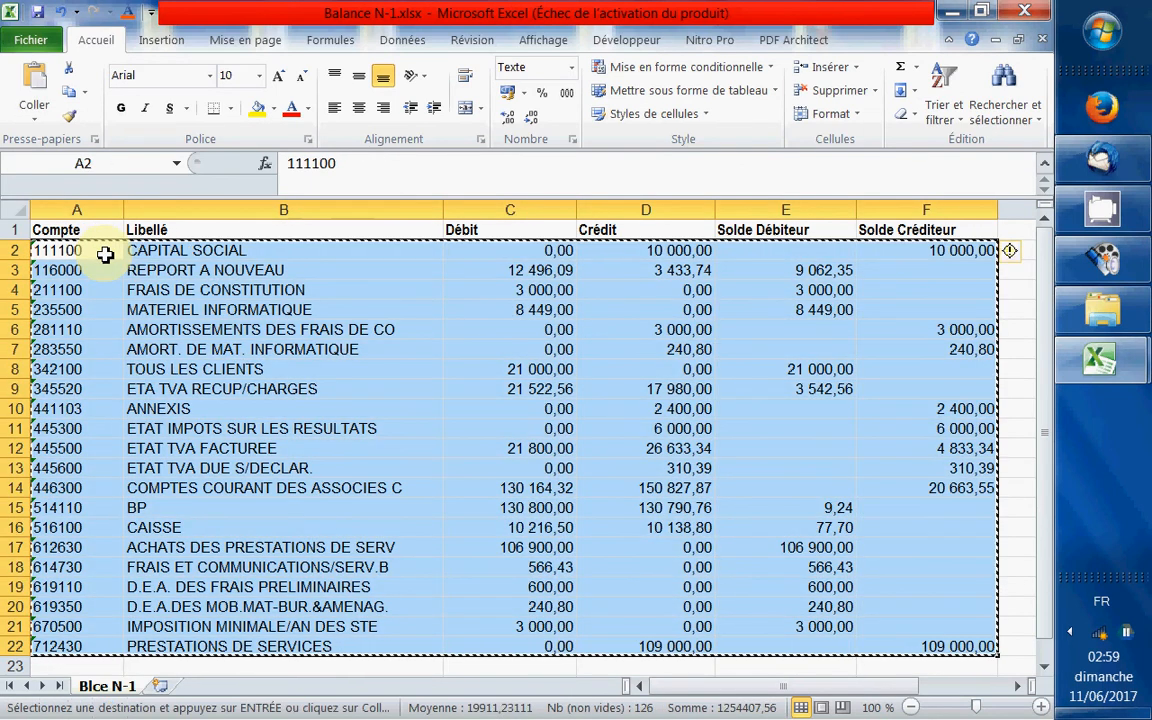
# Step: Paste the copied prior-year accounts as values into sheet Blce N-1 of the liasse workbook, starting at cell A2
pyautogui.hotkey('ctrl', 'Tab')
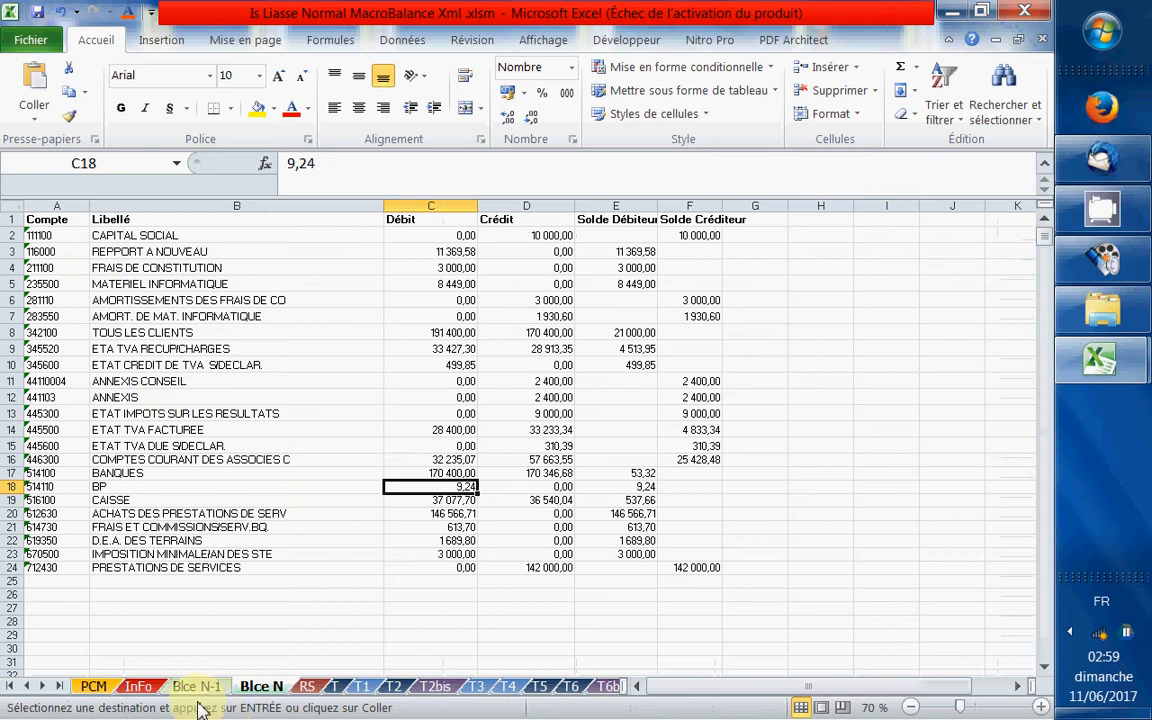
pyautogui.click(196, 687)
pyautogui.click(46, 236)
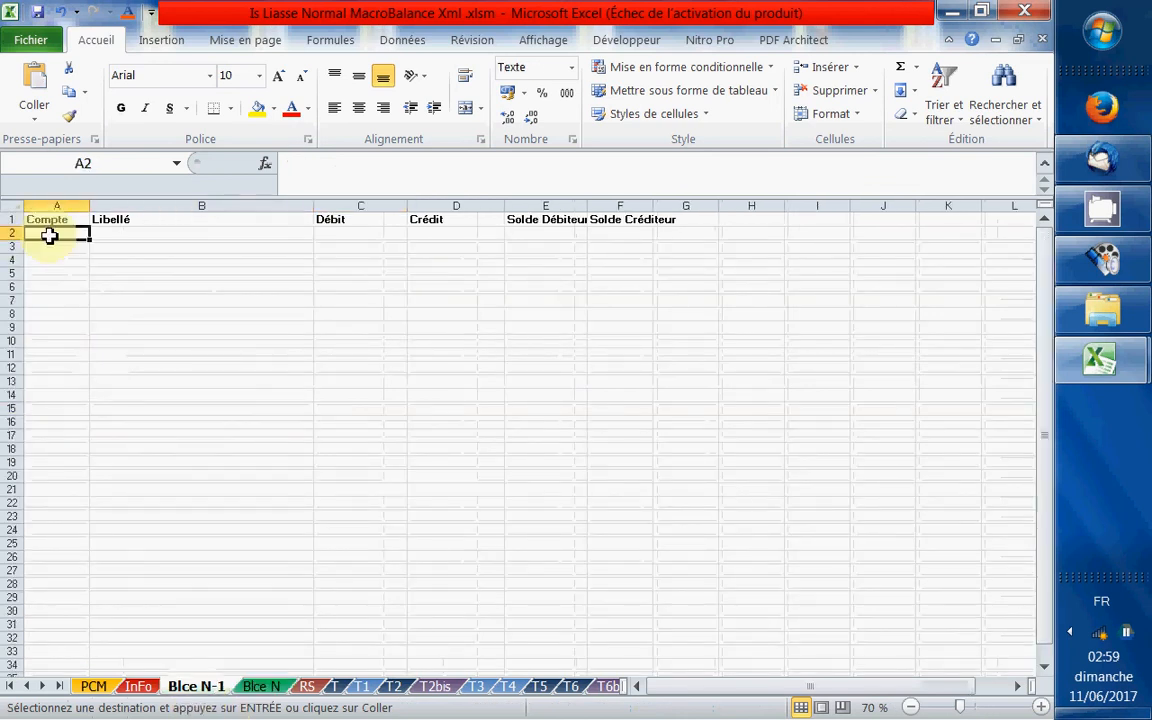
pyautogui.rightClick(47, 235)
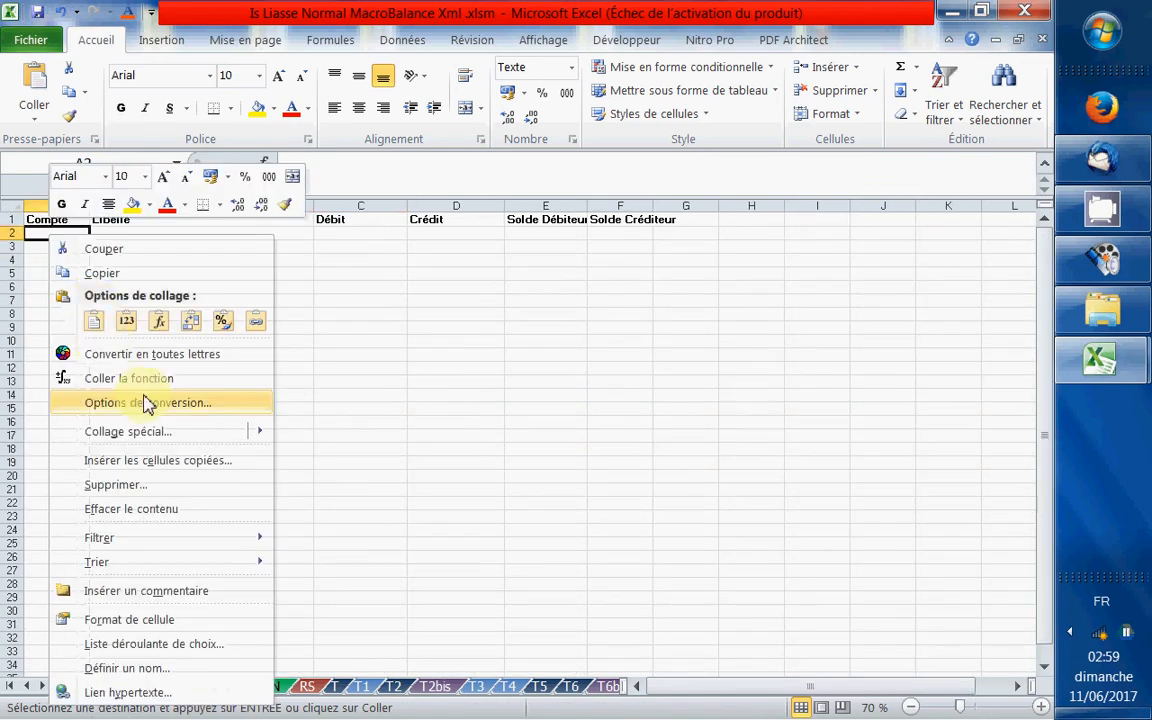
pyautogui.click(126, 320)
pyautogui.click(373, 587)
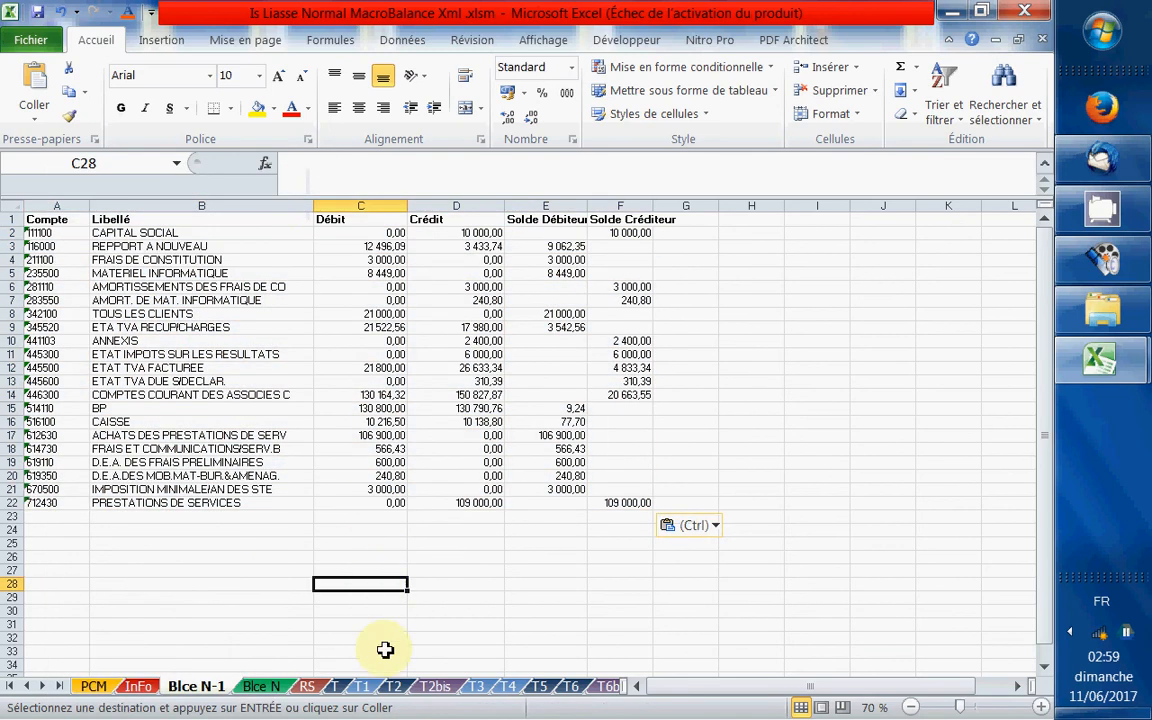
# Step: Examine the asset balance sheet on sheet T and the liabilities on sheet T1 down to their general totals
pyautogui.click(334, 686)
pyautogui.scroll(-3, 365, 630)
pyautogui.click(375, 604)
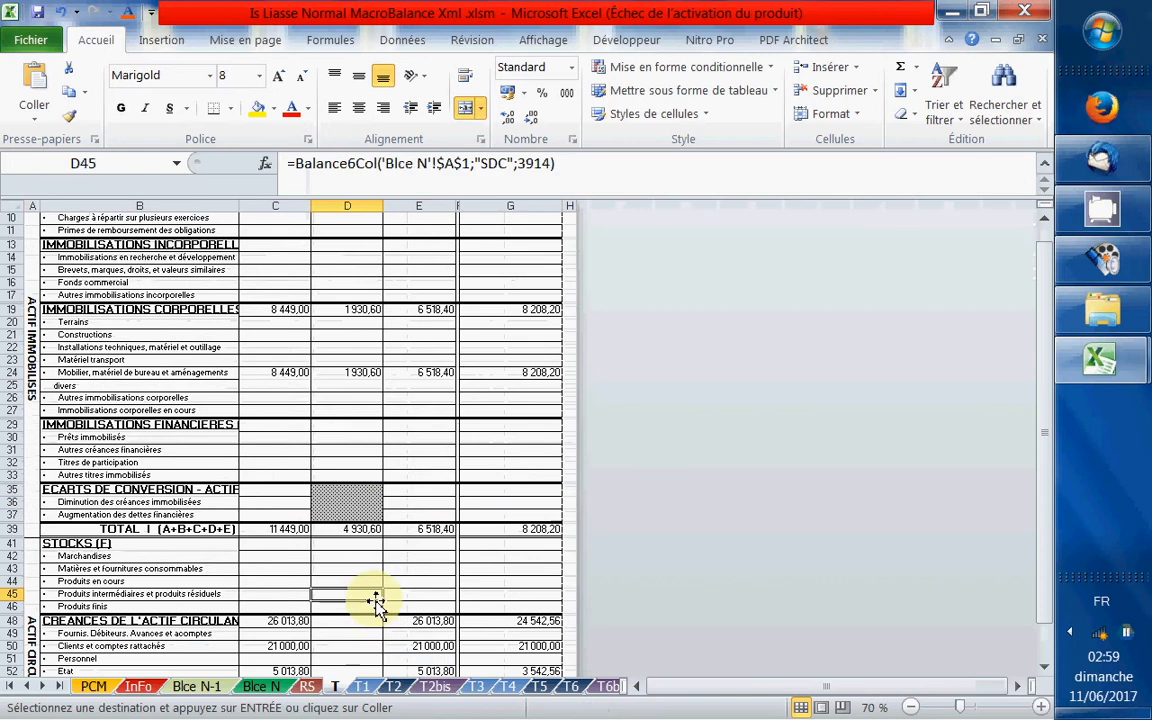
pyautogui.scroll(-7, 374, 603)
pyautogui.scroll(-3, 372, 601)
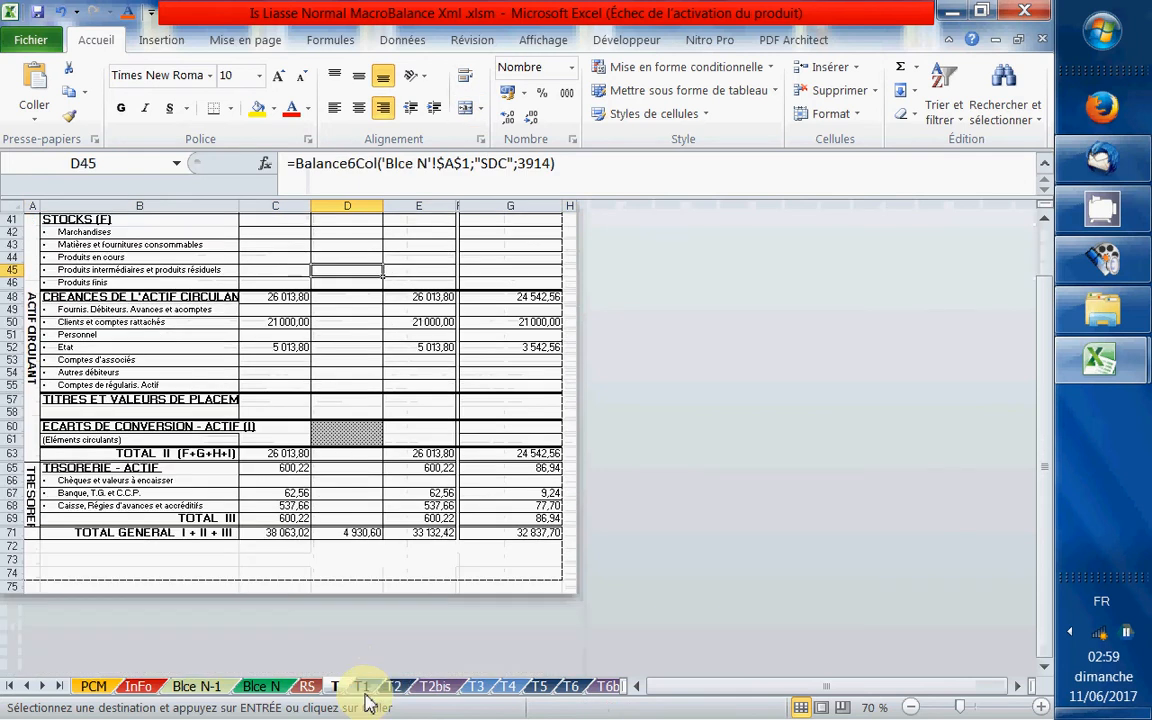
pyautogui.click(364, 687)
pyautogui.scroll(-10, 401, 632)
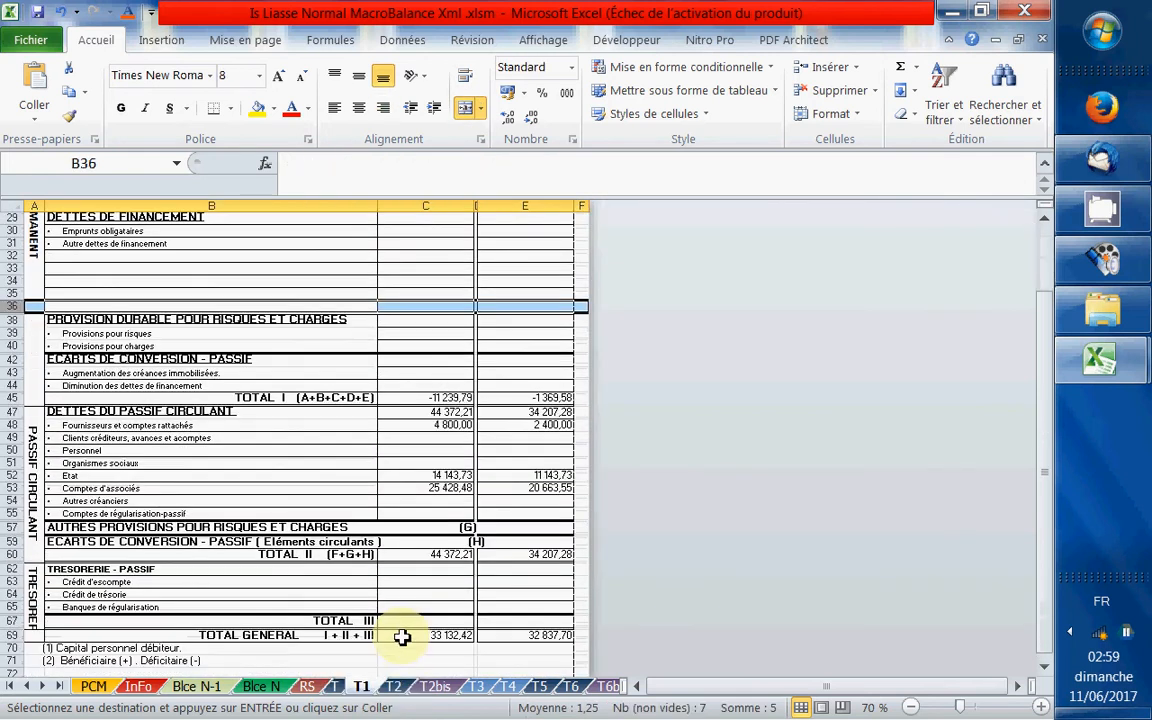
# Step: Examine the income statement on sheets T2 and T2bis, ending on the management balances statement (E.S.G.) on T5
pyautogui.click(392, 688)
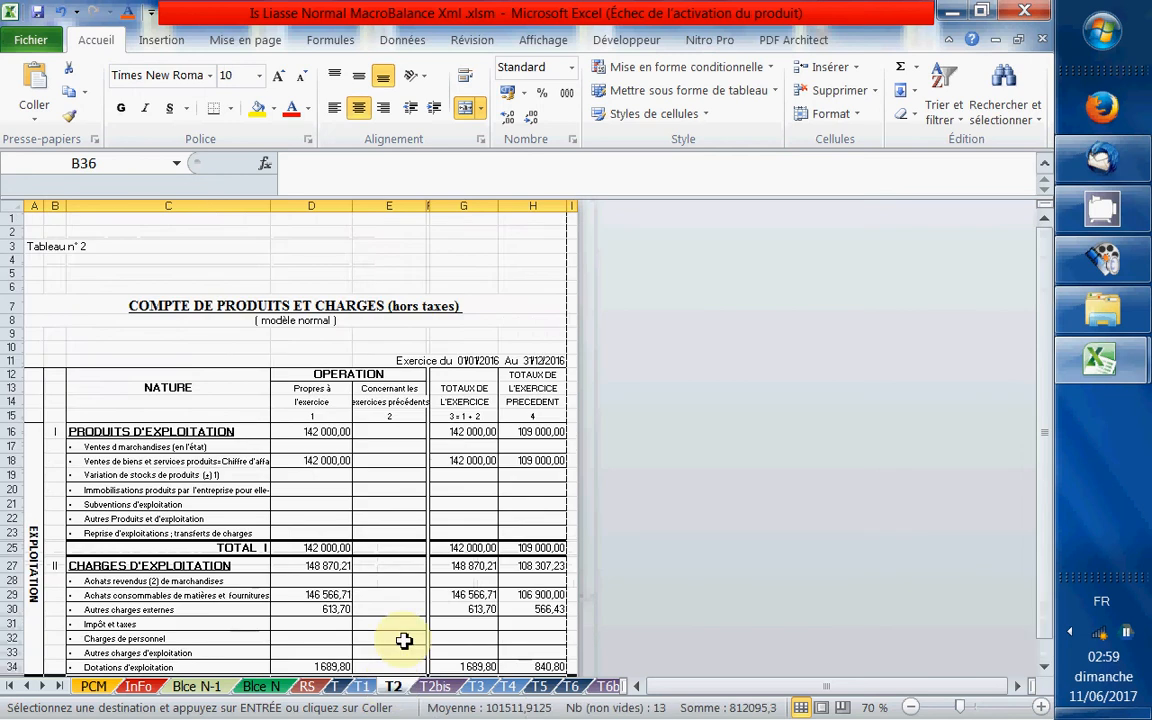
pyautogui.scroll(-6, 402, 640)
pyautogui.scroll(-2, 398, 647)
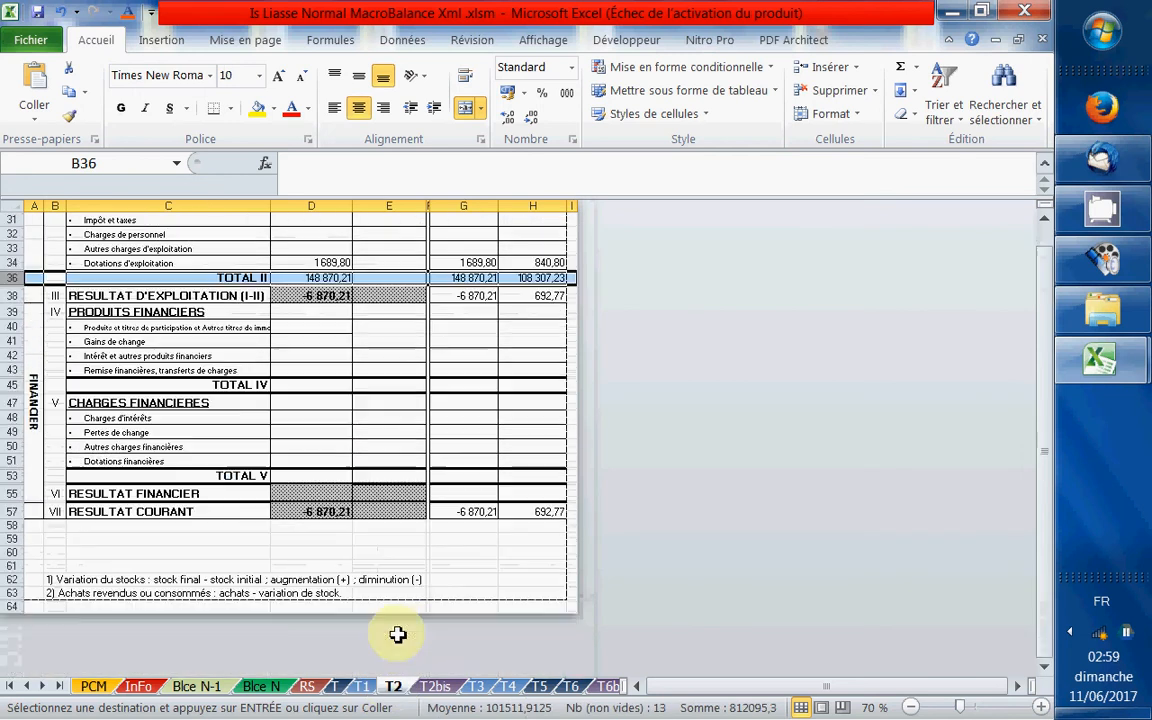
pyautogui.click(434, 687)
pyautogui.scroll(3, 428, 595)
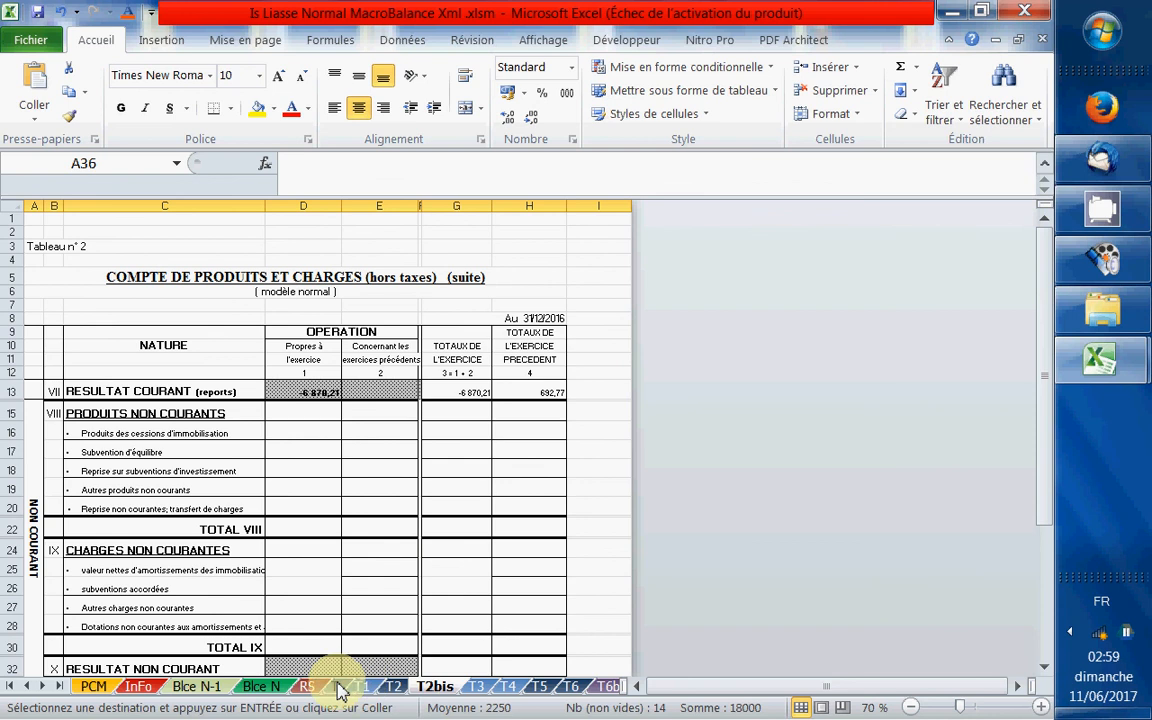
pyautogui.click(393, 688)
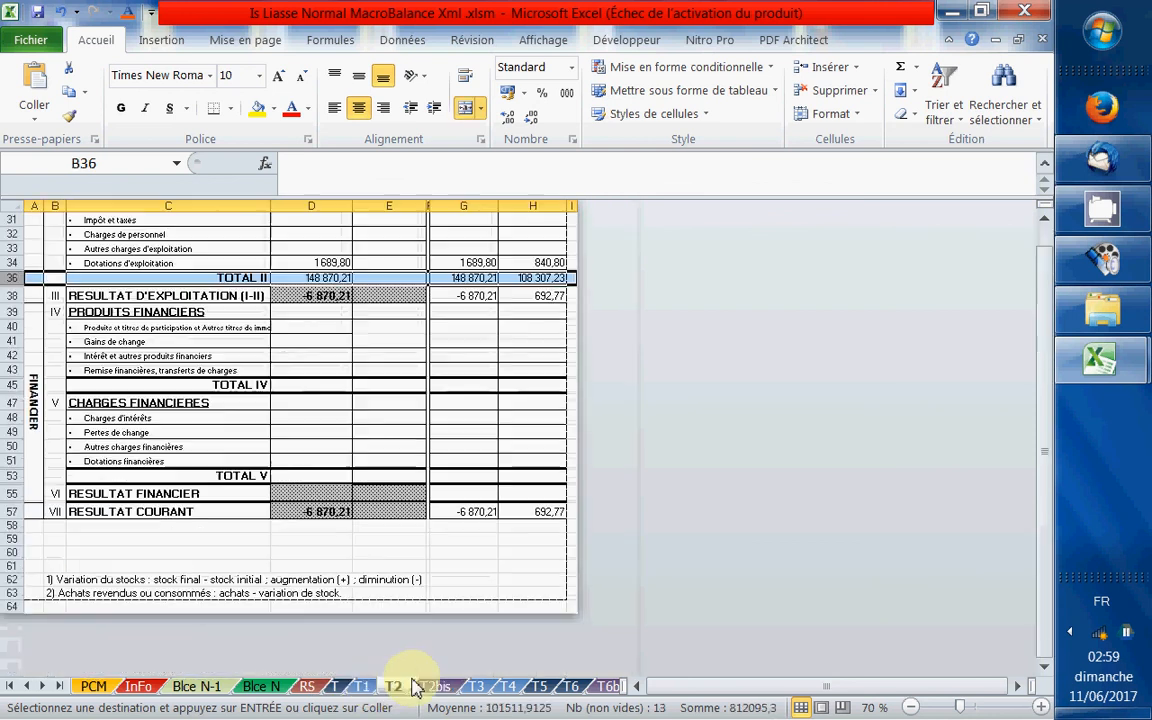
pyautogui.click(257, 358)
pyautogui.scroll(9, 265, 380)
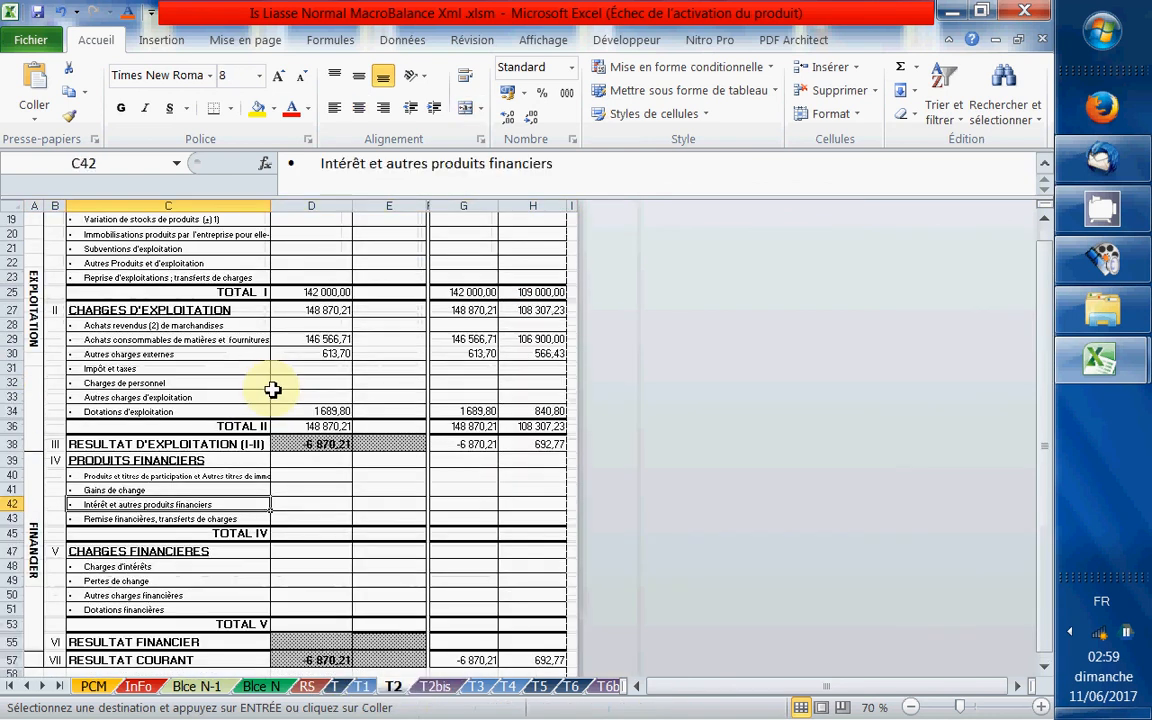
pyautogui.click(544, 688)
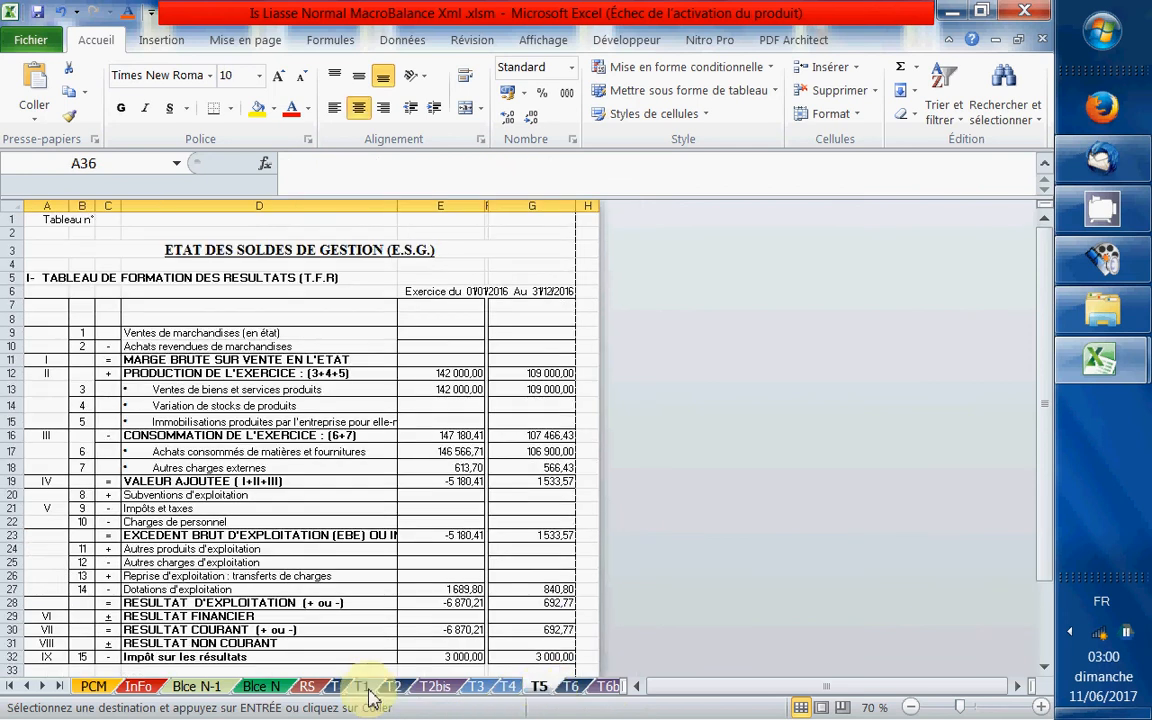
# Step: Review the blank rows under Capitaux propres assimilés and Dettes de financement (rows 32 to 36) in the liabilities table on sheet T1
pyautogui.click(364, 688)
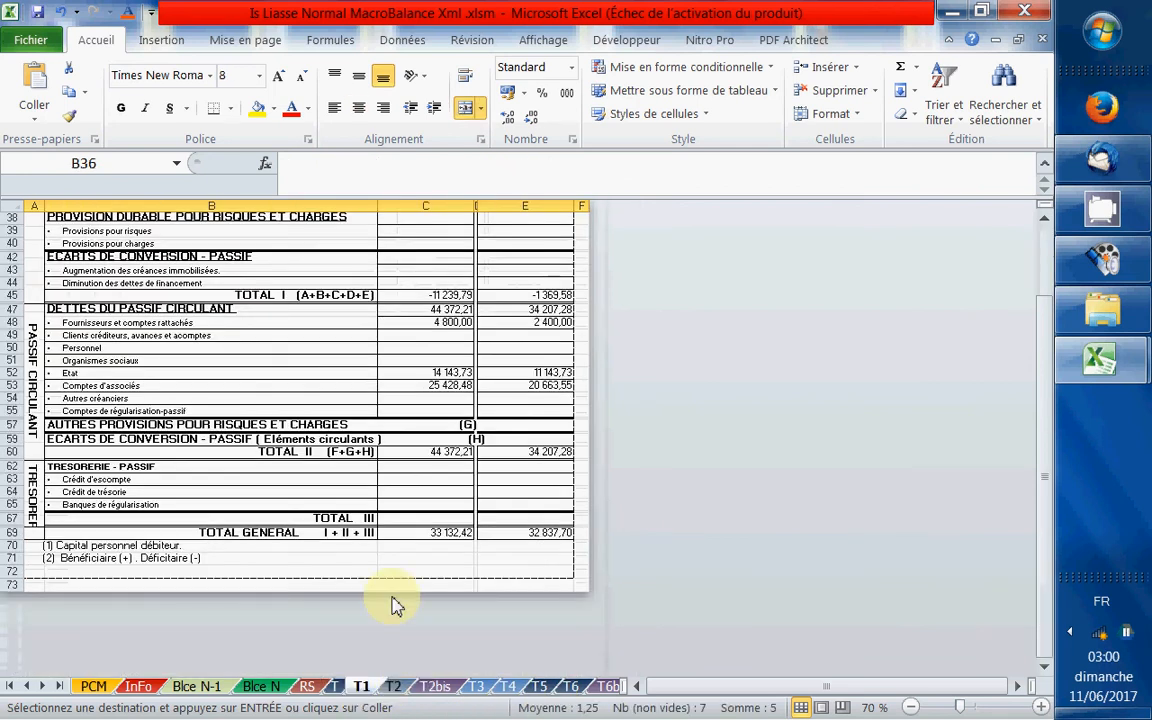
pyautogui.scroll(9, 355, 410)
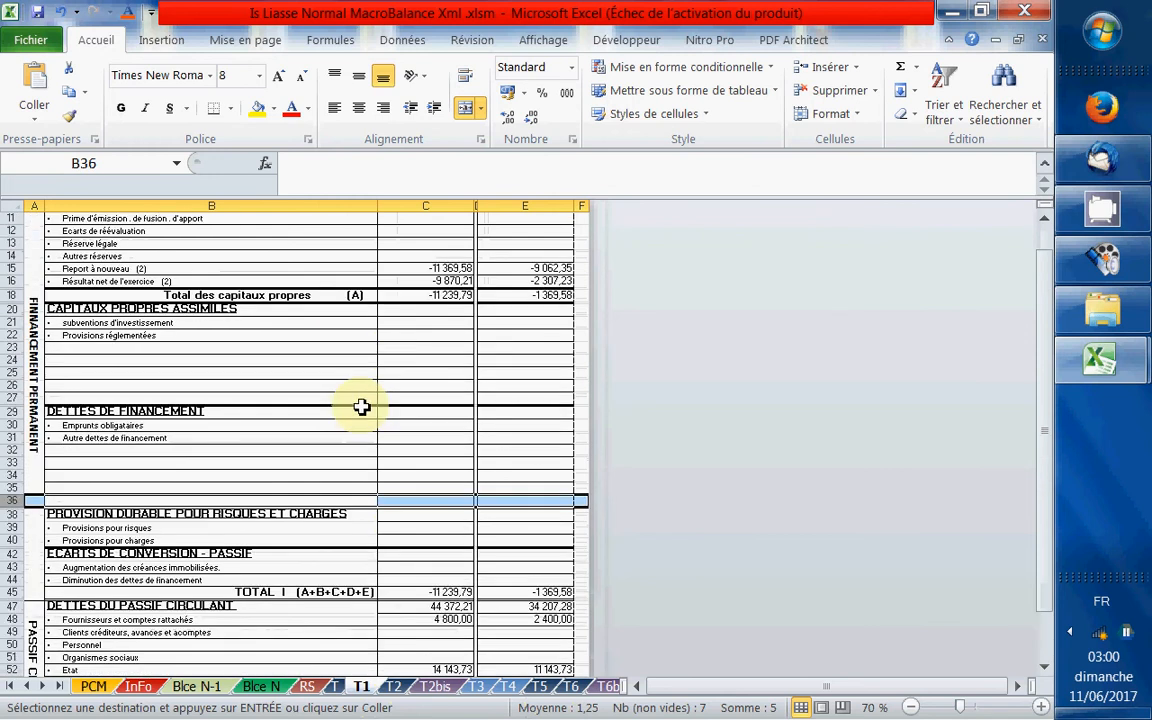
pyautogui.click(245, 372)
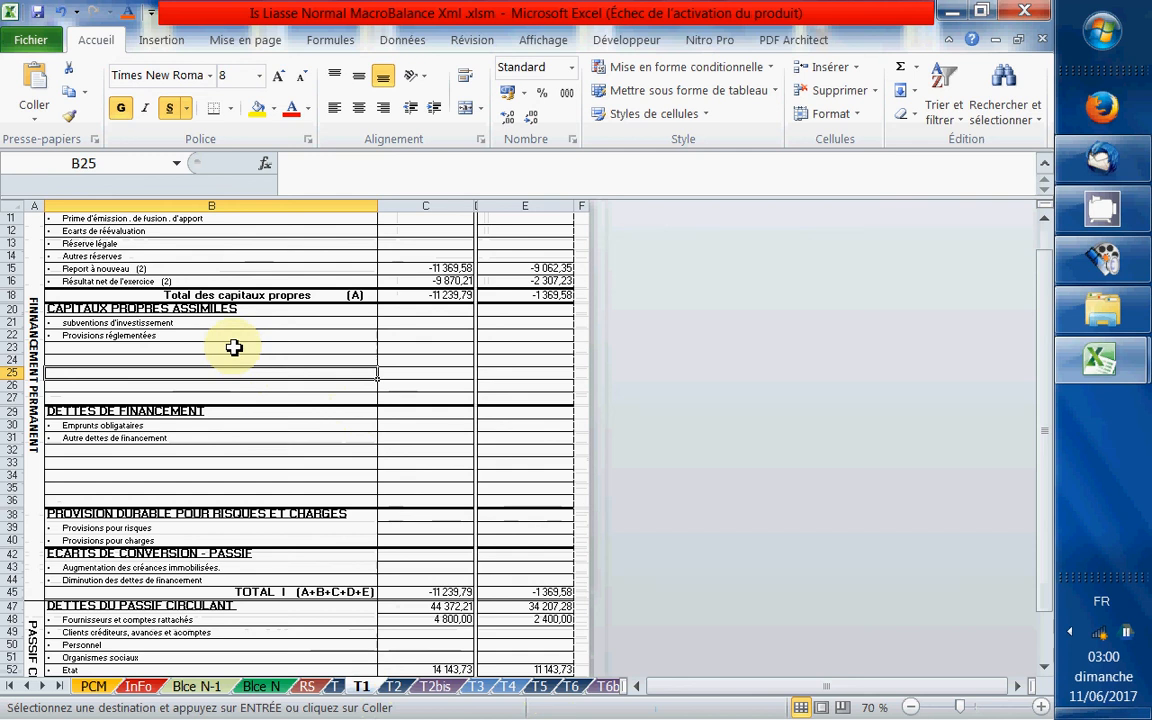
pyautogui.click(231, 345)
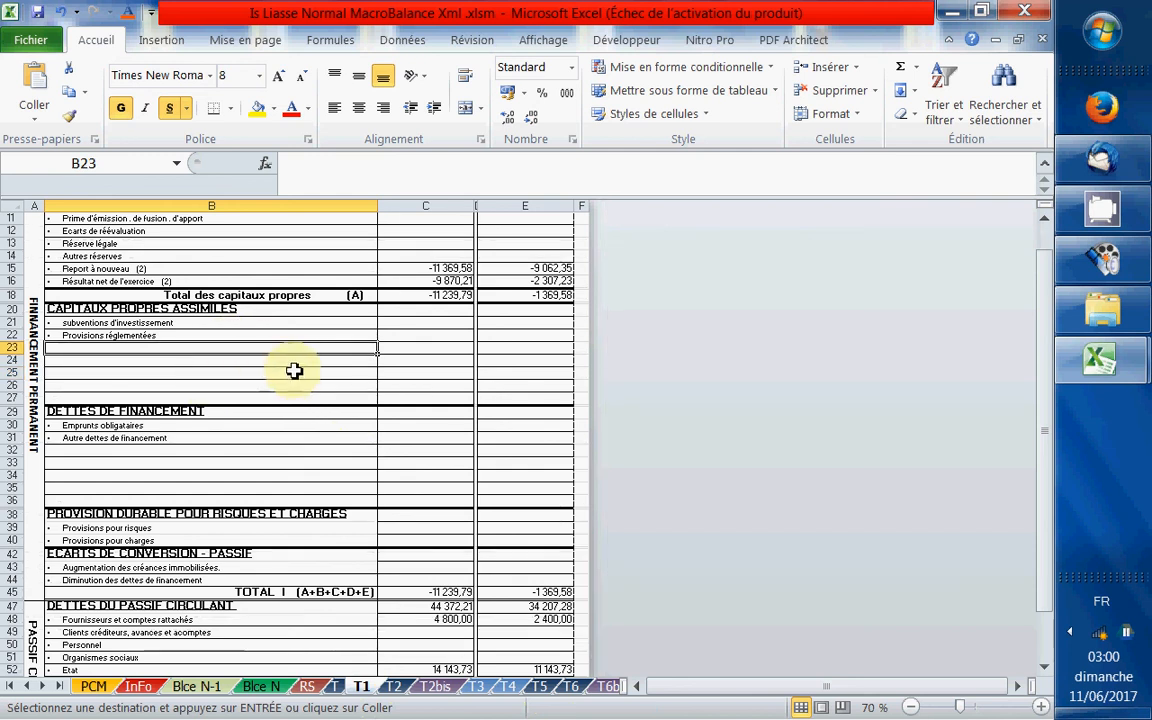
pyautogui.click(255, 373)
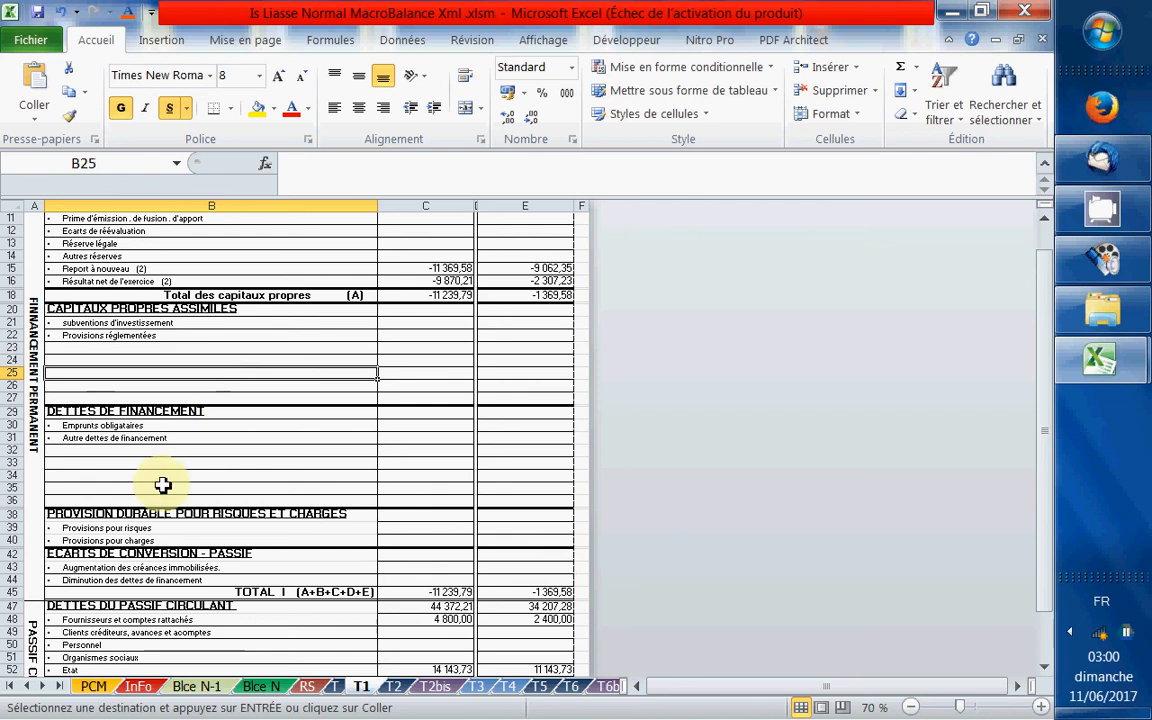
pyautogui.click(146, 449)
pyautogui.click(152, 462)
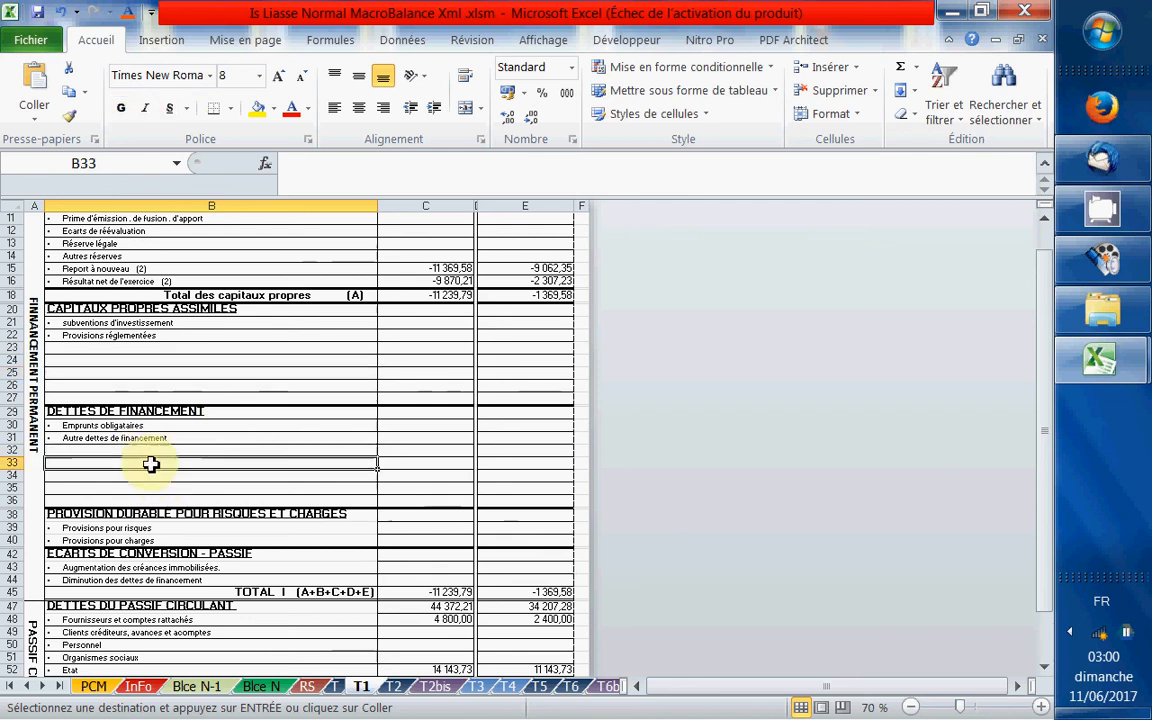
pyautogui.click(153, 486)
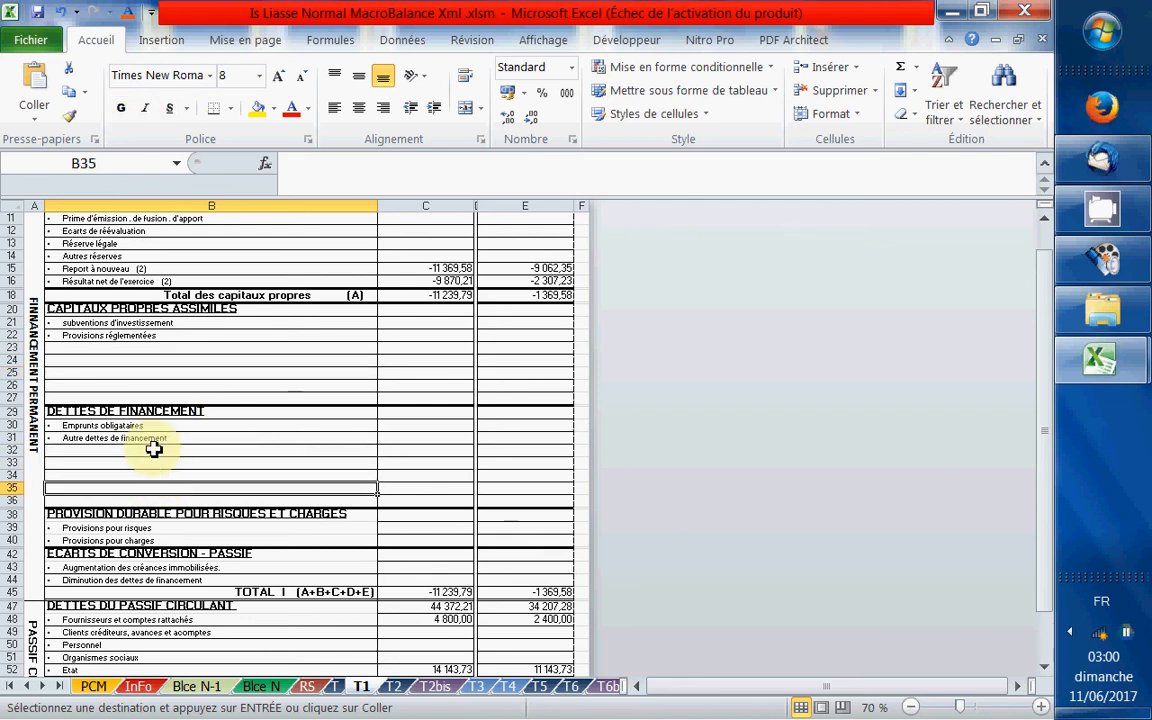
pyautogui.moveTo(154, 449); pyautogui.dragTo(151, 498)
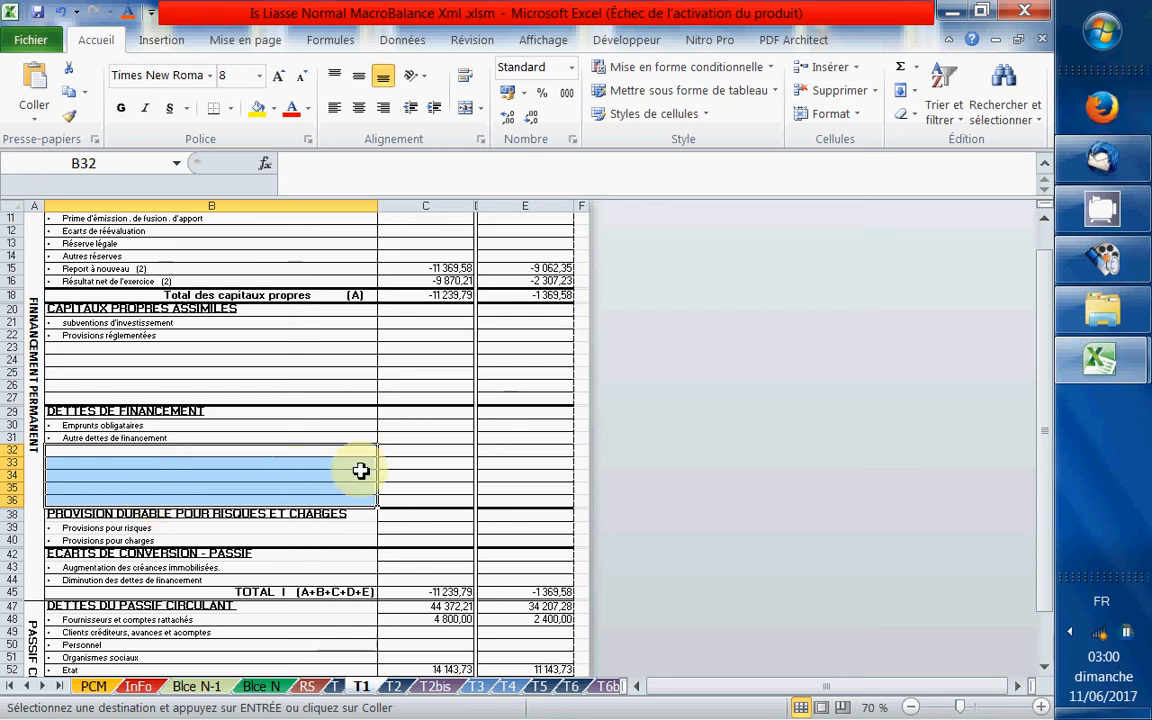
pyautogui.scroll(-2, 368, 548)
pyautogui.scroll(3, 316, 480)
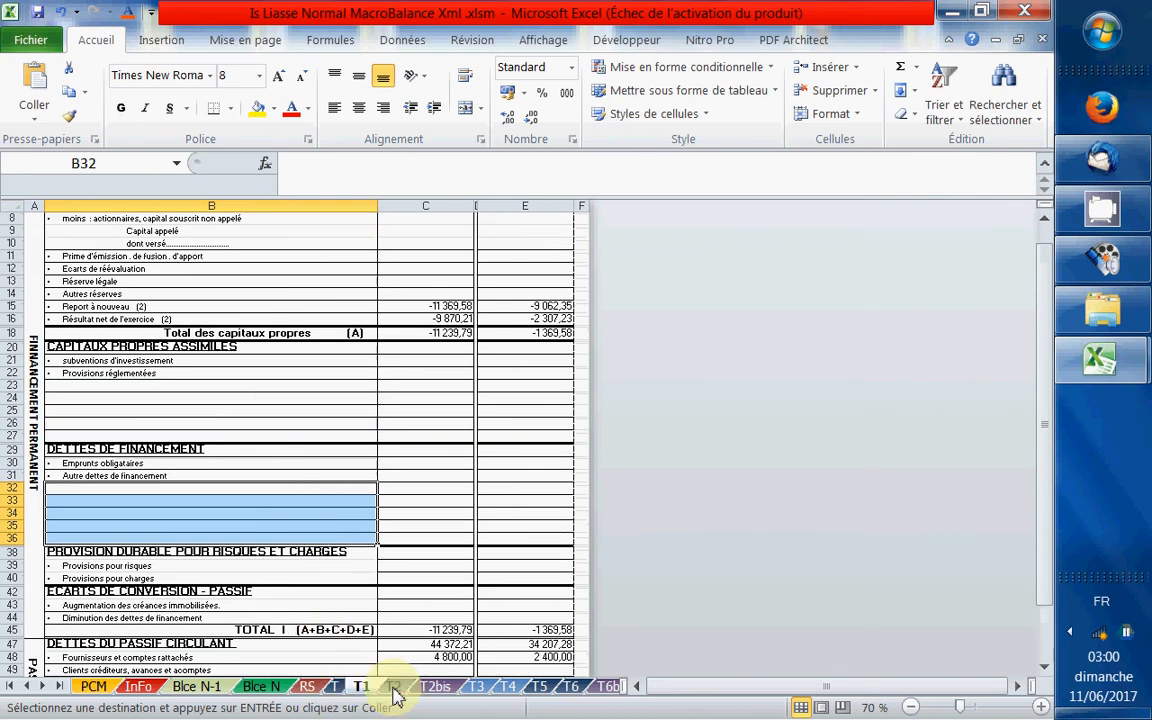
# Step: Review the income statement on sheets T2 and T2bis, from the operating and financial sections through the non-current items and net result
pyautogui.click(394, 687)
pyautogui.click(436, 687)
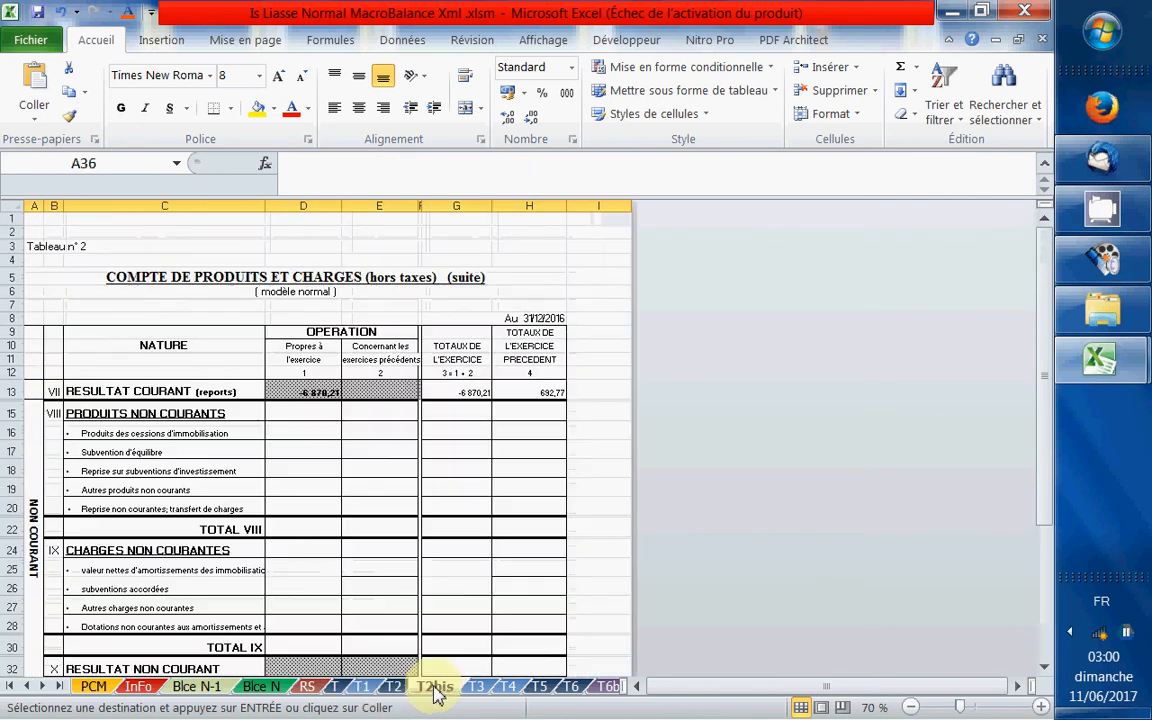
pyautogui.scroll(-4, 391, 417)
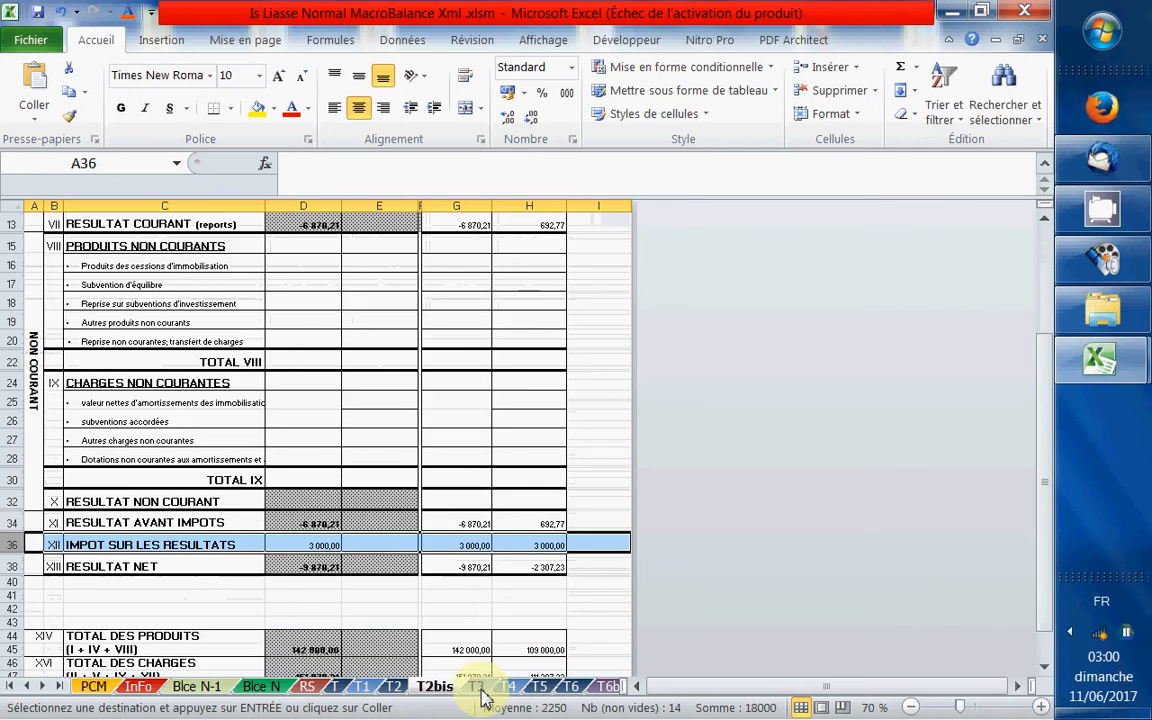
pyautogui.click(476, 688)
pyautogui.click(436, 687)
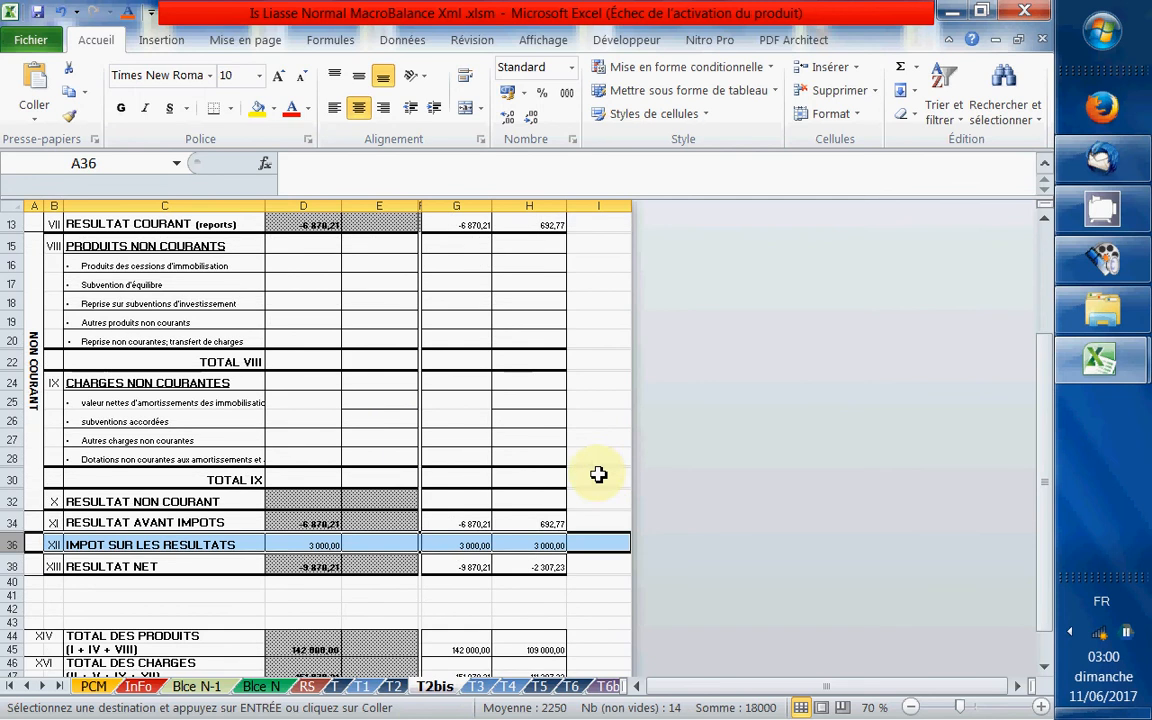
pyautogui.click(393, 687)
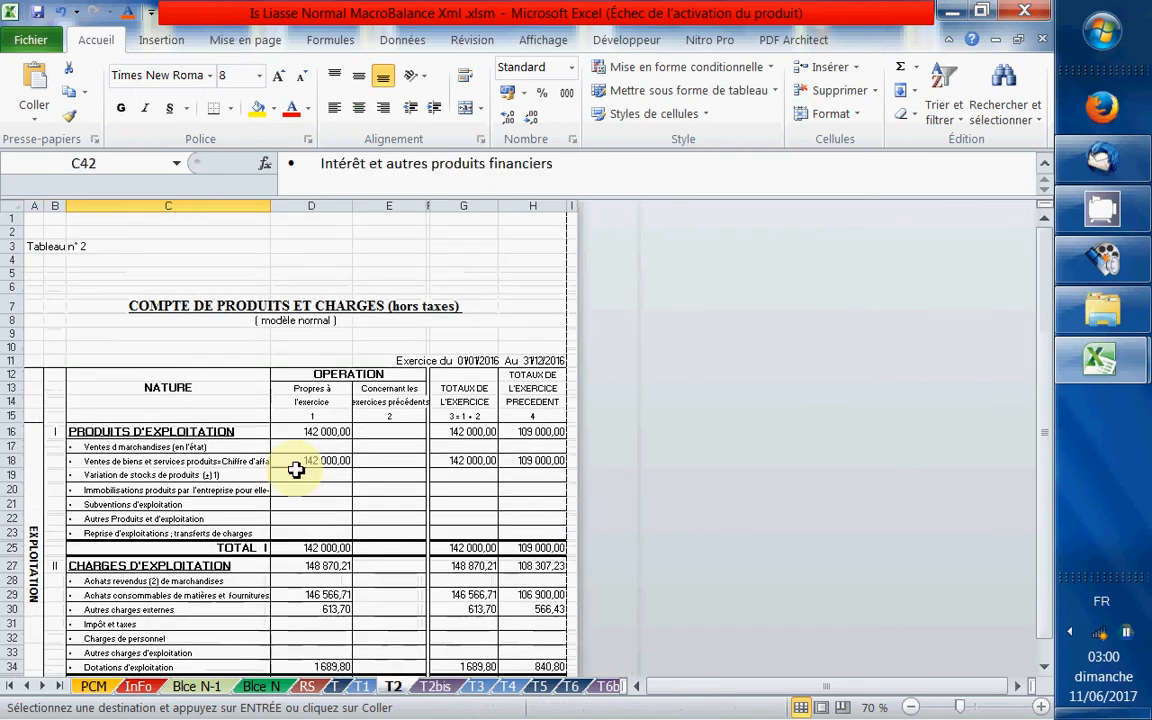
pyautogui.scroll(-8, 296, 470)
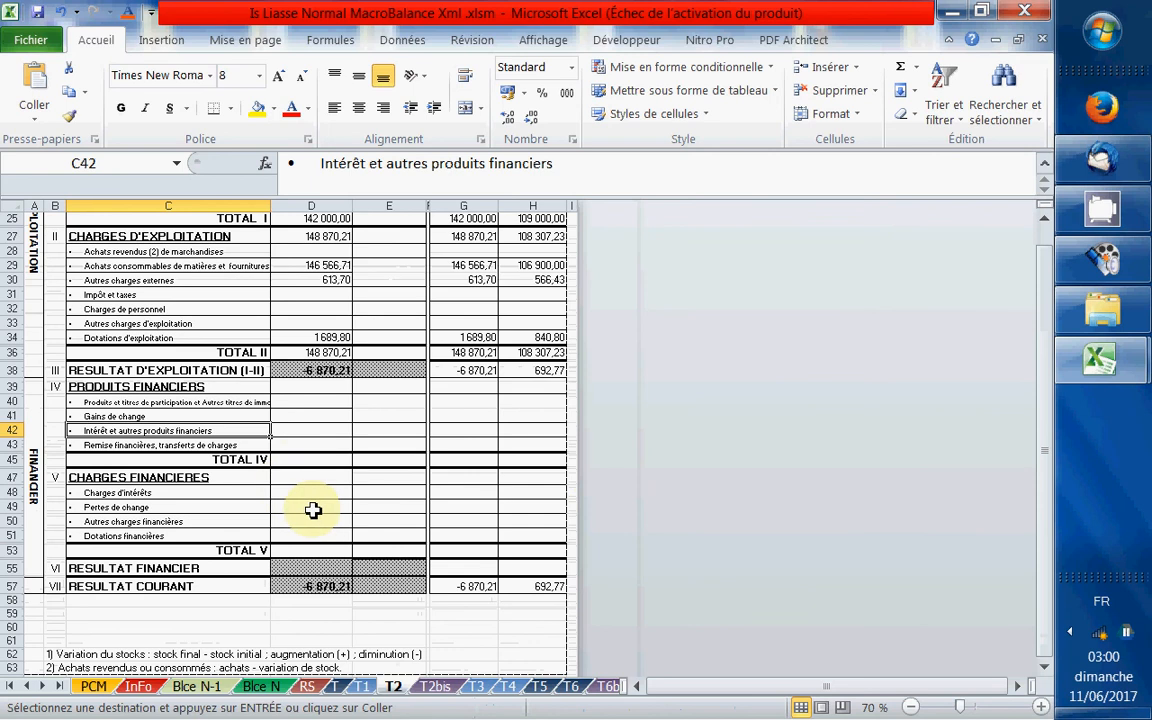
pyautogui.click(448, 688)
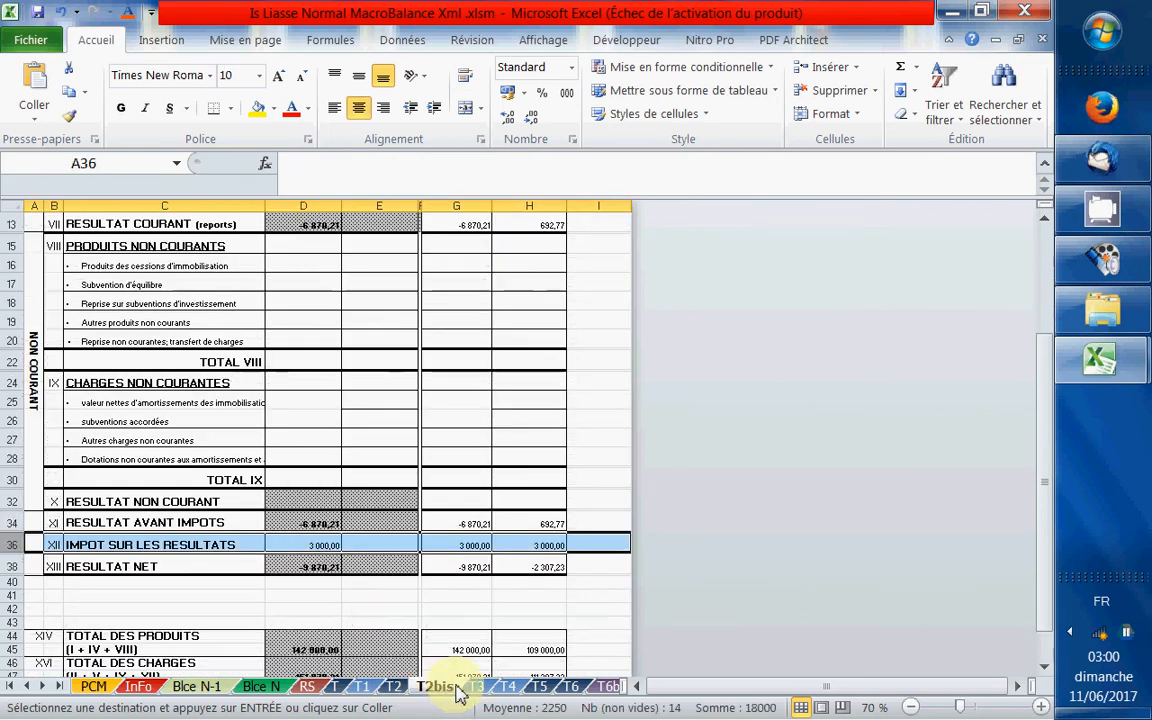
pyautogui.click(460, 479)
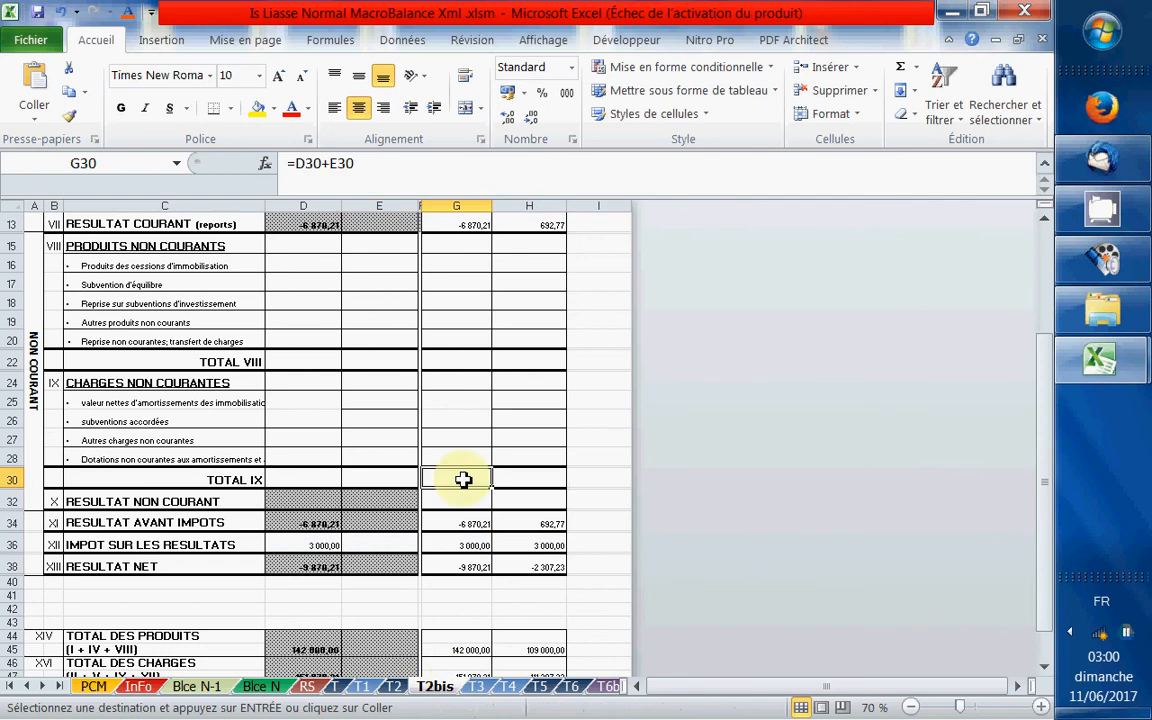
# Step: Unhide the columns beyond column I on sheet T2bis and look through the code and amount table in columns J to Q
pyautogui.click(612, 206)
pyautogui.rightClick(606, 208)
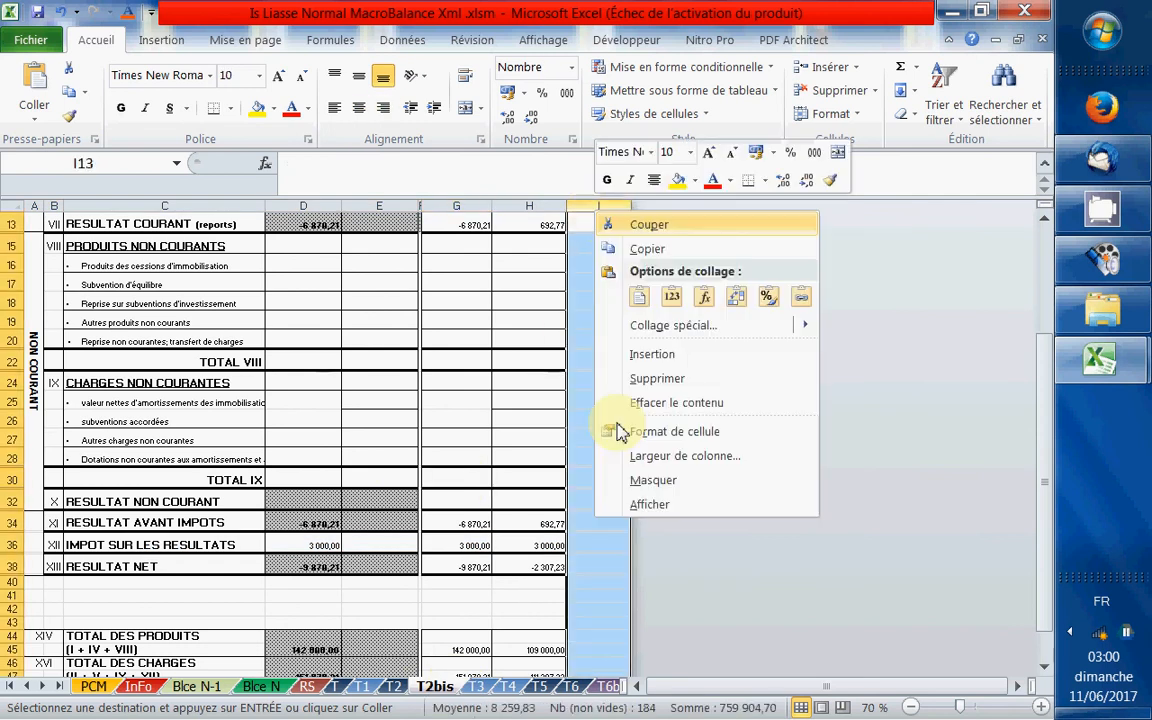
pyautogui.click(650, 506)
pyautogui.scroll(-8, 743, 471)
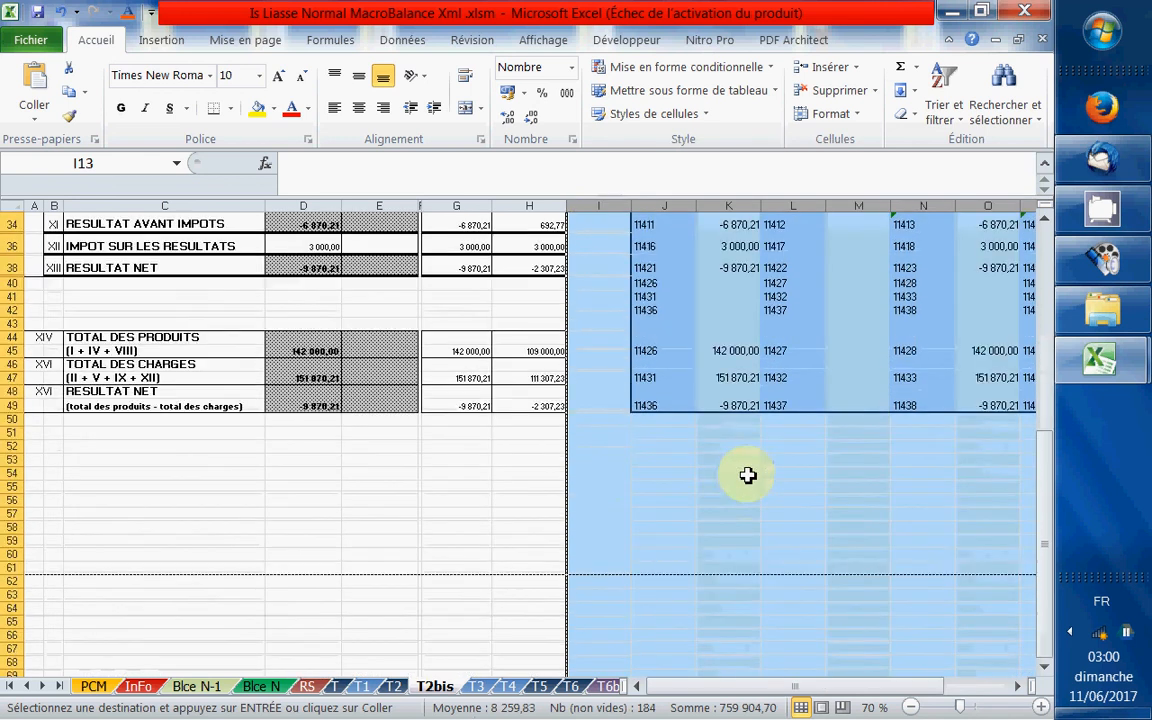
pyautogui.scroll(6, 743, 476)
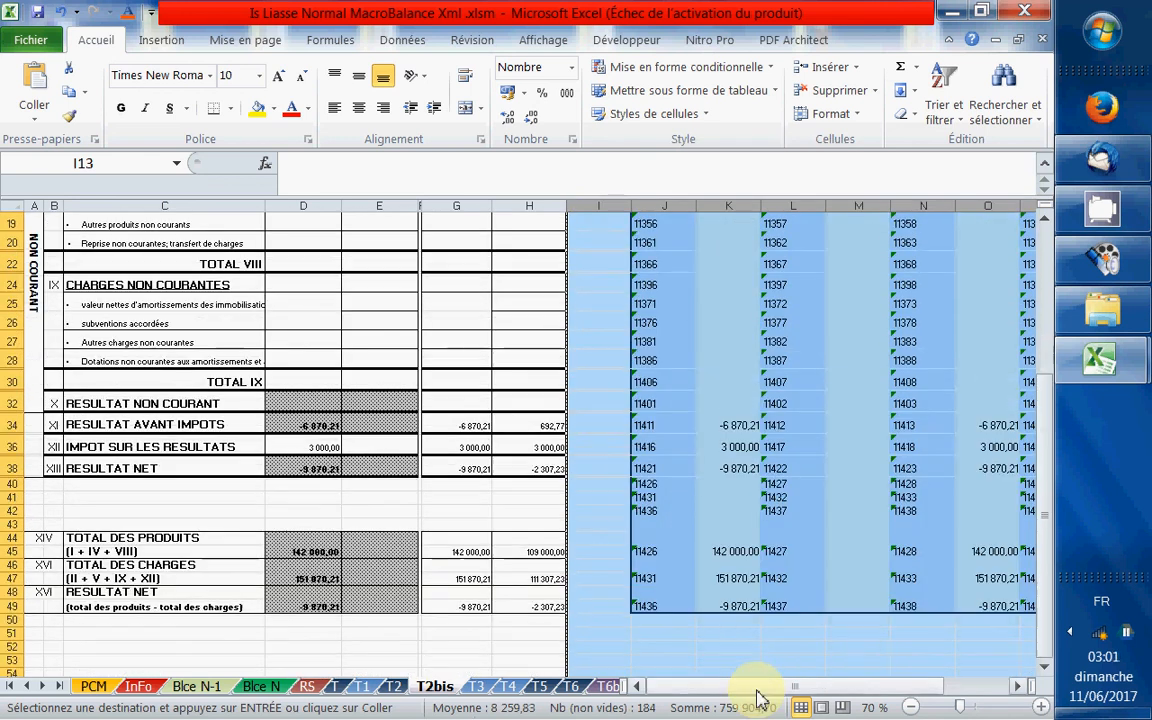
pyautogui.moveTo(800, 686); pyautogui.dragTo(869, 689)
pyautogui.scroll(6, 553, 483)
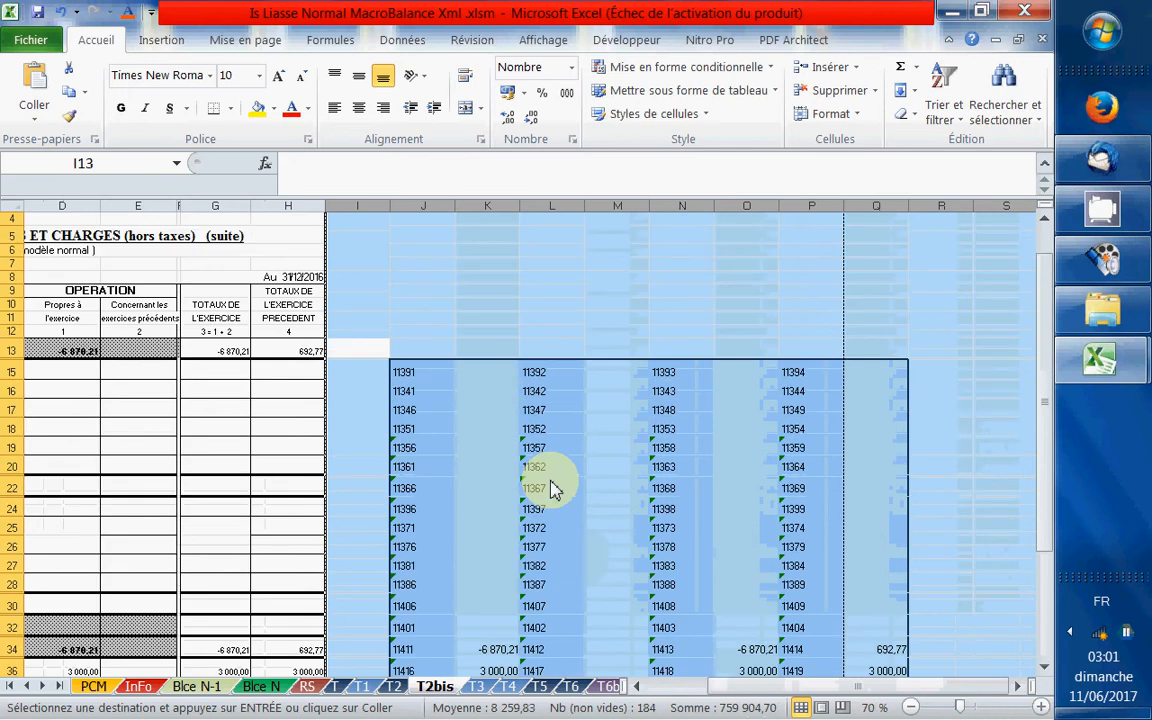
pyautogui.scroll(-9, 550, 482)
pyautogui.scroll(-5, 550, 482)
pyautogui.scroll(-6, 527, 635)
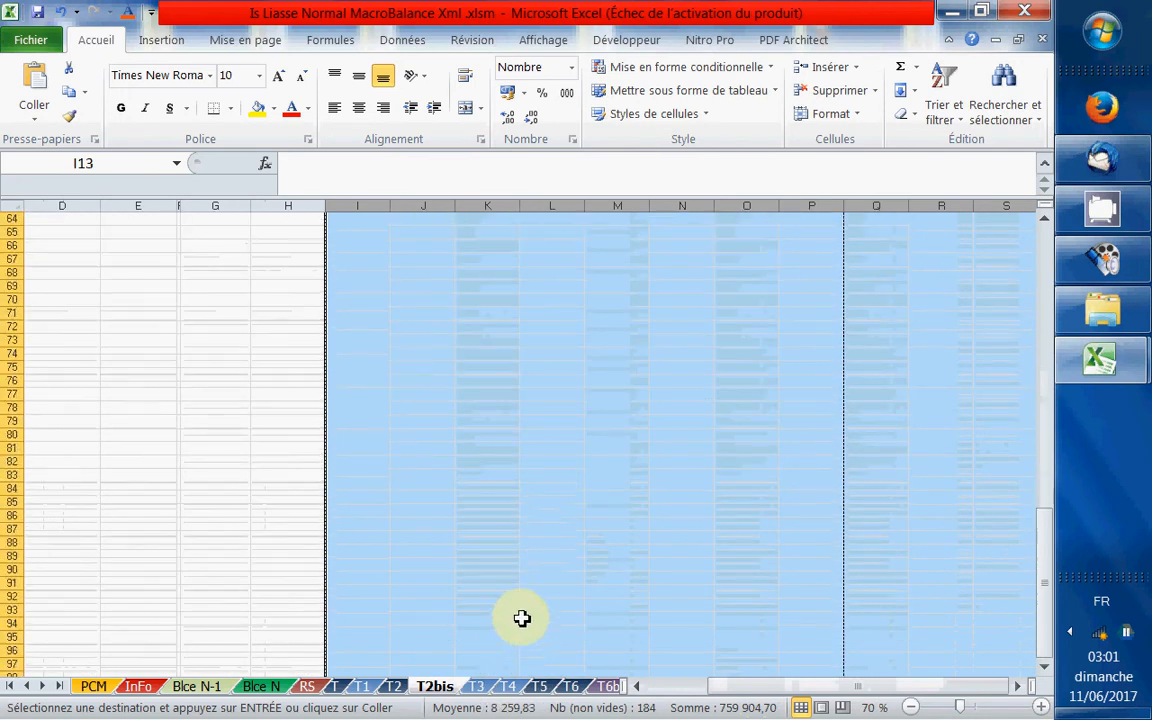
pyautogui.scroll(13, 522, 617)
pyautogui.scroll(-4, 25, 511)
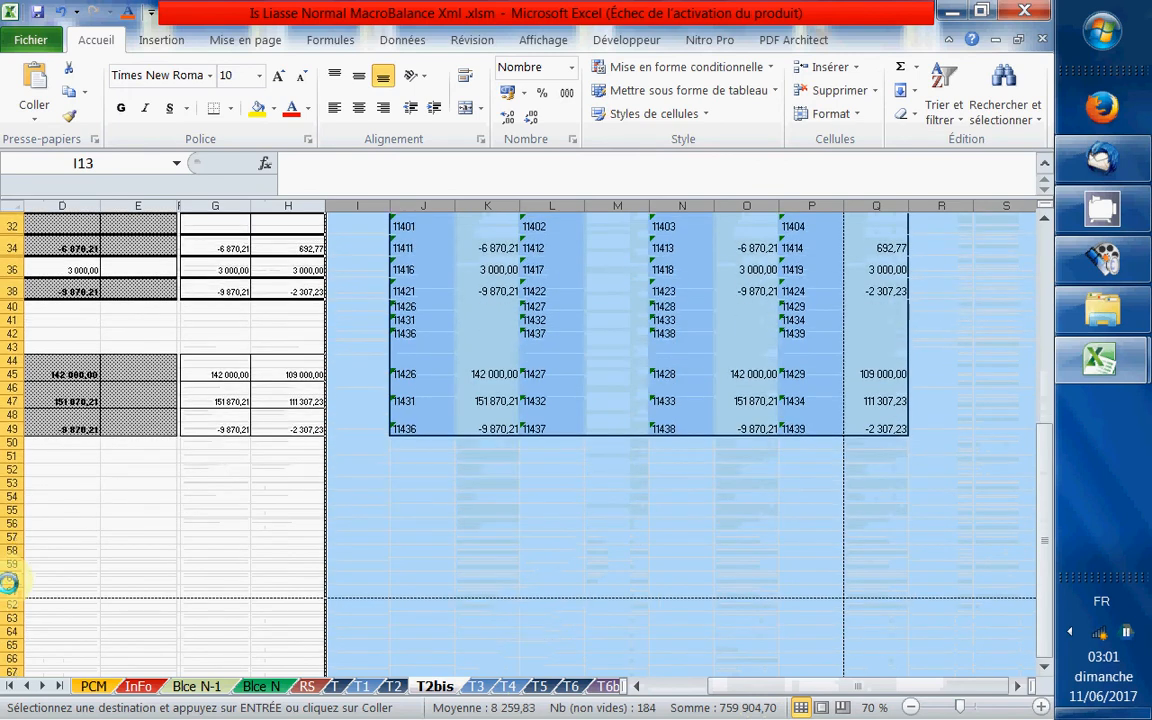
# Step: Try to unhide any hidden rows within rows 58 to 68 on sheet T2bis
pyautogui.moveTo(6, 486); pyautogui.dragTo(6, 621)
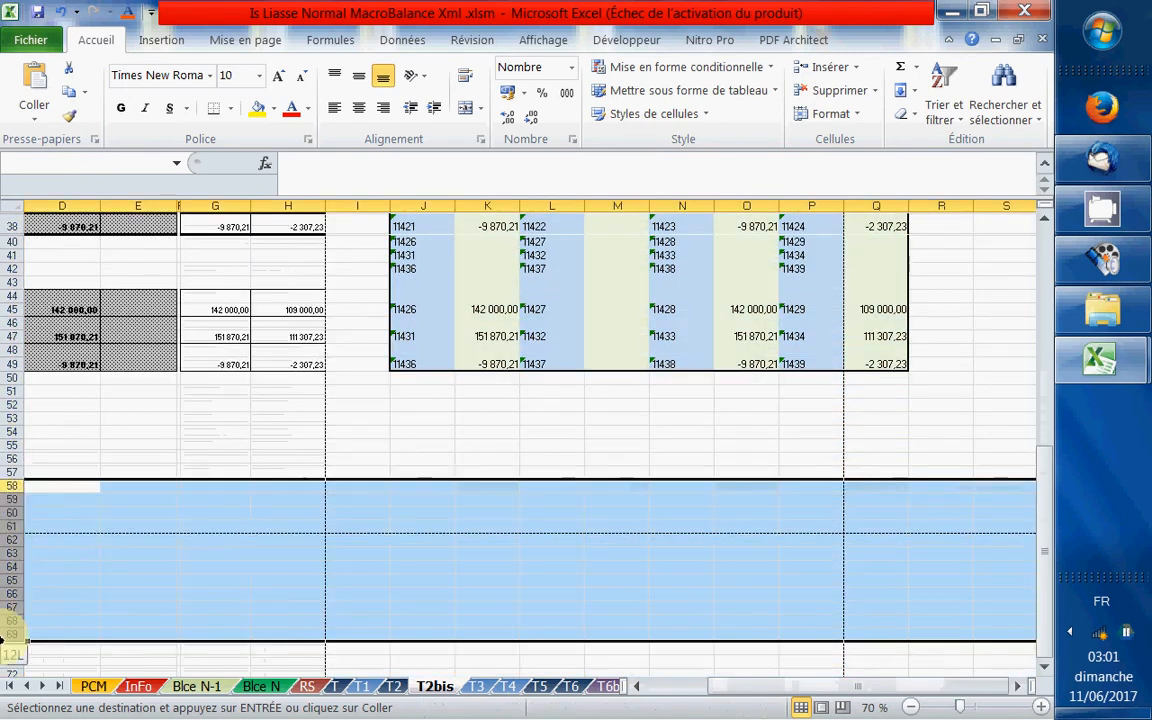
pyautogui.rightClick(6, 539)
pyautogui.click(55, 524)
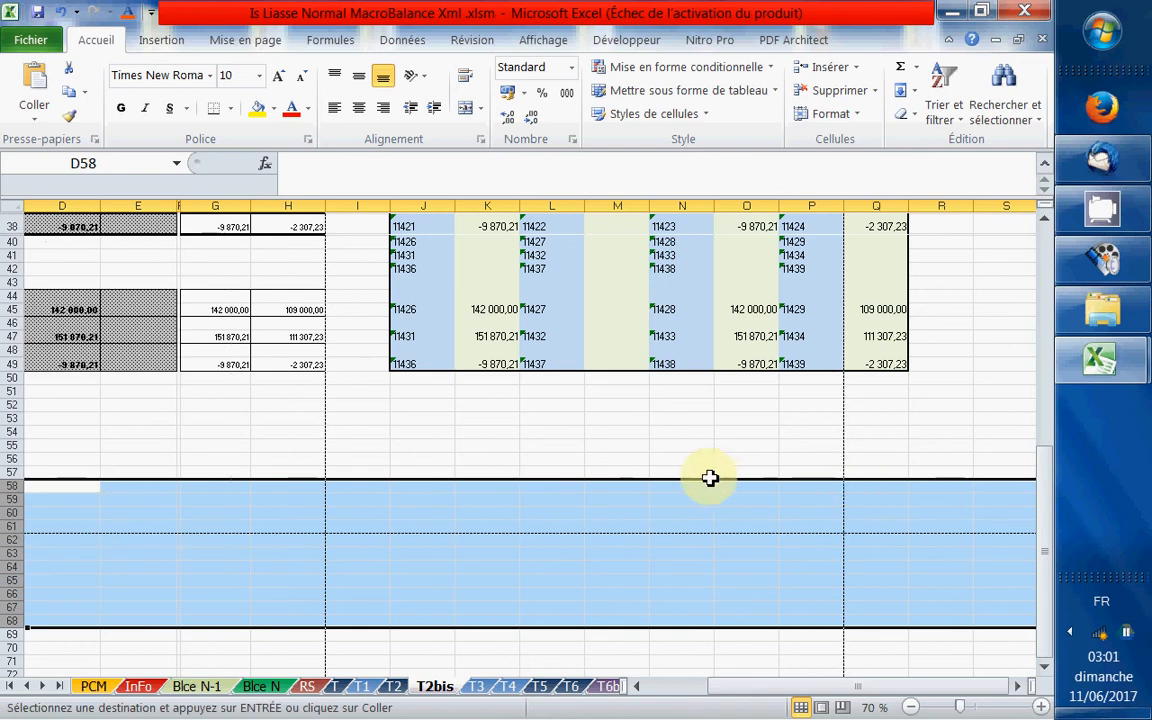
pyautogui.scroll(-8, 470, 476)
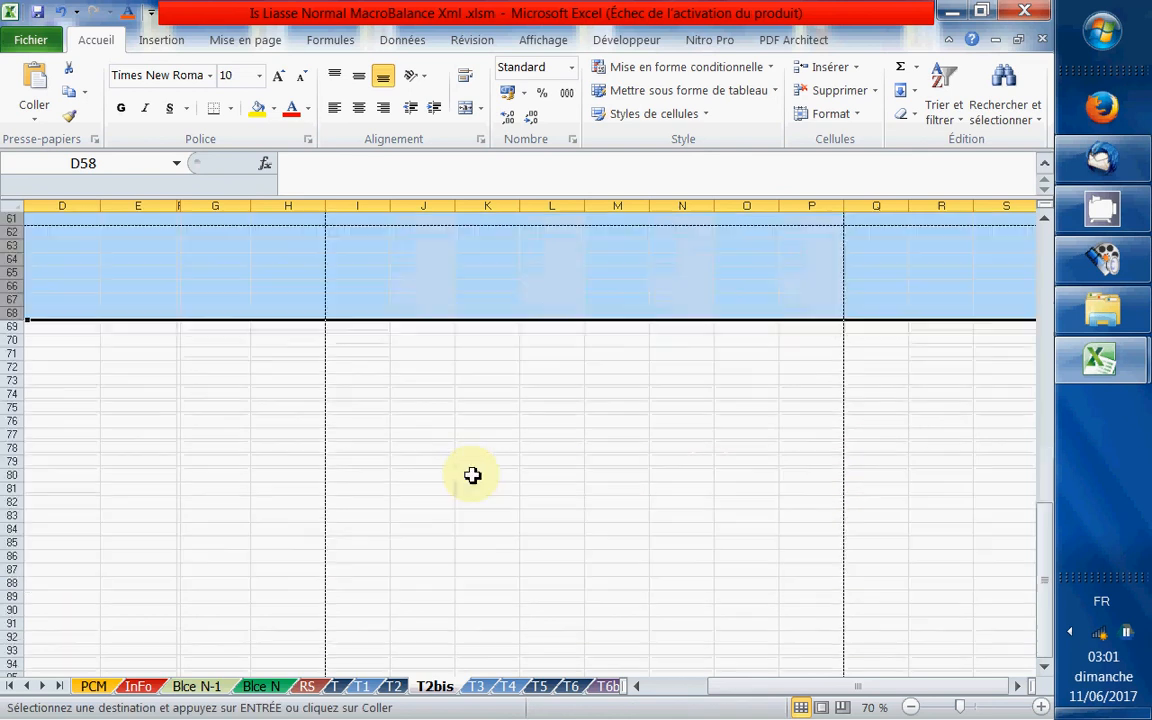
pyautogui.scroll(12, 470, 475)
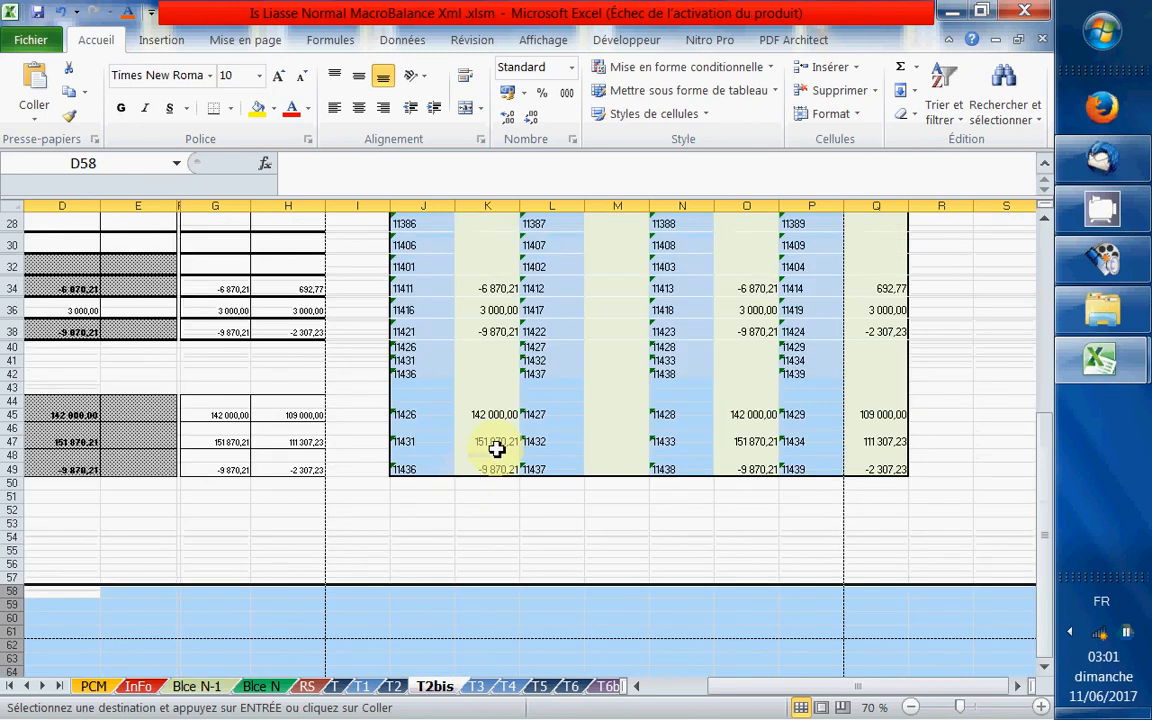
# Step: Check the code table's linked amounts on sheet T2bis, including the formula in M24, down to row 49
pyautogui.scroll(5, 494, 447)
pyautogui.scroll(3, 450, 510)
pyautogui.scroll(-3, 437, 578)
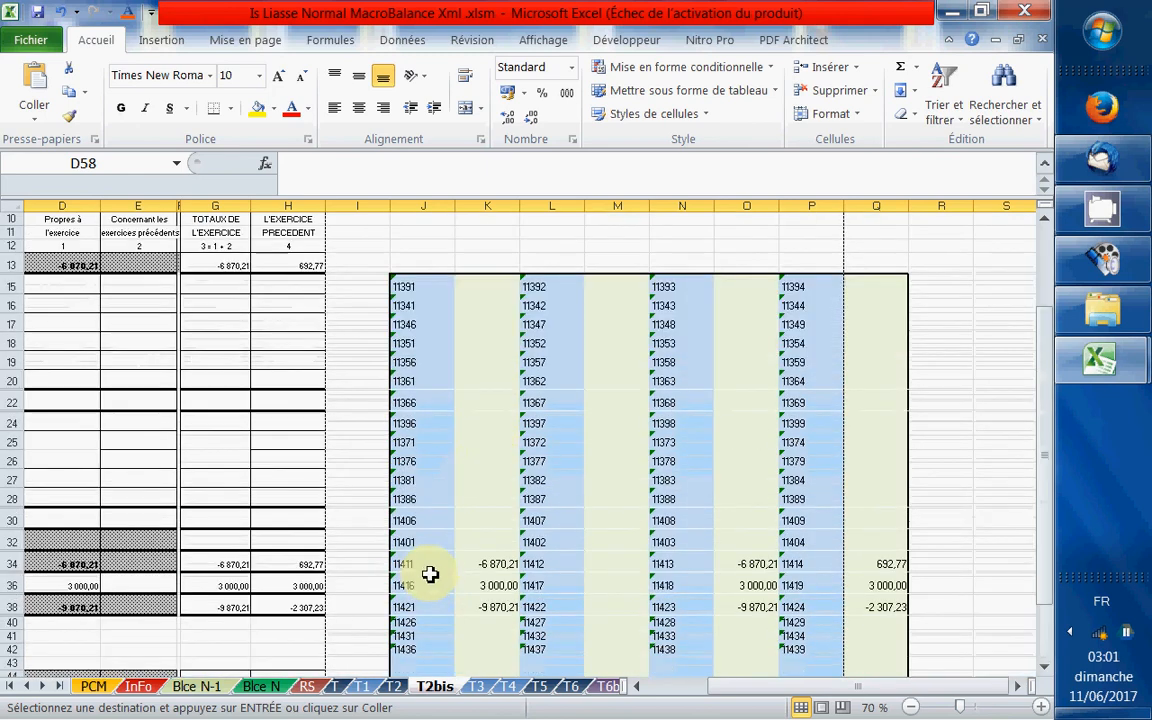
pyautogui.click(612, 424)
pyautogui.scroll(-5, 610, 426)
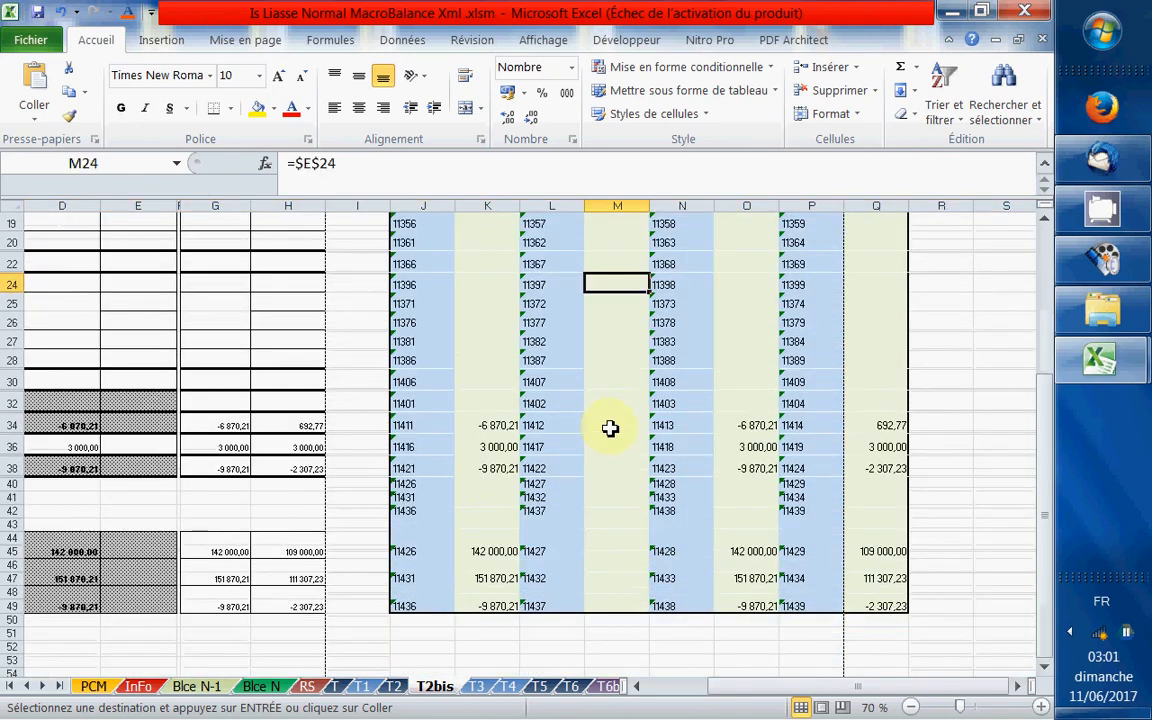
pyautogui.scroll(-1, 411, 386)
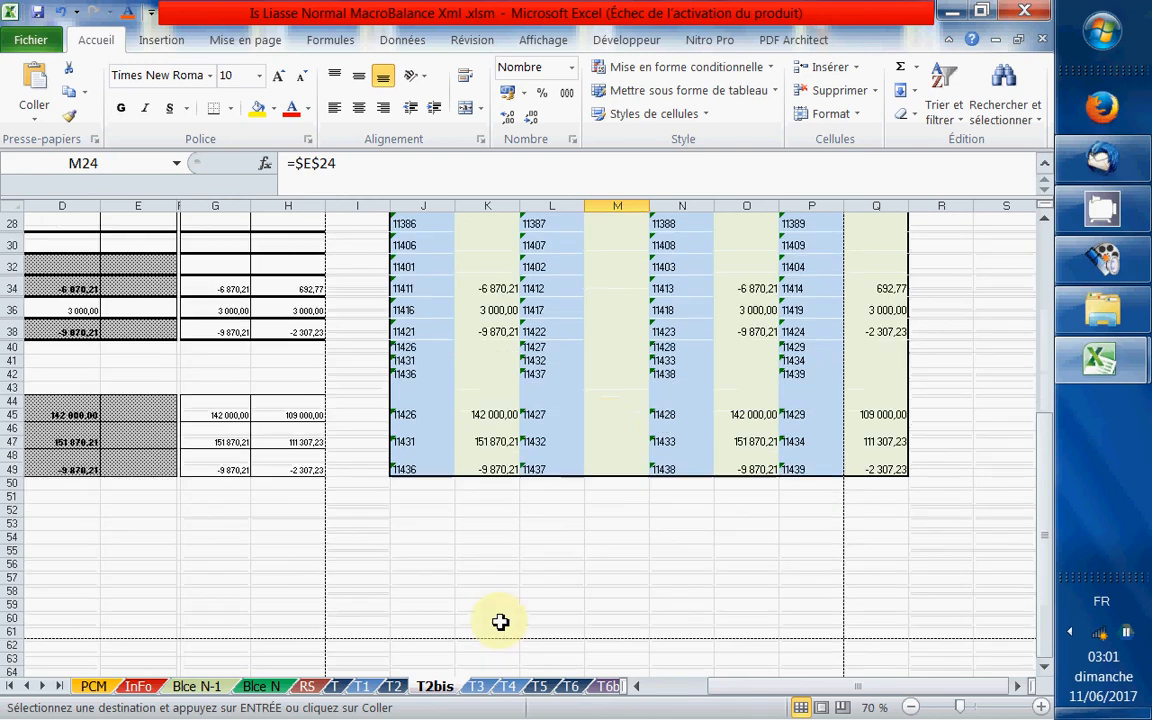
# Step: Undo the unhiding of the columns beyond column I on sheet T2bis
pyautogui.click(396, 688)
pyautogui.click(432, 688)
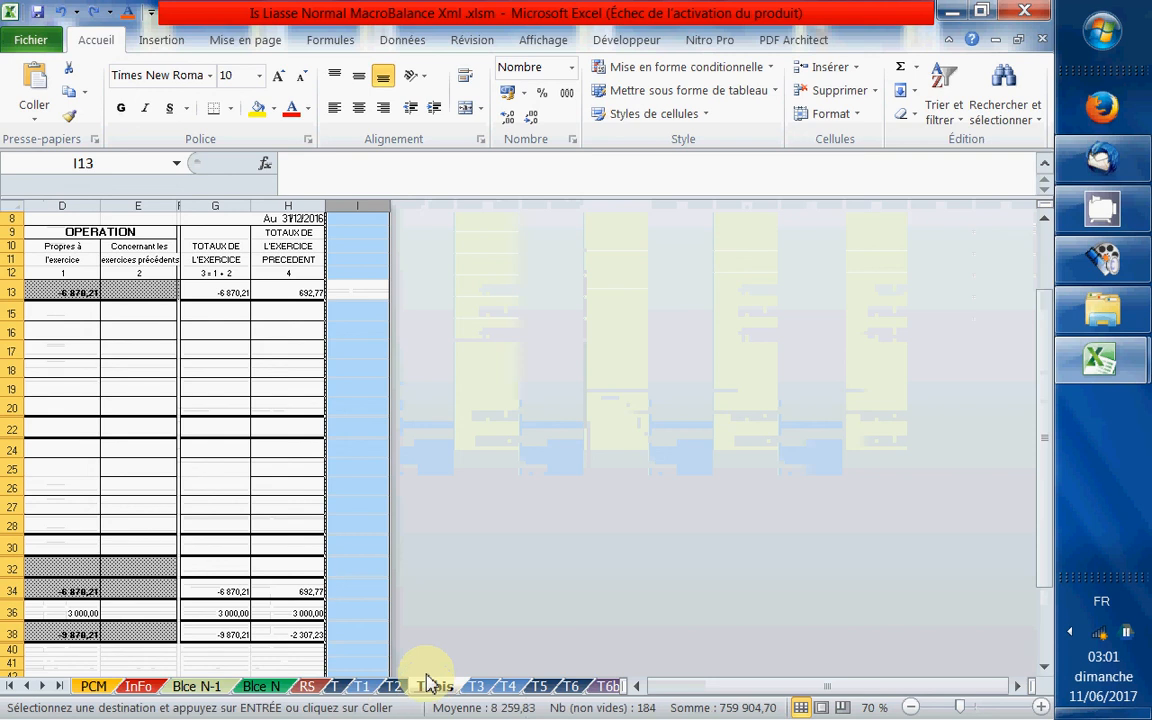
pyautogui.scroll(-9, 411, 672)
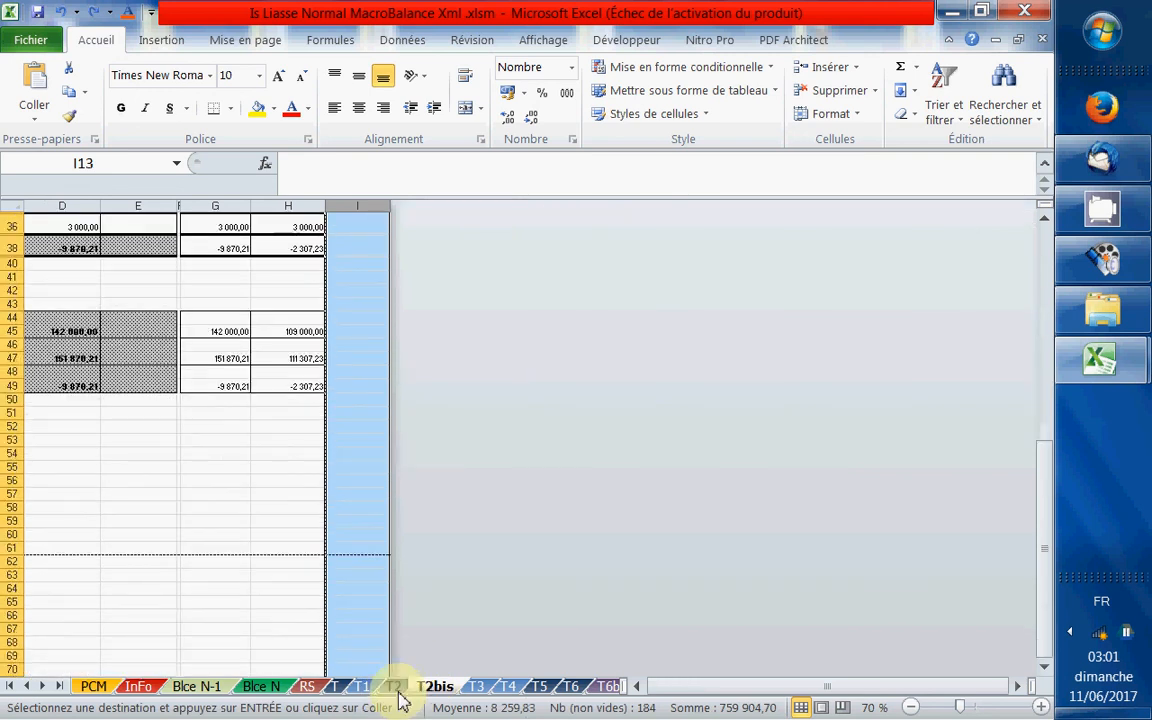
# Step: Unhide the columns beyond column I on sheet T2 and look over the linked code and amount table starting at column J
pyautogui.click(397, 689)
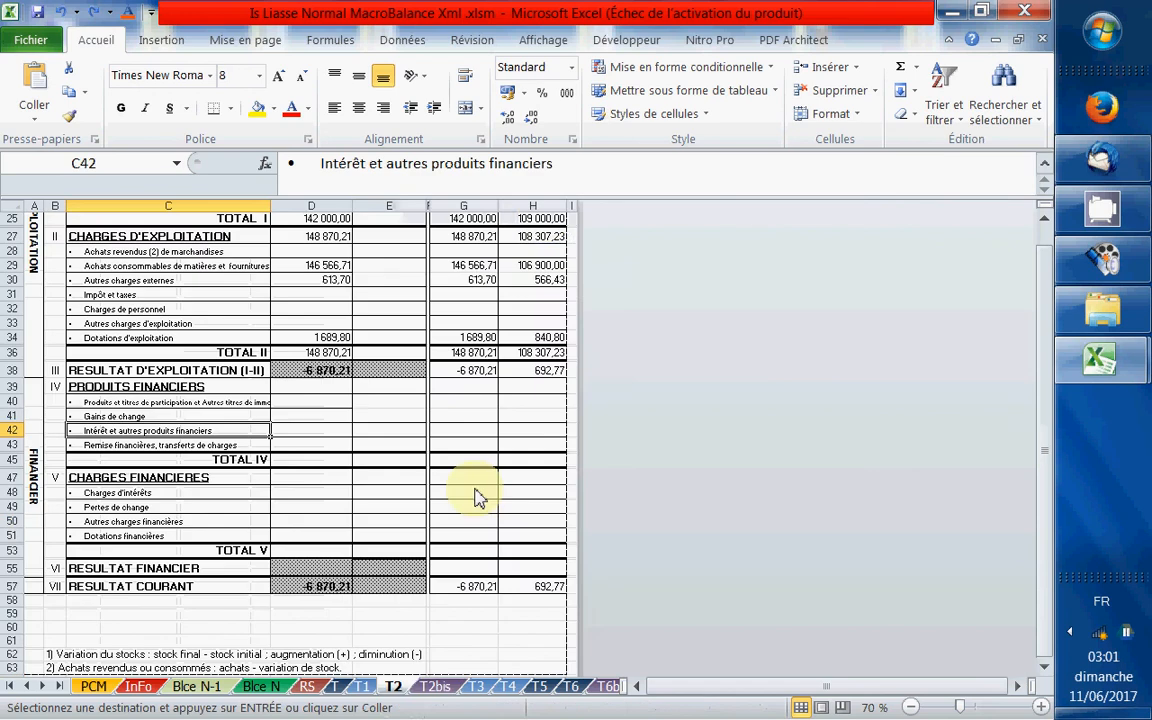
pyautogui.click(547, 206)
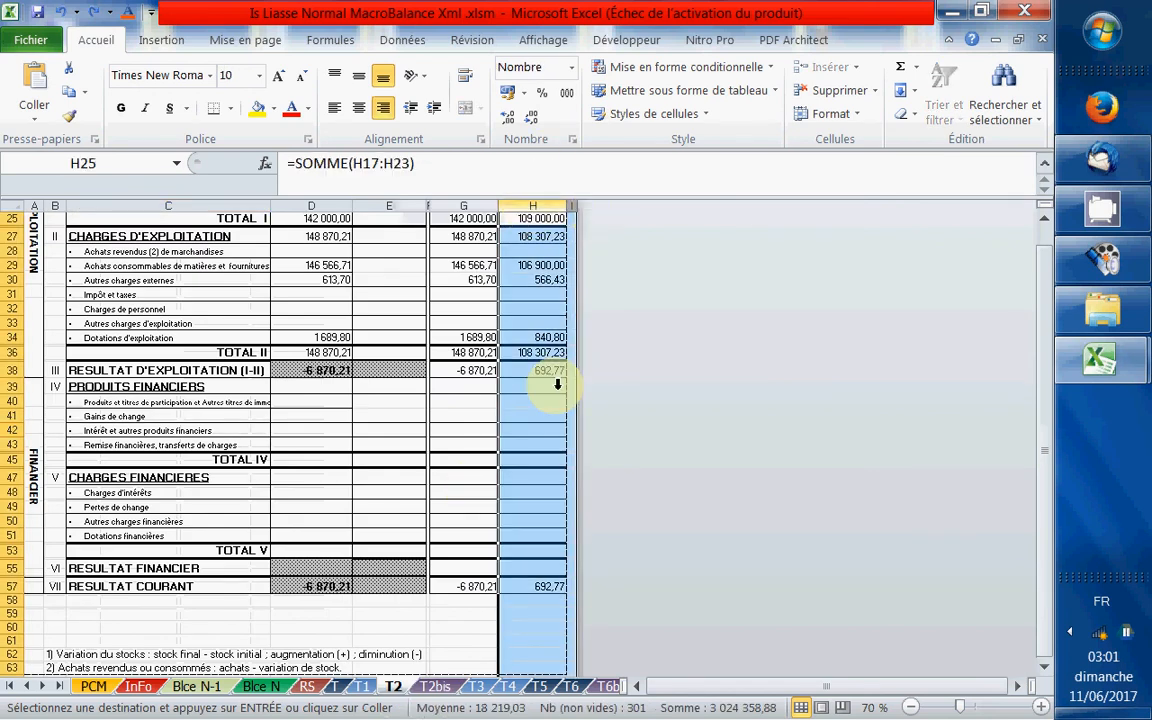
pyautogui.rightClick(533, 207)
pyautogui.click(580, 500)
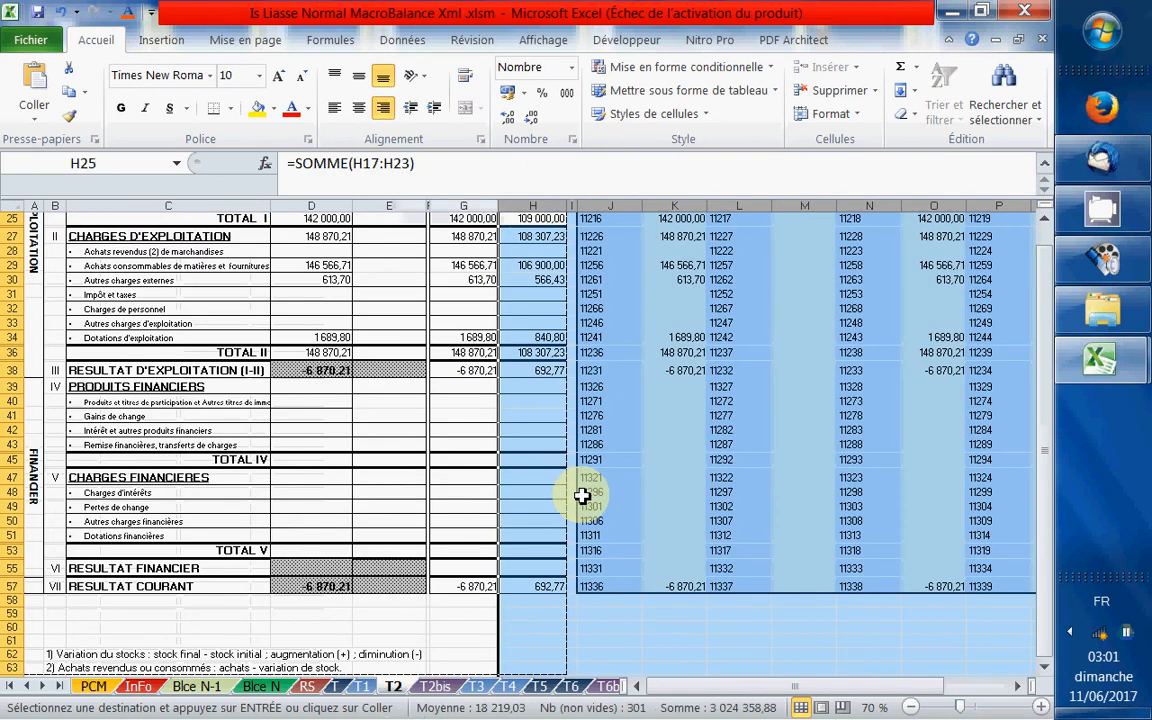
pyautogui.scroll(-4, 800, 467)
pyautogui.scroll(5, 796, 466)
pyautogui.scroll(-1, 792, 465)
pyautogui.scroll(-1, 103, 607)
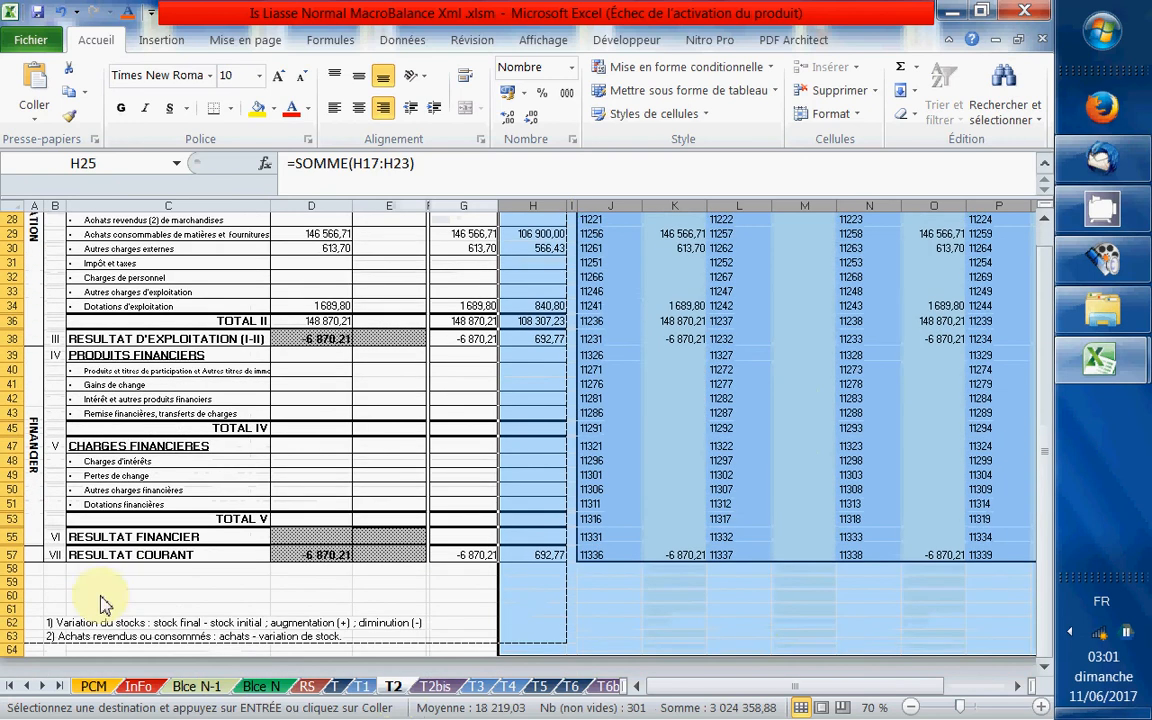
# Step: Unhide the rows below row 64 on sheet T2 and look through the codeEdi and valeur table starting at row 70
pyautogui.moveTo(4, 608); pyautogui.dragTo(8, 630)
pyautogui.rightClick(8, 630)
pyautogui.click(50, 614)
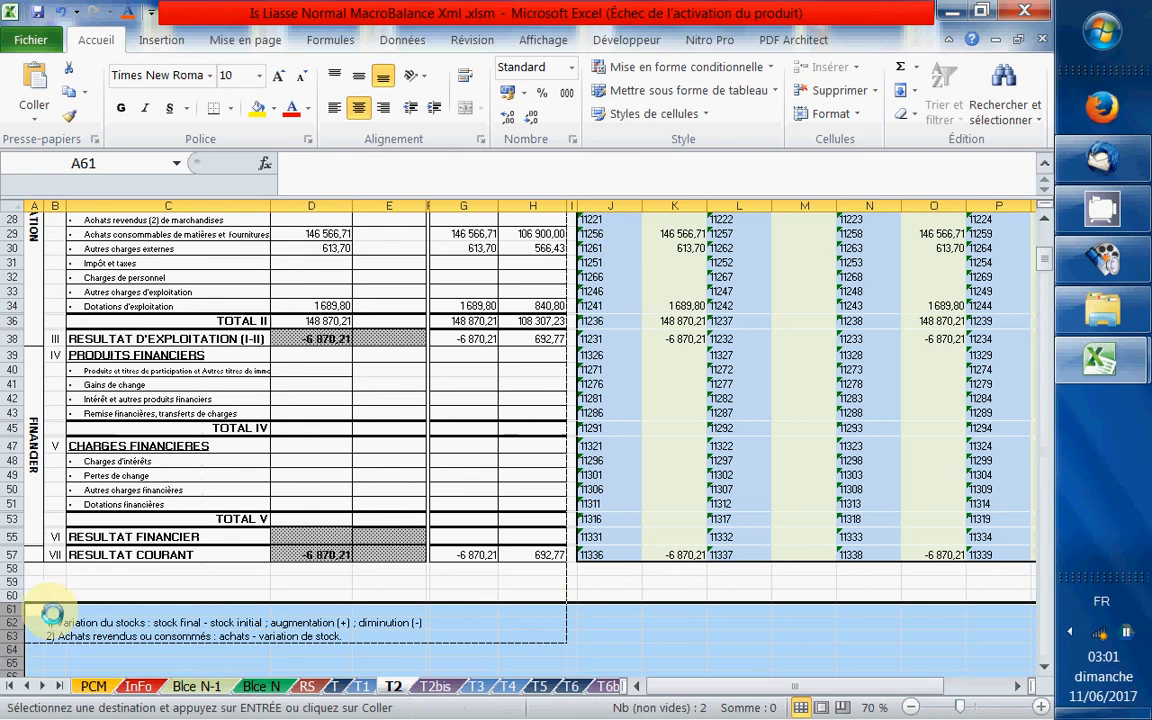
pyautogui.scroll(-10, 535, 589)
pyautogui.click(692, 502)
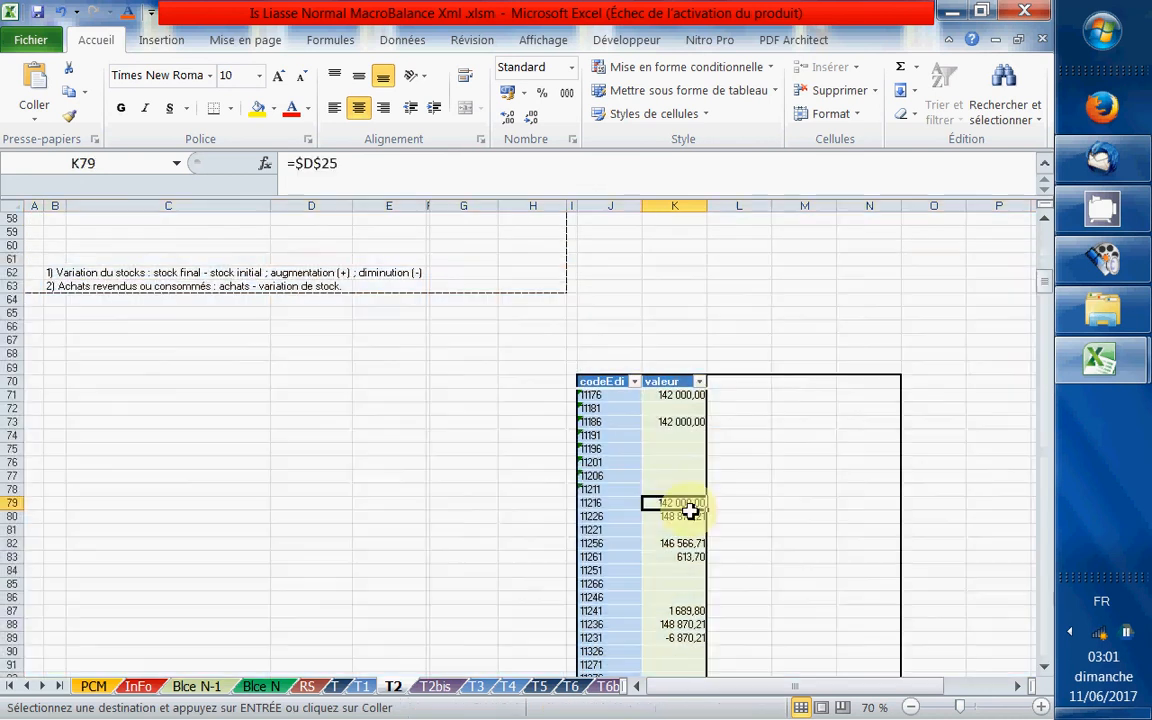
pyautogui.scroll(-15, 690, 505)
pyautogui.click(609, 367)
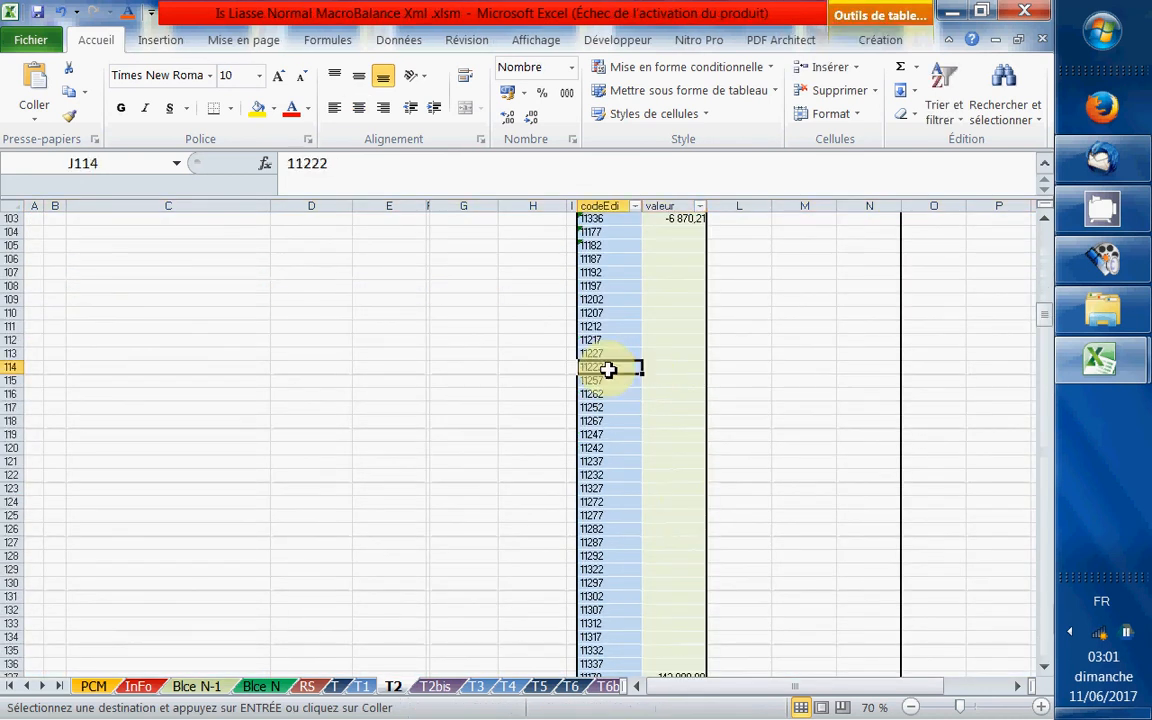
# Step: Show the workbook's XML source map and check which table columns the valeur and codeEdi elements are mapped to
pyautogui.click(622, 42)
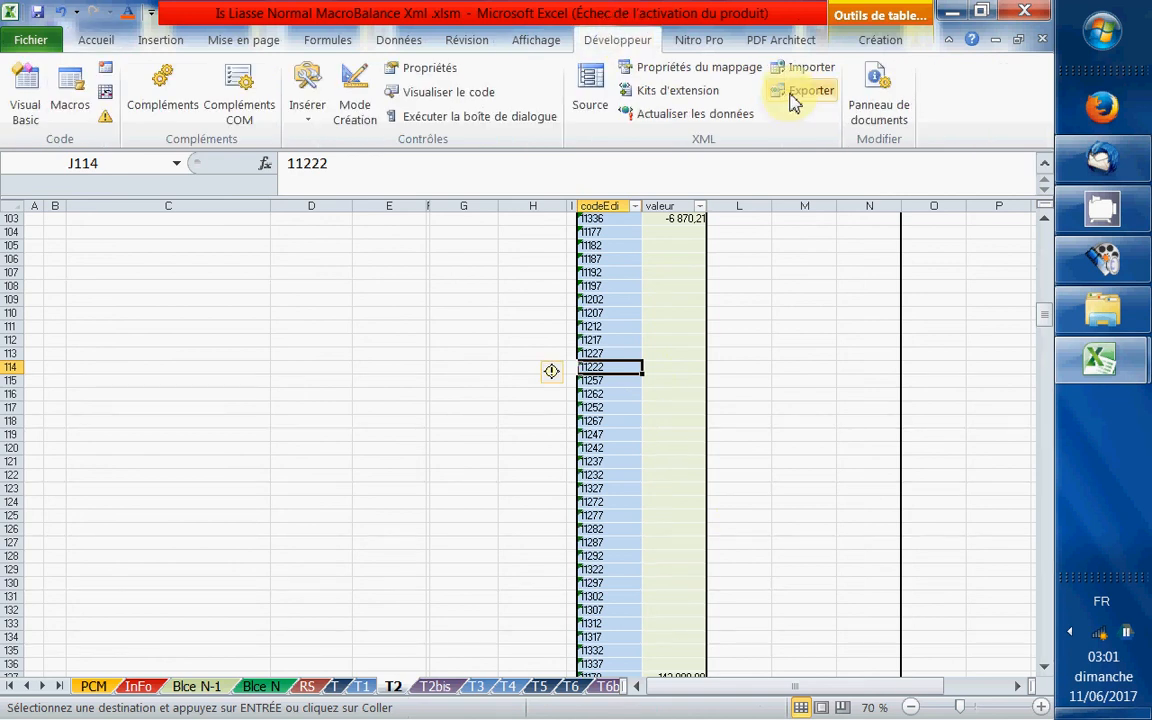
pyautogui.click(590, 90)
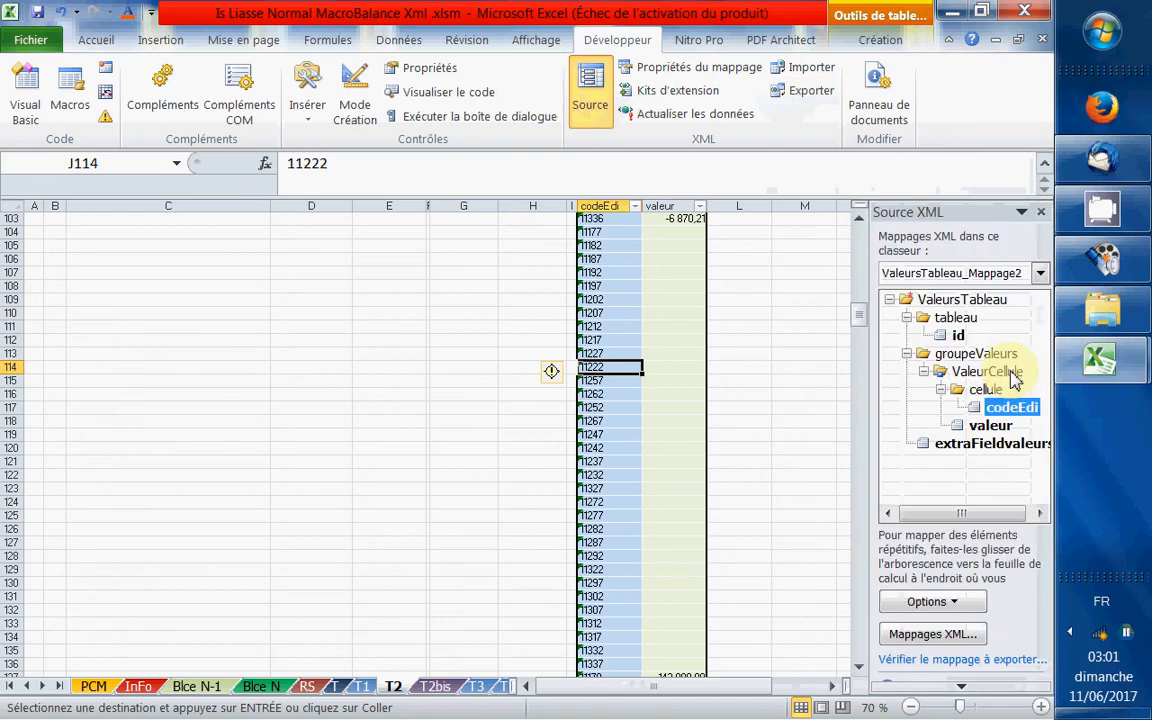
pyautogui.click(990, 425)
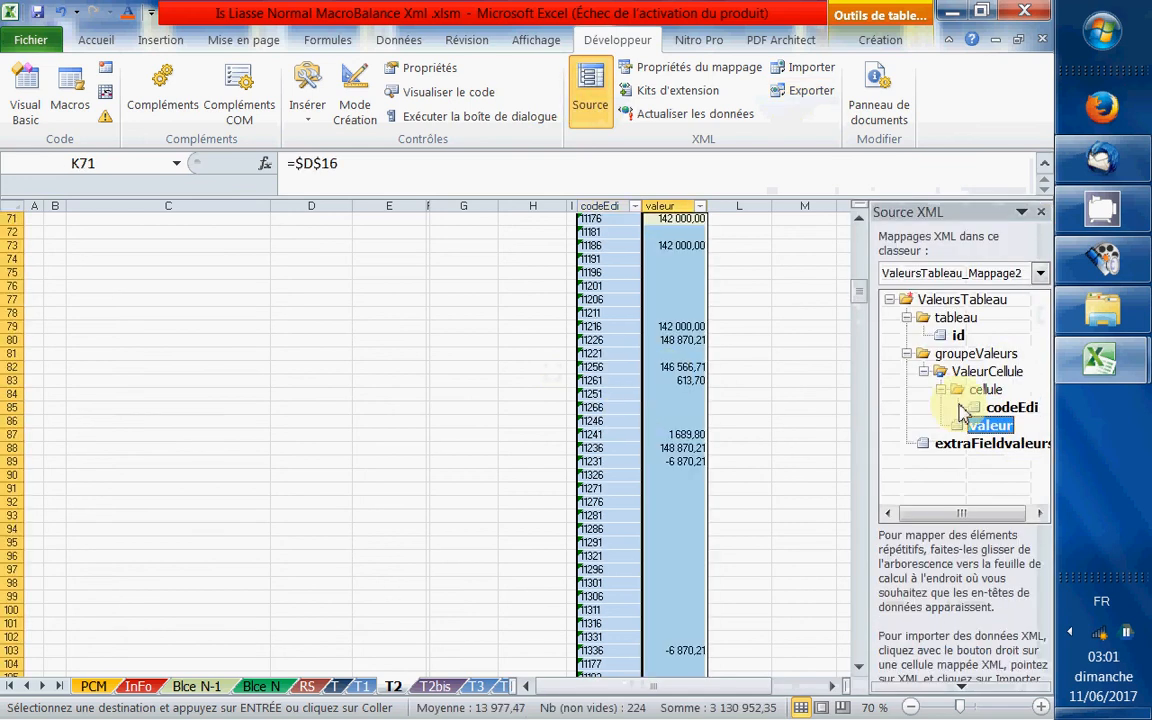
pyautogui.click(1010, 407)
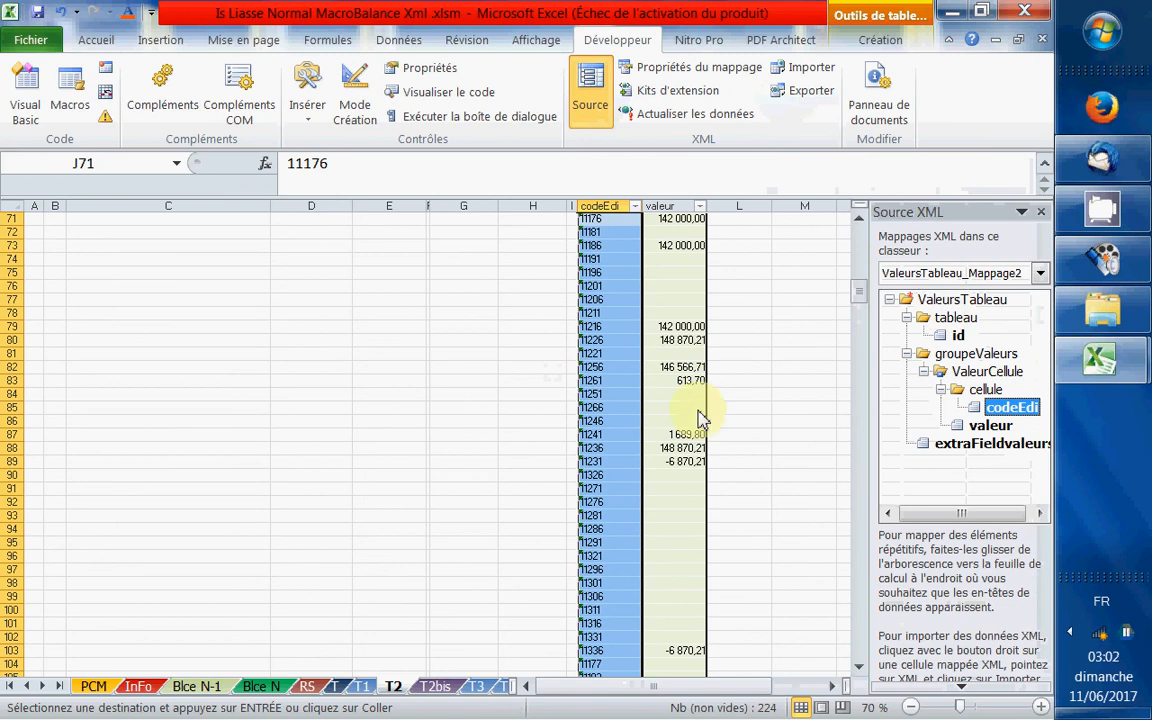
pyautogui.moveTo(859, 300); pyautogui.dragTo(850, 345)
pyautogui.scroll(4, 648, 412)
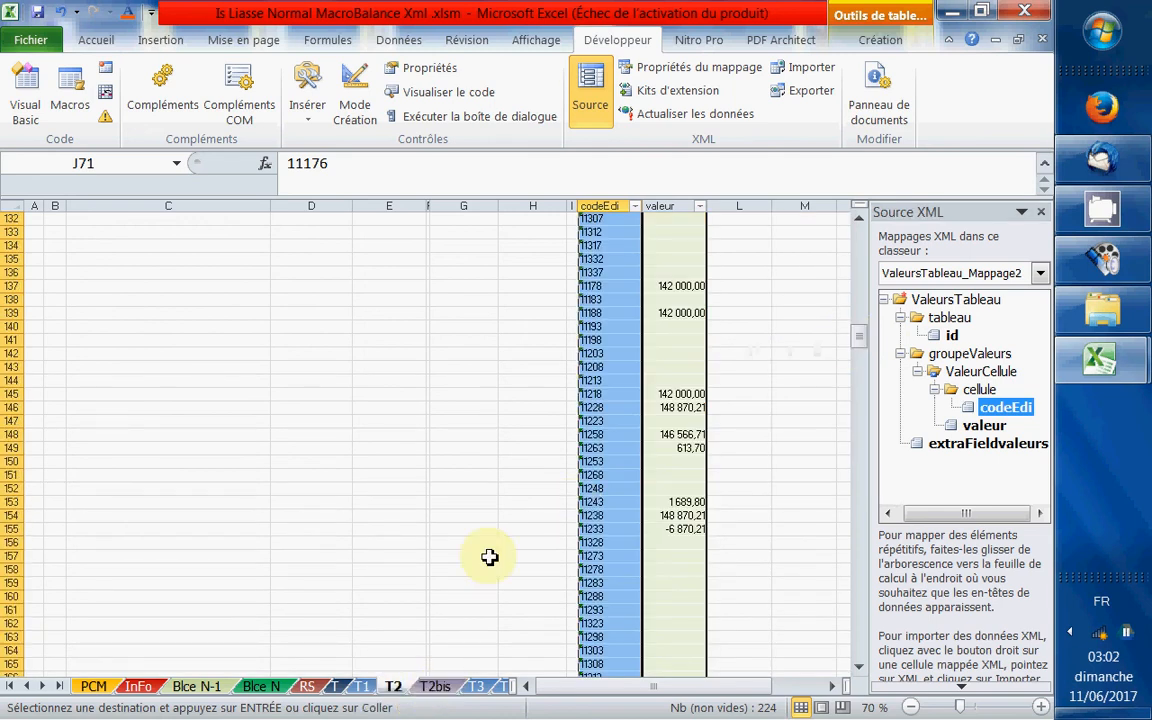
pyautogui.scroll(12, 488, 530)
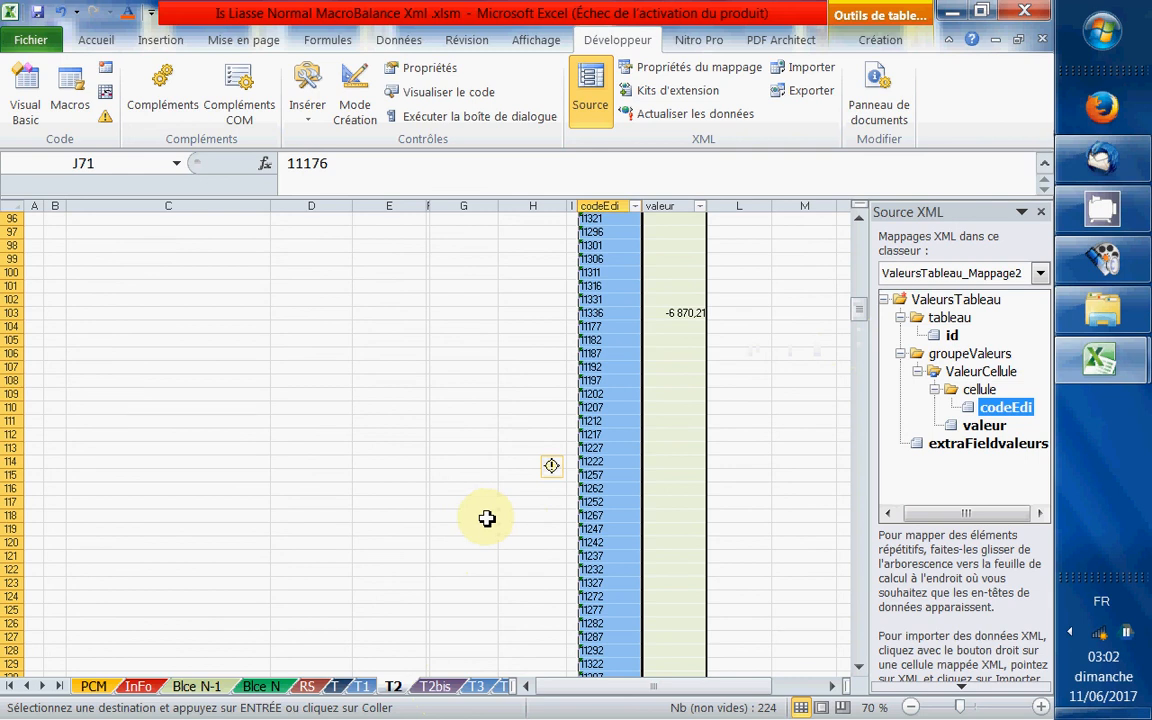
# Step: Undo the row unhiding on sheet T2 and hide all columns from J to the end of the sheet
pyautogui.hotkey('ctrl', 'z')
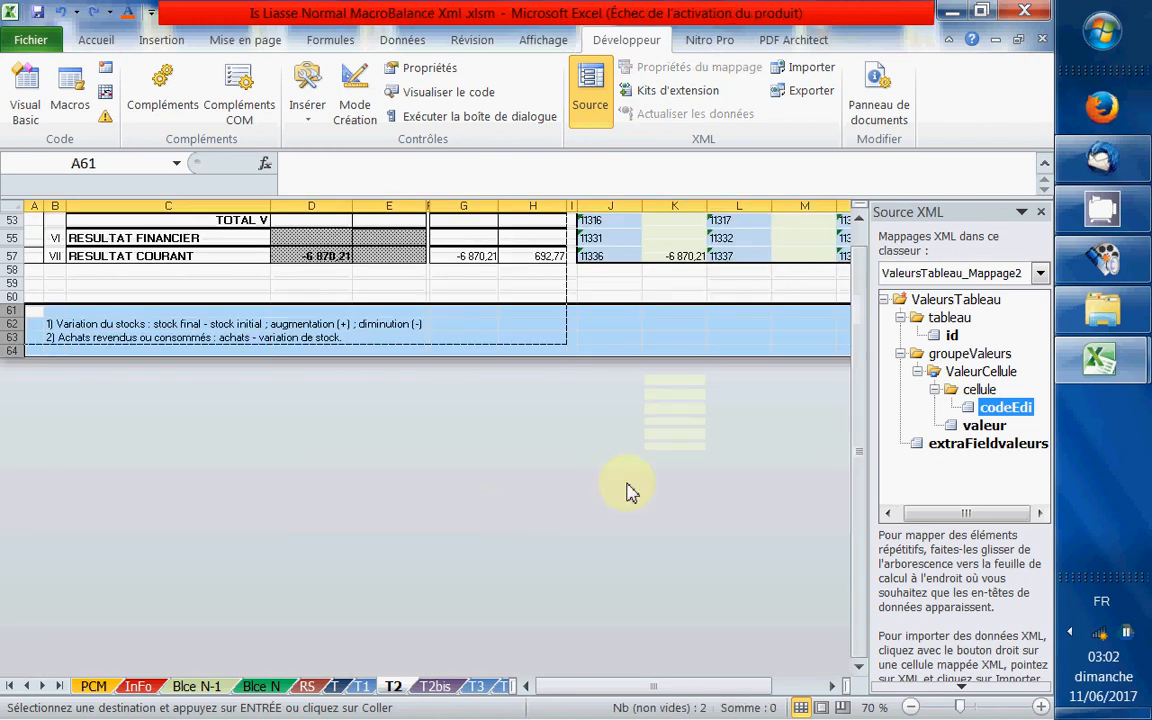
pyautogui.scroll(8, 599, 445)
pyautogui.scroll(9, 647, 232)
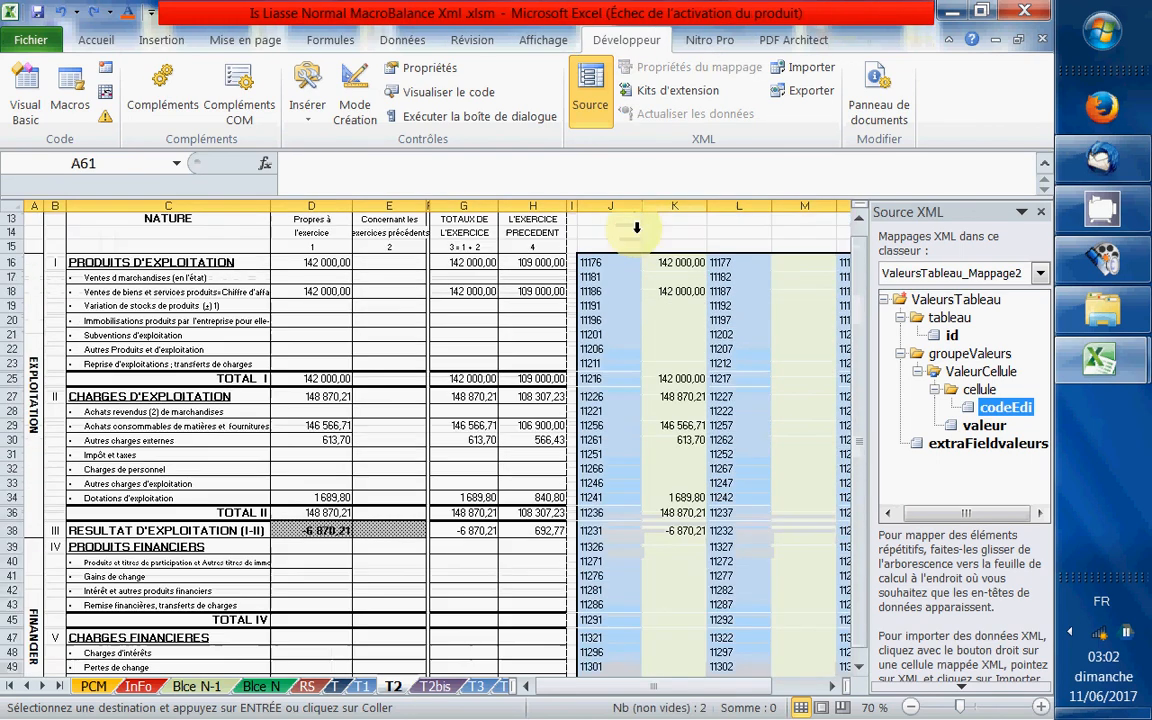
pyautogui.click(611, 203)
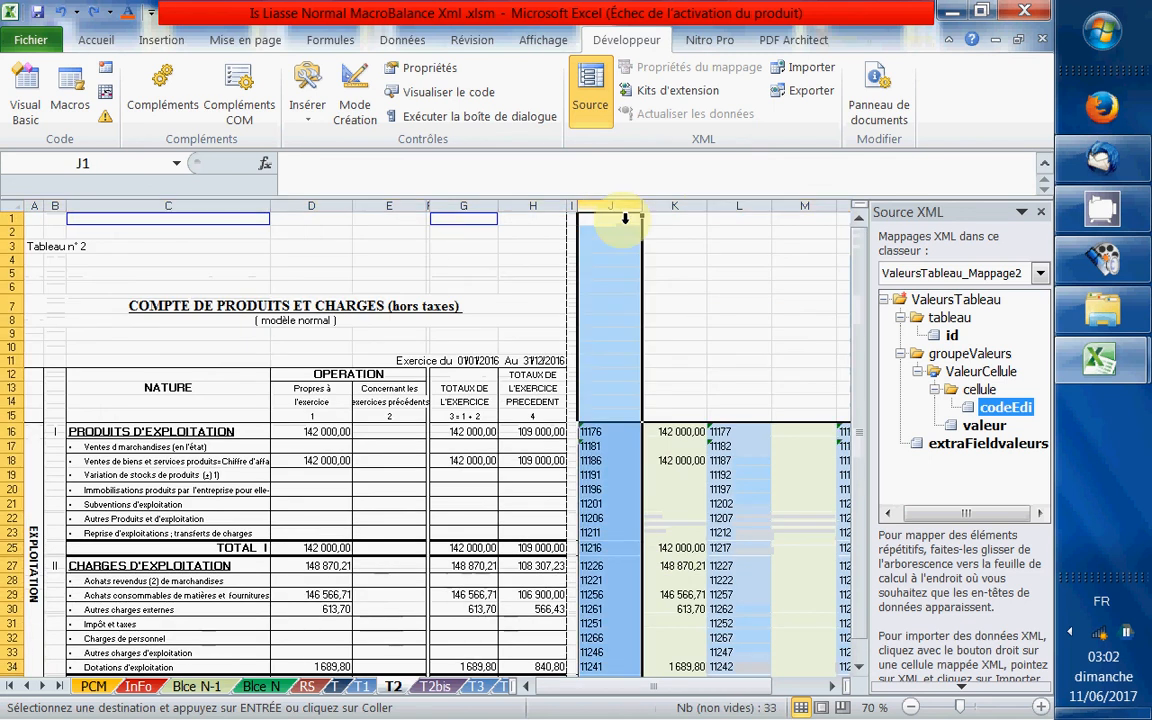
pyautogui.hotkey('ctrl', 'shift', 'Right')
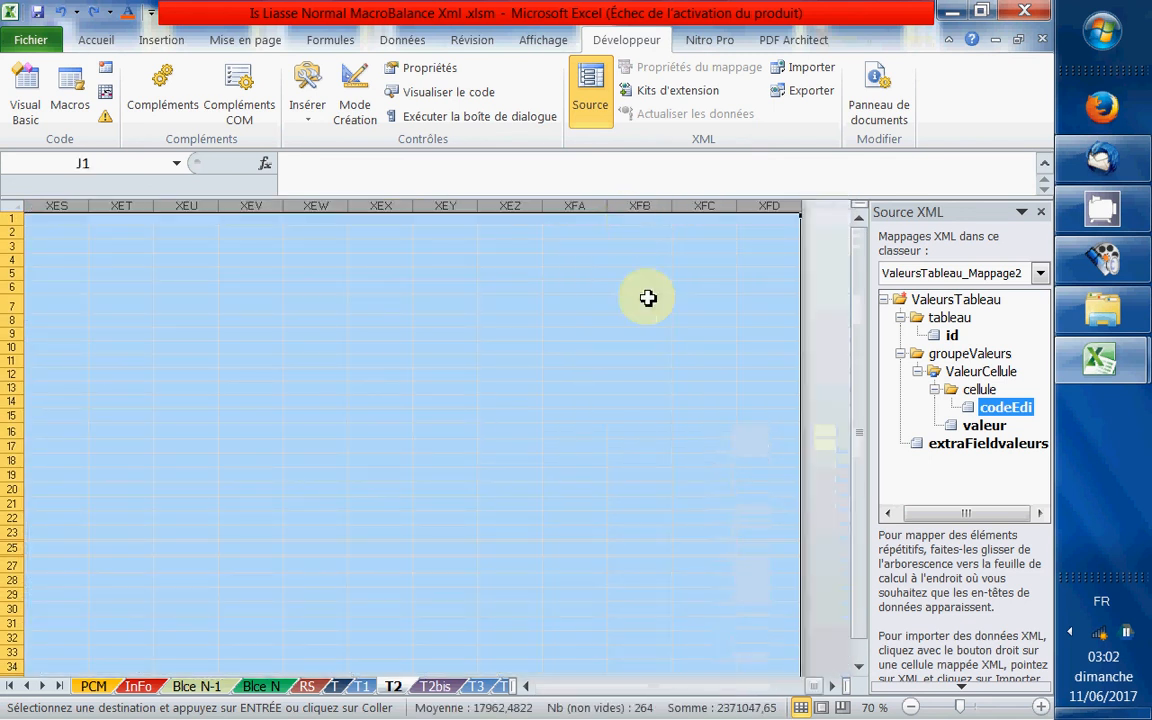
pyautogui.rightClick(571, 207)
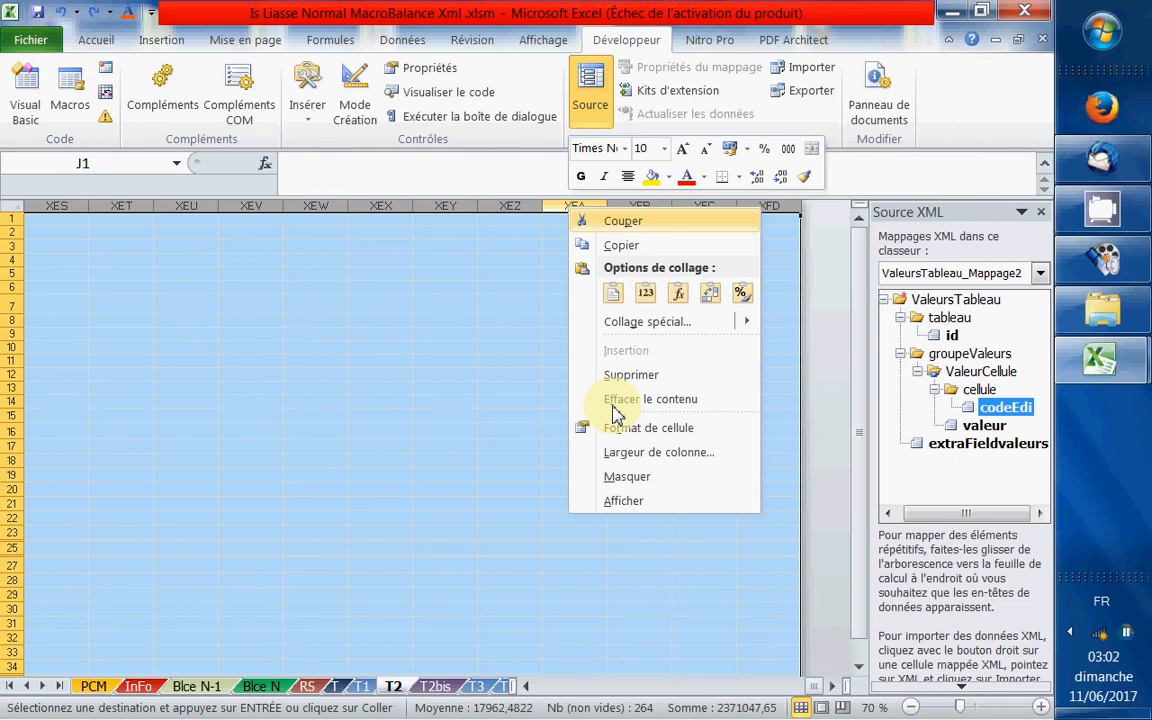
pyautogui.click(614, 477)
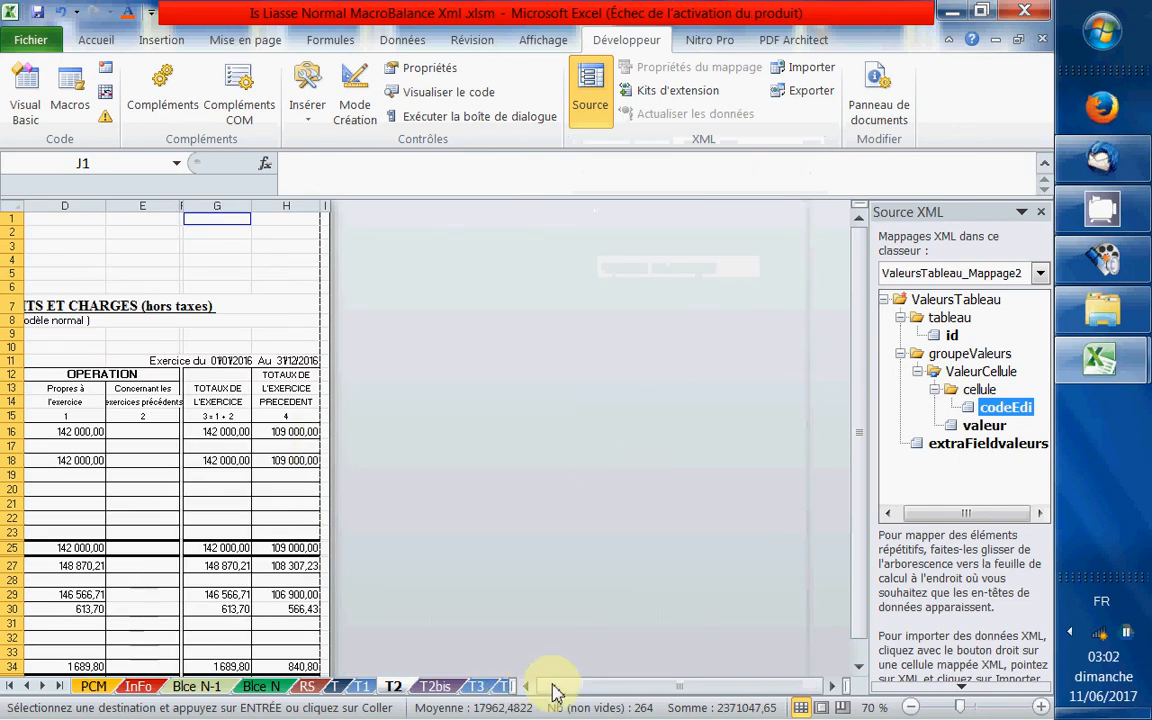
pyautogui.moveTo(540, 689); pyautogui.dragTo(450, 689)
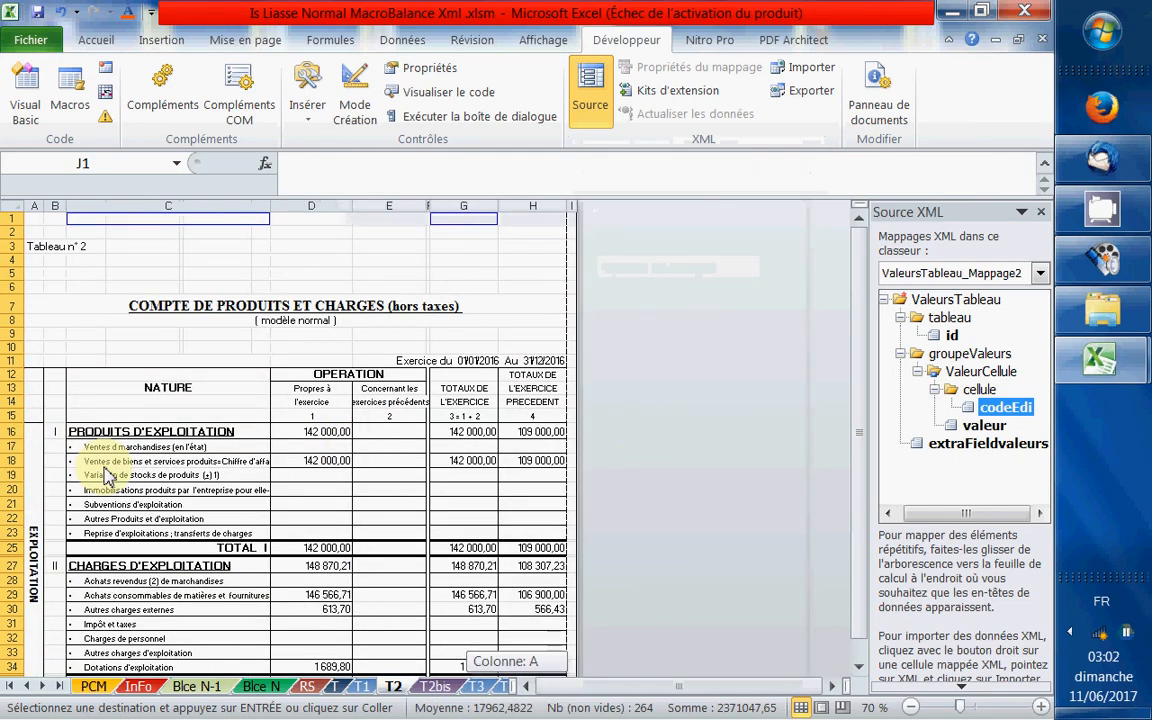
pyautogui.scroll(-9, 311, 494)
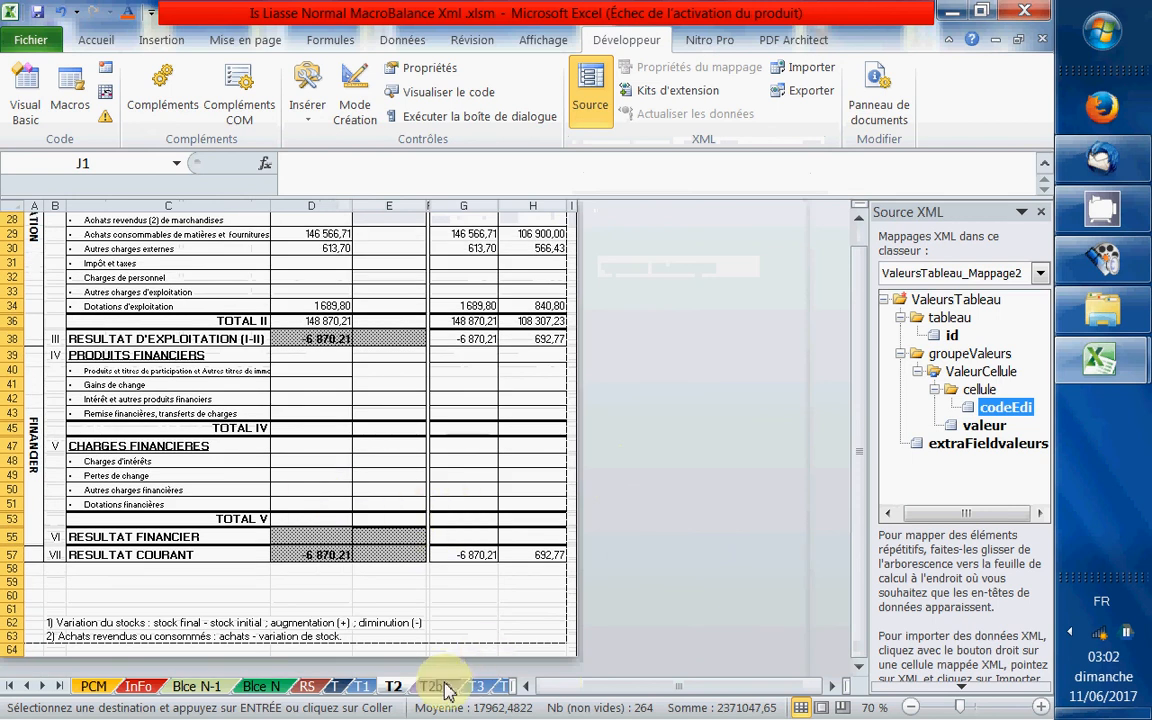
# Step: Overwrite the net amount of Chèques et valeurs à encaisser in E66 on sheet T with 1 to test the balance check
pyautogui.click(336, 686)
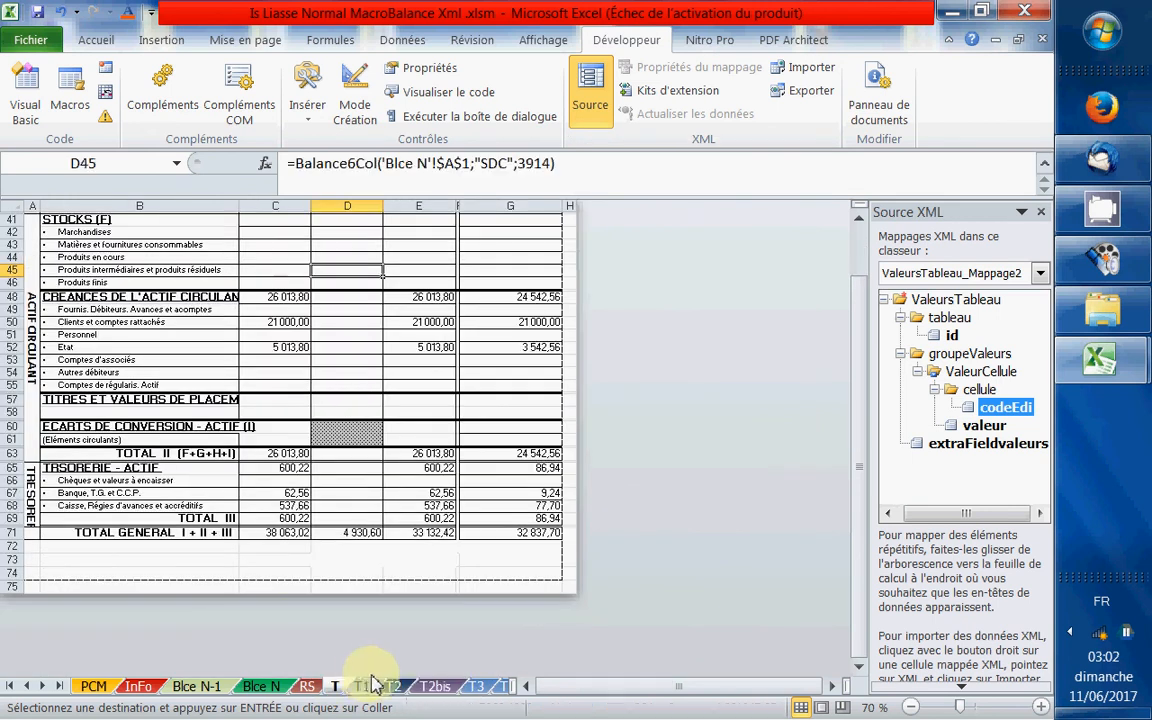
pyautogui.click(423, 481)
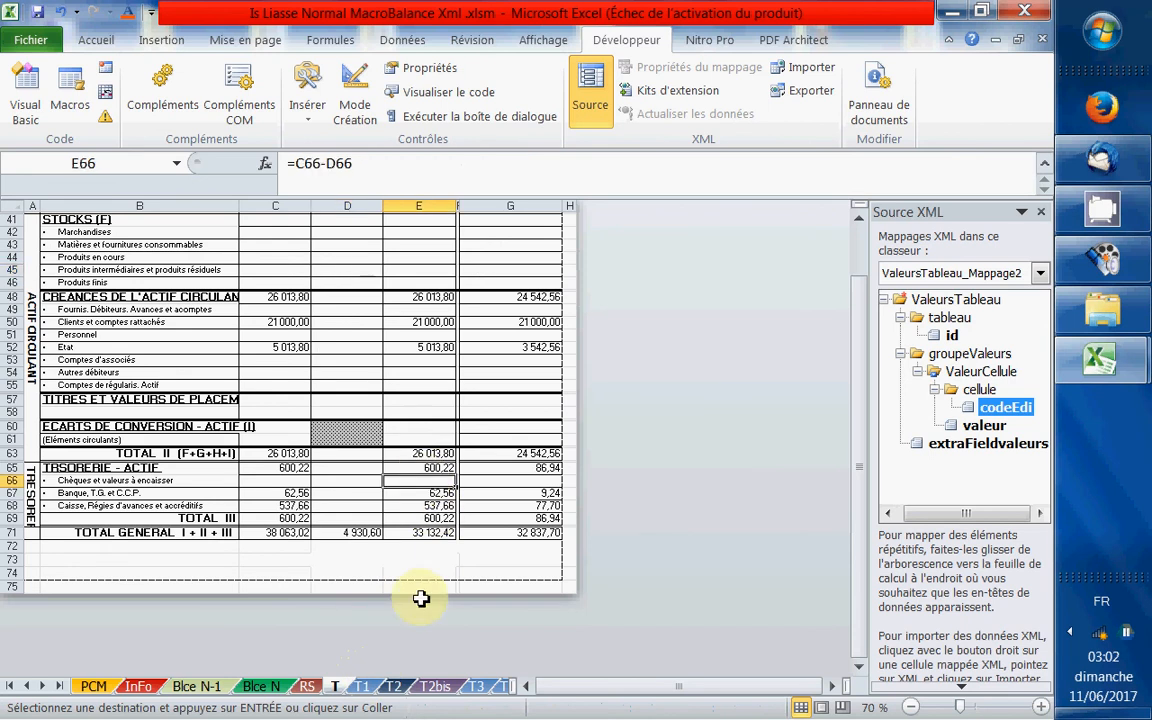
pyautogui.write('1')
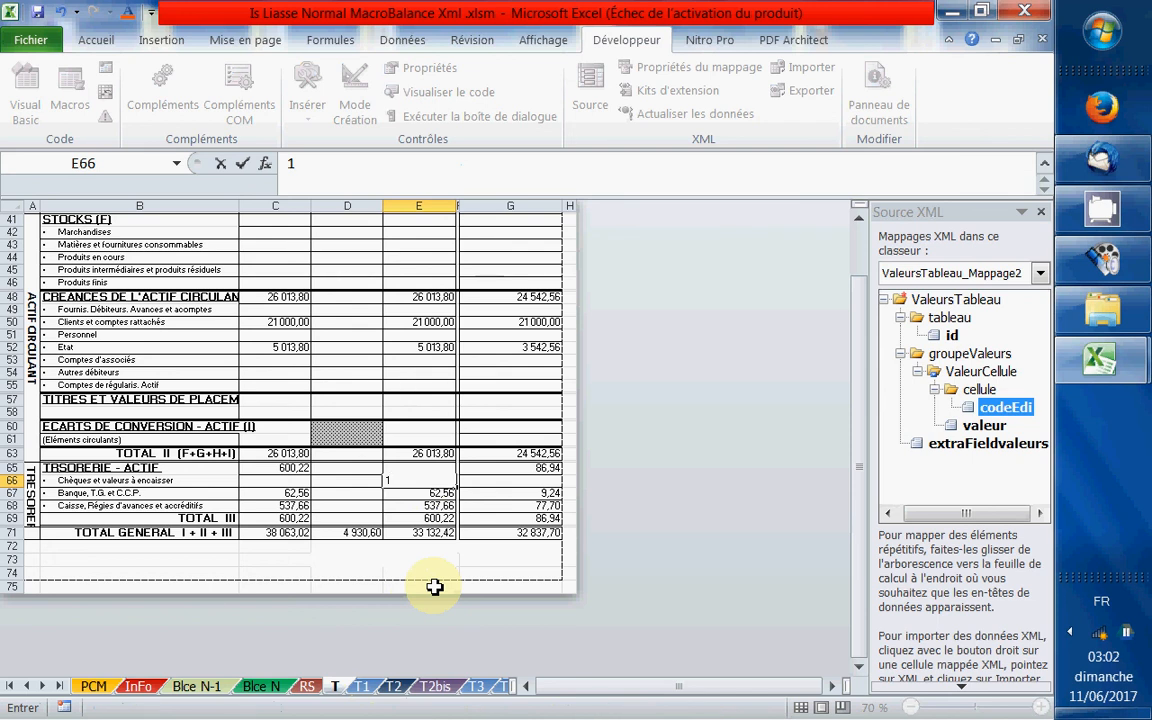
pyautogui.press('Return')
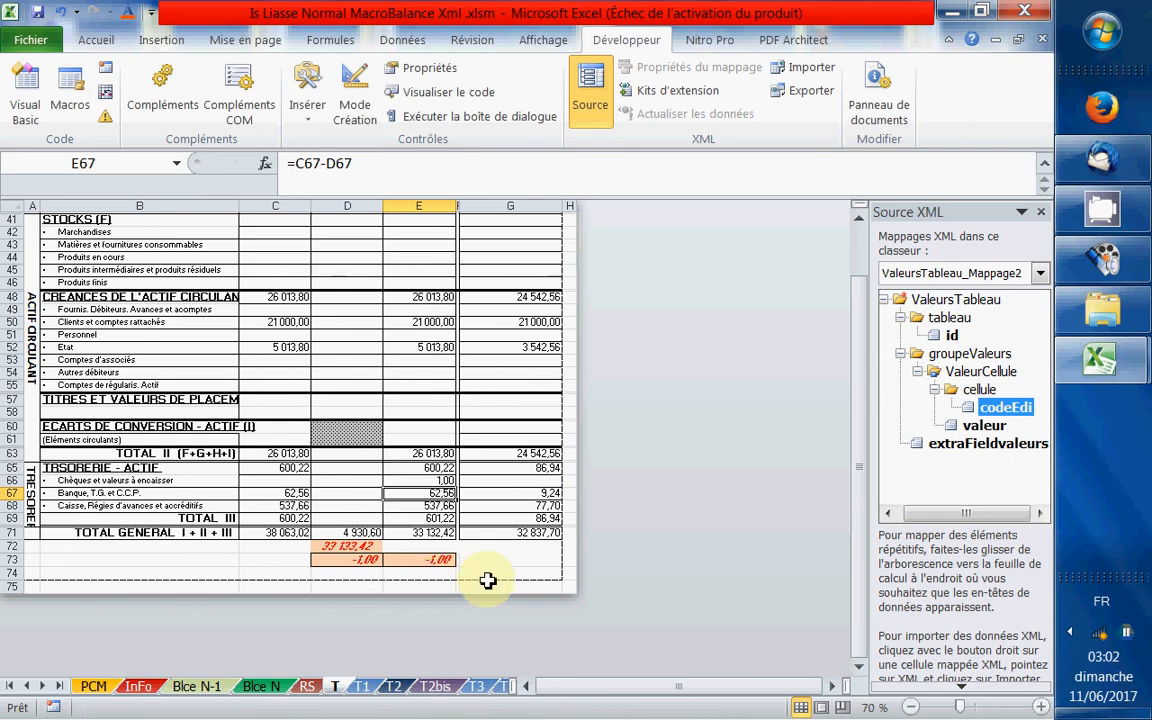
# Step: Compare the TOTAL GENERAL line on sheet T1 with the balance check cells below the total on sheet T
pyautogui.click(362, 686)
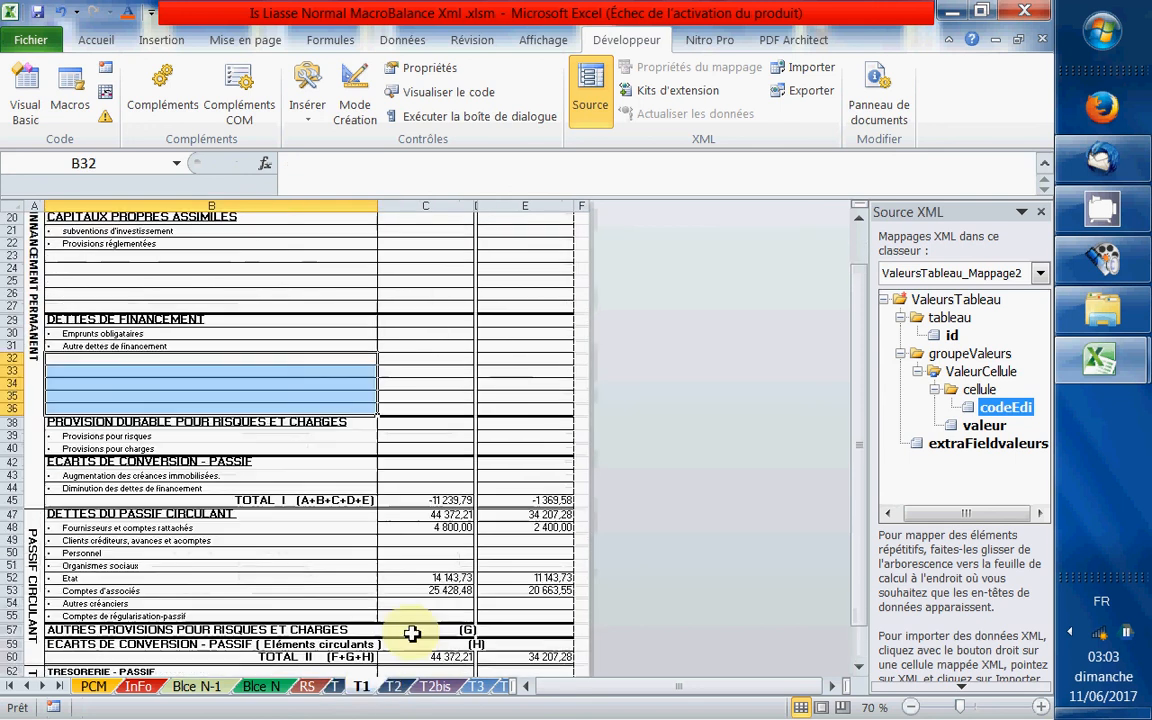
pyautogui.scroll(-6, 411, 630)
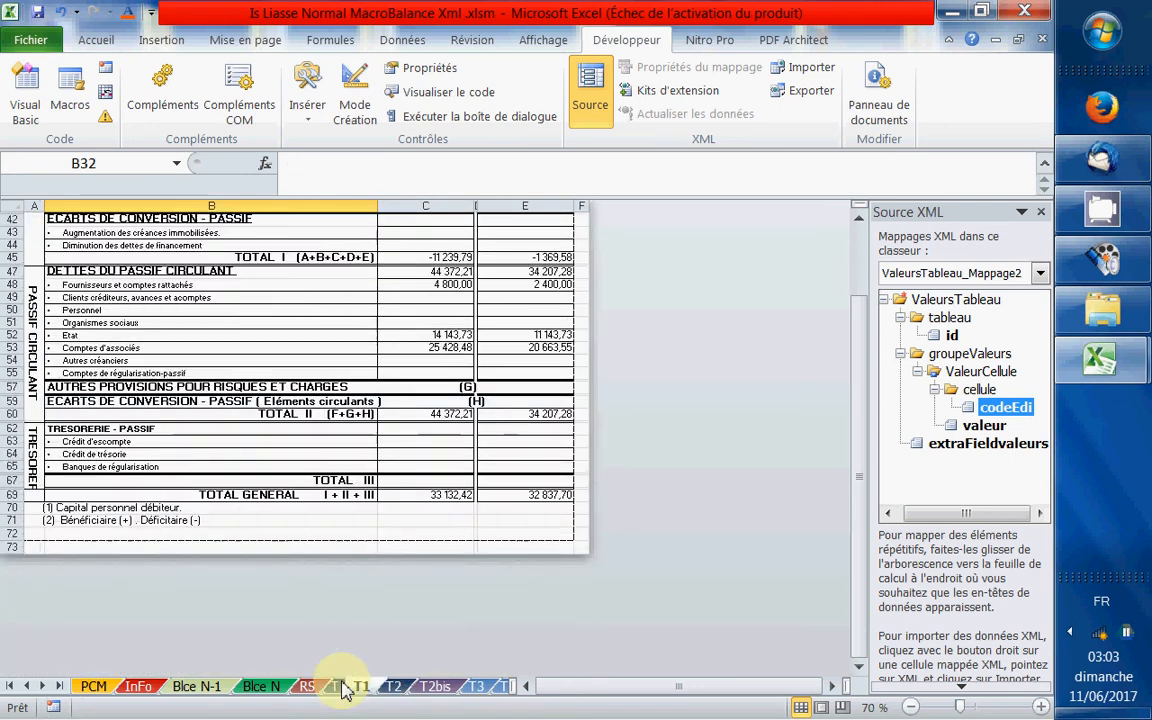
pyautogui.click(340, 688)
pyautogui.click(365, 690)
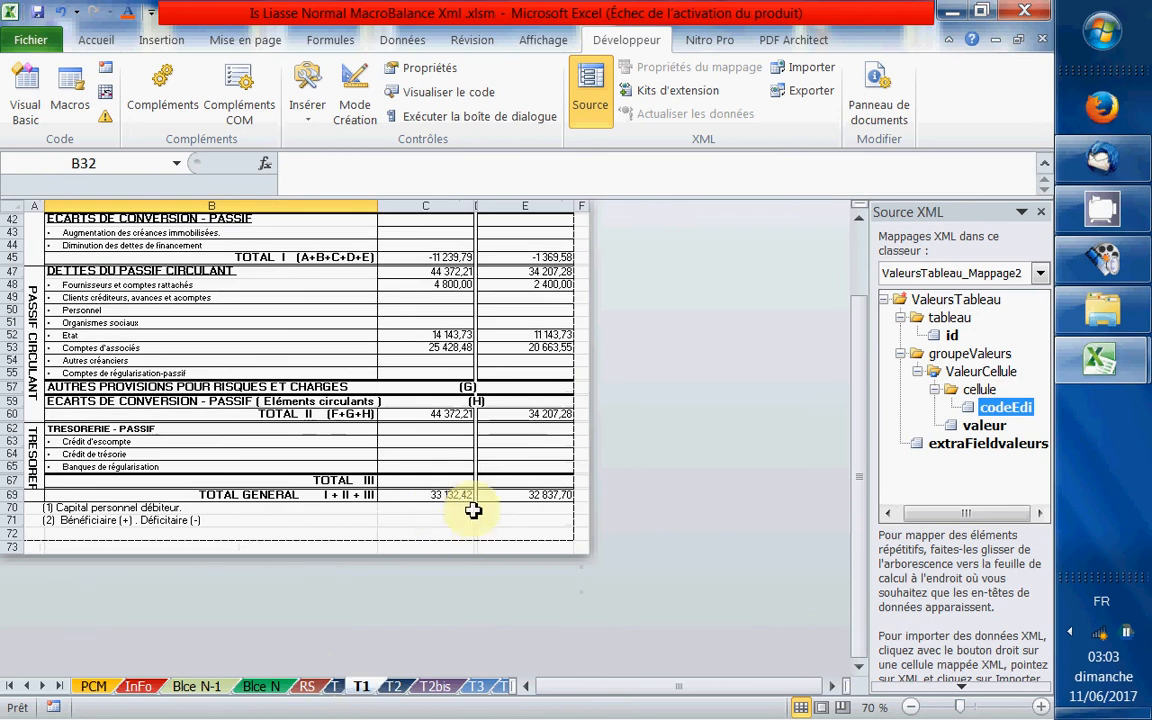
pyautogui.click(333, 686)
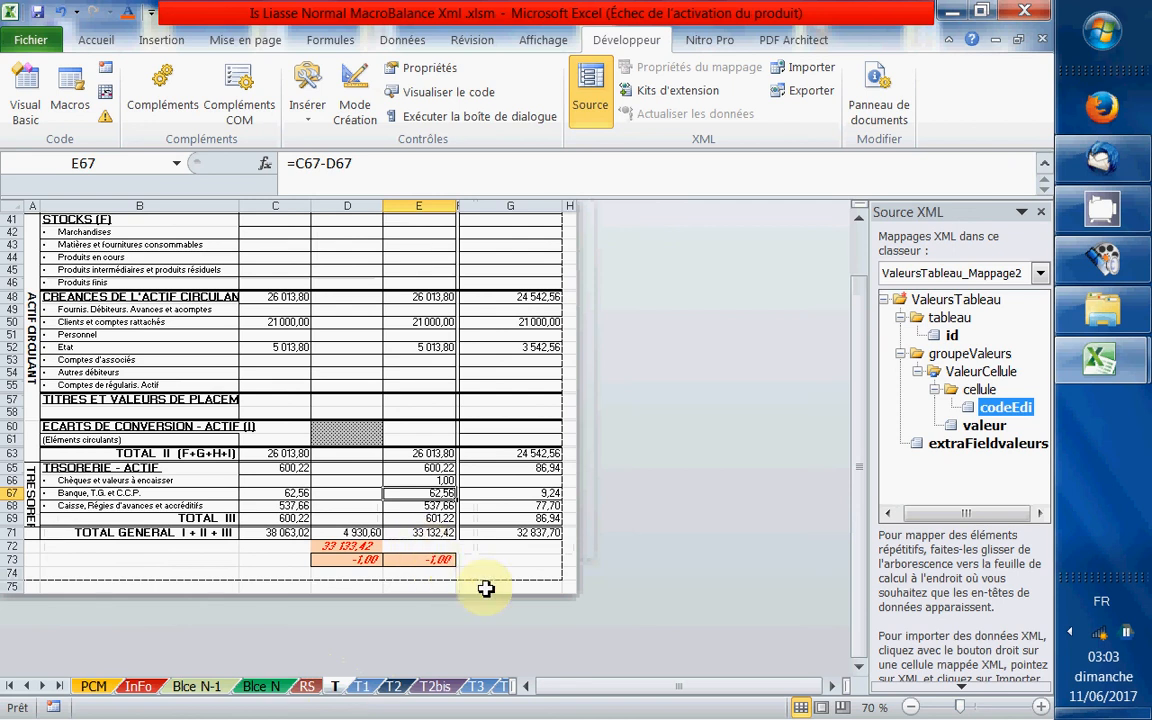
# Step: Remove the test value from E66 on sheet T and enter 1 as the gross amount of Chèques et valeurs à encaisser in C66
pyautogui.press('Up')
pyautogui.press('Delete')
pyautogui.press('Left')
pyautogui.press('Left')
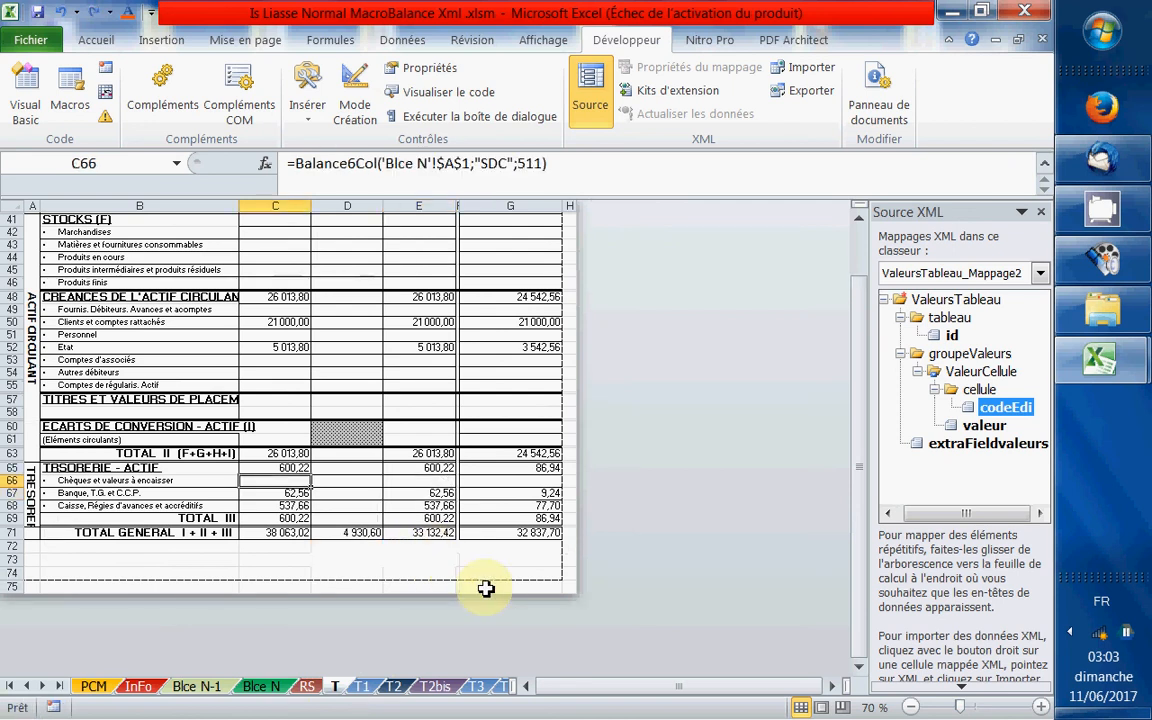
pyautogui.write('1')
pyautogui.press('Return')
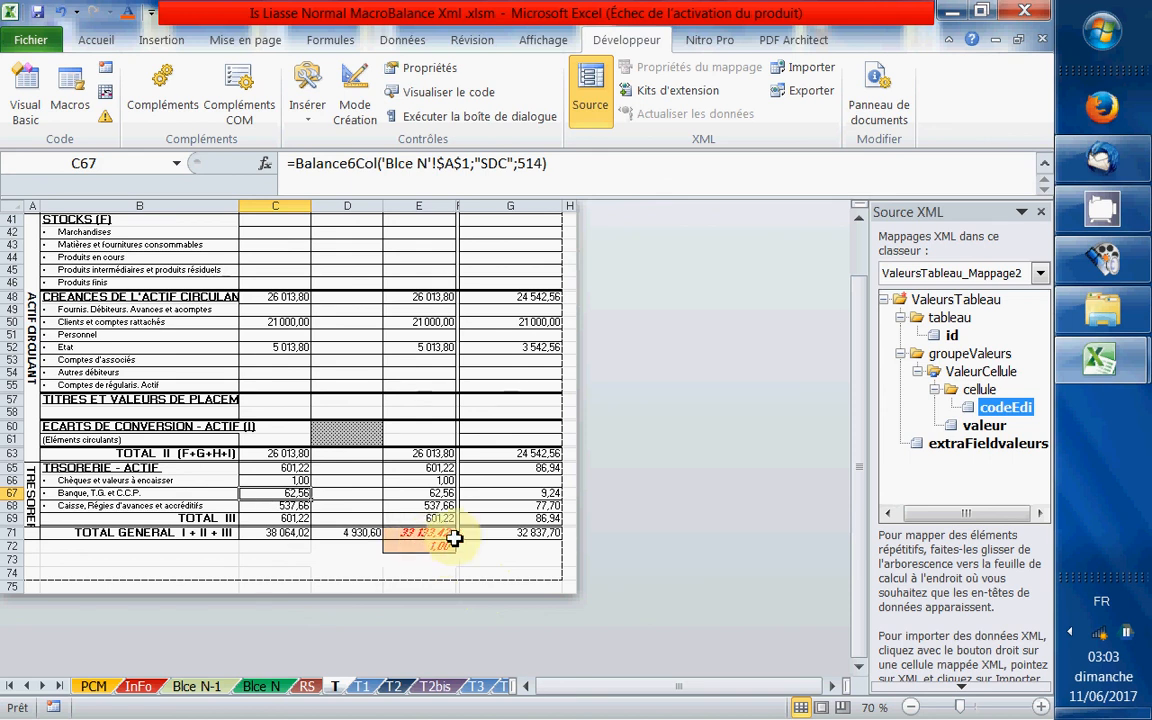
# Step: Enter 1 as the previous-year amount of Crédit d'escompte in E63 on sheet T1
pyautogui.click(364, 688)
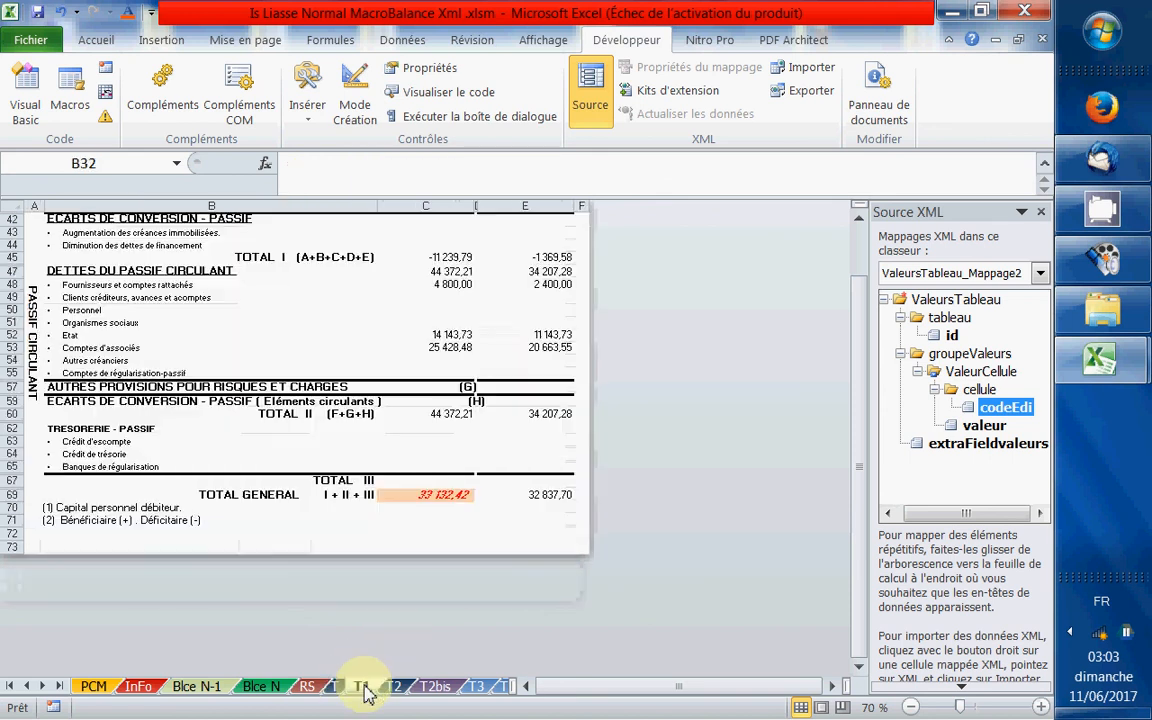
pyautogui.click(525, 444)
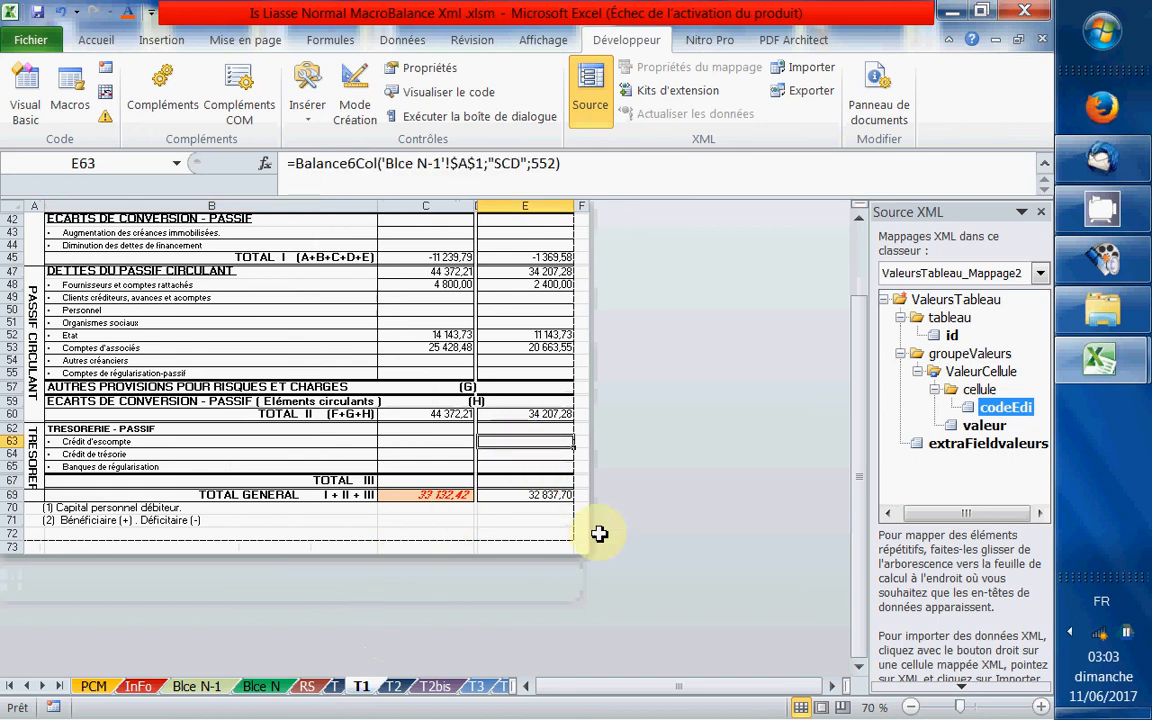
pyautogui.write('1')
pyautogui.press('Return')
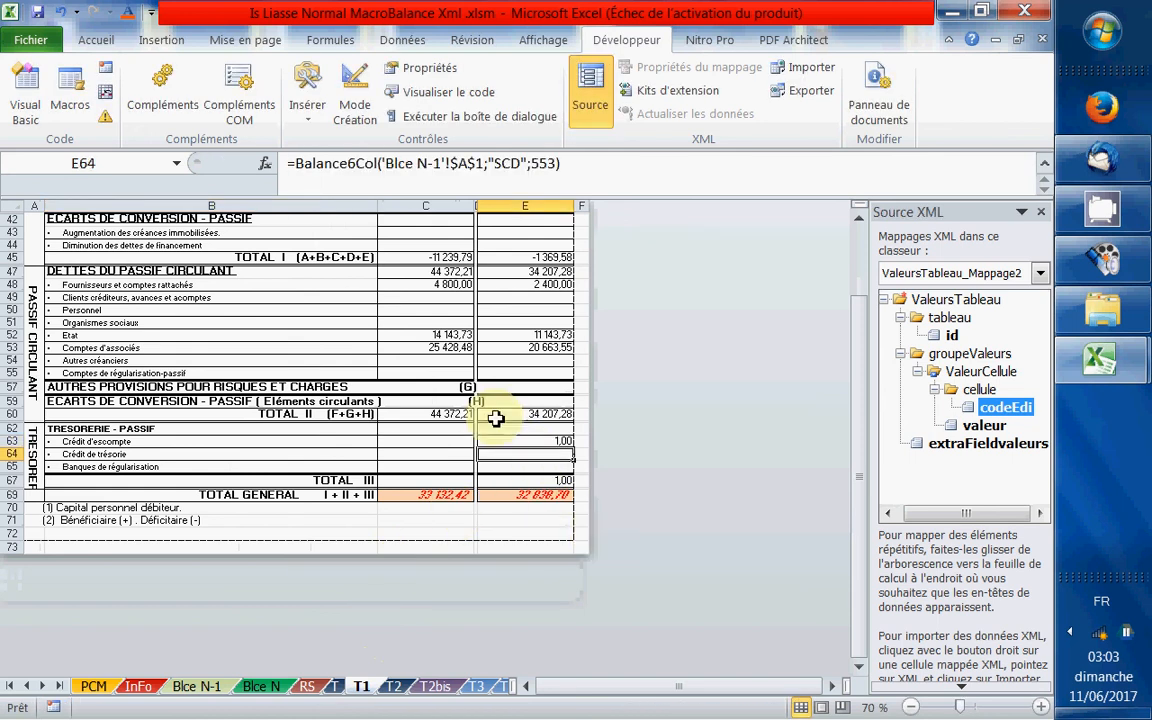
# Step: Check the TOTAL GENERAL line on sheet T and undo the test entries in T1 cell E63 and T cell C66
pyautogui.click(334, 687)
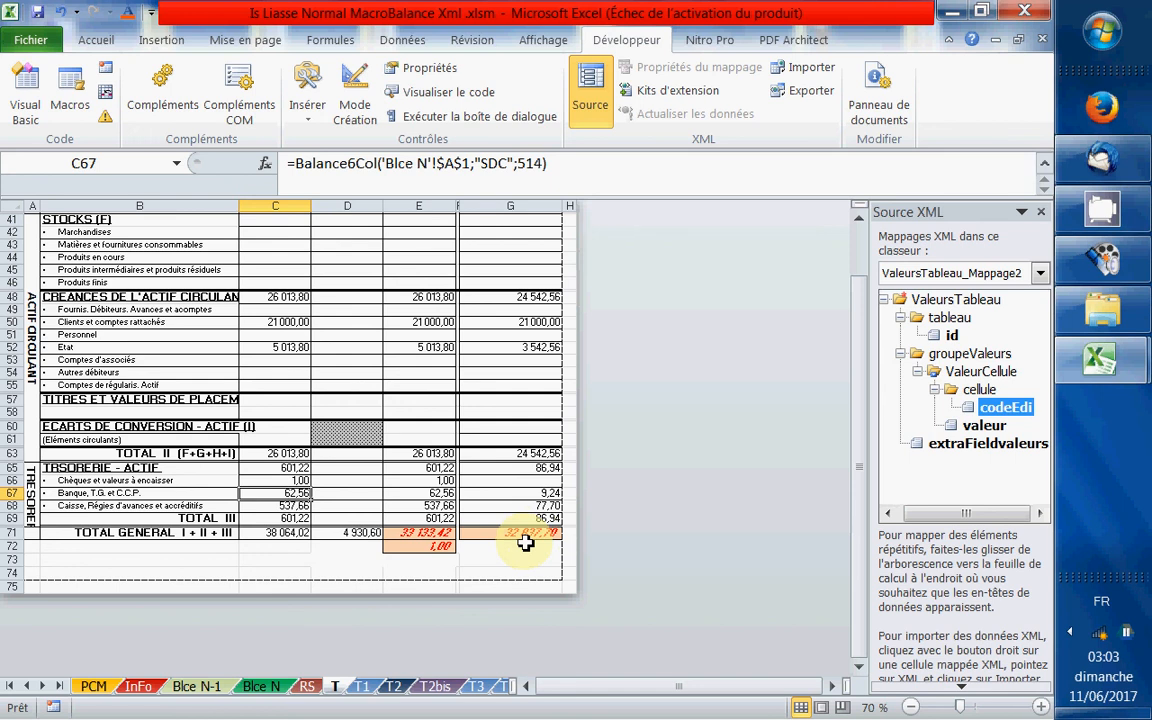
pyautogui.hotkey('ctrl', 'z')
pyautogui.hotkey('ctrl', 'z')
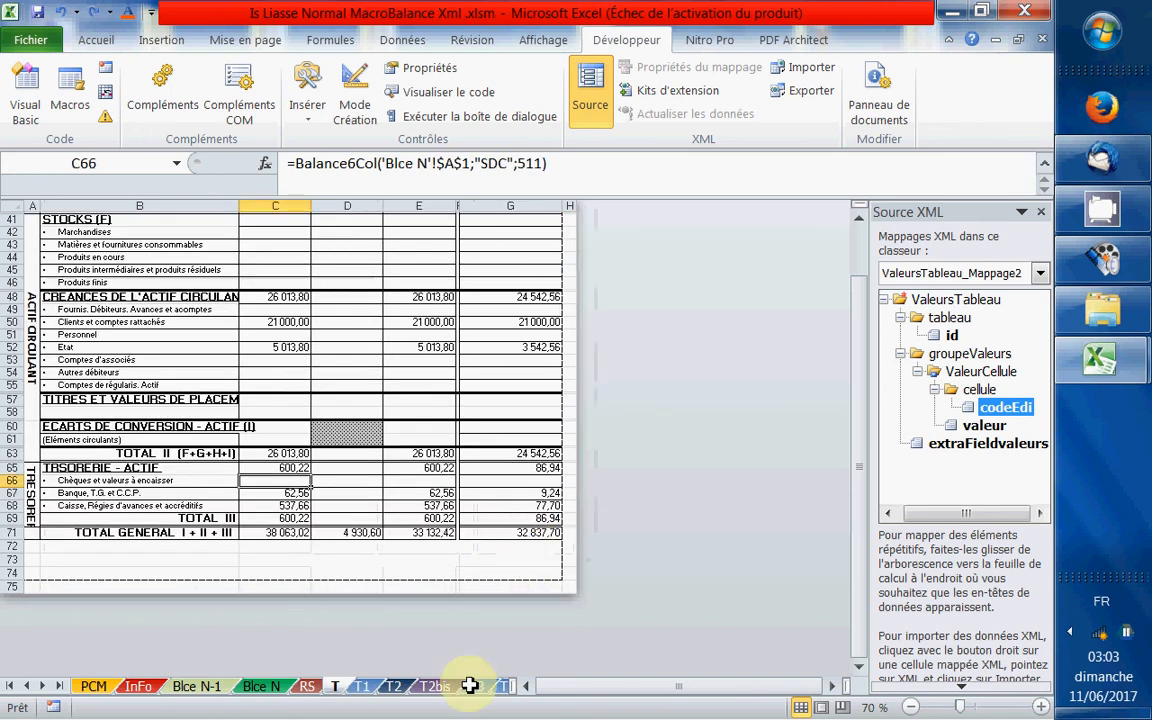
# Step: Look over sheets T3, T4 and T5, and return to the table of non-financial fixed assets on sheet T4
pyautogui.click(483, 690)
pyautogui.click(504, 691)
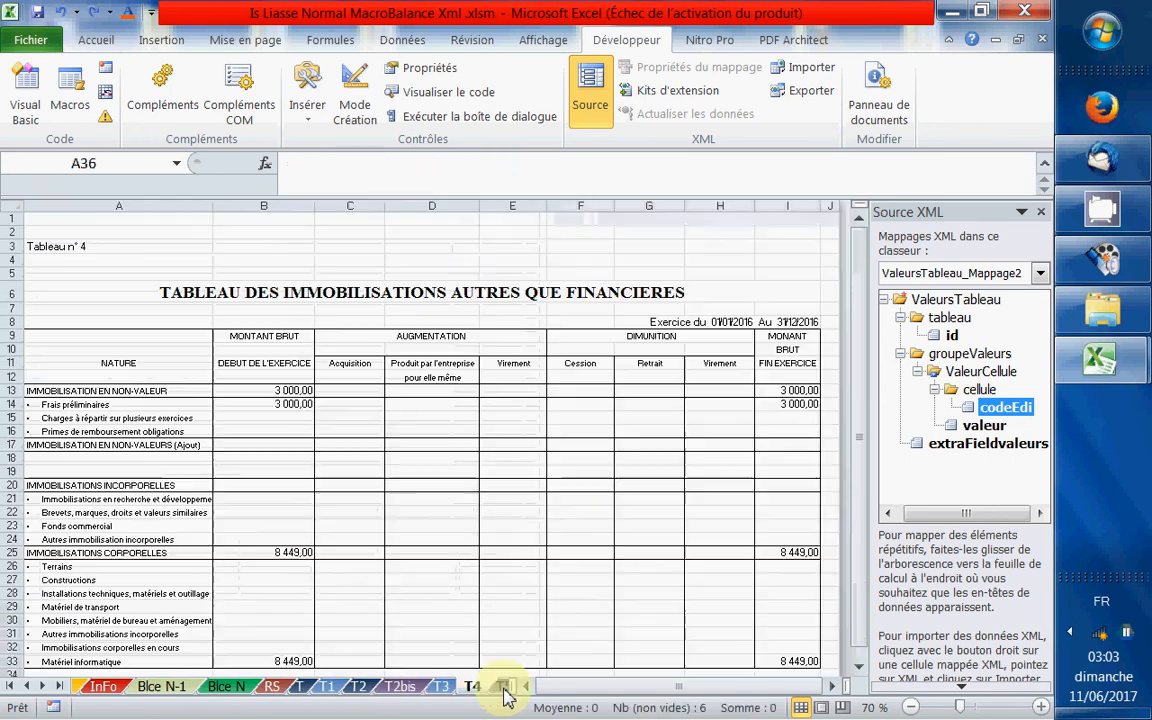
pyautogui.click(505, 689)
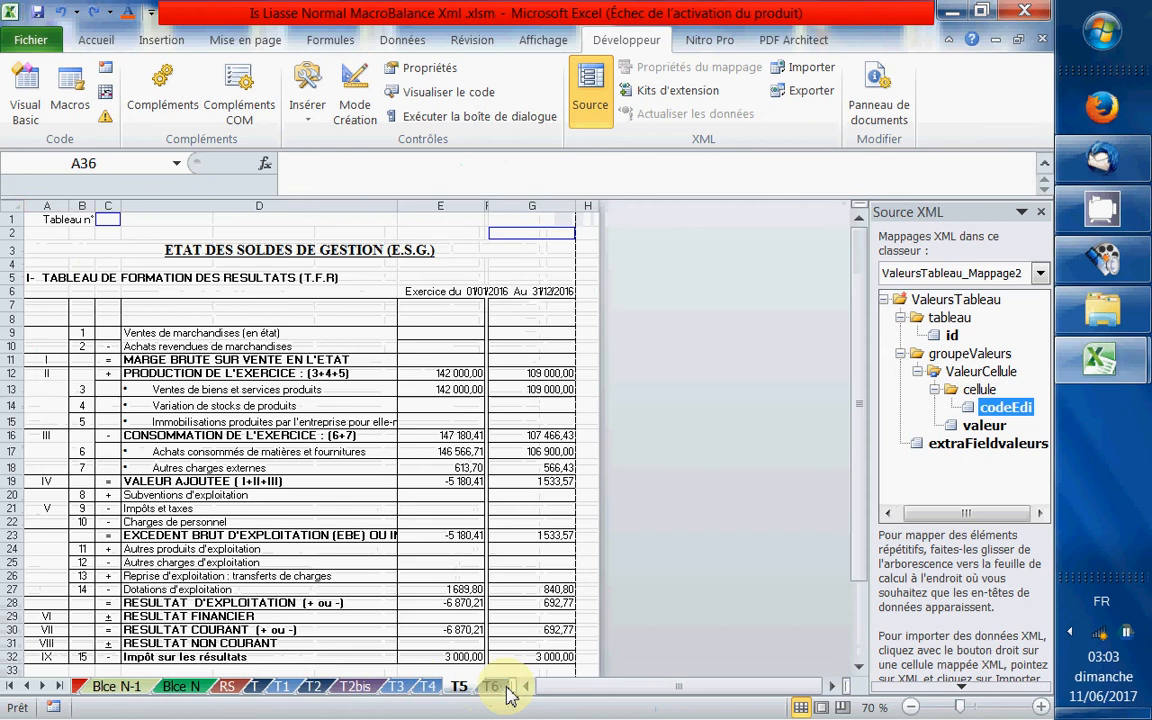
pyautogui.click(424, 689)
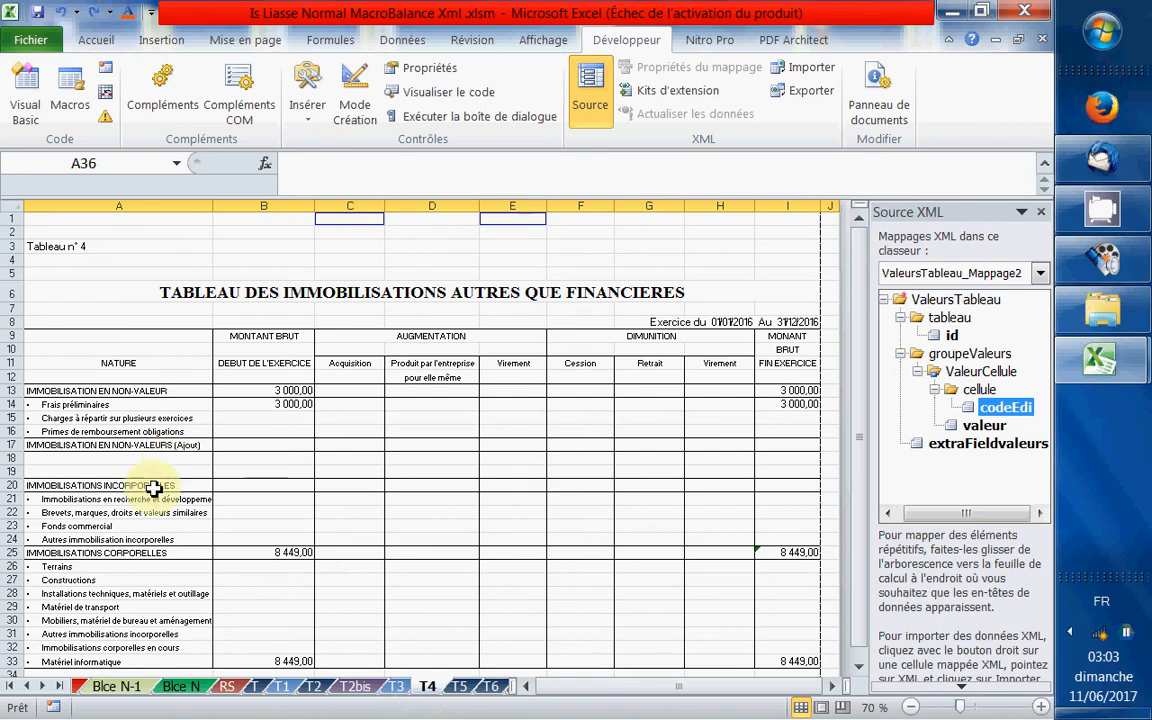
# Step: Check the conditional formatting rules of the Immobilisation en non-valeurs (Ajout) opening amount in B17 on sheet T4
pyautogui.click(257, 444)
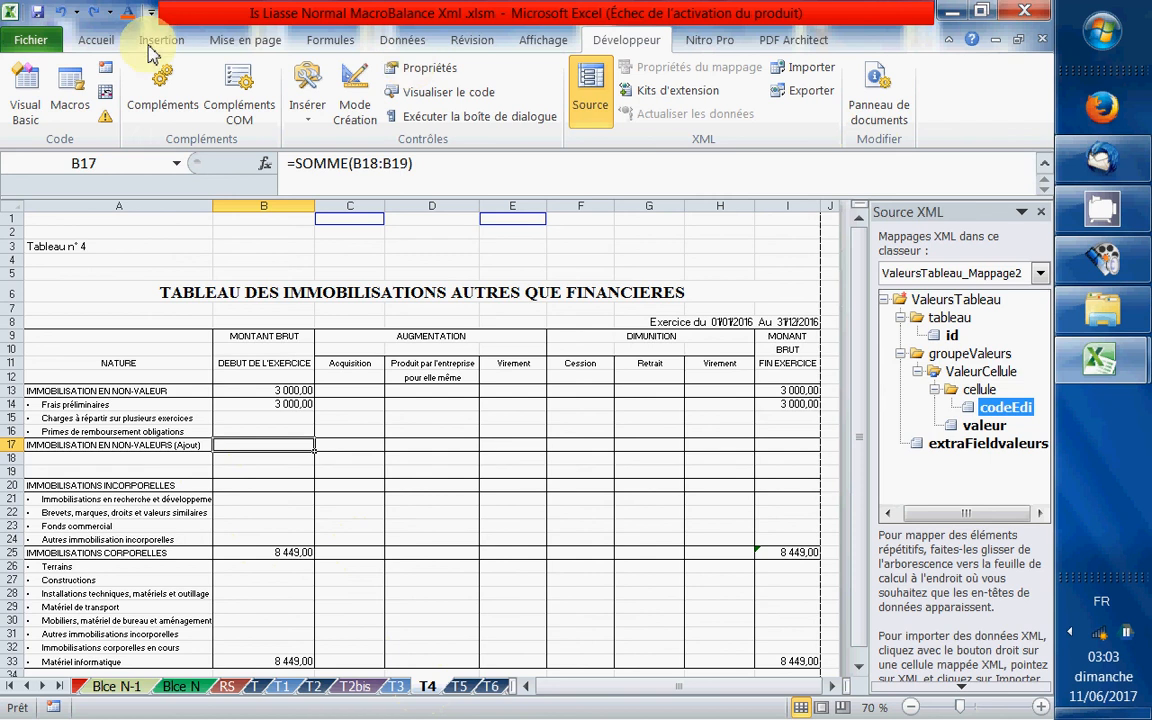
pyautogui.click(93, 44)
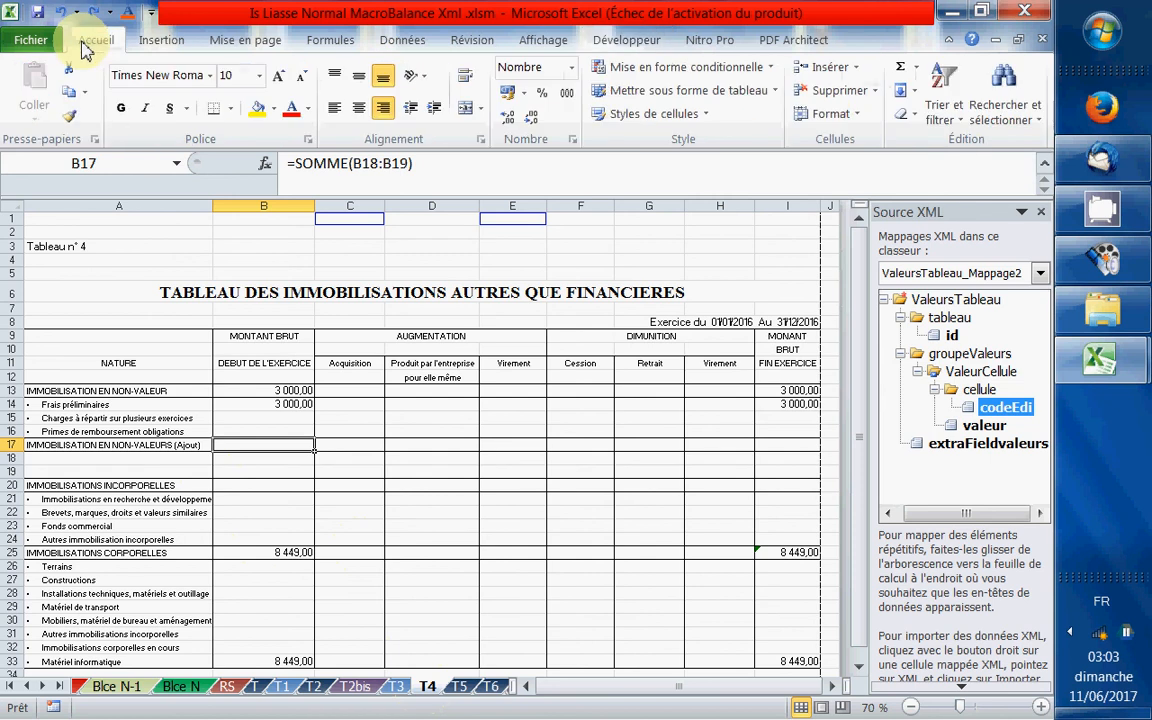
pyautogui.click(645, 68)
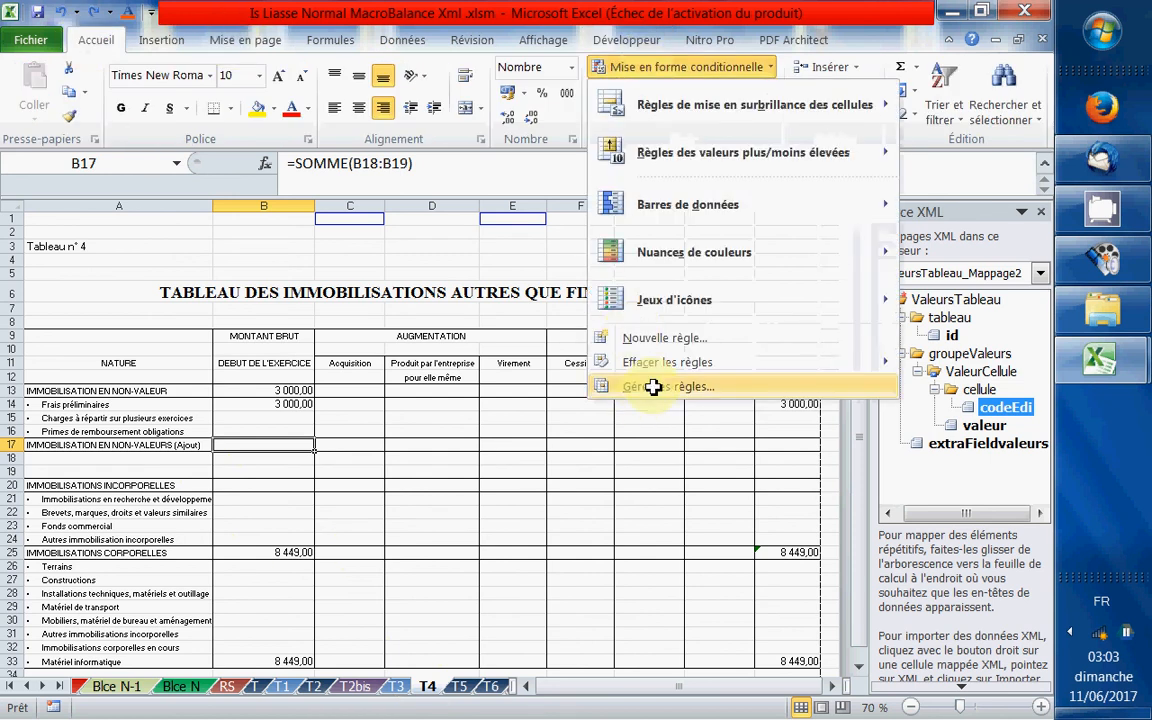
pyautogui.click(652, 388)
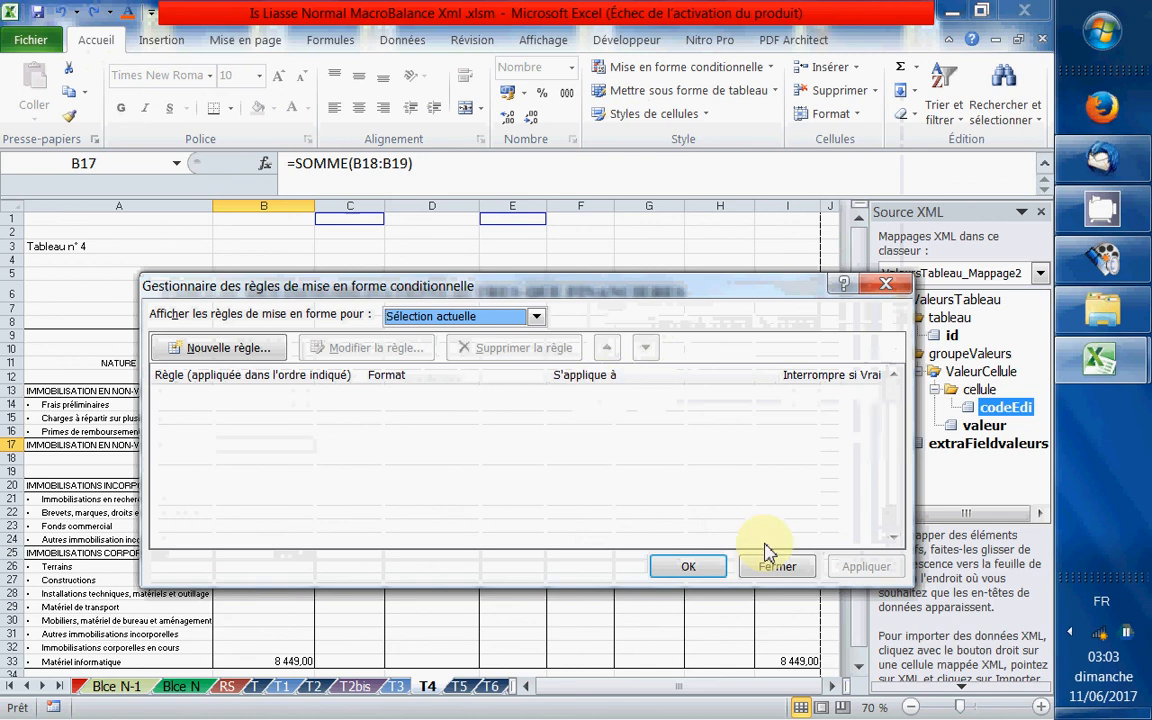
pyautogui.click(777, 566)
# Step: Inspect the conditional formatting rule on the Immobilisation en non-valeur opening gross total in B13
pyautogui.click(257, 389)
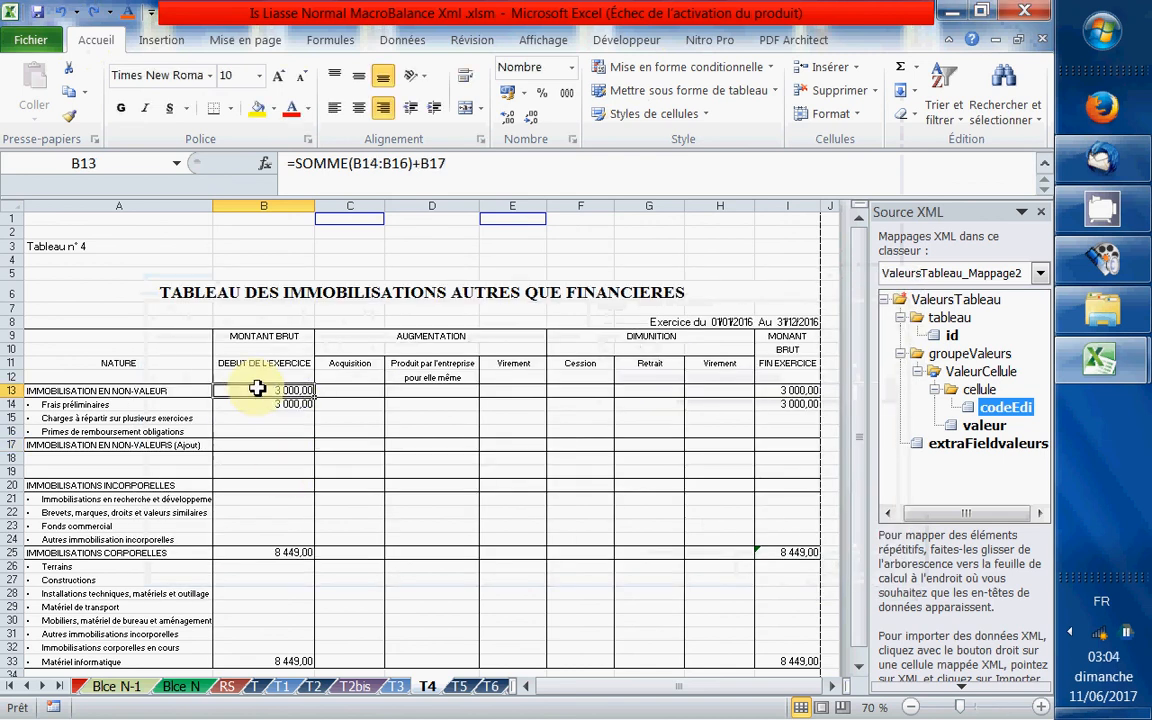
pyautogui.click(688, 70)
pyautogui.click(665, 388)
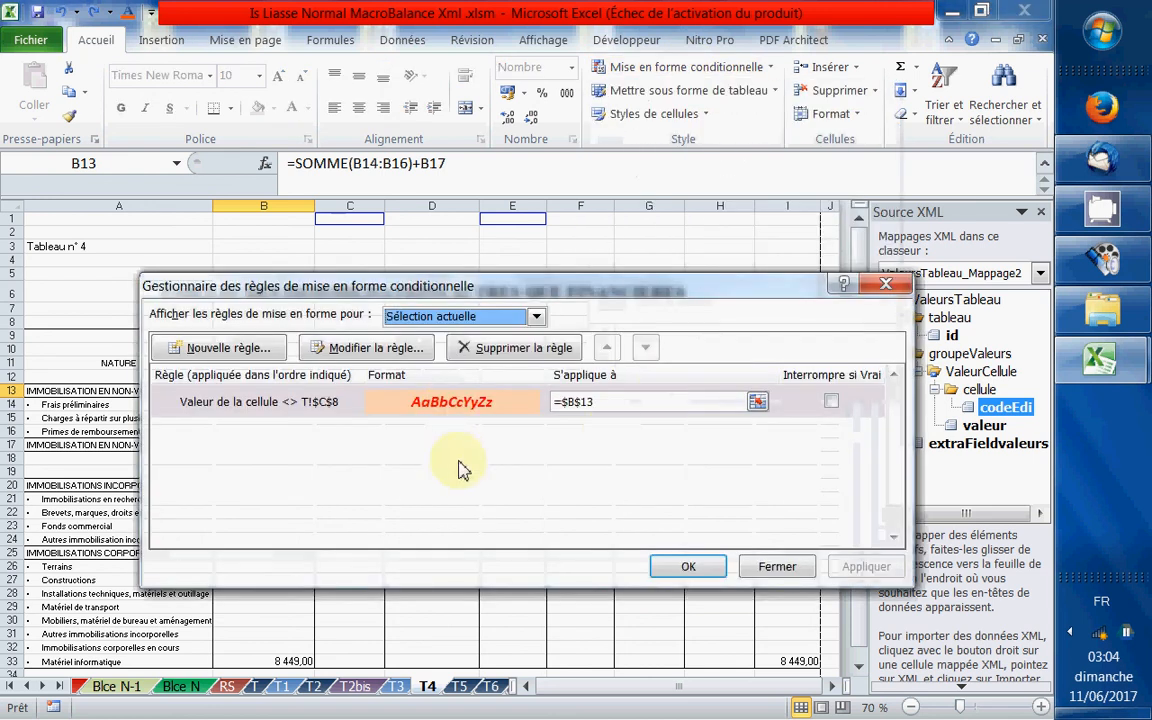
pyautogui.click(708, 573)
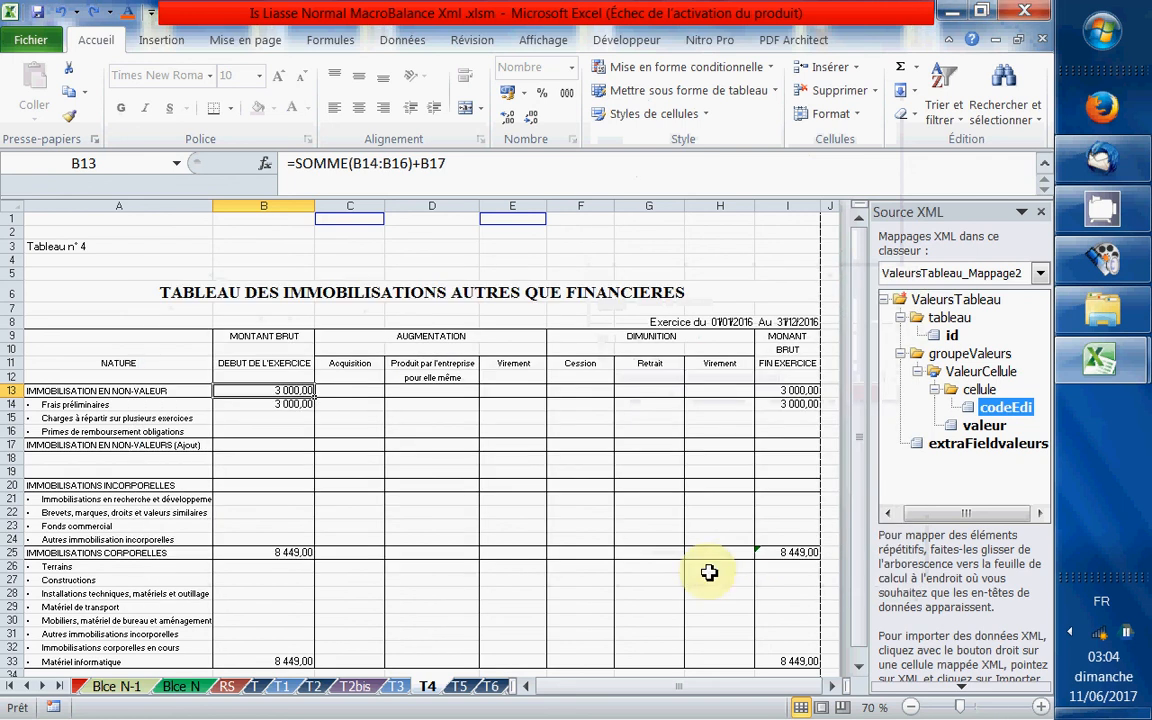
# Step: Enter 1 as the opening gross amount of Charges à répartir sur plusieurs exercices in T4 cell B15 and compare with sheet T
pyautogui.click(270, 415)
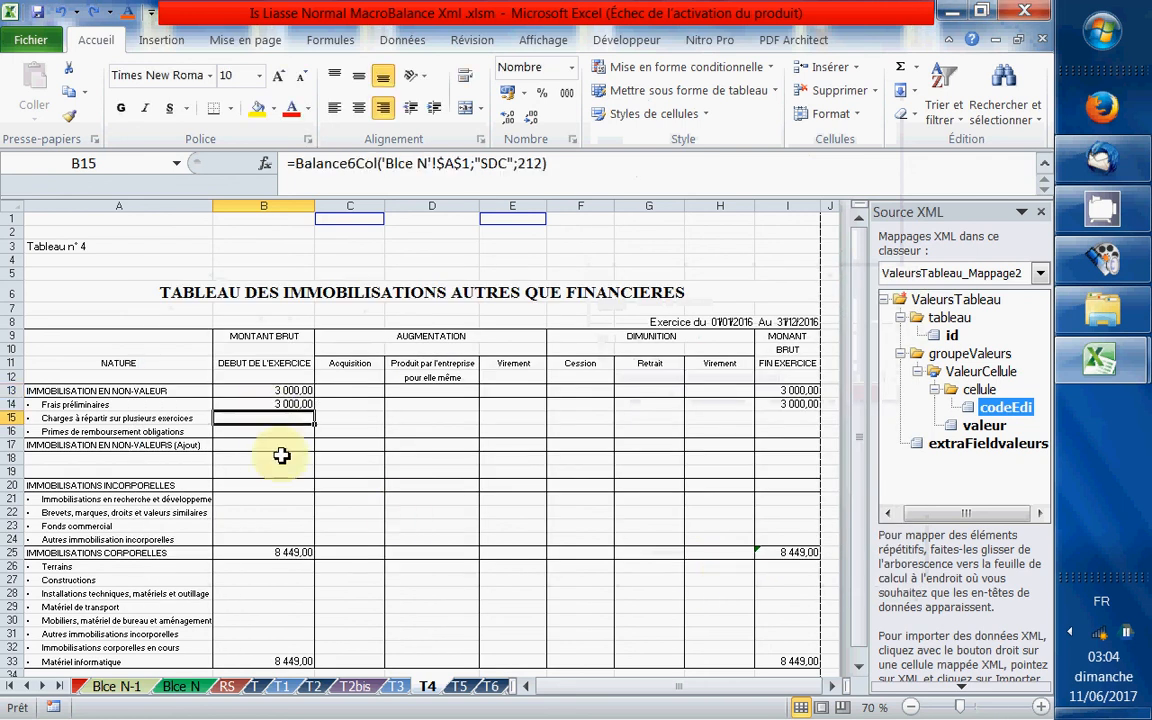
pyautogui.write('1')
pyautogui.press('Return')
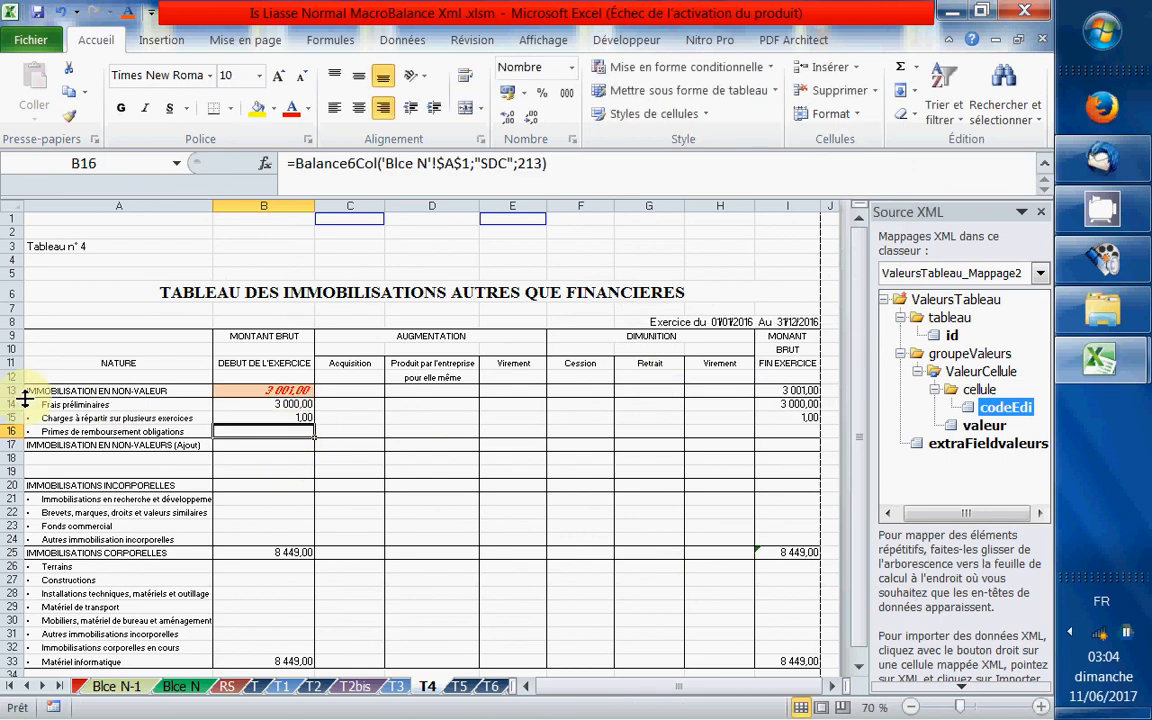
pyautogui.click(255, 686)
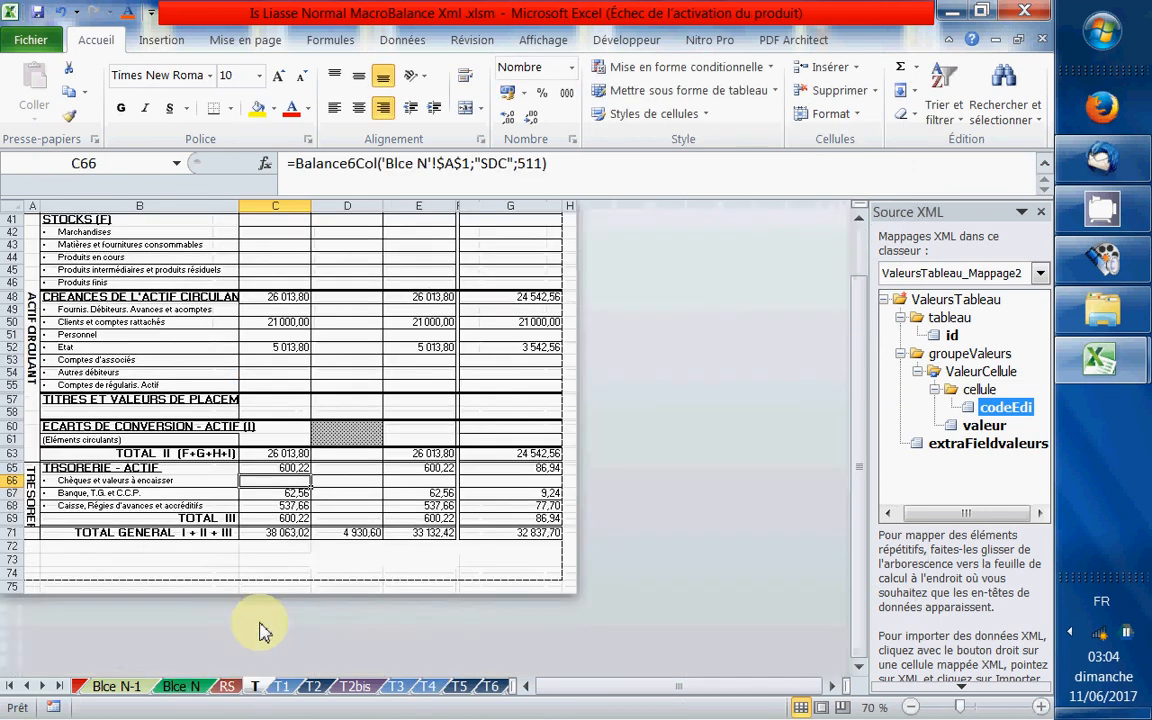
pyautogui.scroll(4, 276, 465)
pyautogui.scroll(9, 276, 465)
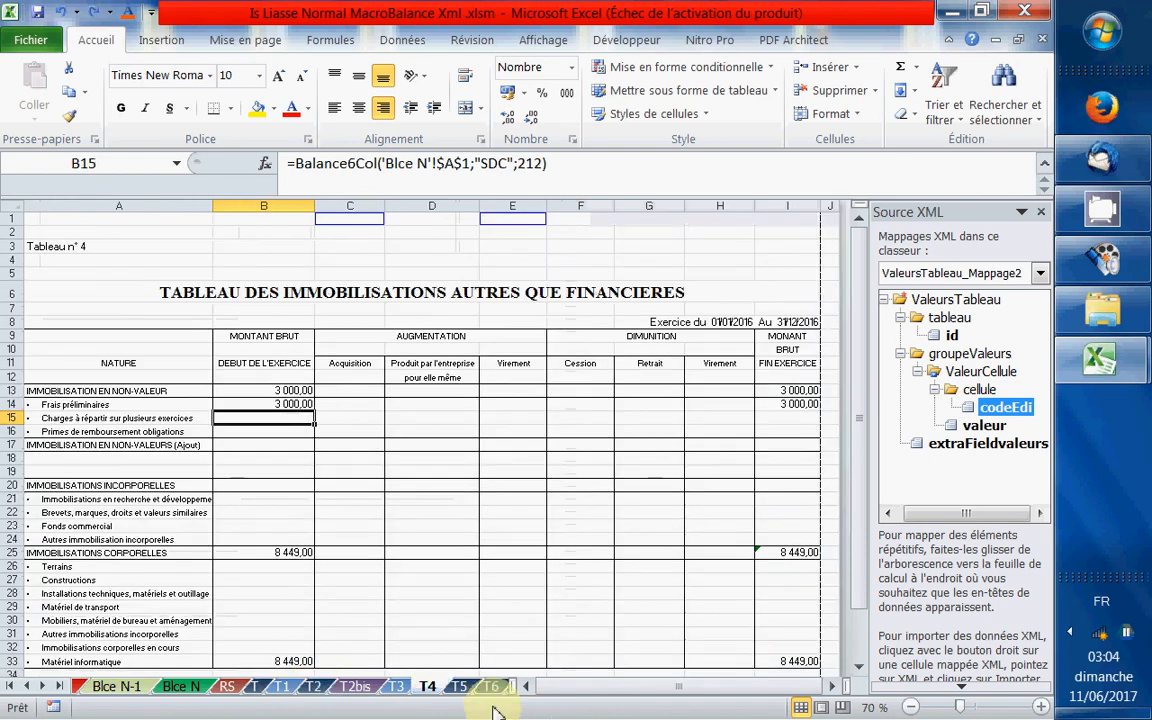
# Step: Copy the yearly depreciation charge of Mobilier, matériel de bureau et aménagements from C27 on sheet T8
pyautogui.click(490, 689)
pyautogui.click(493, 690)
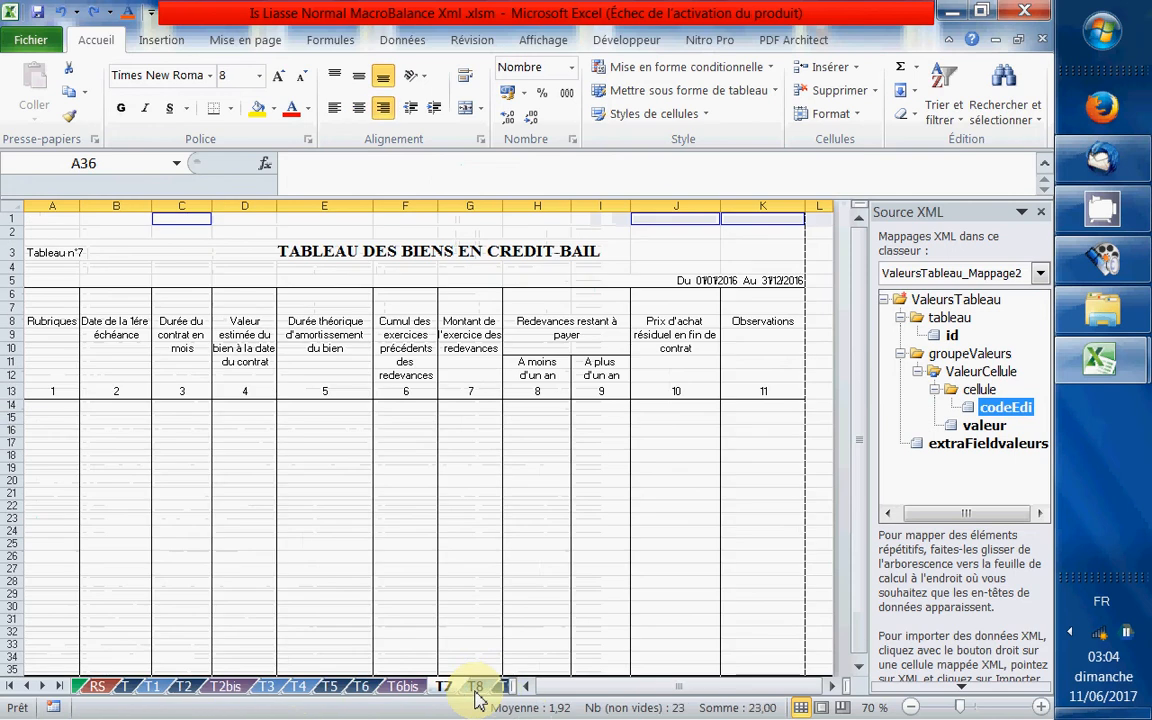
pyautogui.click(476, 692)
pyautogui.scroll(-6, 548, 617)
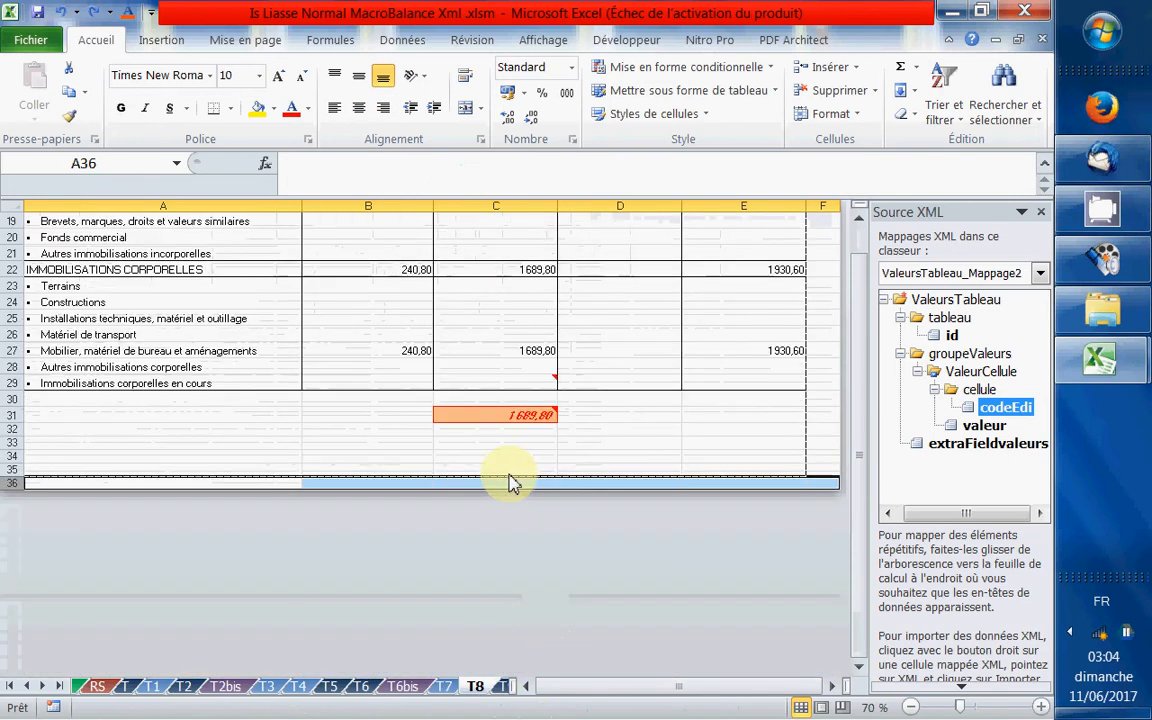
pyautogui.scroll(2, 515, 470)
pyautogui.click(527, 446)
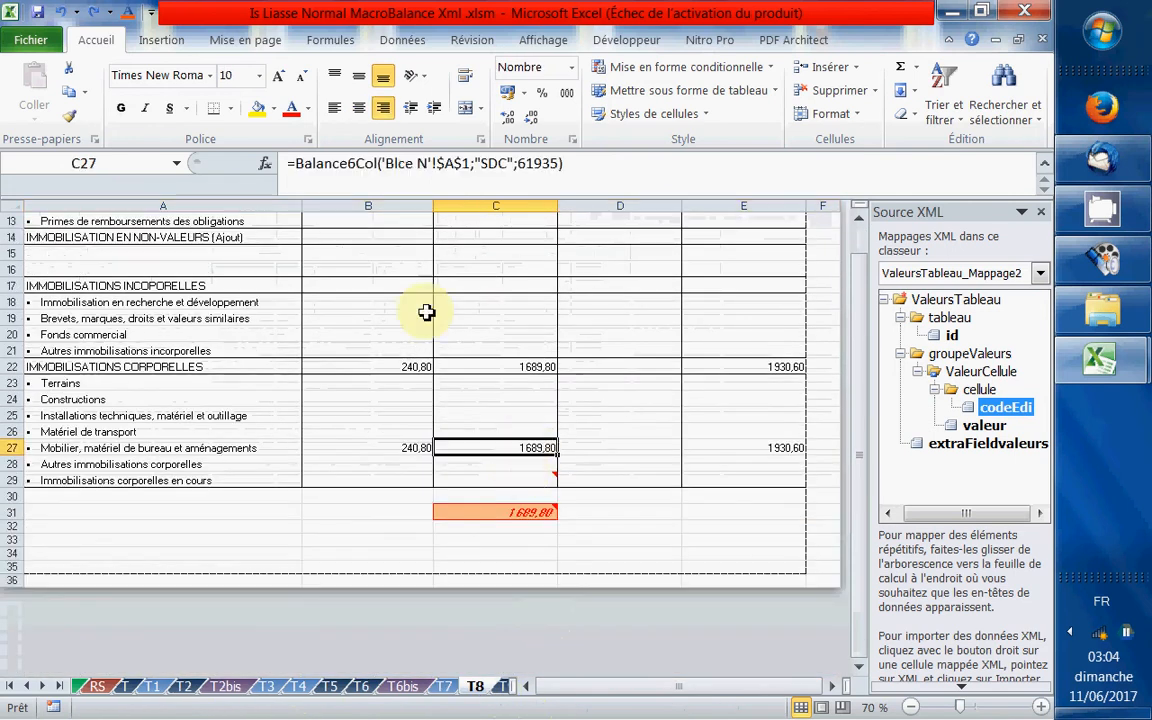
pyautogui.hotkey('ctrl', 'c')
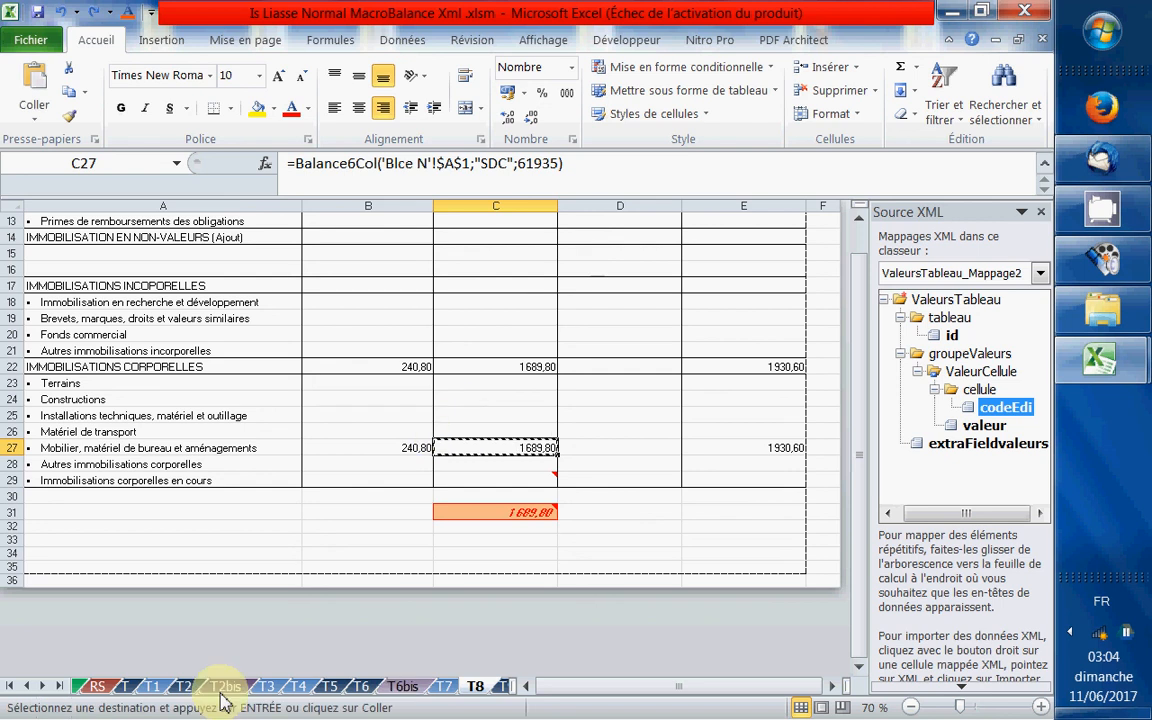
# Step: Paste the copied depreciation charge as a value into H18, the PORTABLE row's amortissements de l'exercice on sheet T16
pyautogui.click(57, 688)
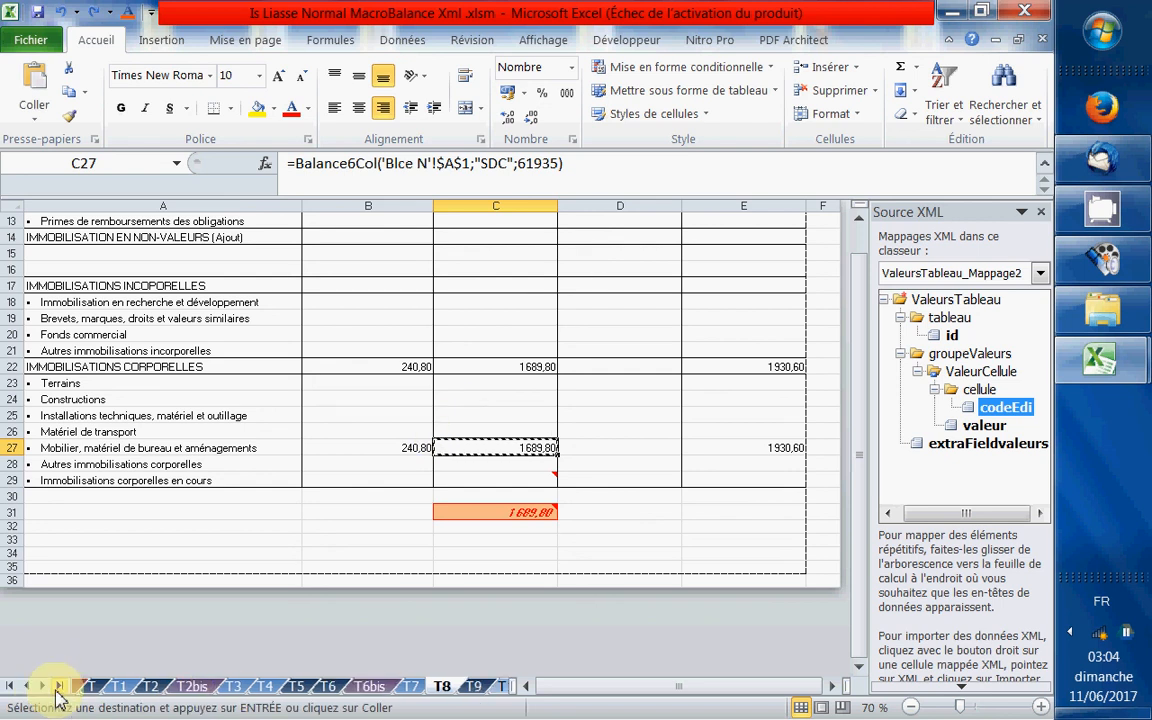
pyautogui.click(58, 688)
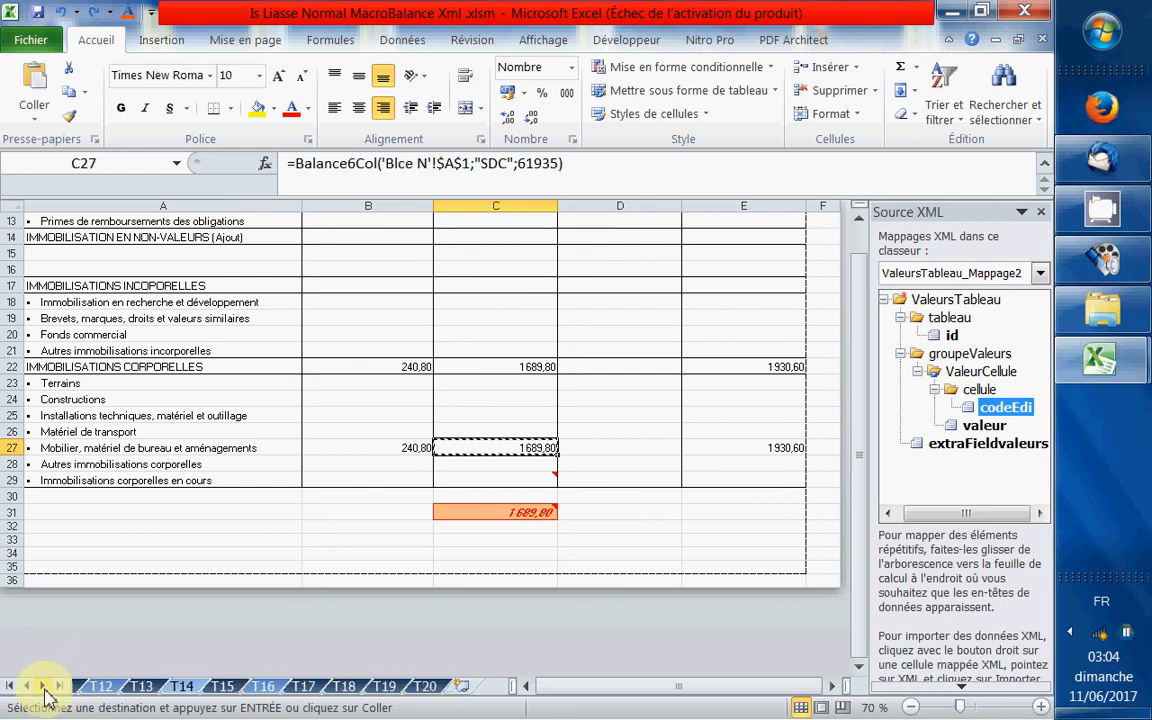
pyautogui.click(343, 686)
pyautogui.scroll(-3, 399, 612)
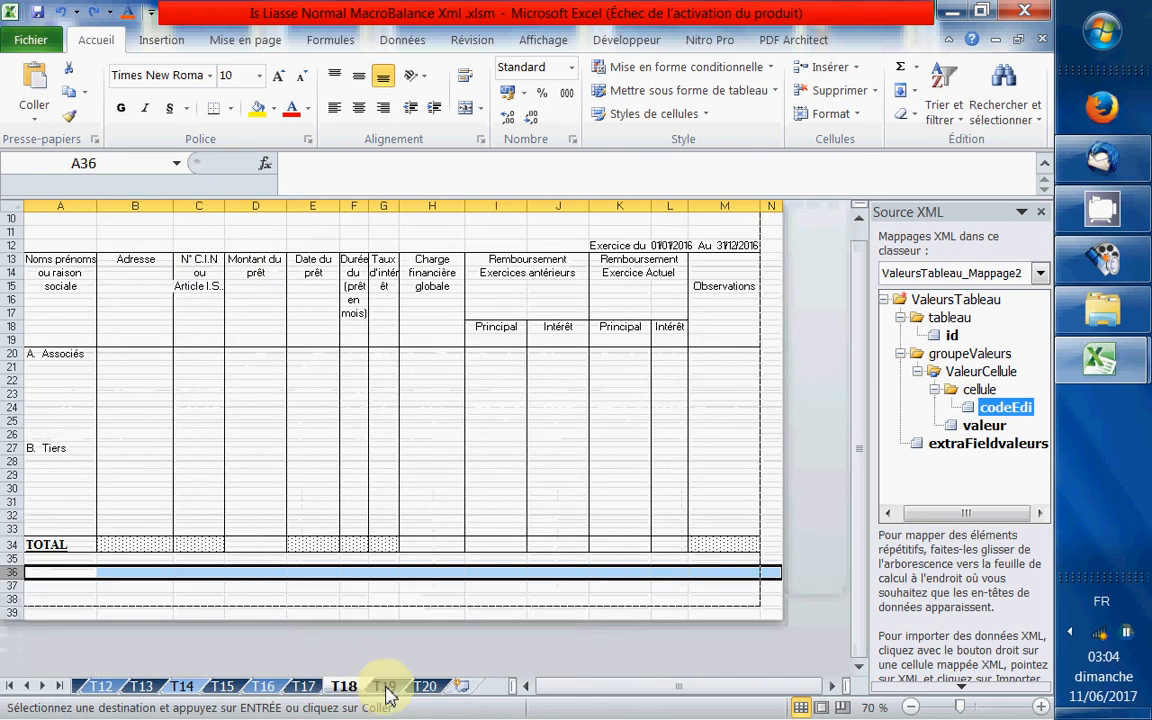
pyautogui.click(385, 688)
pyautogui.click(262, 687)
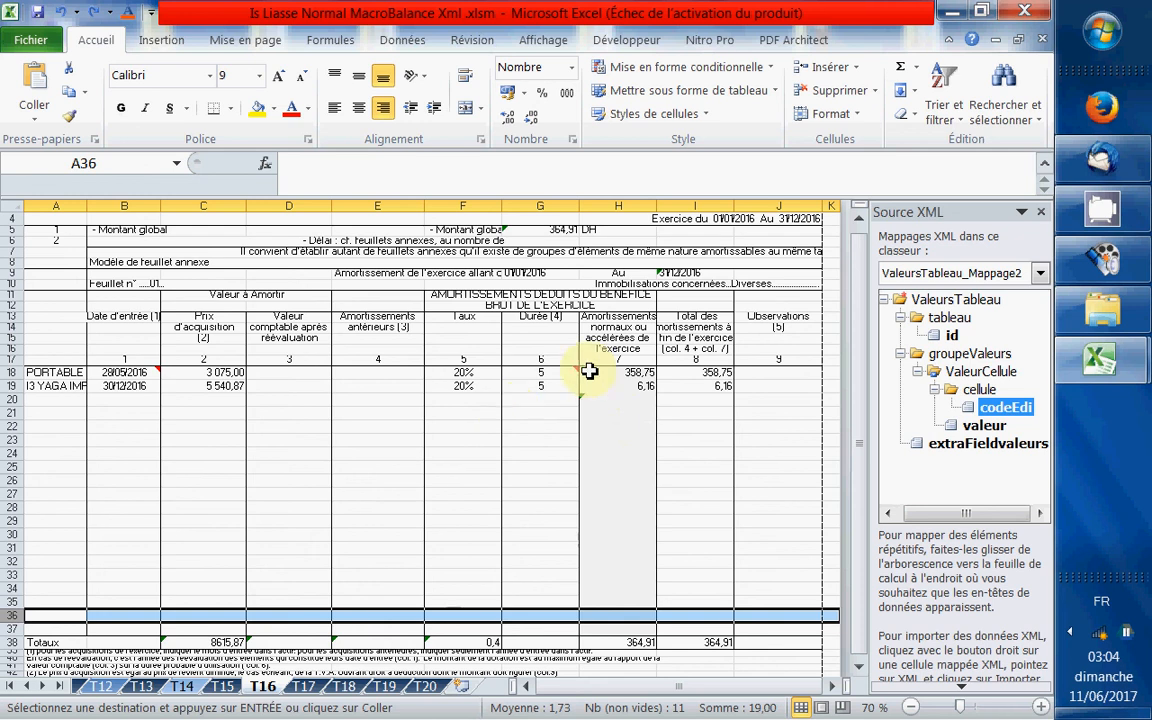
pyautogui.click(625, 385)
pyautogui.rightClick(627, 372)
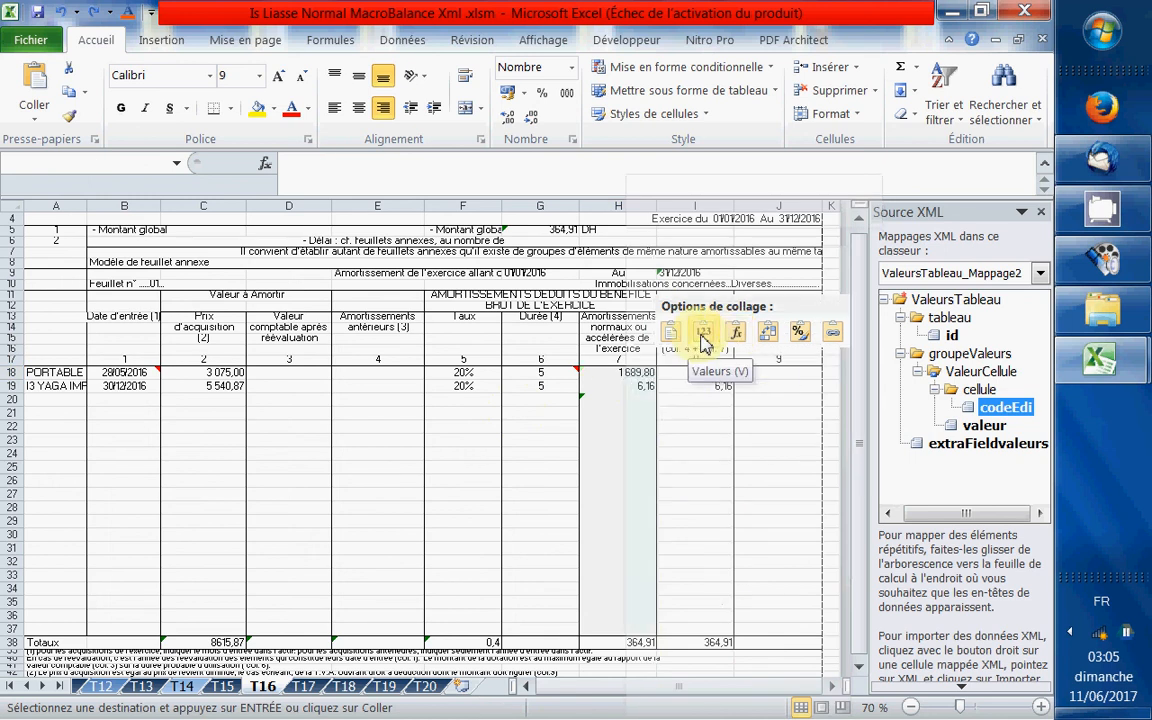
pyautogui.click(702, 336)
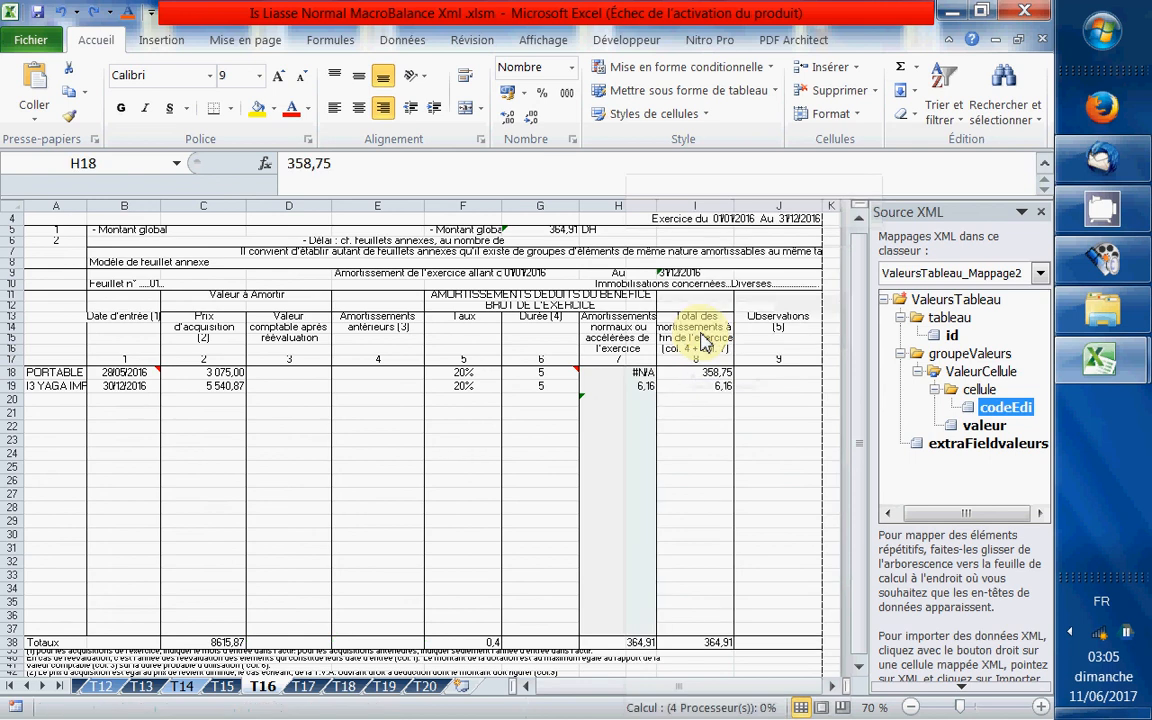
# Step: Clear the entries of the I3 YAGA IMPRIMANTE asset in row 19 of sheet T16, from the depreciation amount back to the name
pyautogui.click(636, 386)
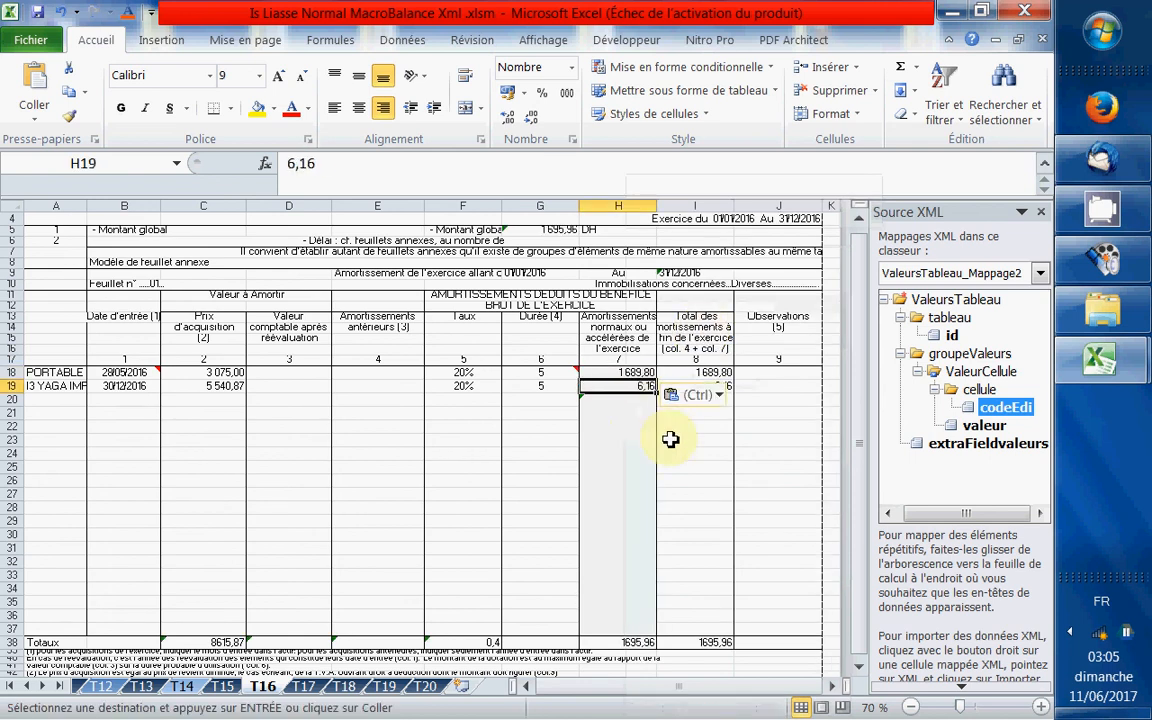
pyautogui.press('Delete')
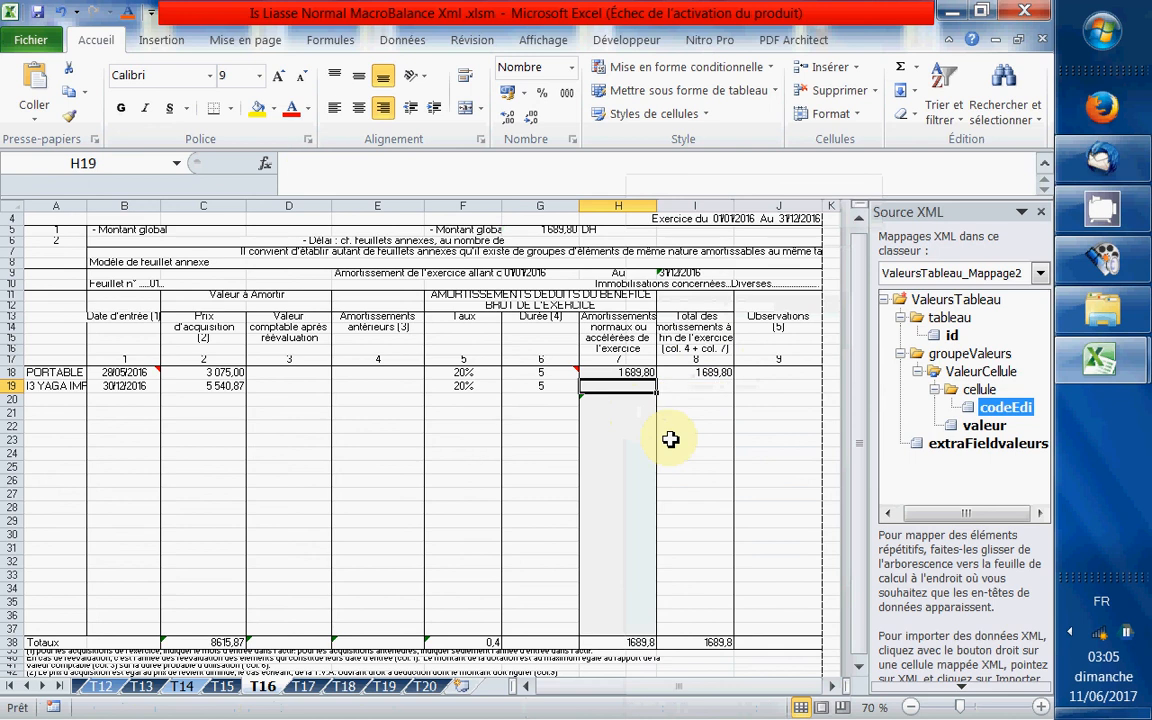
pyautogui.press('Left')
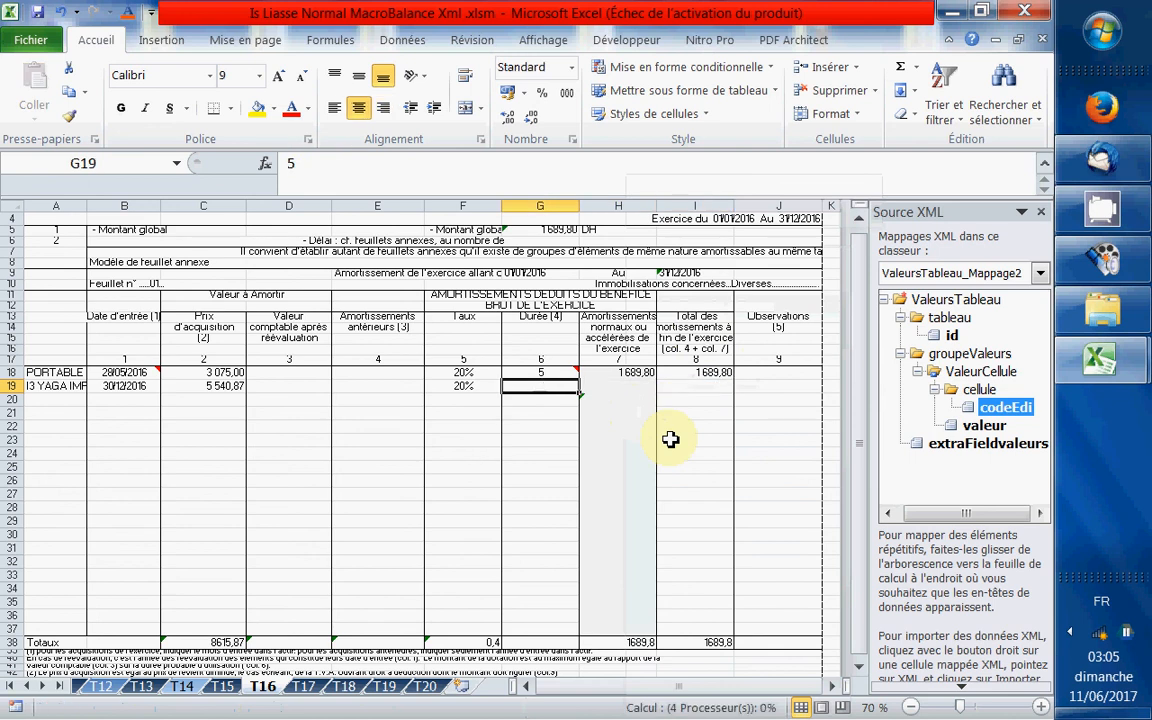
pyautogui.press('Delete')
pyautogui.press('Left')
pyautogui.press('Delete')
pyautogui.press('Left')
pyautogui.press('Left')
pyautogui.press('Left')
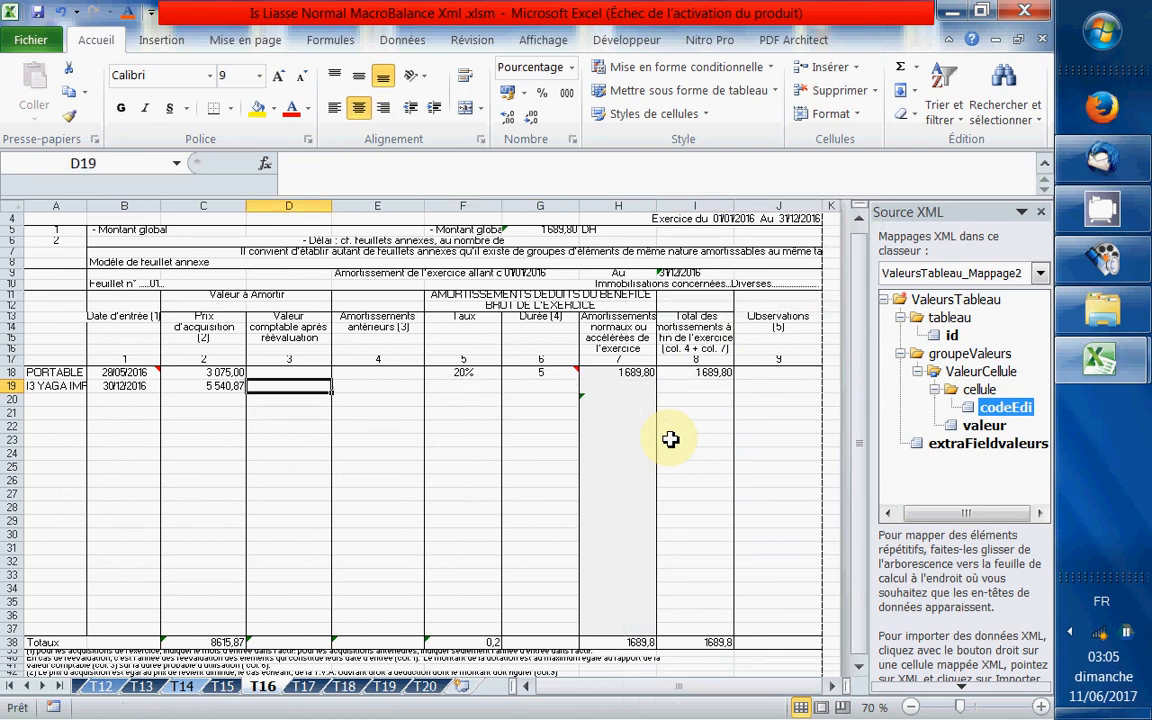
pyautogui.press('Delete')
pyautogui.press('Left')
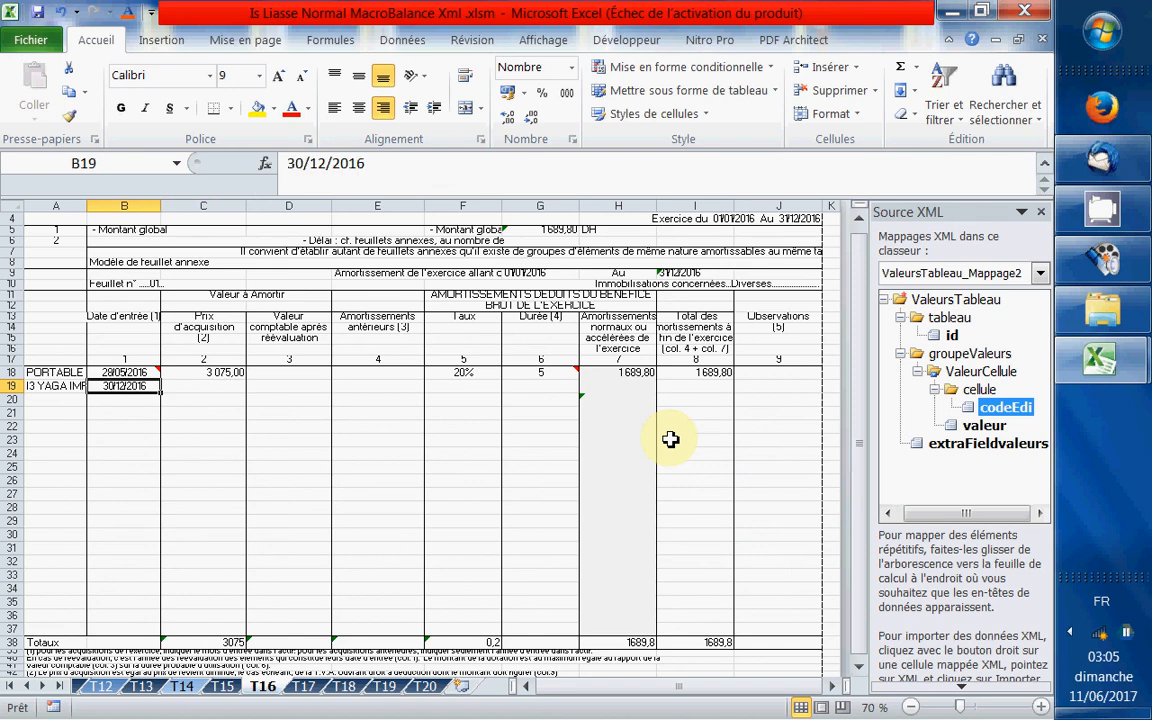
pyautogui.press('Delete')
pyautogui.press('Left')
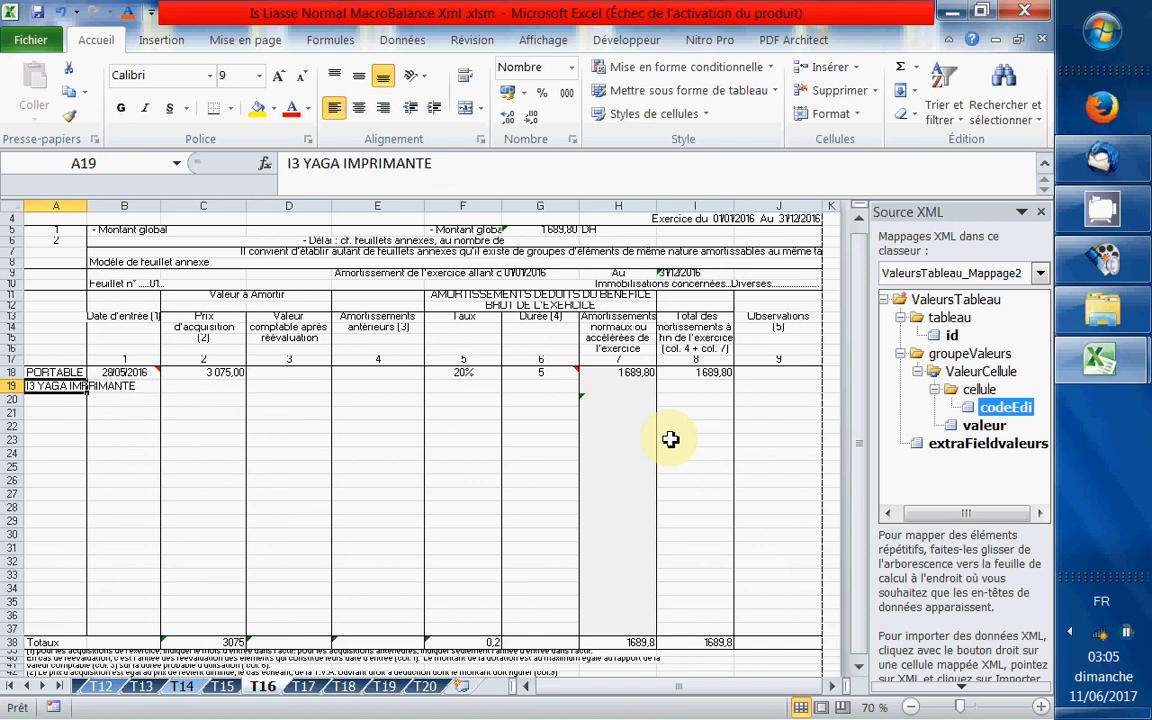
pyautogui.press('Delete')
pyautogui.press('Right')
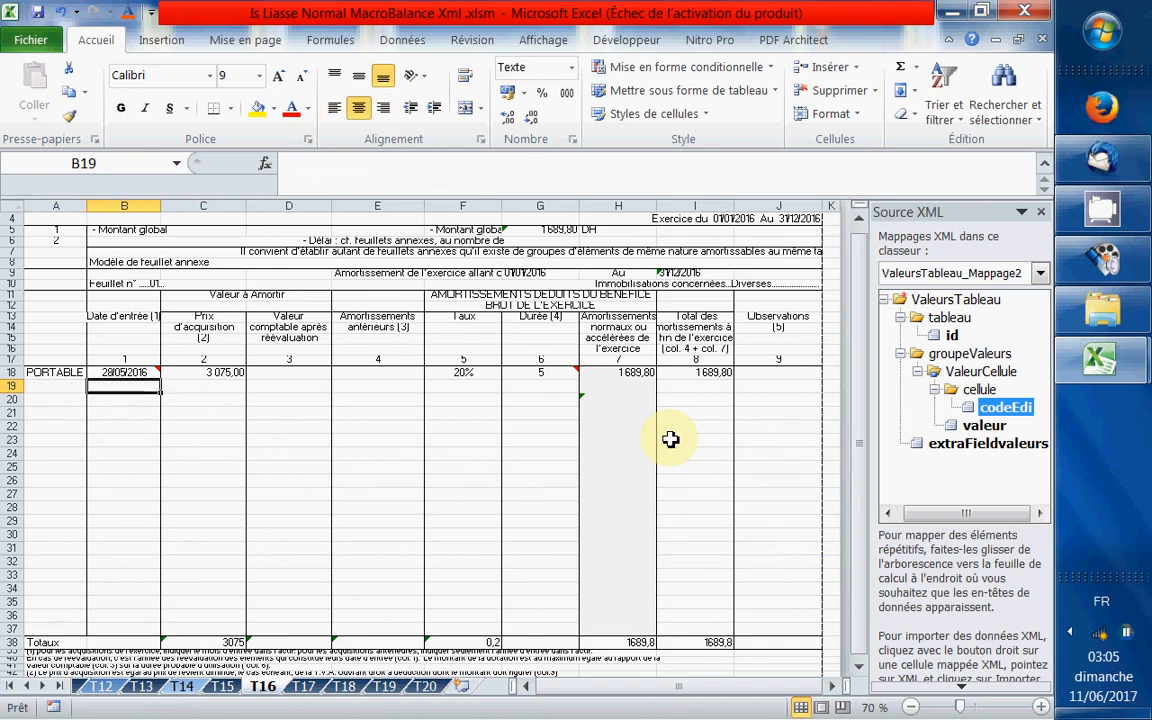
pyautogui.press('Up')
pyautogui.press('Right')
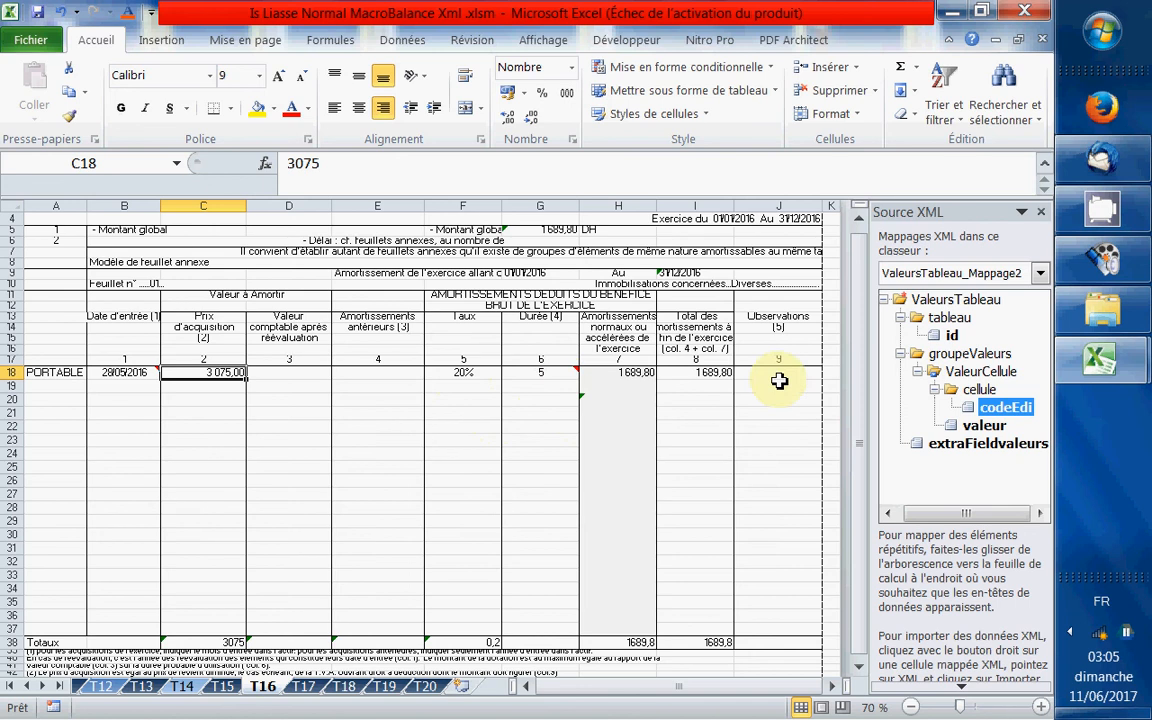
# Step: Return to sheet T8 and check the depreciation control cell C31 and its comment, along with the depreciation table
pyautogui.scroll(-3, 661, 487)
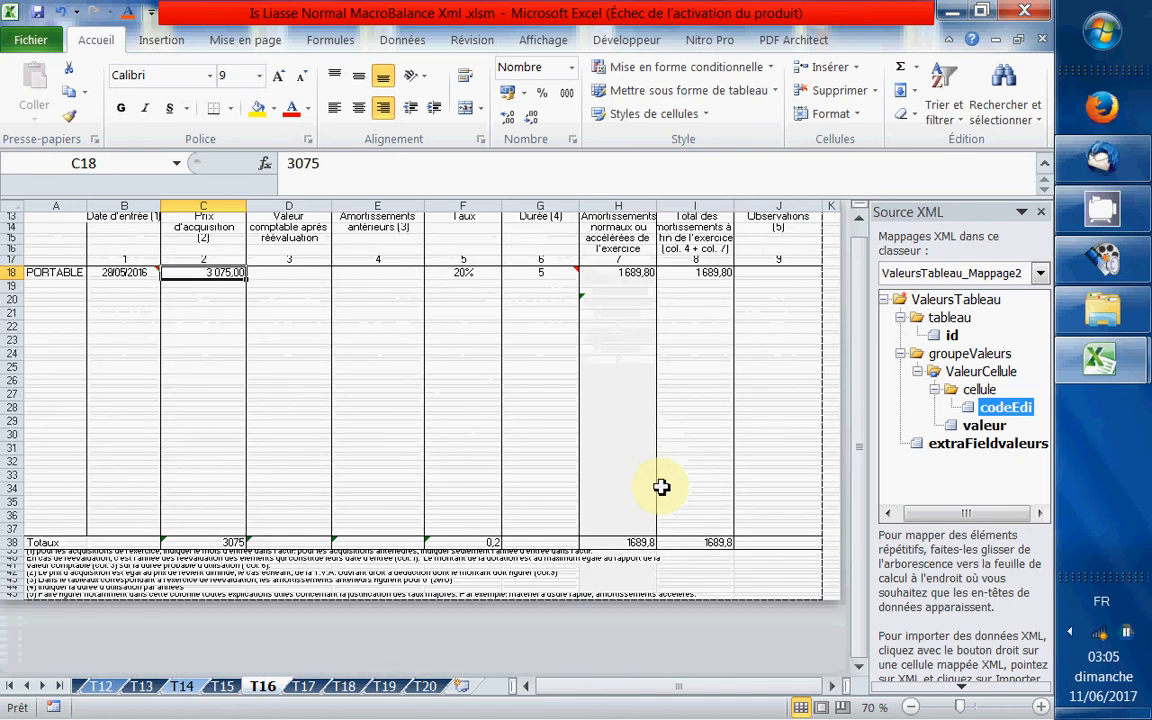
pyautogui.click(29, 687)
pyautogui.click(29, 687)
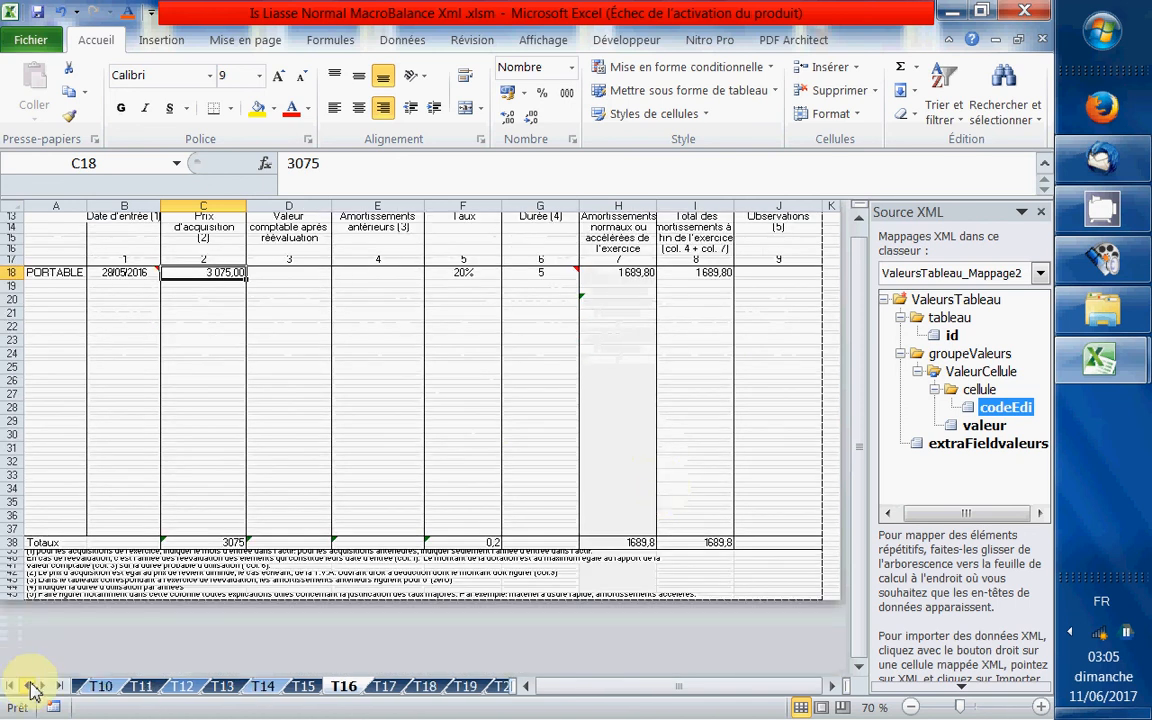
pyautogui.click(29, 687)
pyautogui.click(210, 686)
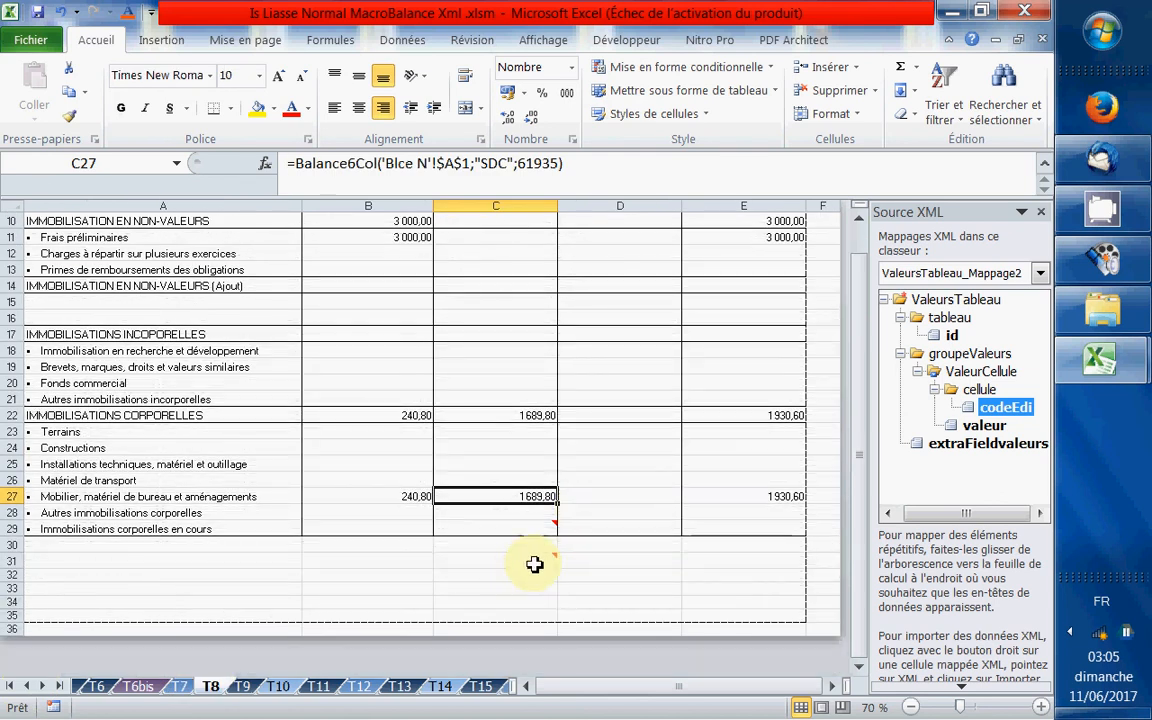
pyautogui.moveTo(535, 562)
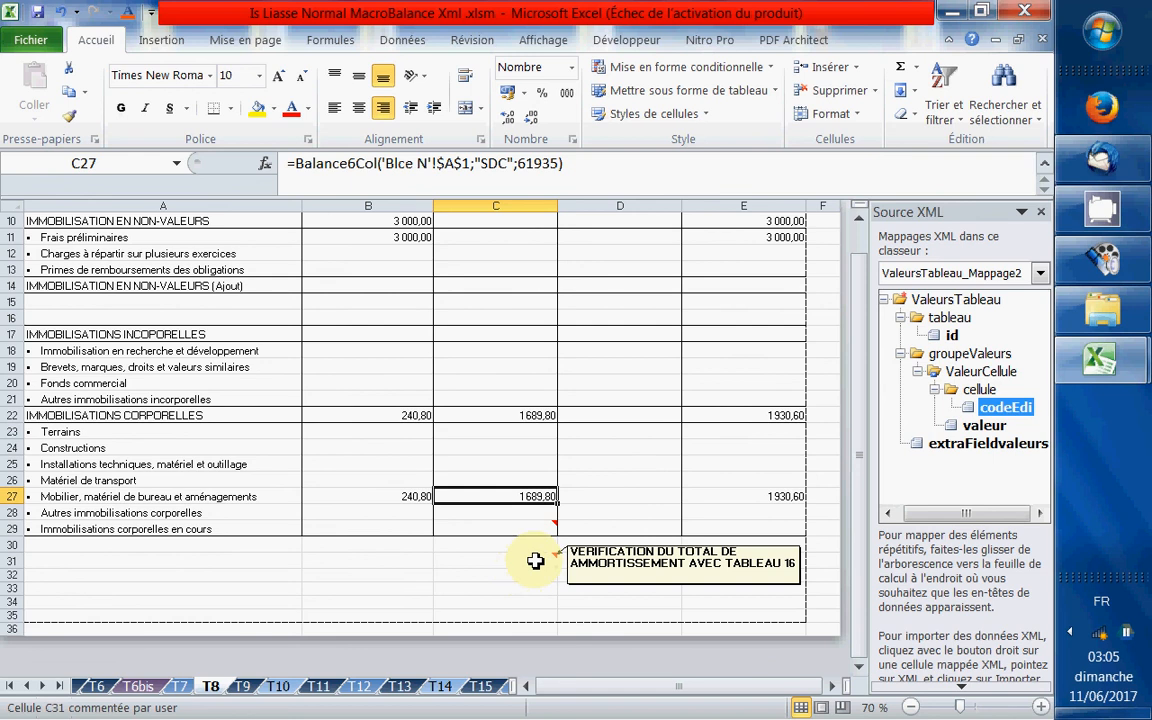
pyautogui.click(18, 686)
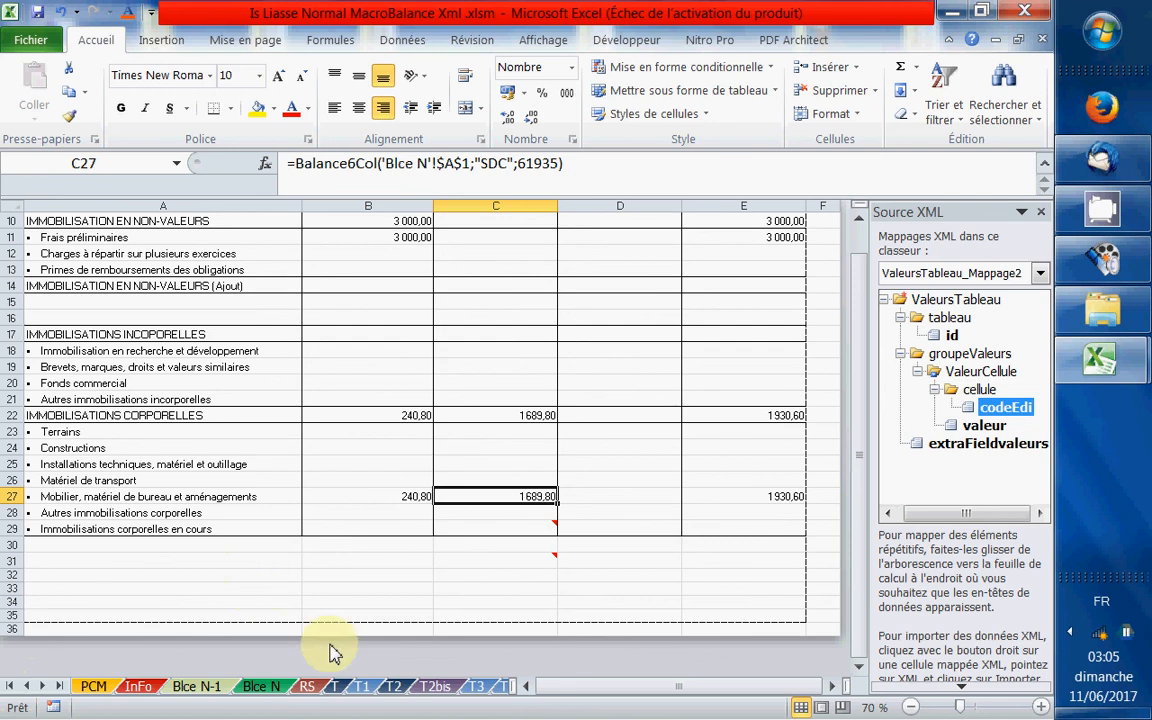
pyautogui.scroll(3, 329, 540)
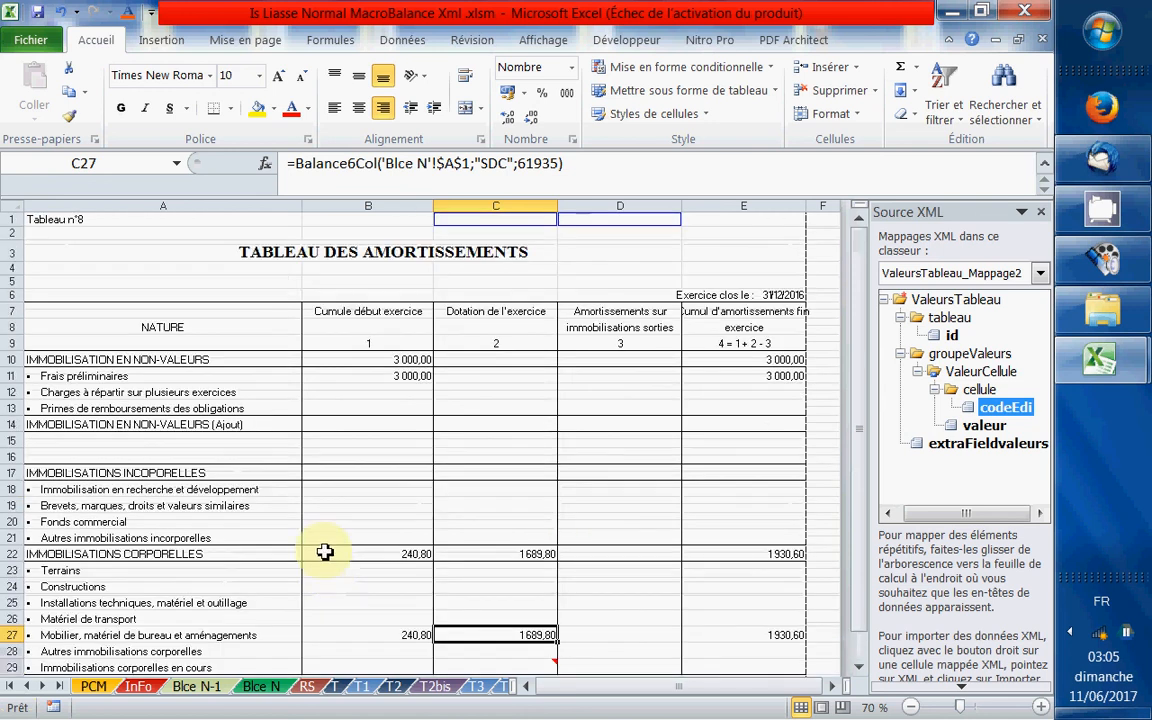
# Step: Show the RS sheet, switch to the Outils Xml folder and open liasse_Modele_Normal_exp.xml in Notepad++
pyautogui.click(308, 687)
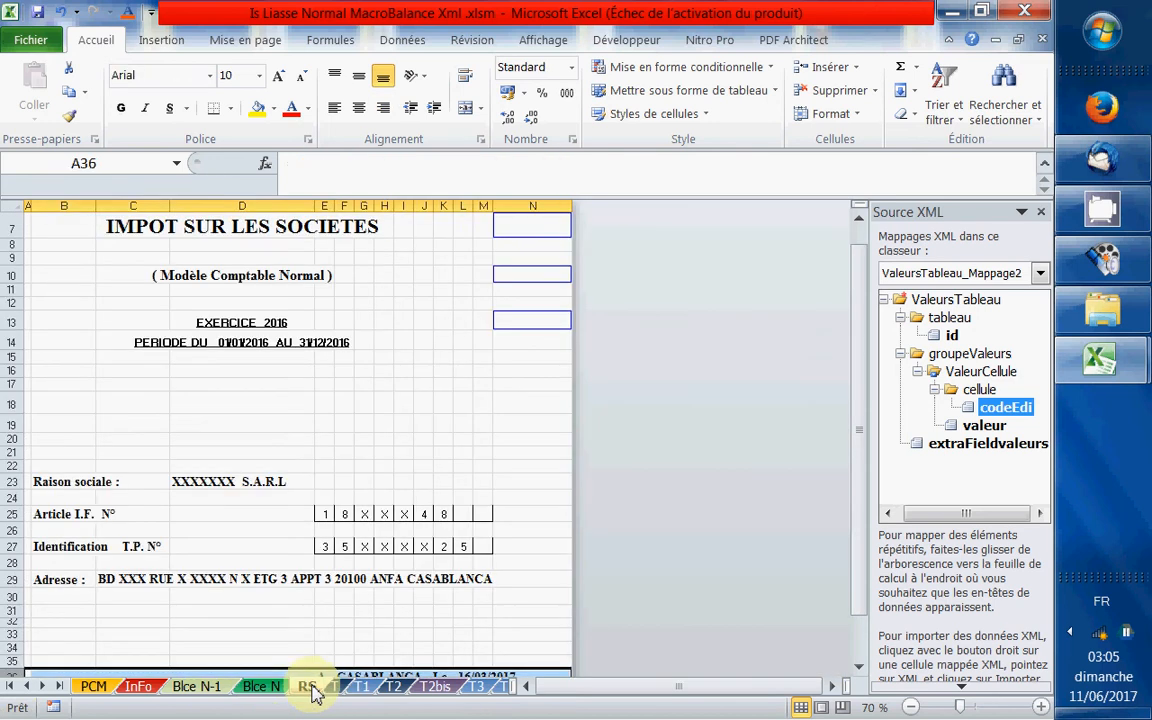
pyautogui.click(1100, 312)
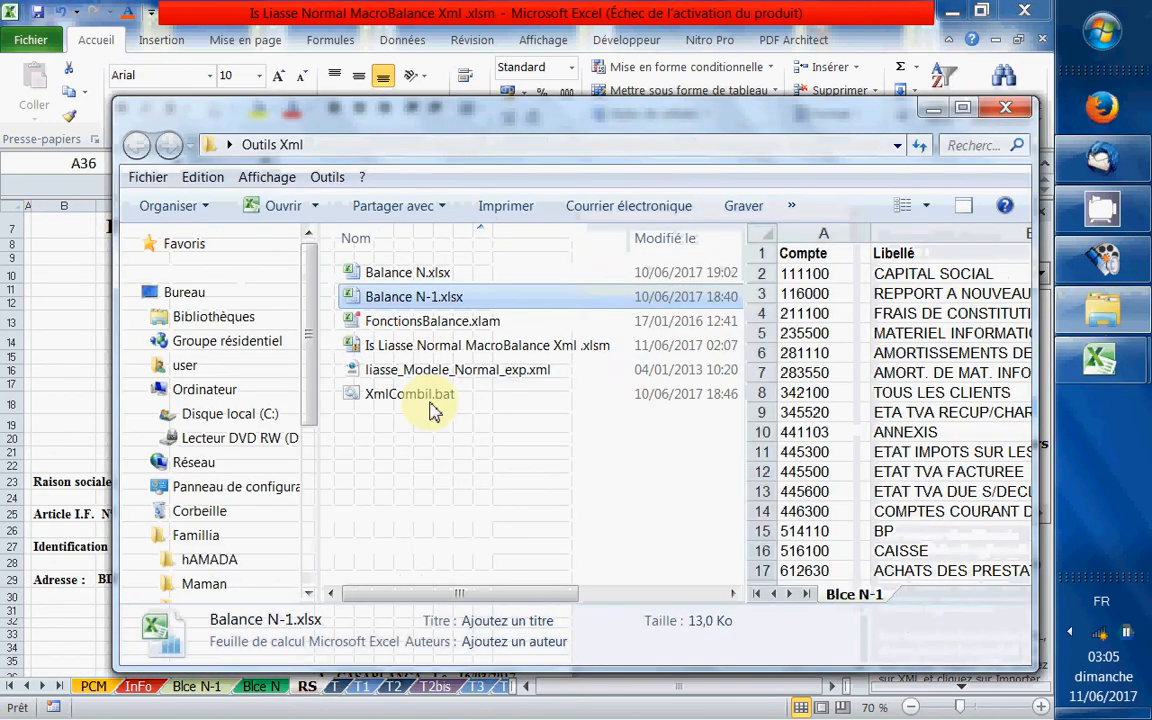
pyautogui.click(418, 369)
pyautogui.rightClick(420, 369)
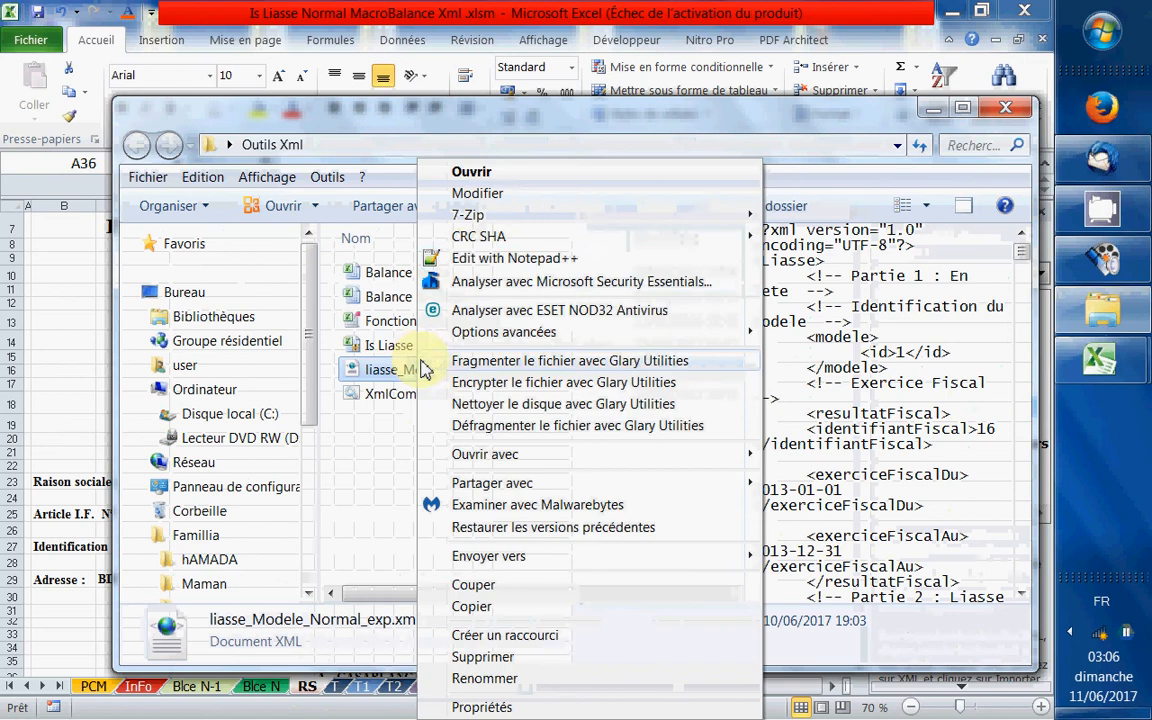
pyautogui.click(471, 258)
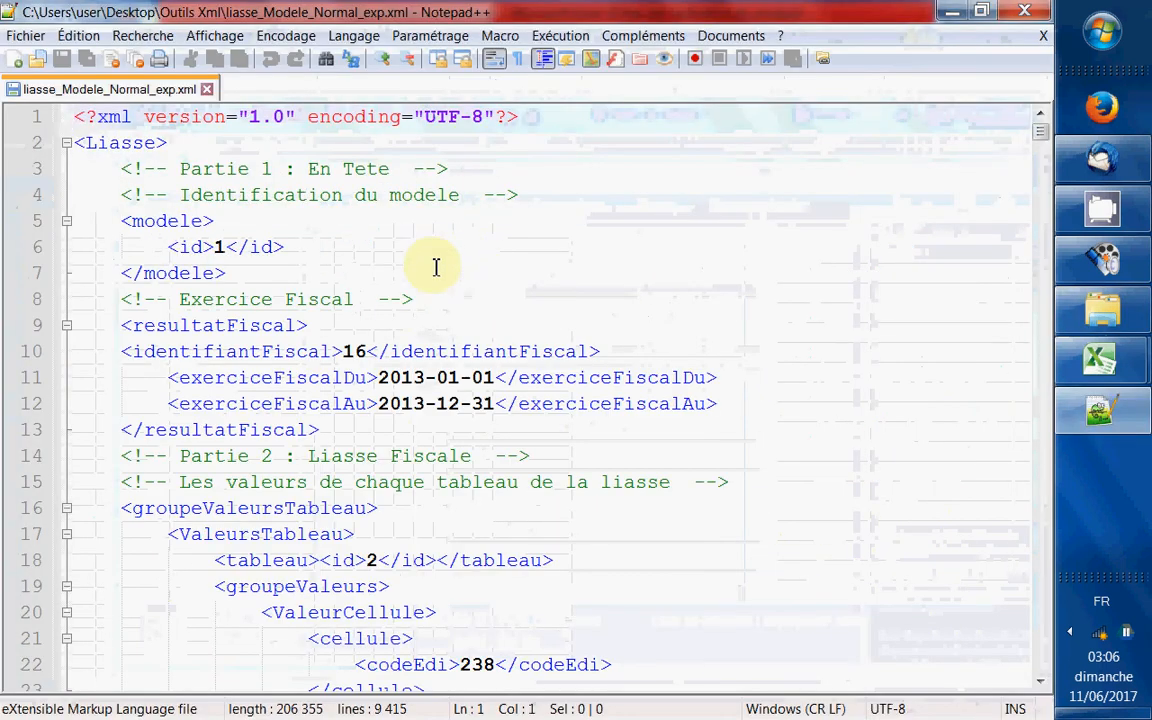
# Step: Examine the XML header by folding and reopening the Liasse root, collapsing the groupeValeursTableau block and selecting the modele id value
pyautogui.click(97, 142)
pyautogui.scroll(-3, 180, 270)
pyautogui.scroll(3, 150, 240)
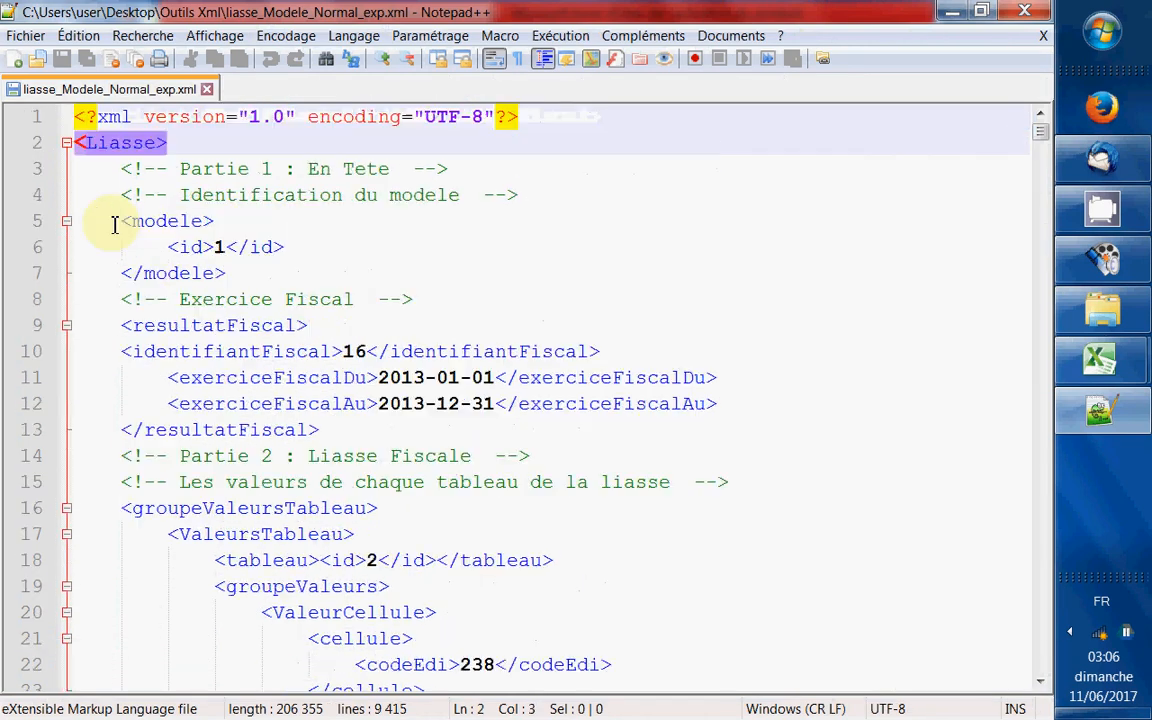
pyautogui.click(66, 143)
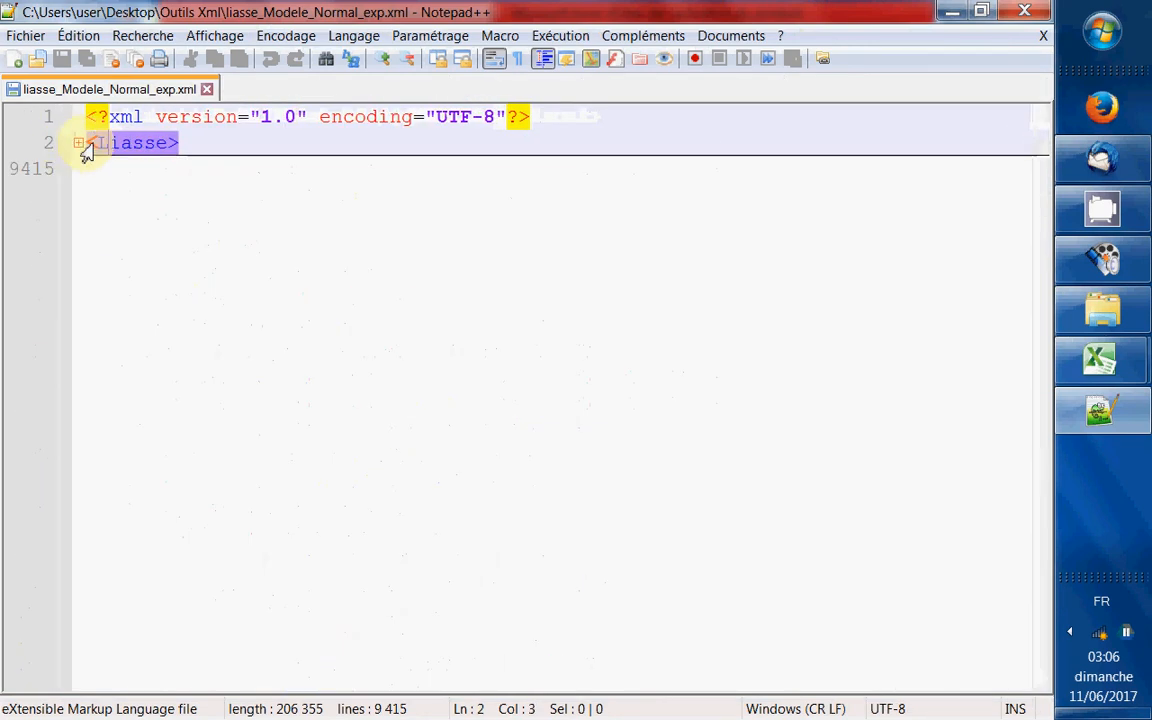
pyautogui.click(79, 143)
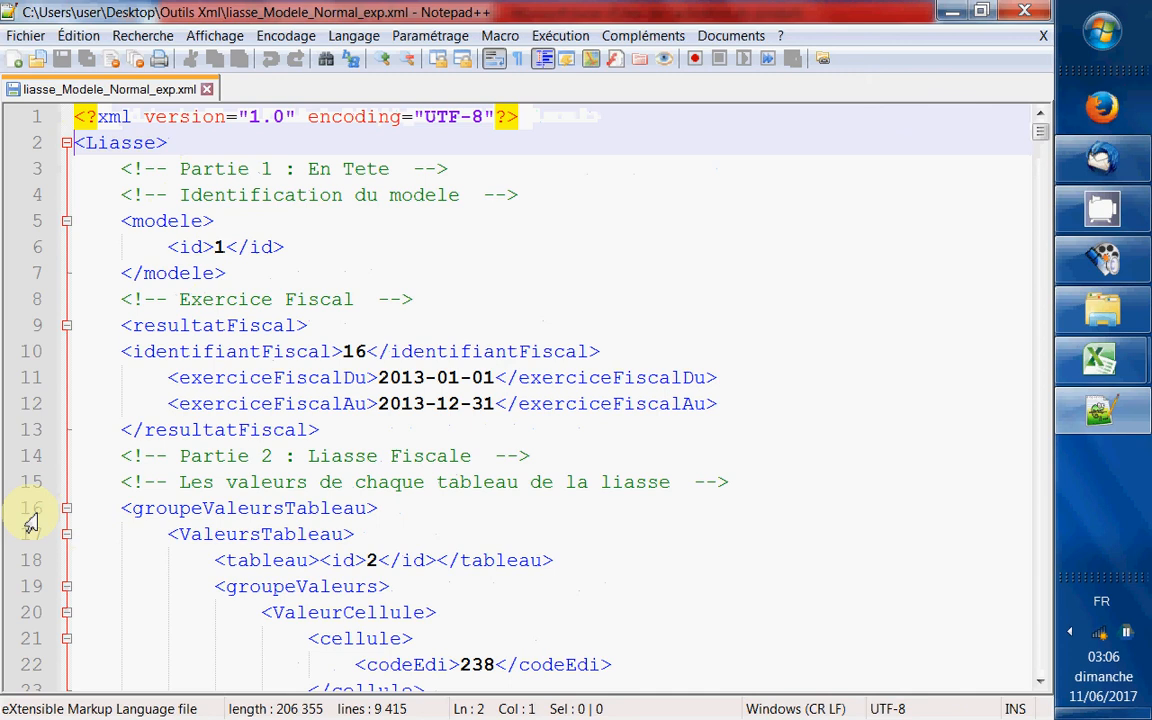
pyautogui.click(67, 509)
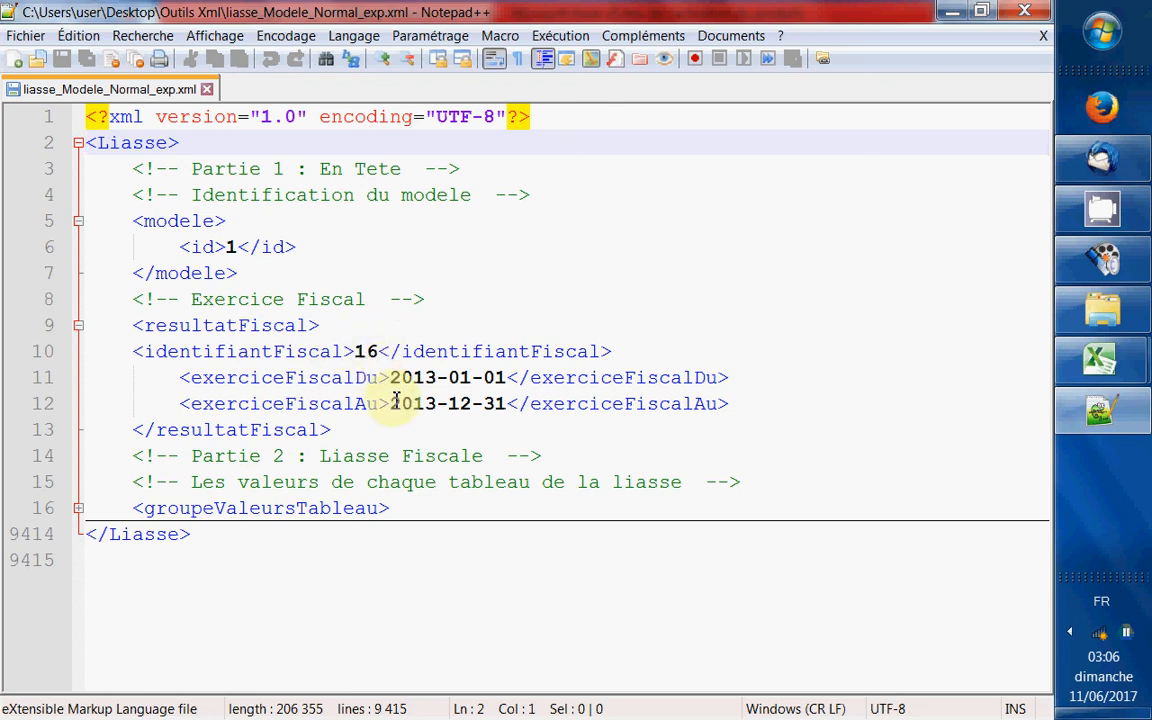
pyautogui.doubleClick(233, 247)
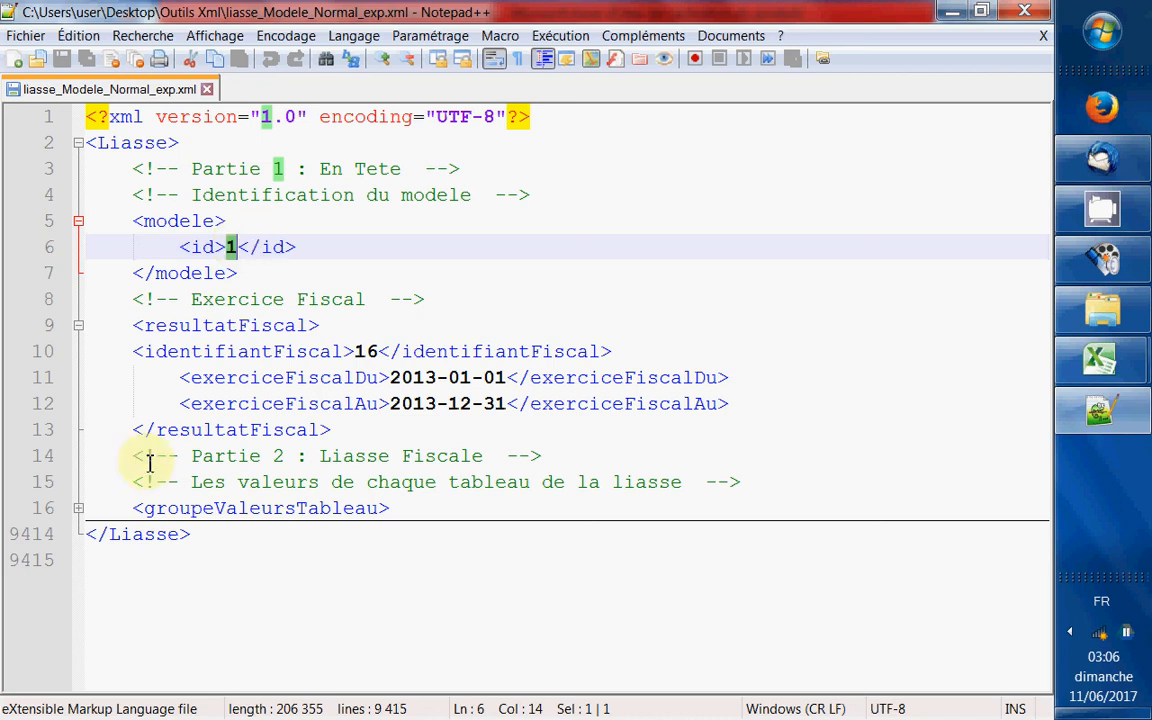
# Step: Expand groupeValeursTableau and collapse its ValeursTableau blocks one after another, from line 17 through line 6033
pyautogui.click(79, 508)
pyautogui.scroll(-2, 93, 509)
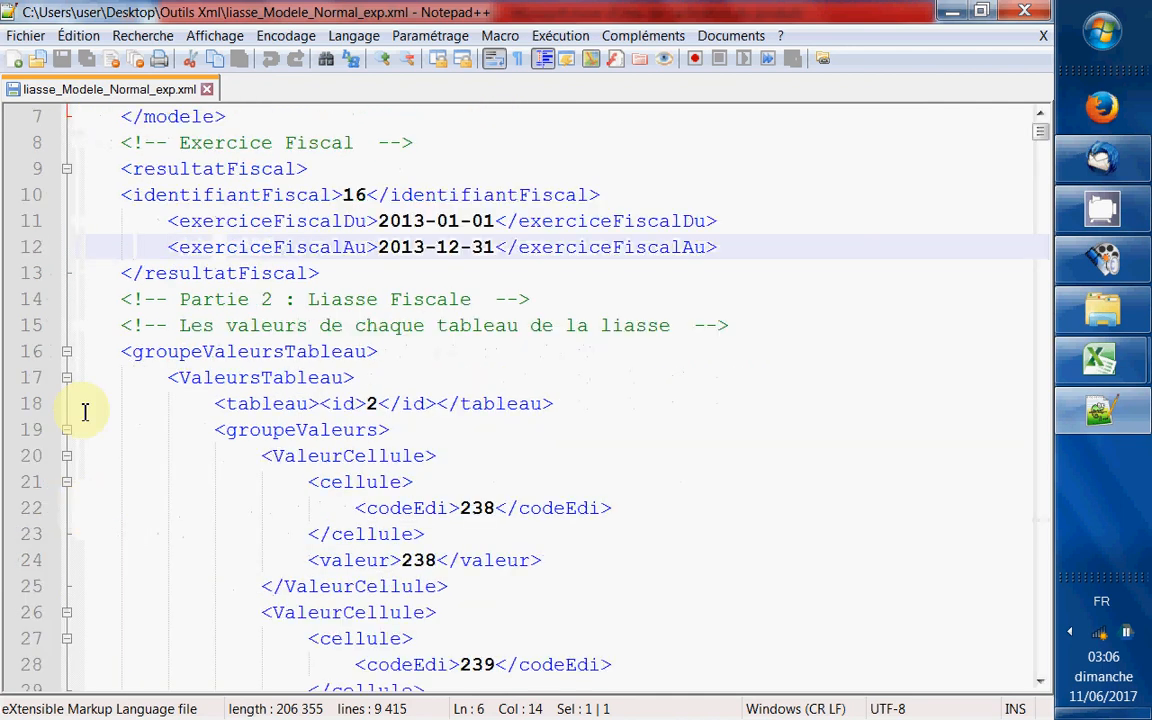
pyautogui.click(68, 379)
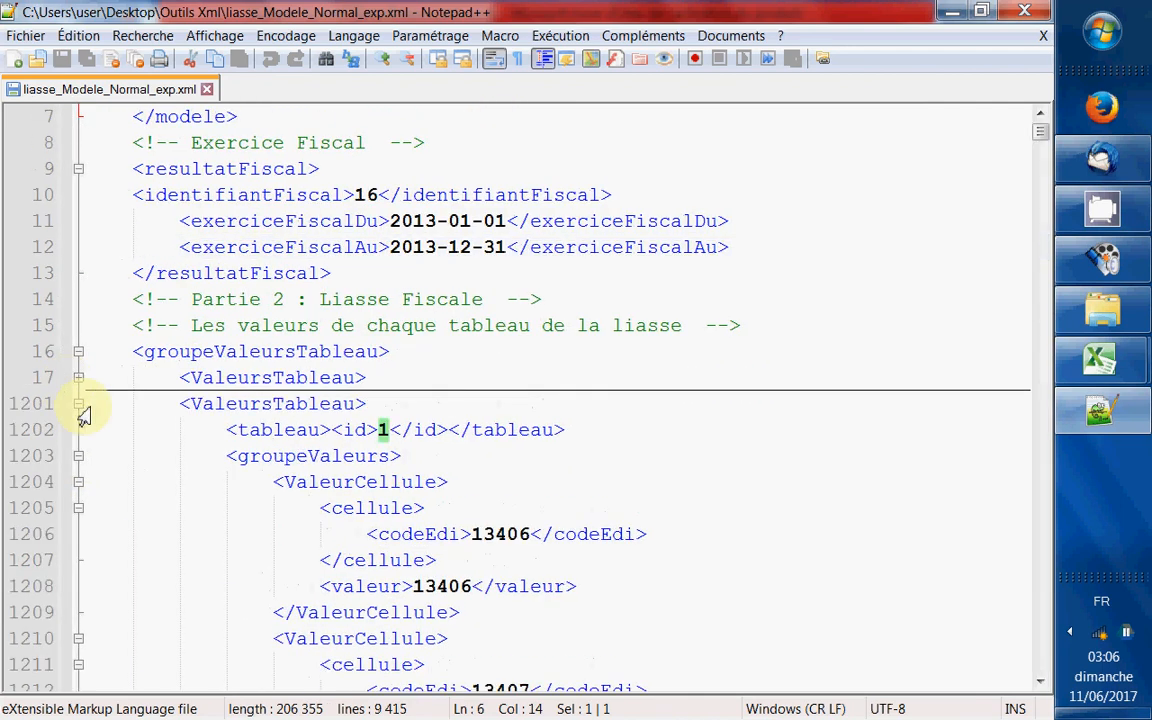
pyautogui.click(79, 406)
pyautogui.click(79, 431)
pyautogui.click(79, 457)
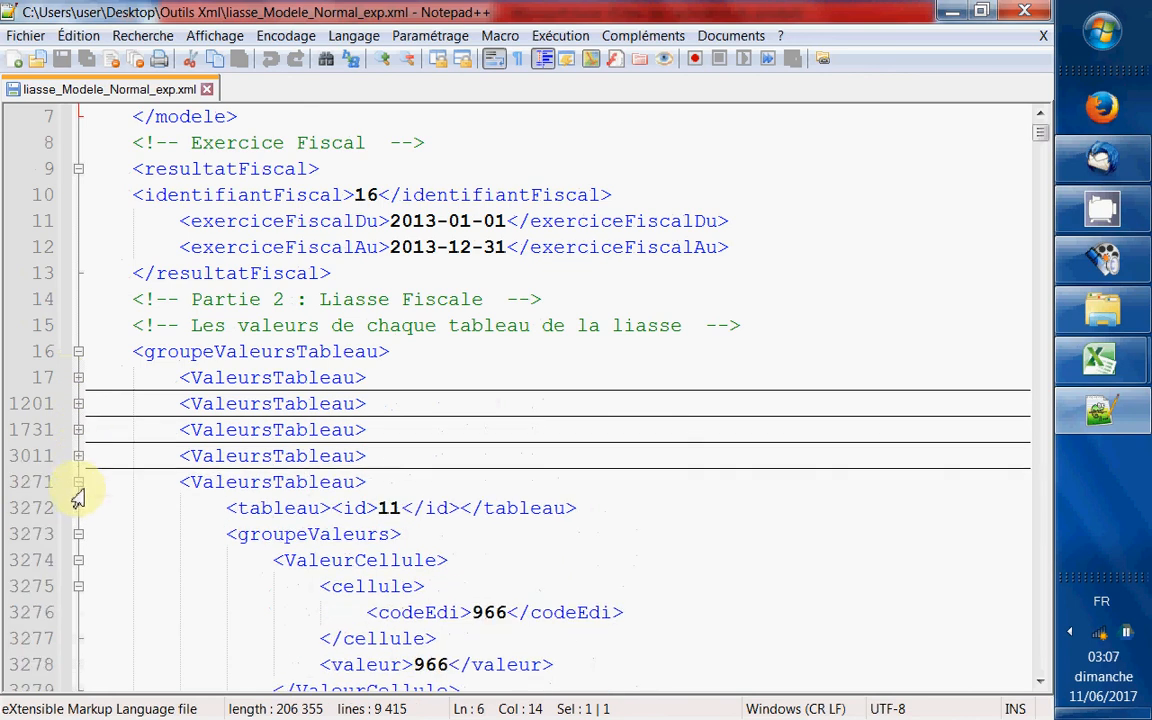
pyautogui.click(79, 483)
pyautogui.click(78, 509)
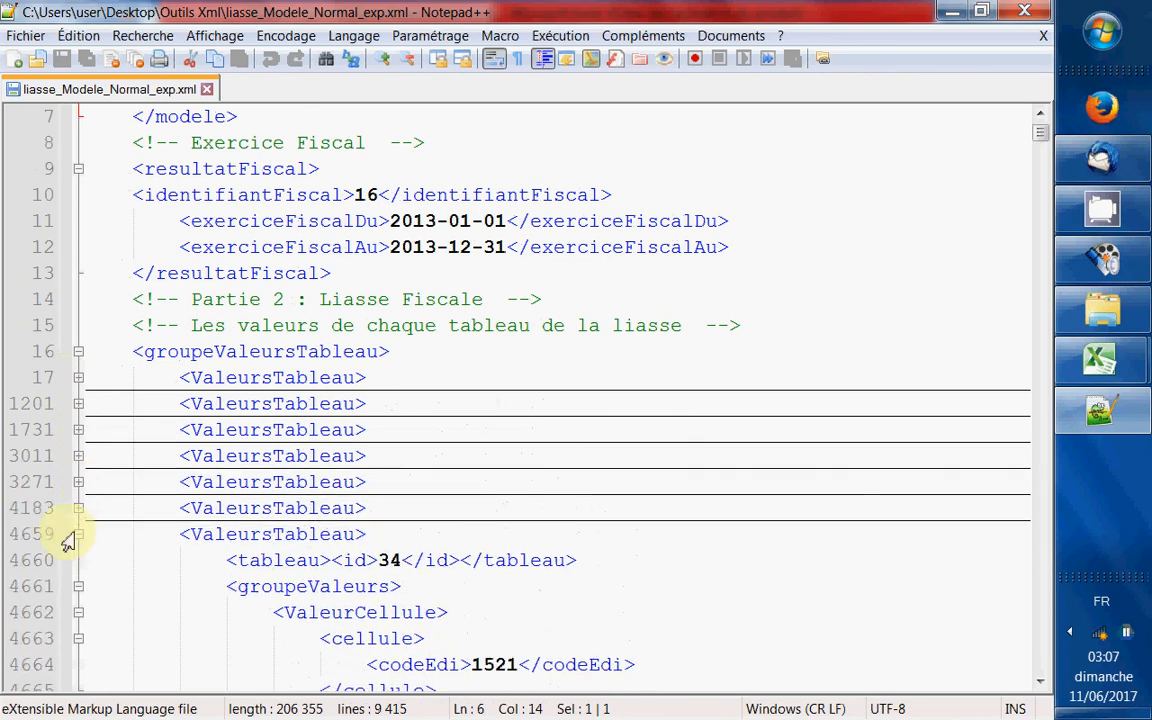
pyautogui.click(78, 536)
pyautogui.click(78, 562)
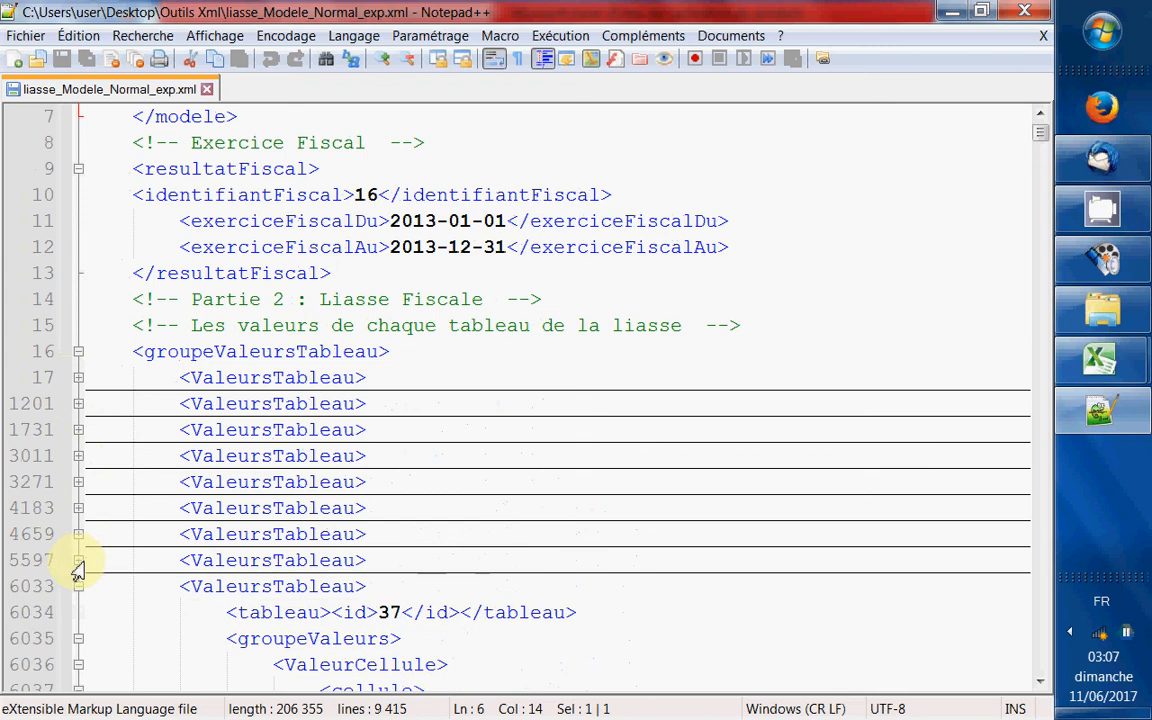
pyautogui.click(78, 588)
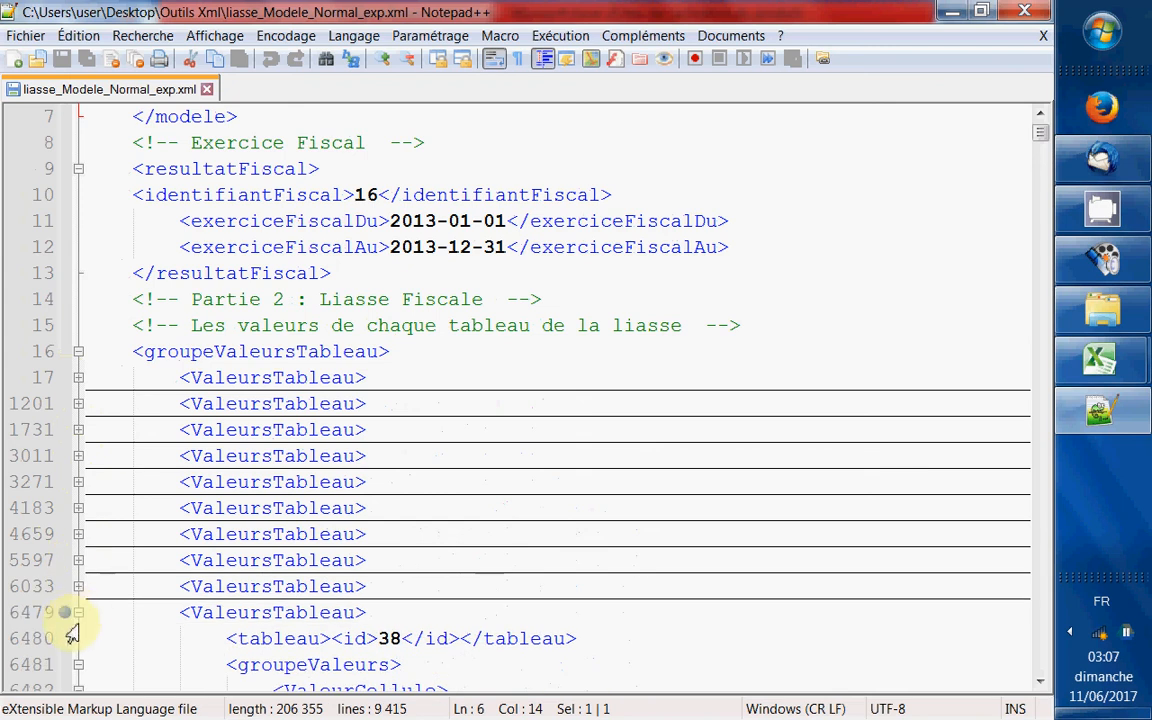
# Step: Collapse the remaining expanded ValeursTableau blocks in liasse_Modele_Normal_exp.xml, from line 6479 through line 8145
pyautogui.click(78, 613)
pyautogui.click(78, 639)
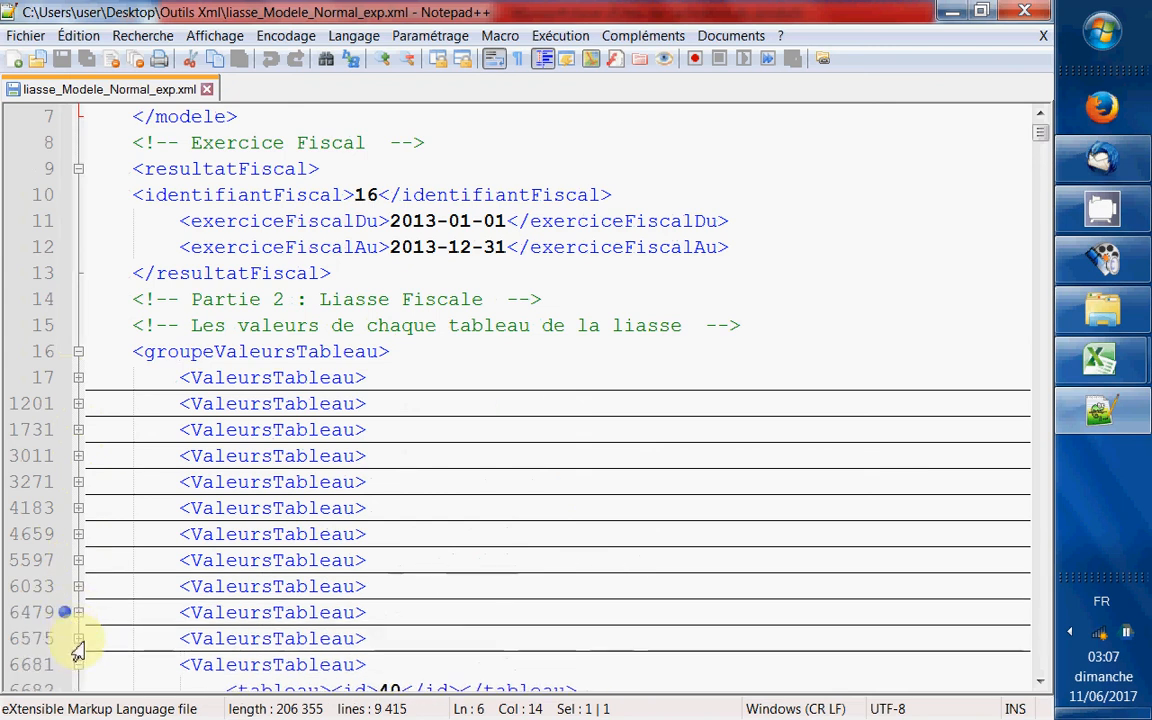
pyautogui.scroll(-2, 89, 562)
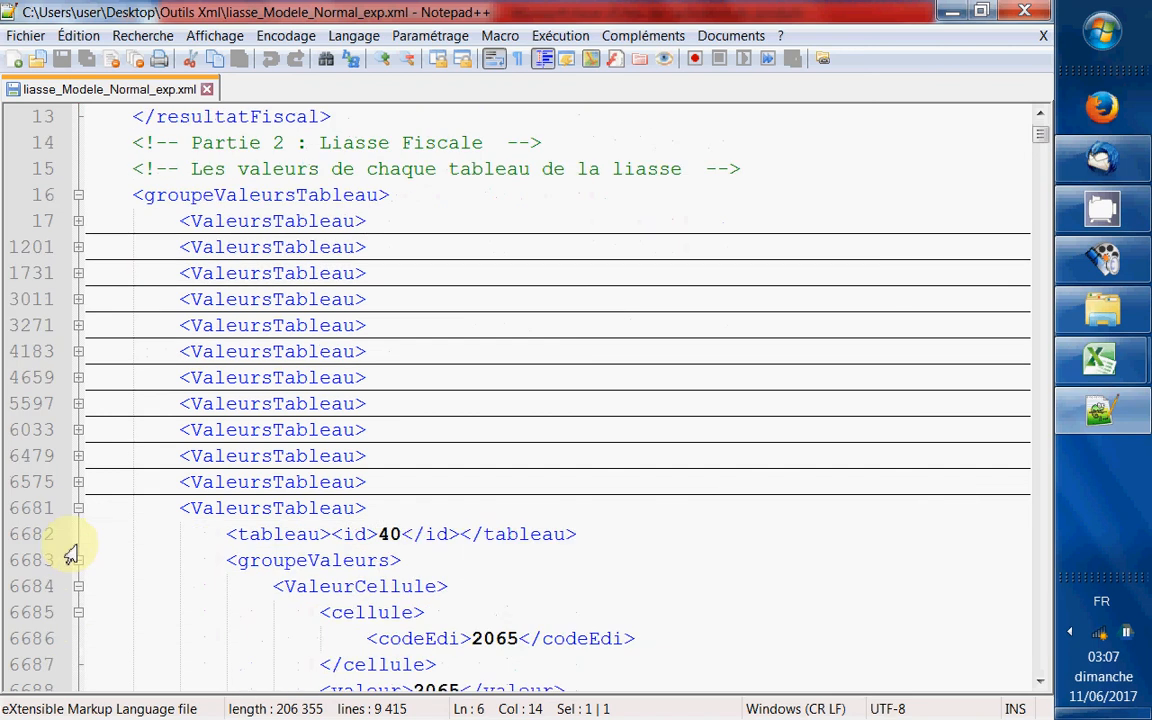
pyautogui.click(78, 508)
pyautogui.click(78, 534)
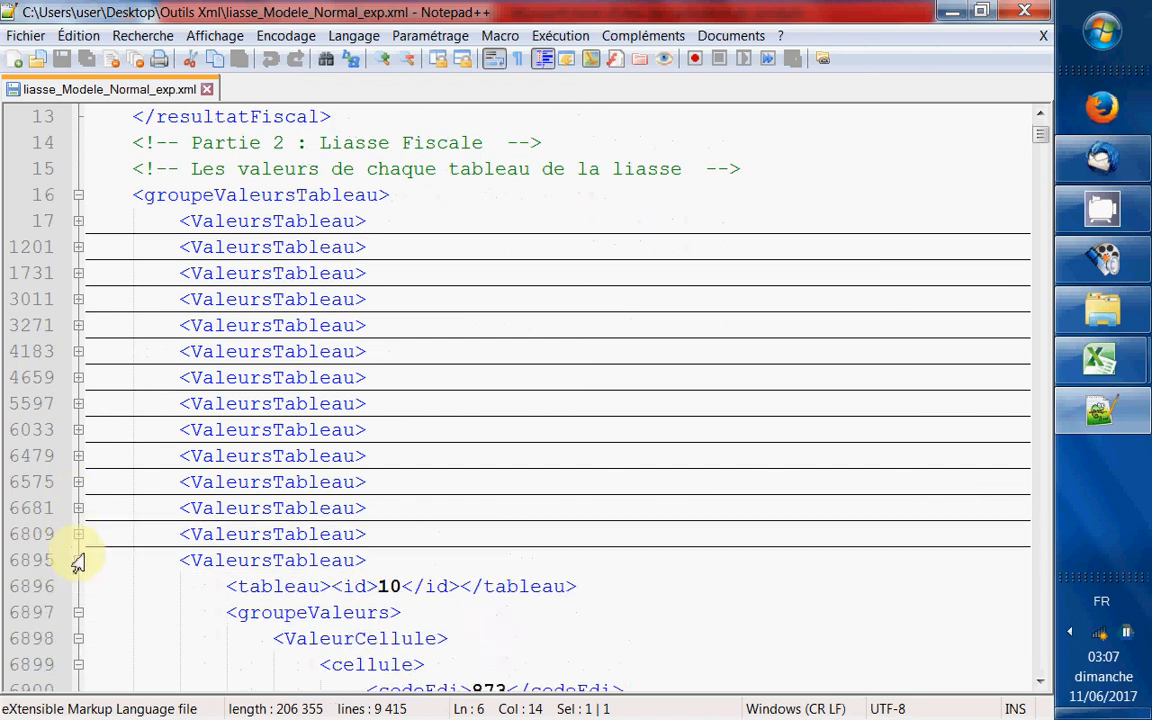
pyautogui.click(78, 560)
pyautogui.click(78, 586)
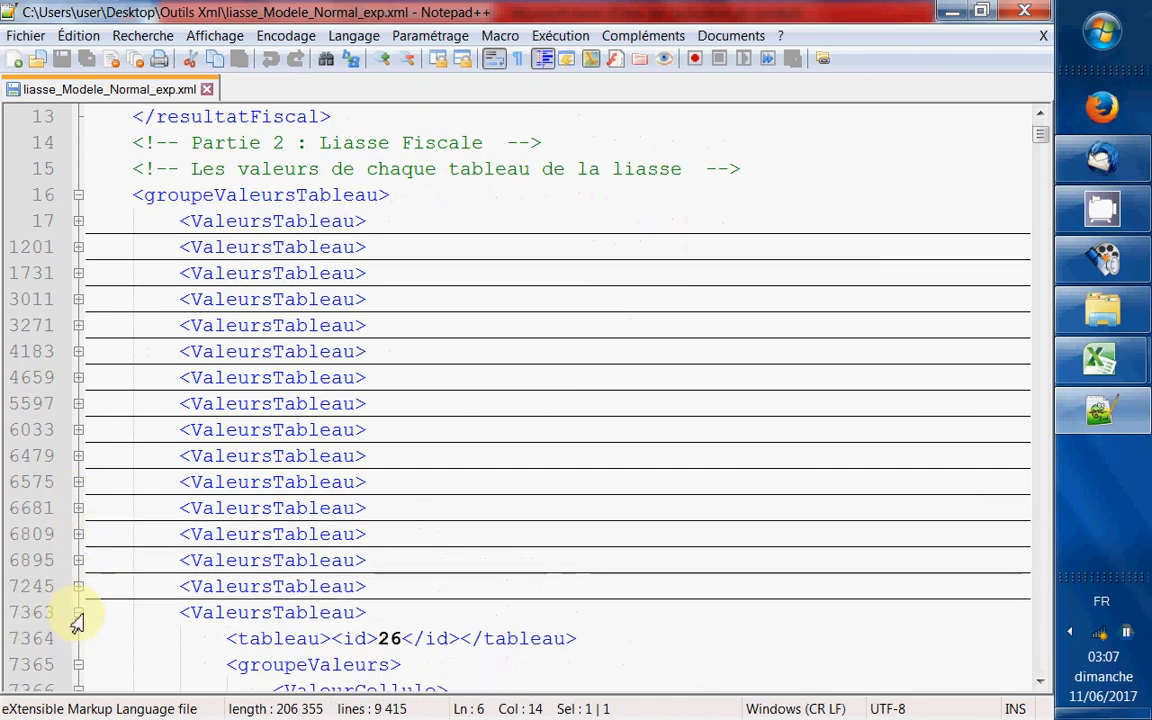
pyautogui.click(78, 612)
pyautogui.click(78, 638)
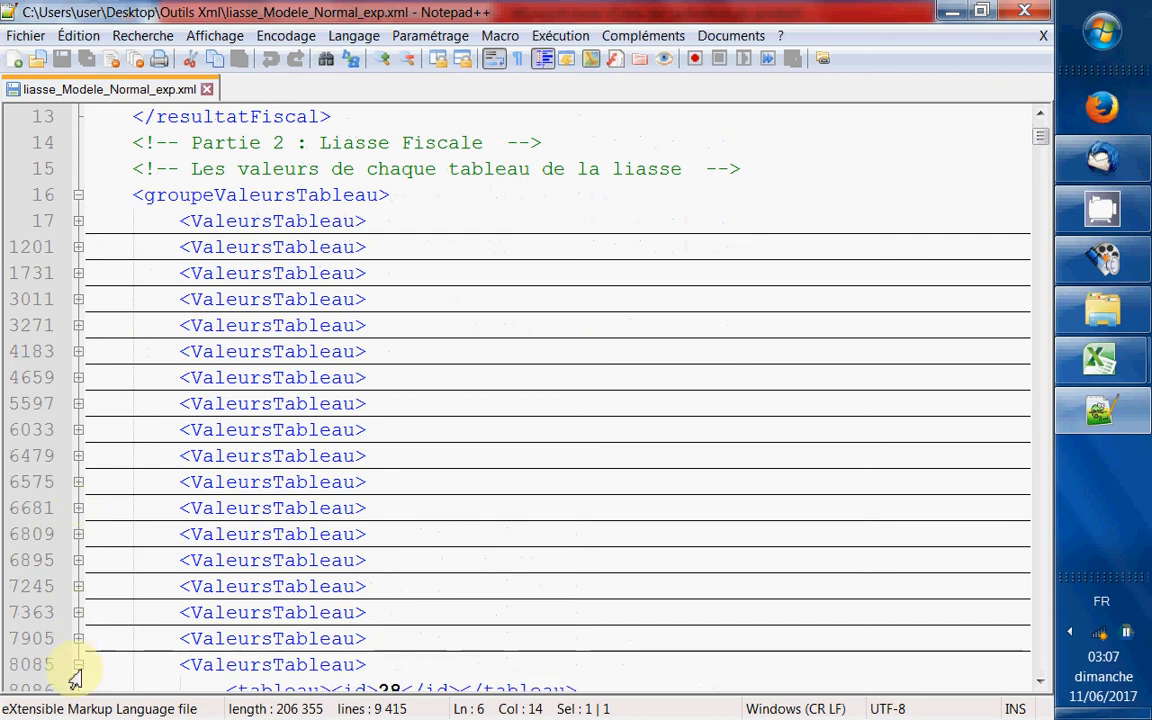
pyautogui.click(78, 664)
pyautogui.scroll(-1, 82, 665)
pyautogui.scroll(-1, 82, 665)
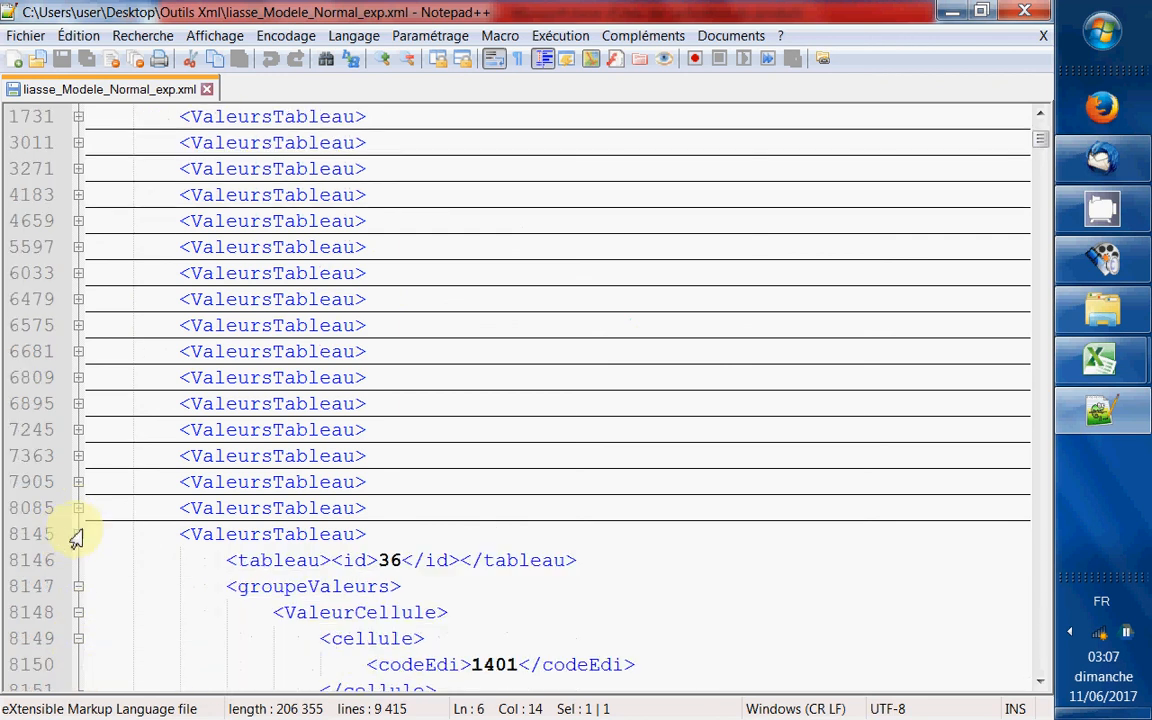
pyautogui.click(78, 536)
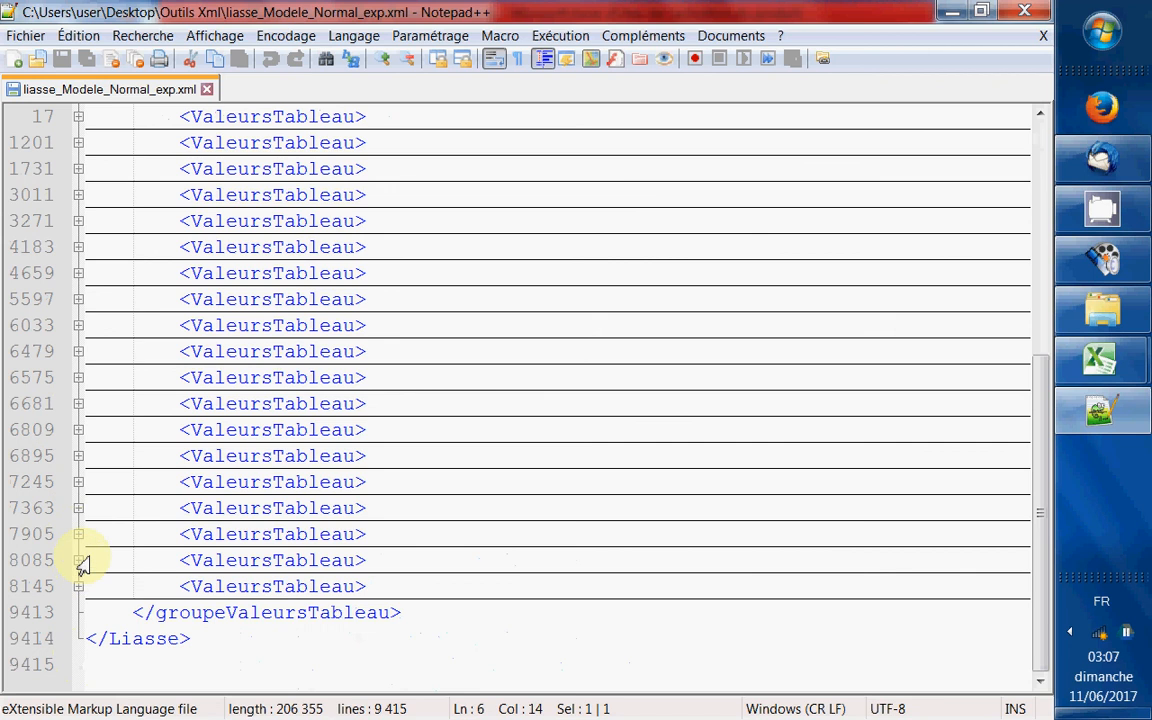
pyautogui.scroll(3, 267, 504)
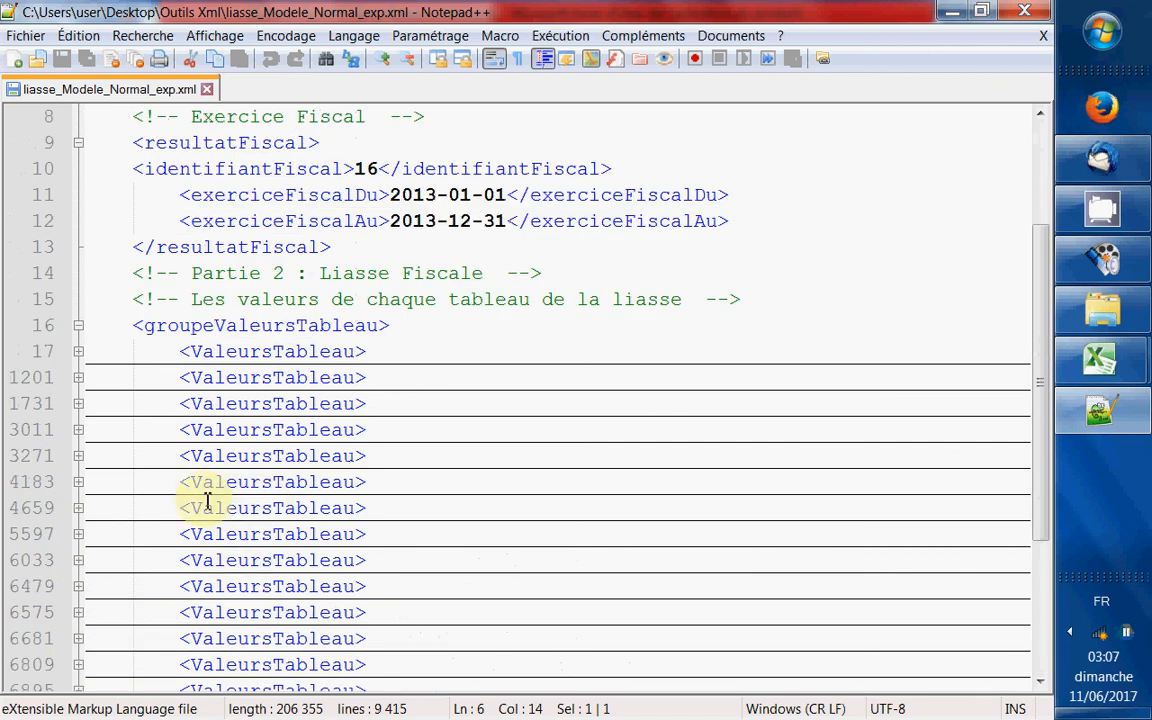
pyautogui.scroll(-2, 264, 425)
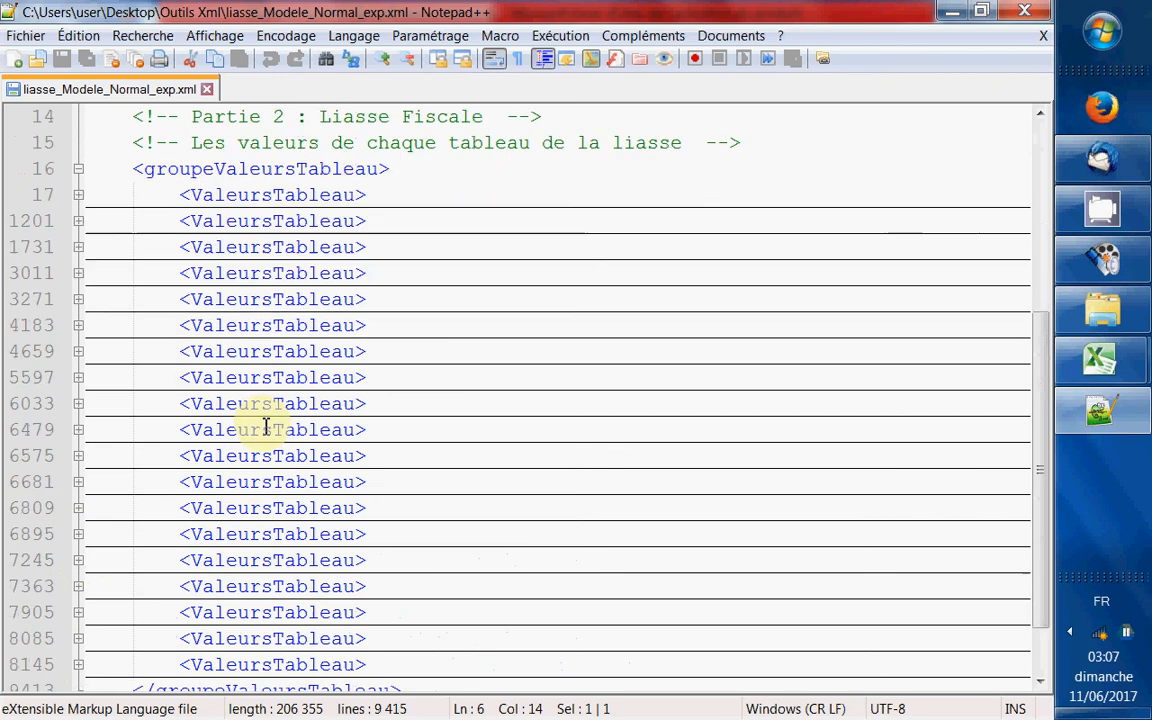
pyautogui.scroll(-1, 266, 427)
pyautogui.scroll(2, 270, 423)
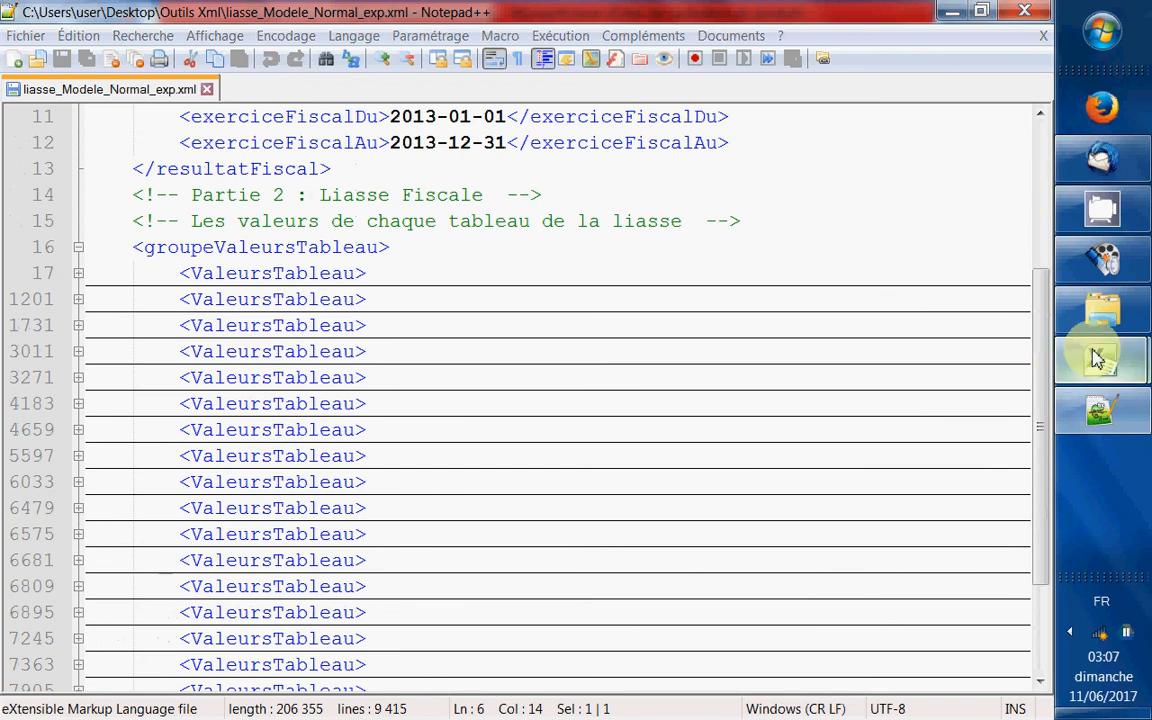
# Step: Switch to the Is Liasse Normal MacroBalance Xml workbook in Excel and select mapped cell N7 on the RS sheet
pyautogui.moveTo(1088, 350)
pyautogui.click(882, 283)
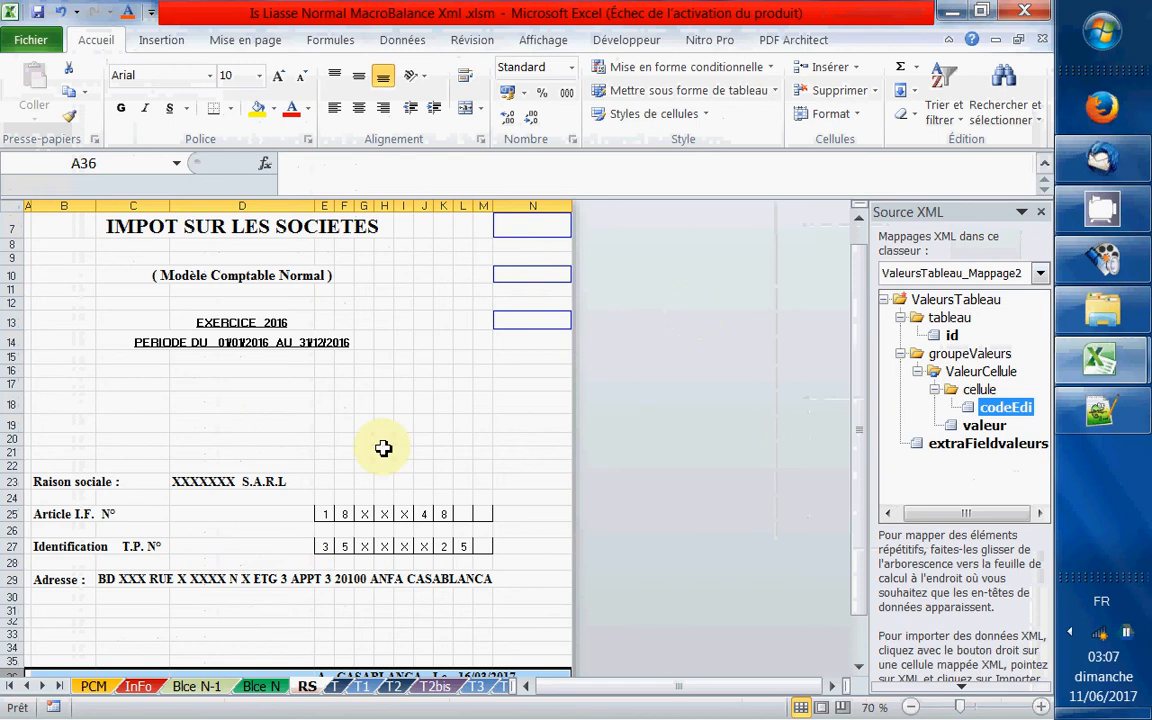
pyautogui.click(344, 402)
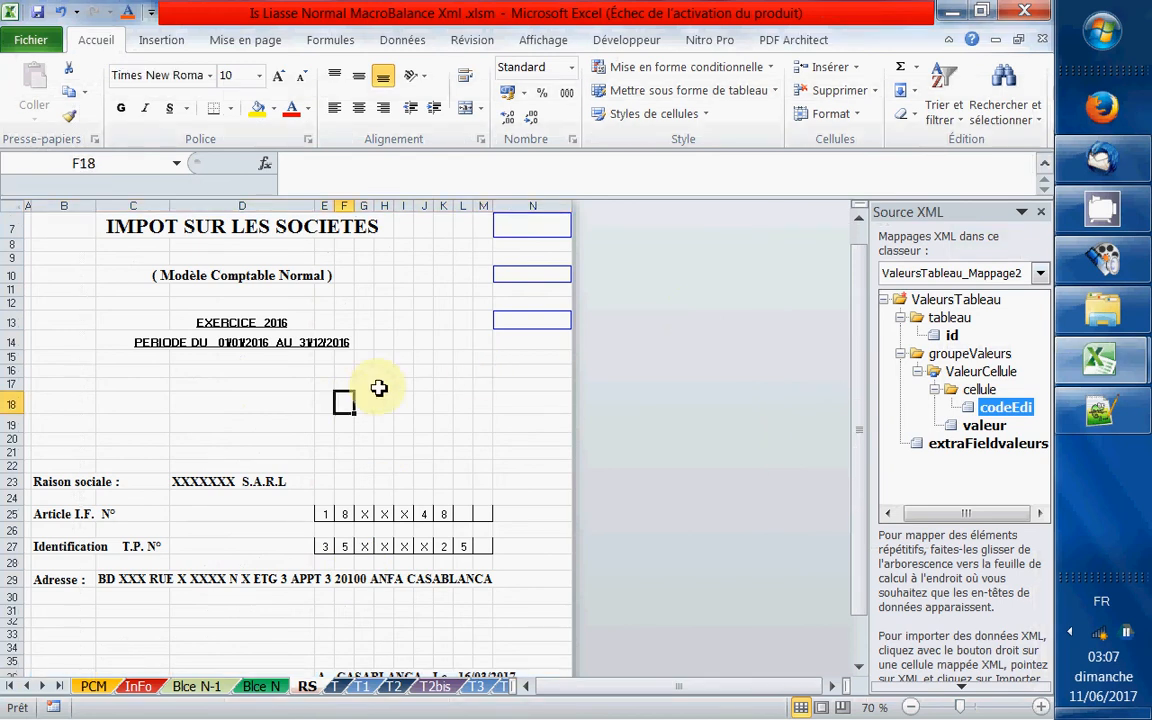
pyautogui.click(507, 232)
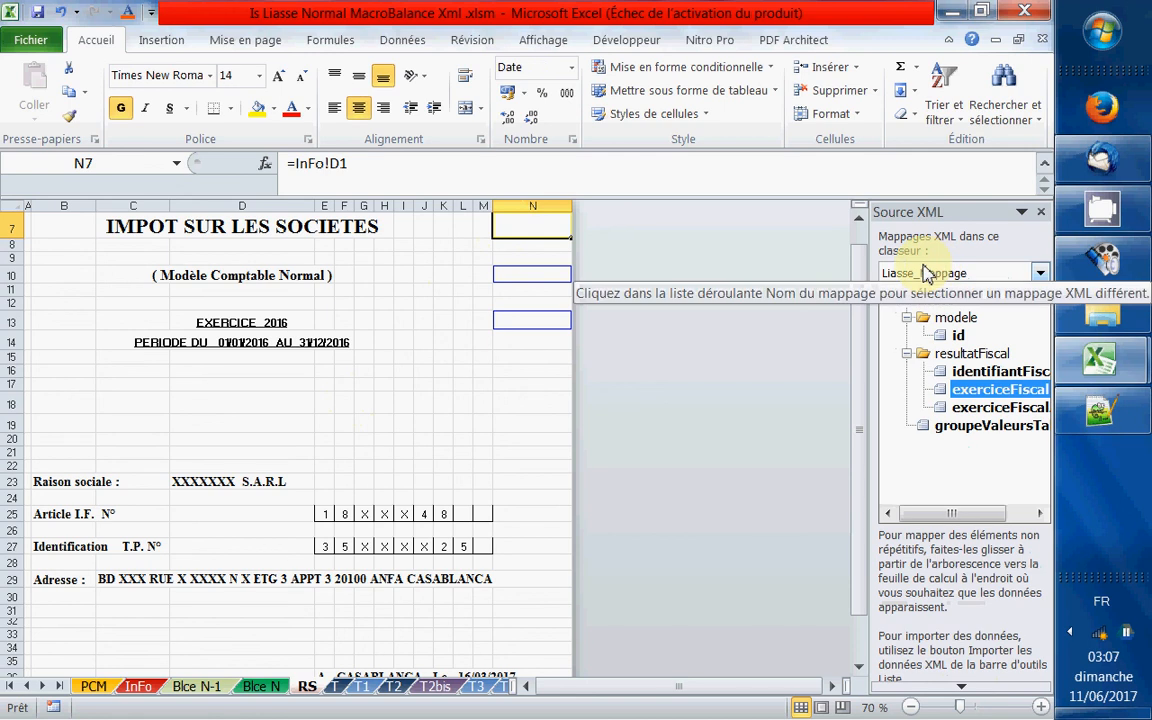
# Step: Start an XML data export of the Liasse_Mappage map and enter PAGE DE GARDE as the file name
pyautogui.click(640, 43)
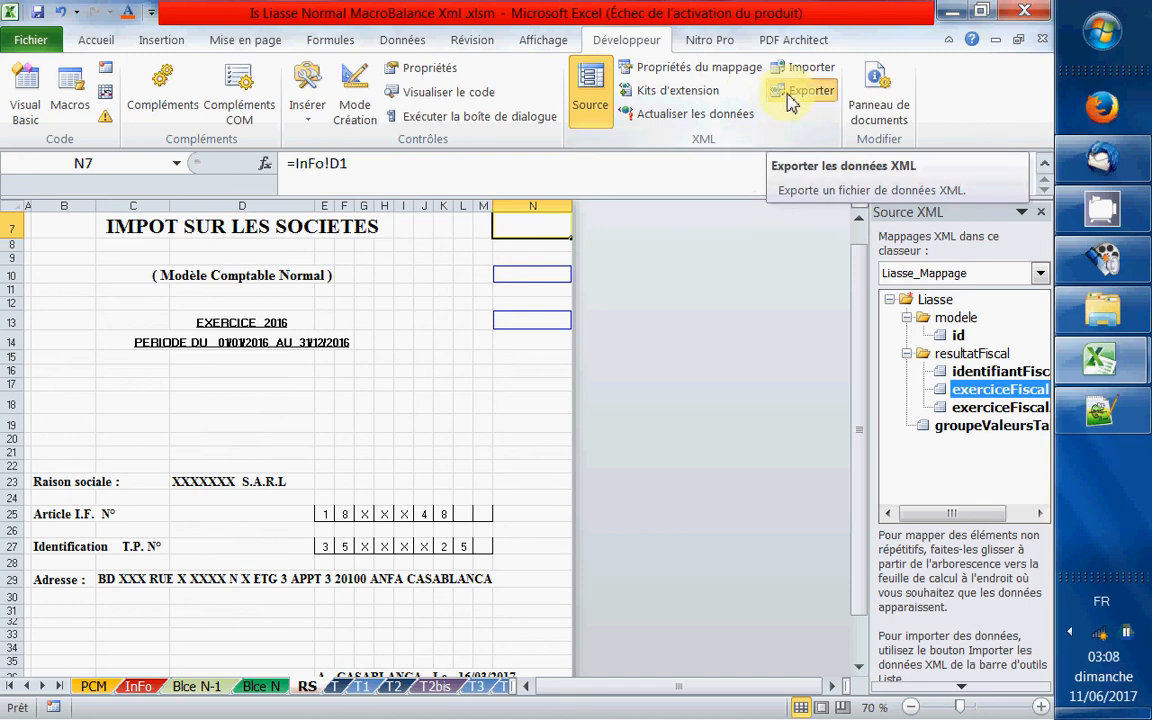
pyautogui.click(788, 96)
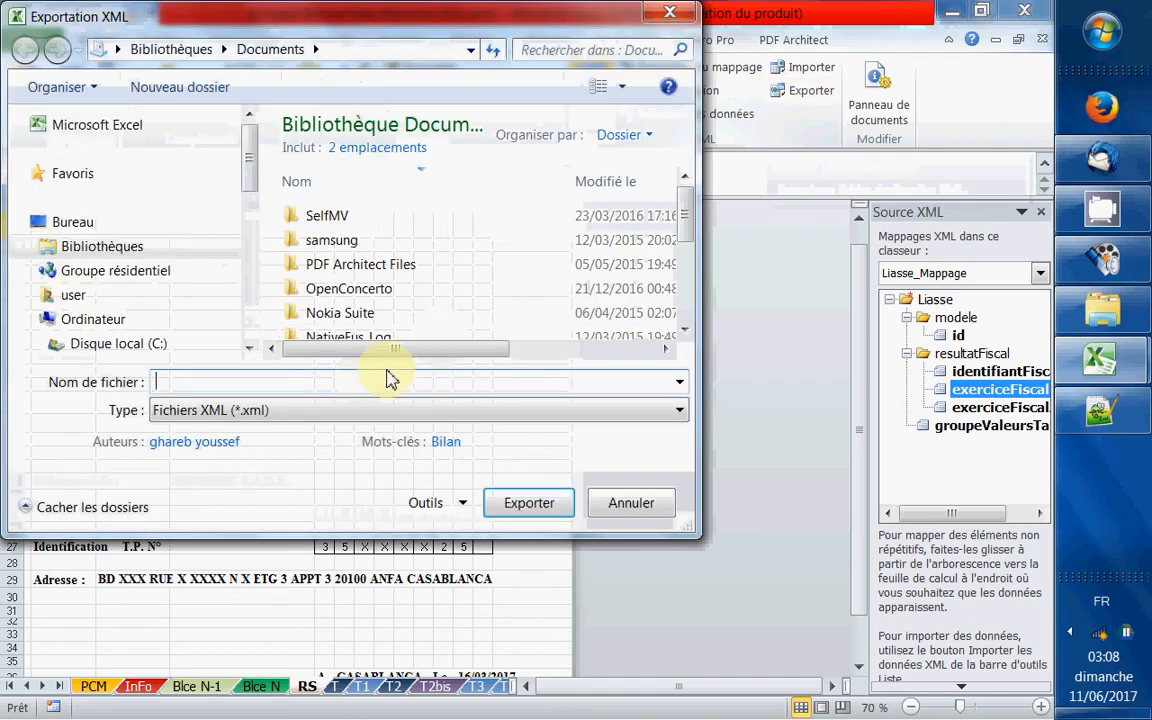
pyautogui.write('PAGE')
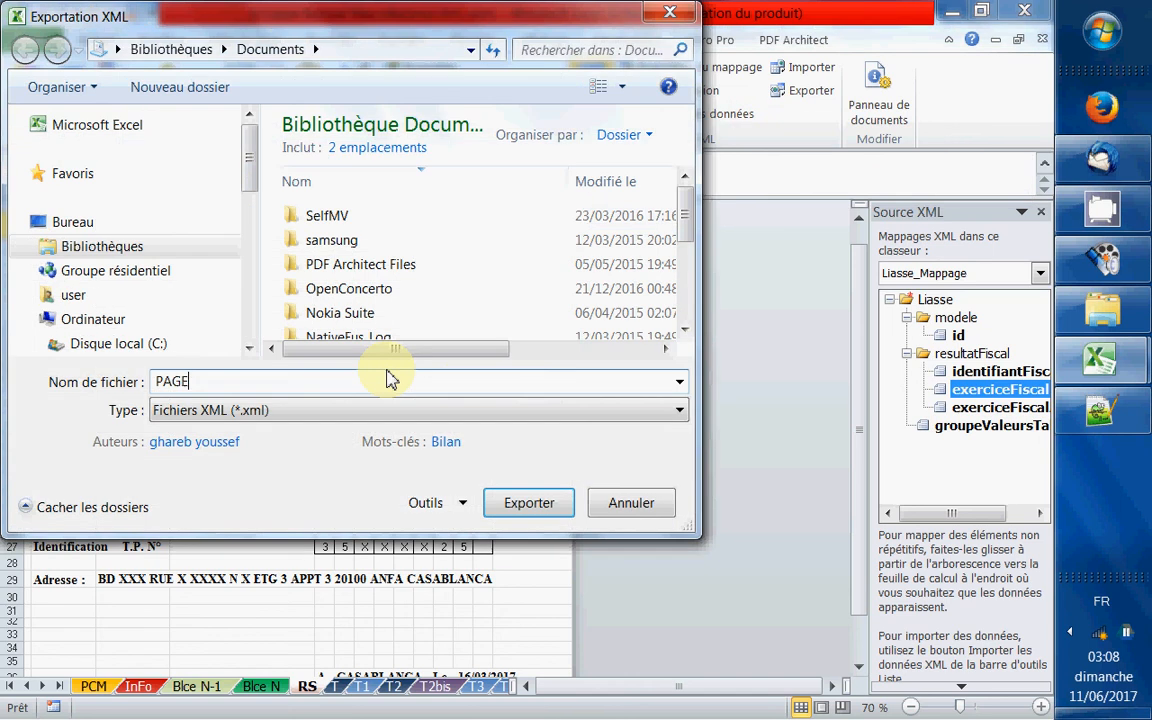
pyautogui.write(' DE G')
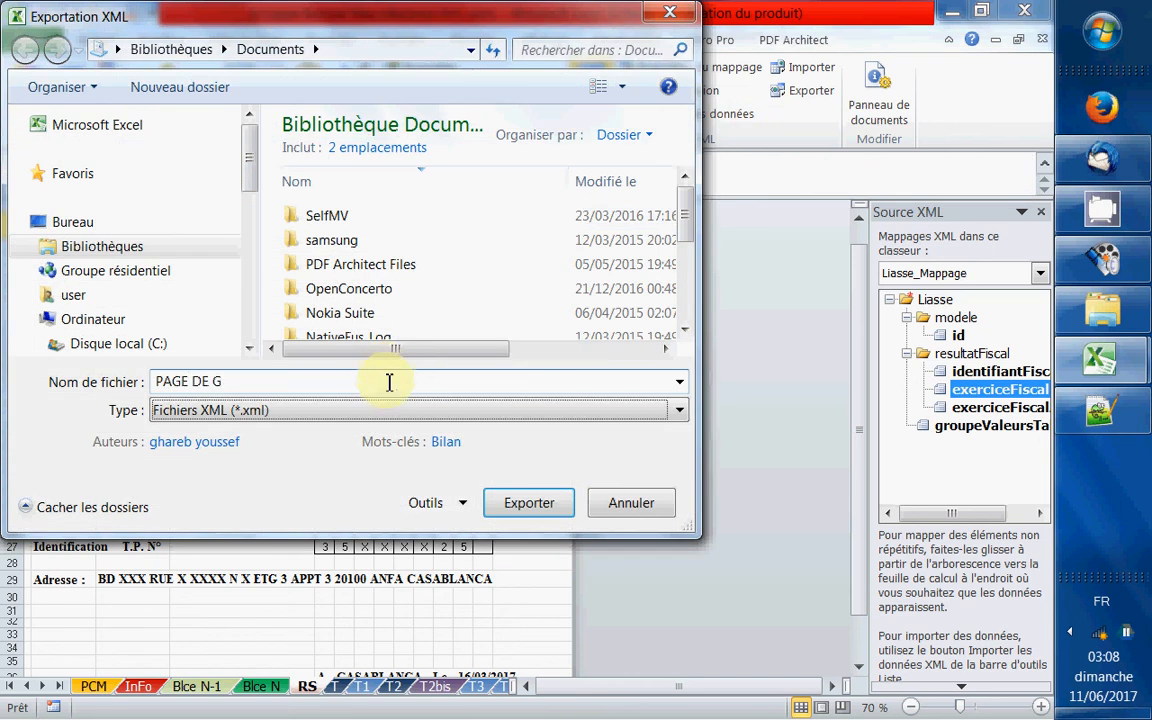
pyautogui.click(314, 378)
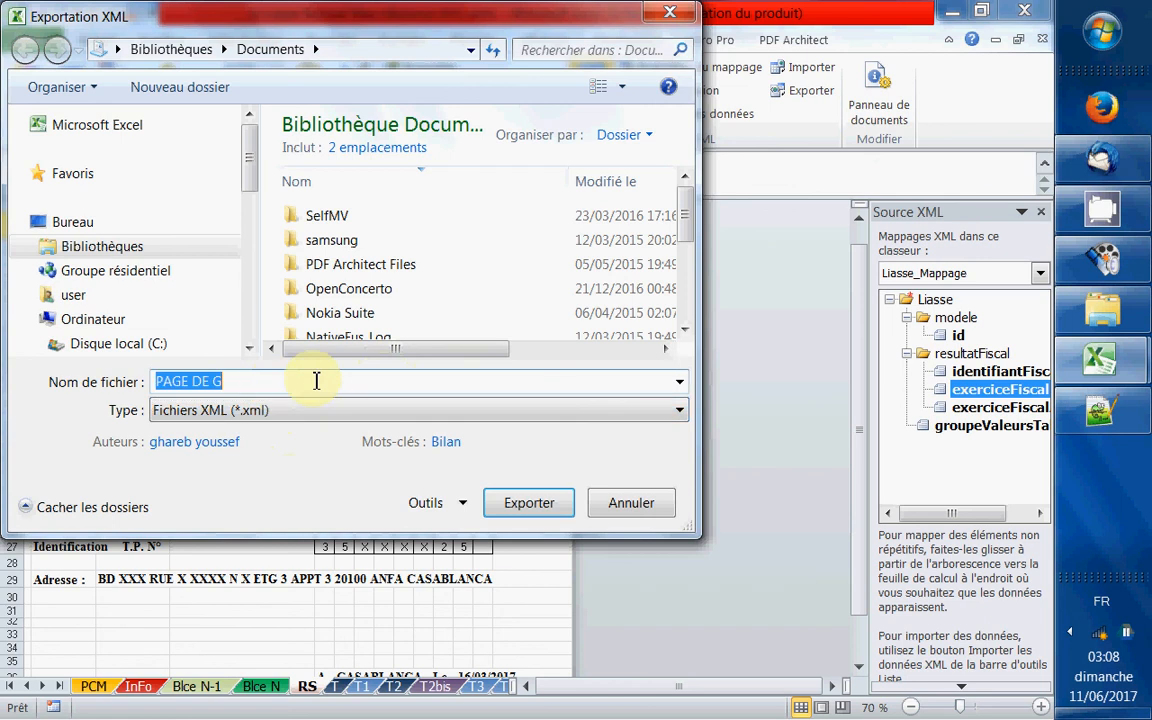
pyautogui.click(316, 381)
pyautogui.write('ARDE')
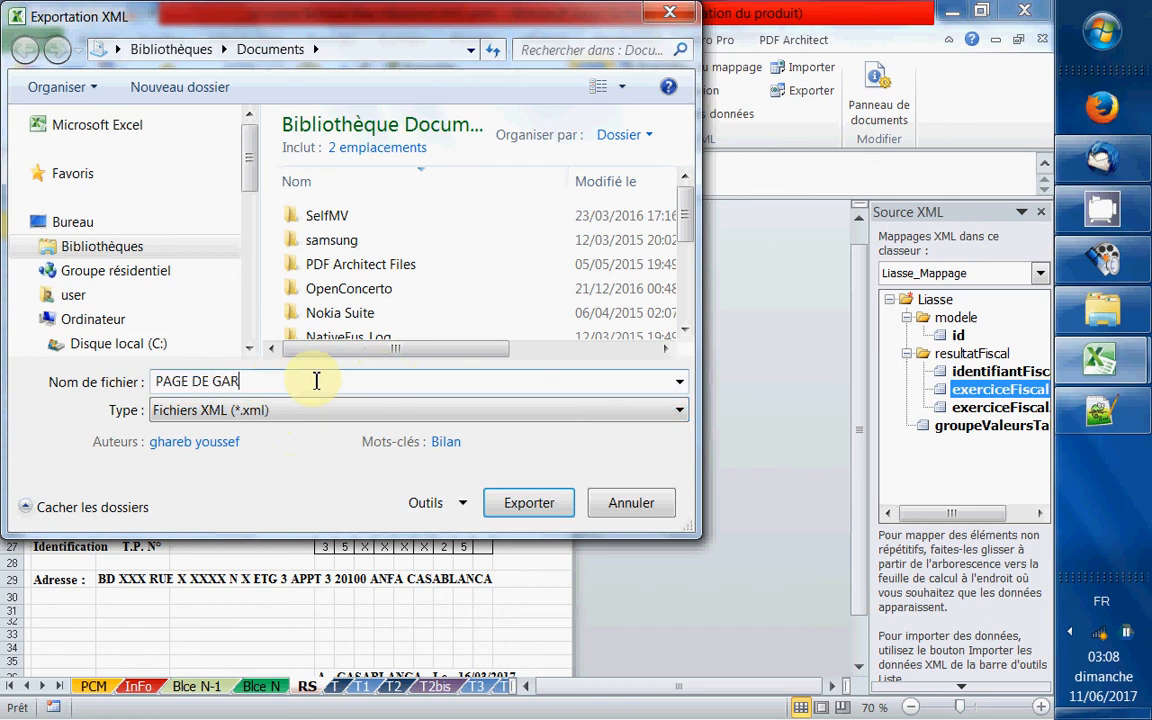
# Step: Export the XML data to the OutPutXml folder on drive C: under the file name PAGE DE GARDE
pyautogui.click(110, 342)
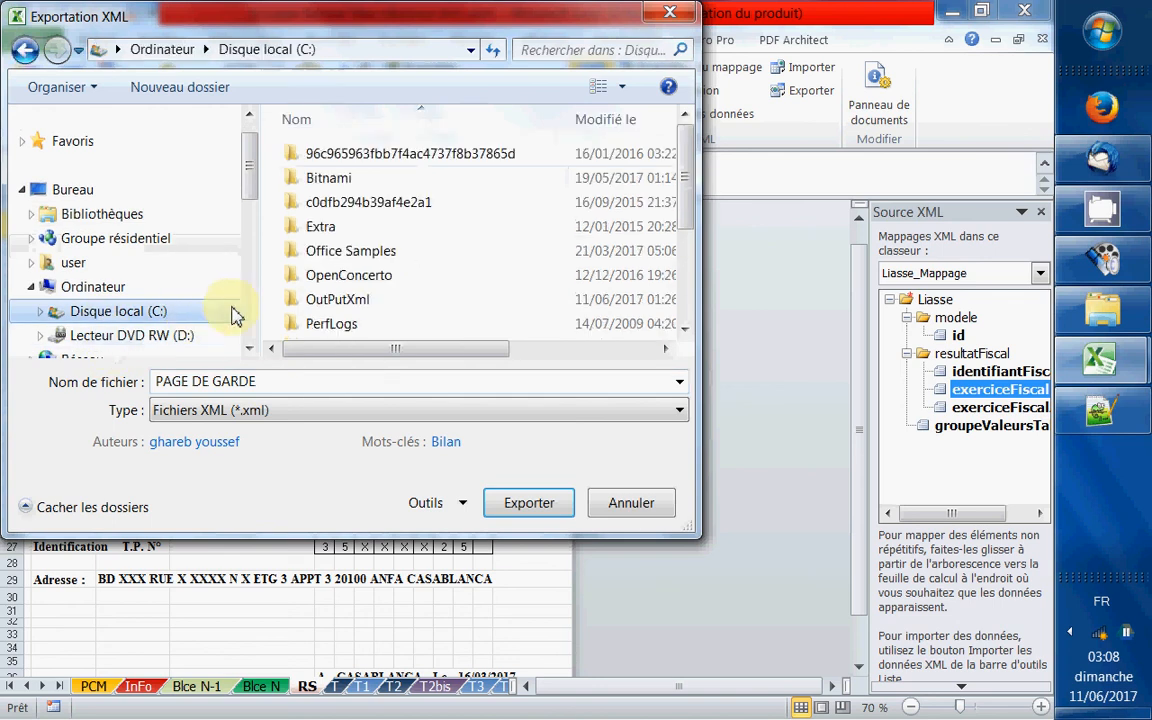
pyautogui.doubleClick(338, 300)
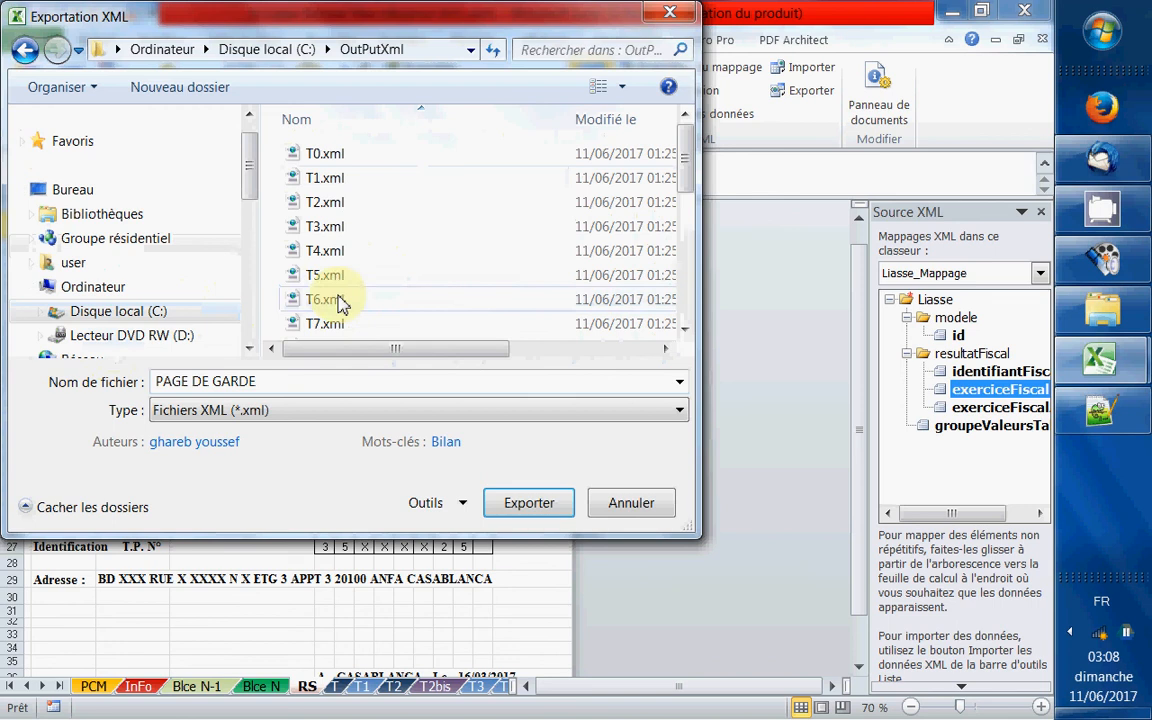
pyautogui.click(316, 204)
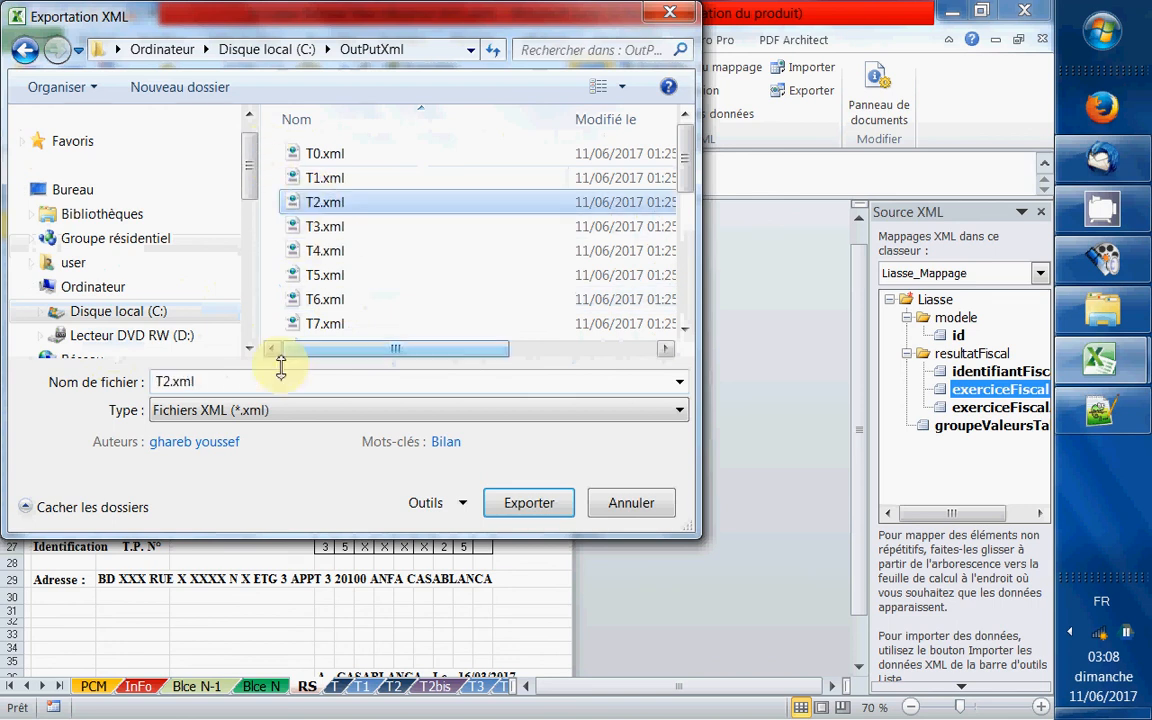
pyautogui.click(221, 389)
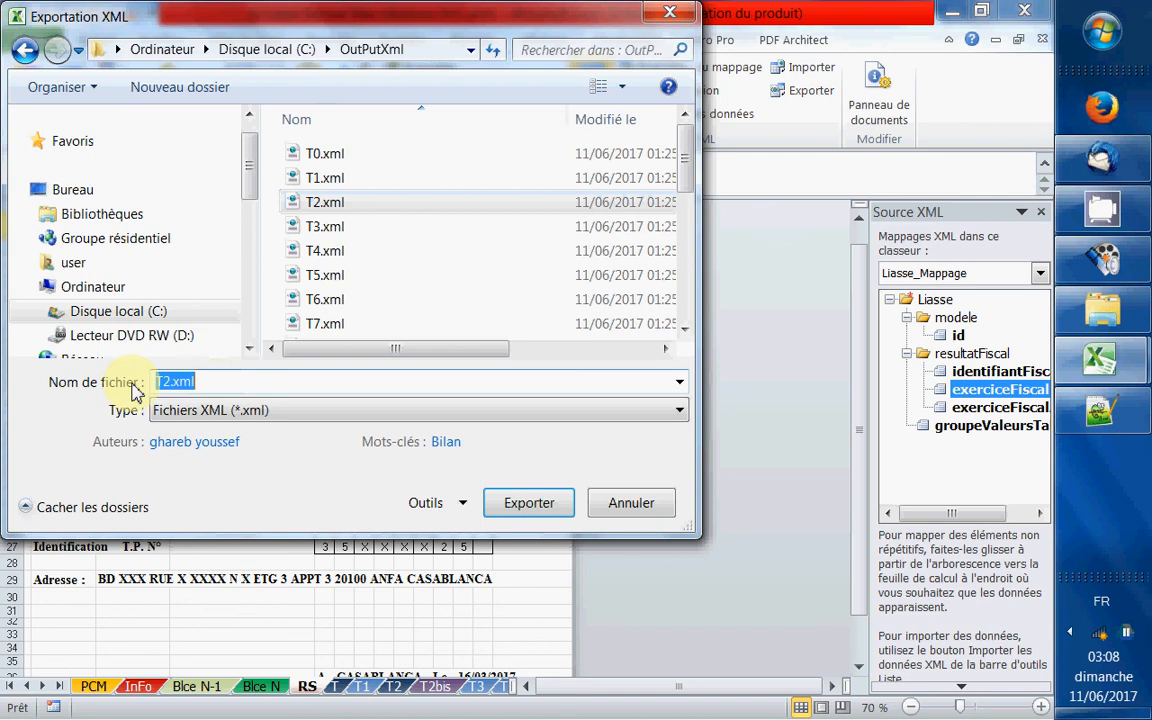
pyautogui.write('PAGE D')
pyautogui.write('E GARDE')
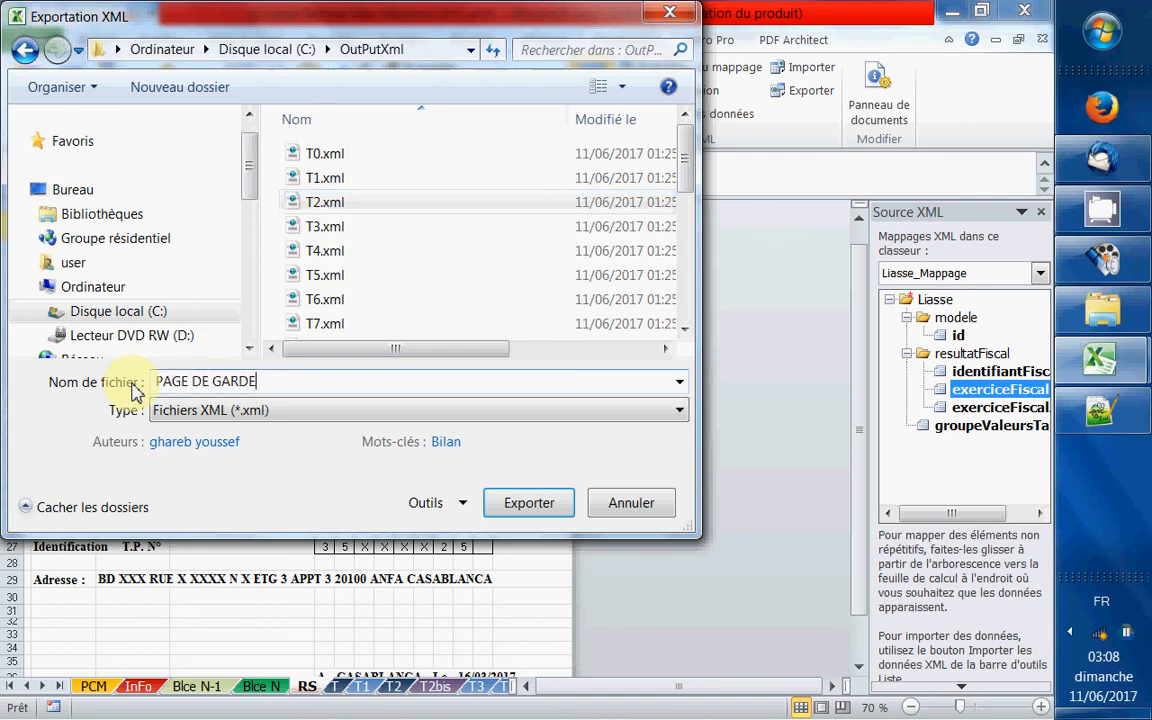
pyautogui.press('Return')
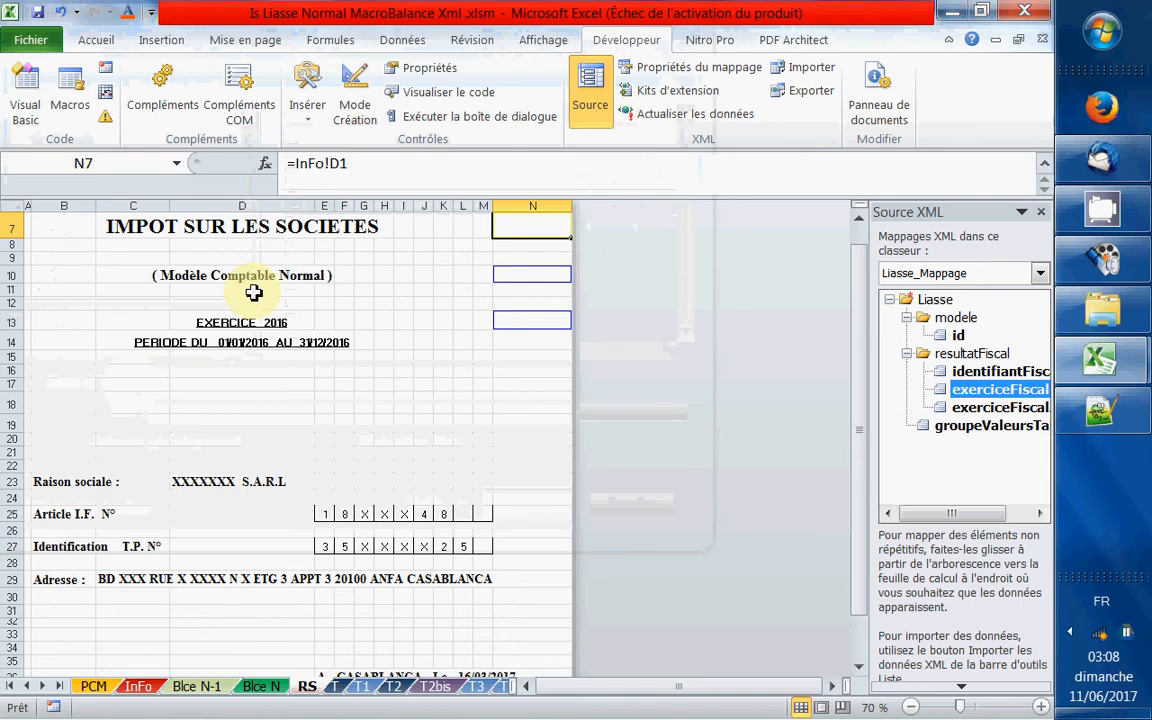
# Step: Switch to Windows Explorer from the desktop and open the OutPutXml folder on drive C:
pyautogui.press('super+d')
pyautogui.doubleClick(70, 42)
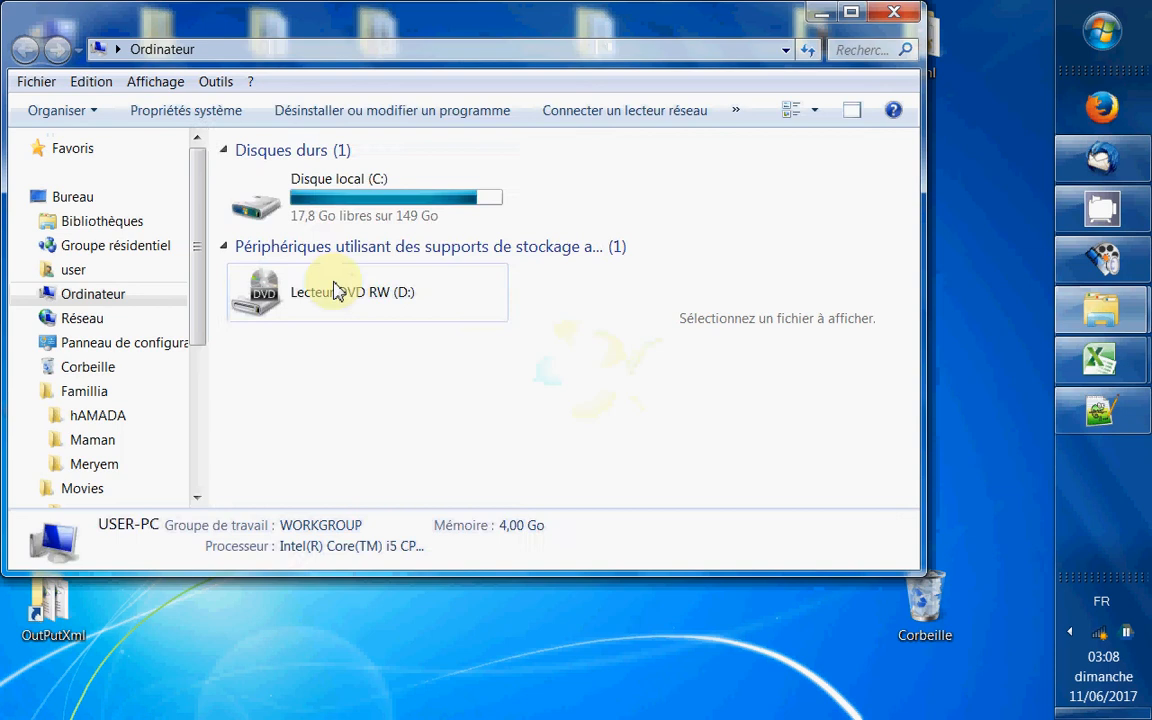
pyautogui.click(325, 210)
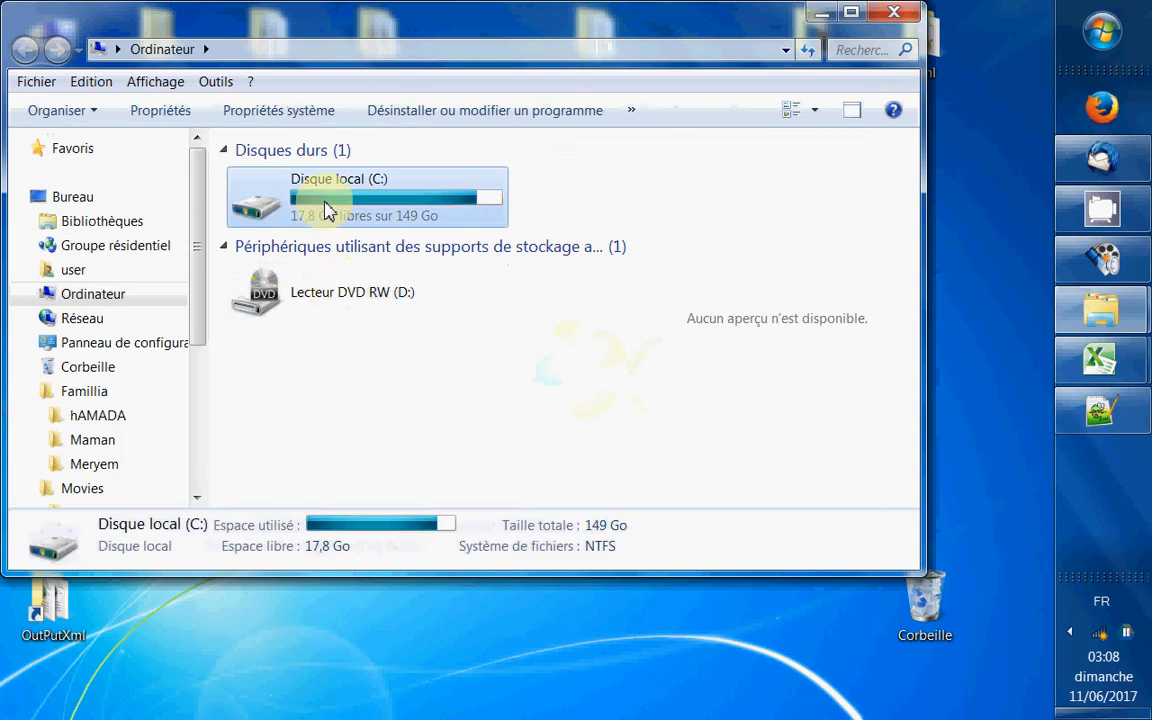
pyautogui.doubleClick(325, 210)
pyautogui.click(324, 360)
pyautogui.scroll(-3, 325, 360)
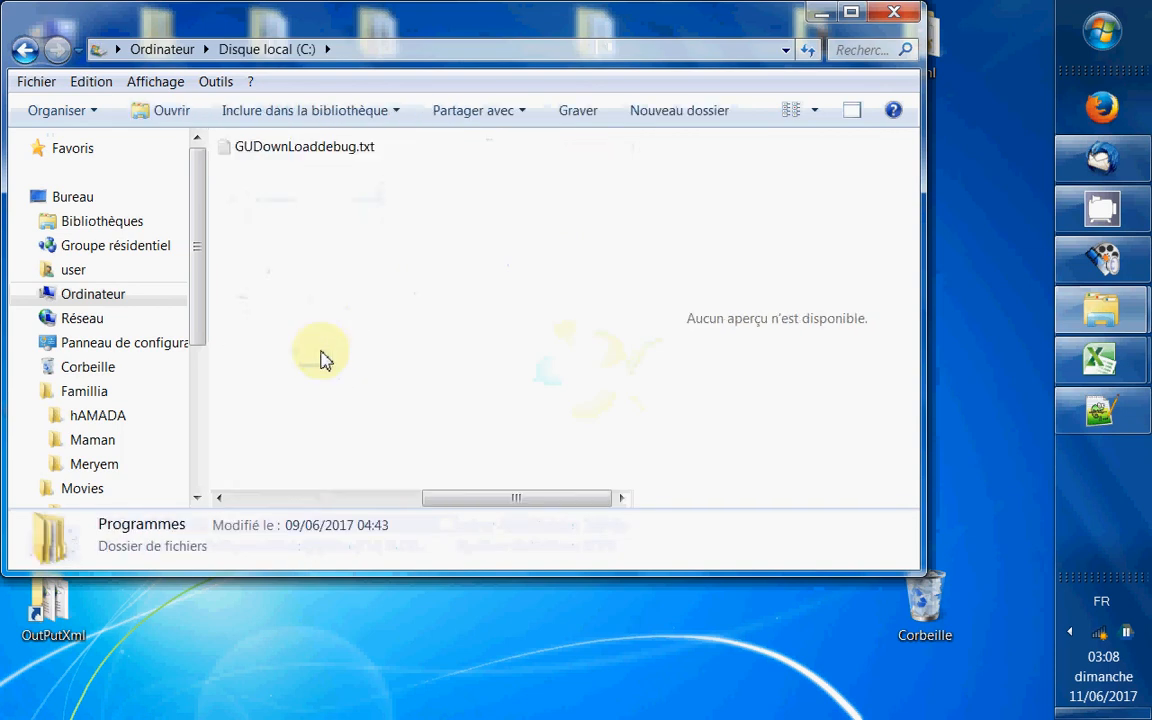
pyautogui.scroll(3, 320, 360)
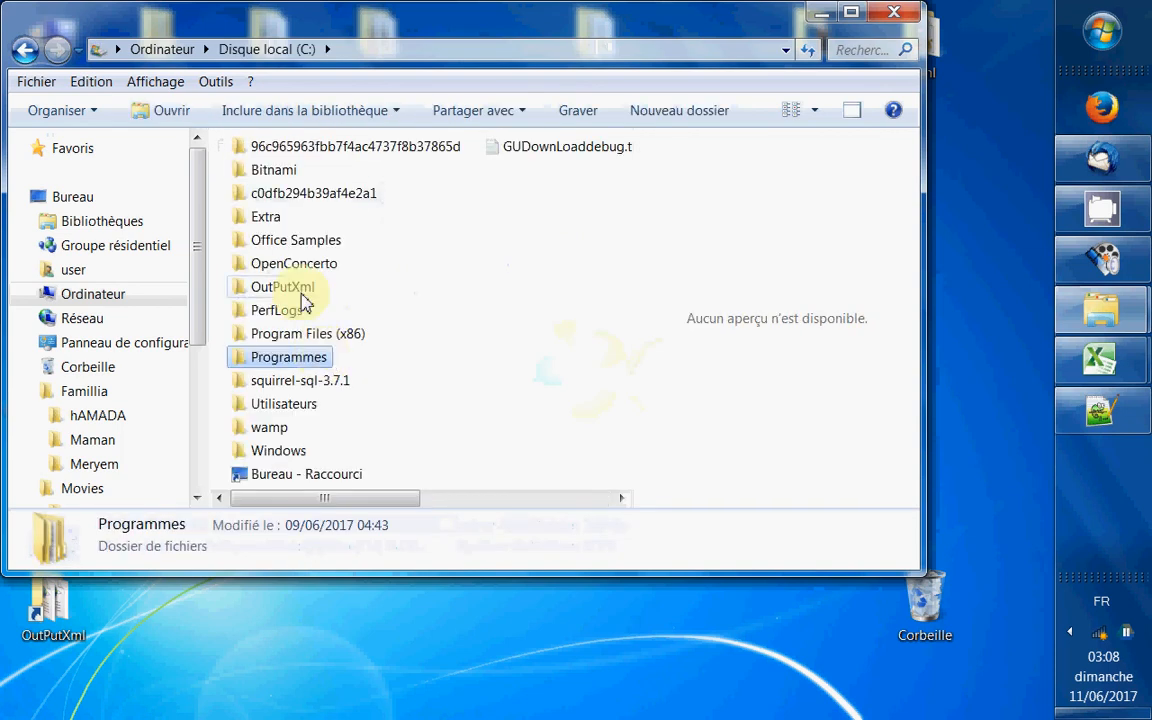
pyautogui.moveTo(303, 301)
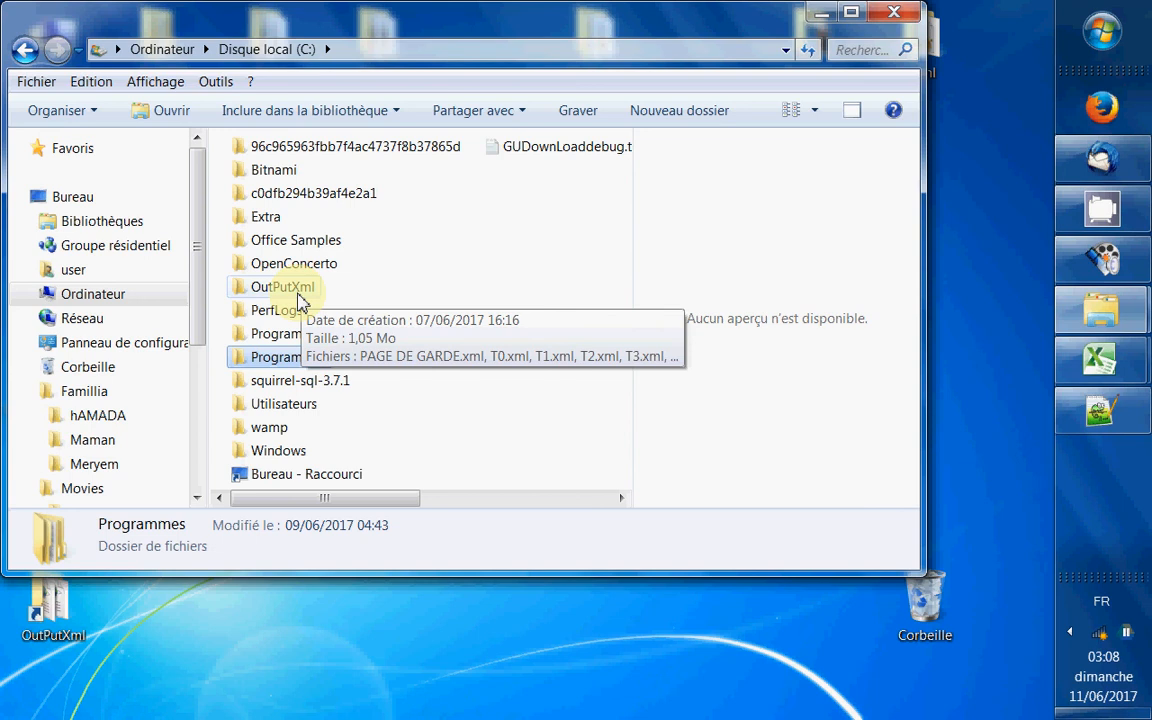
pyautogui.doubleClick(296, 292)
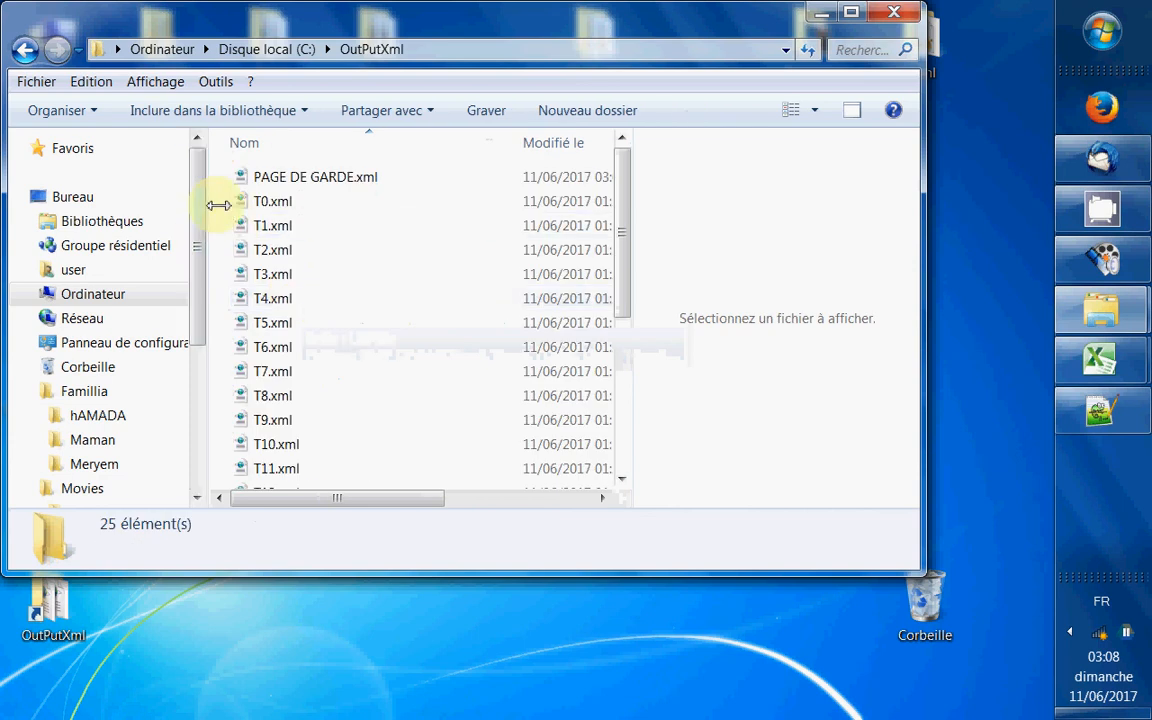
# Step: Delete the files T0.xml through T12.xml from the OutPutXml folder, sending them to the recycle bin
pyautogui.moveTo(213, 211); pyautogui.dragTo(307, 497)
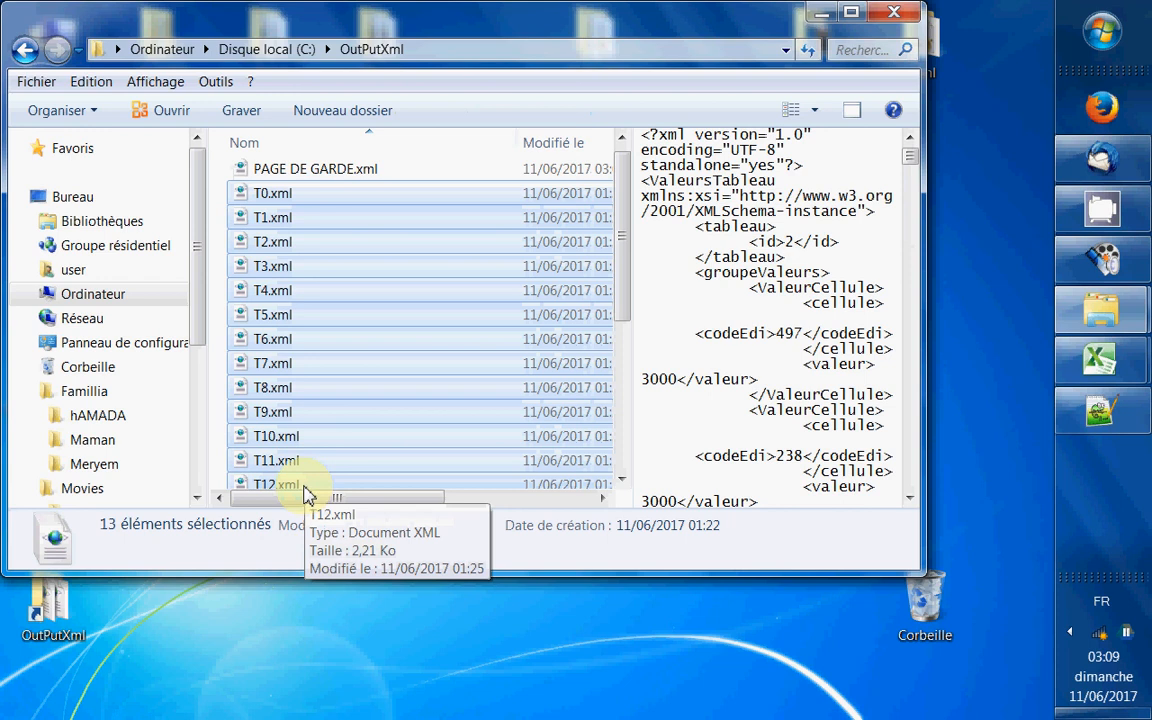
pyautogui.scroll(-2, 315, 422)
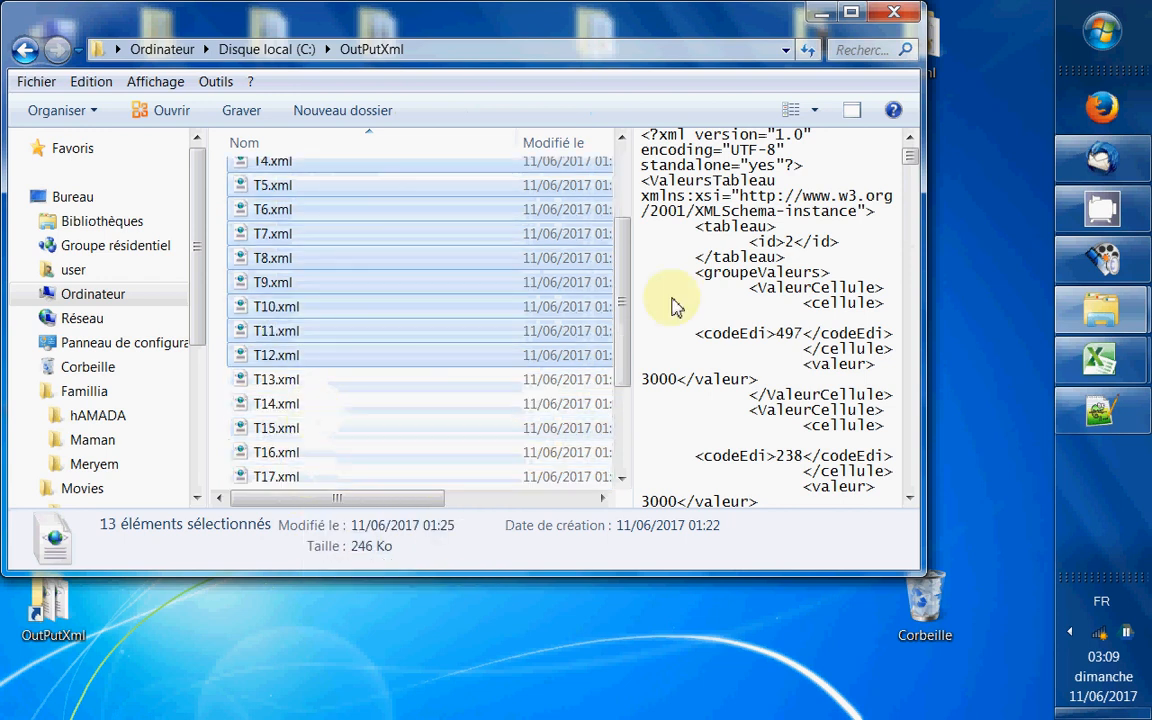
pyautogui.press('Delete')
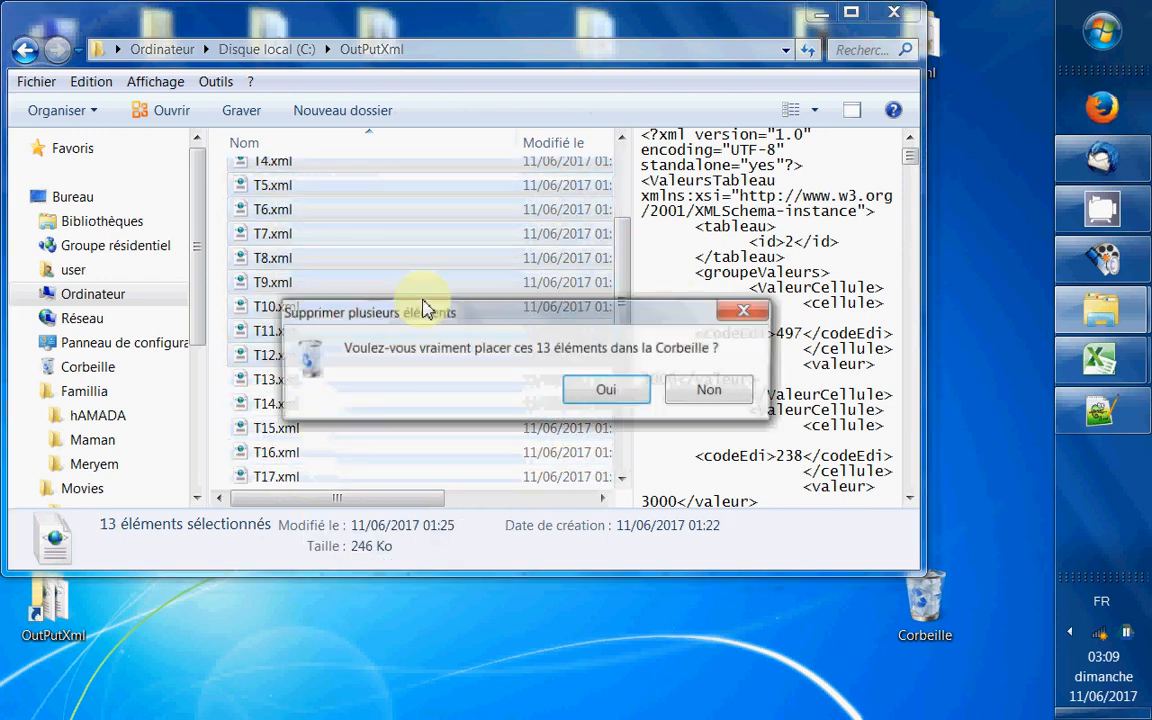
pyautogui.click(596, 389)
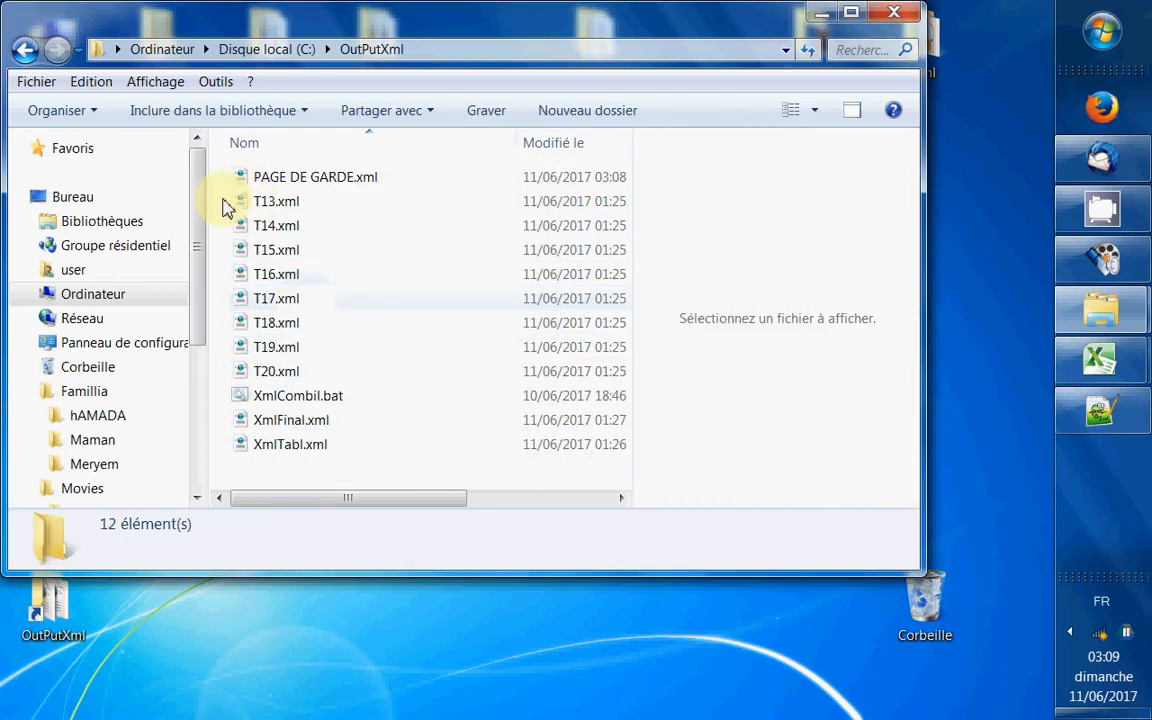
# Step: Delete T13.xml through T20.xml, XmlFinal.xml and XmlTabl.xml from the OutPutXml folder, sending them to the recycle bin
pyautogui.moveTo(212, 195); pyautogui.dragTo(275, 373)
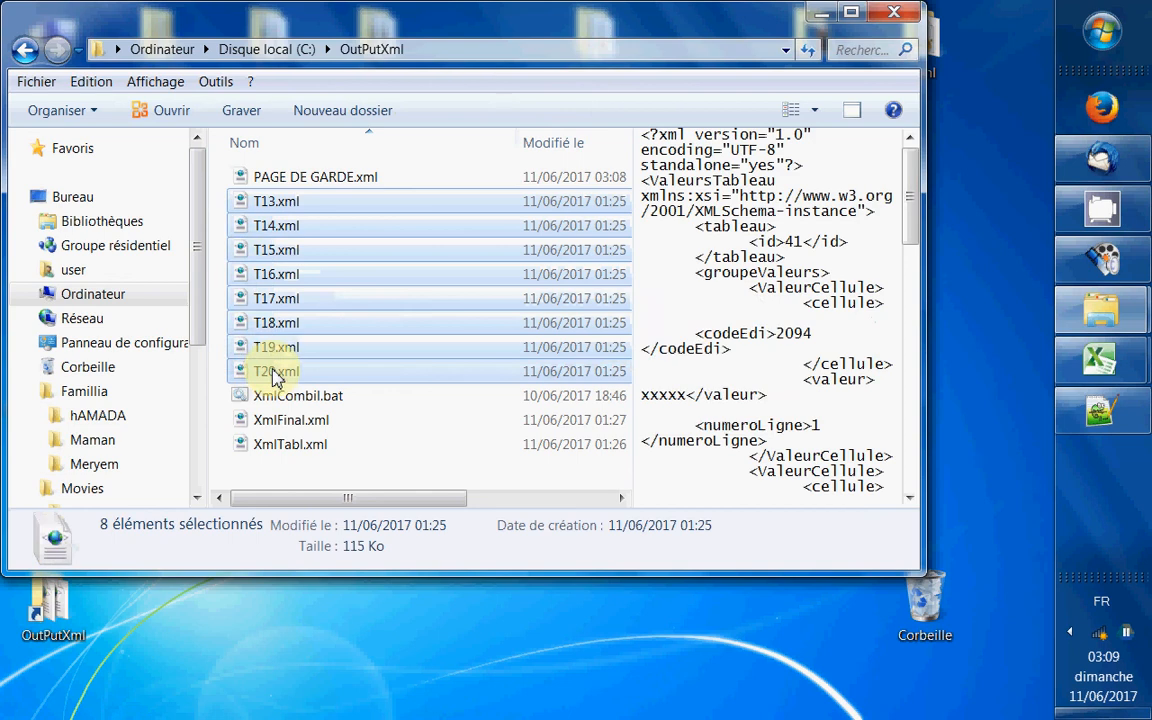
pyautogui.press('Delete')
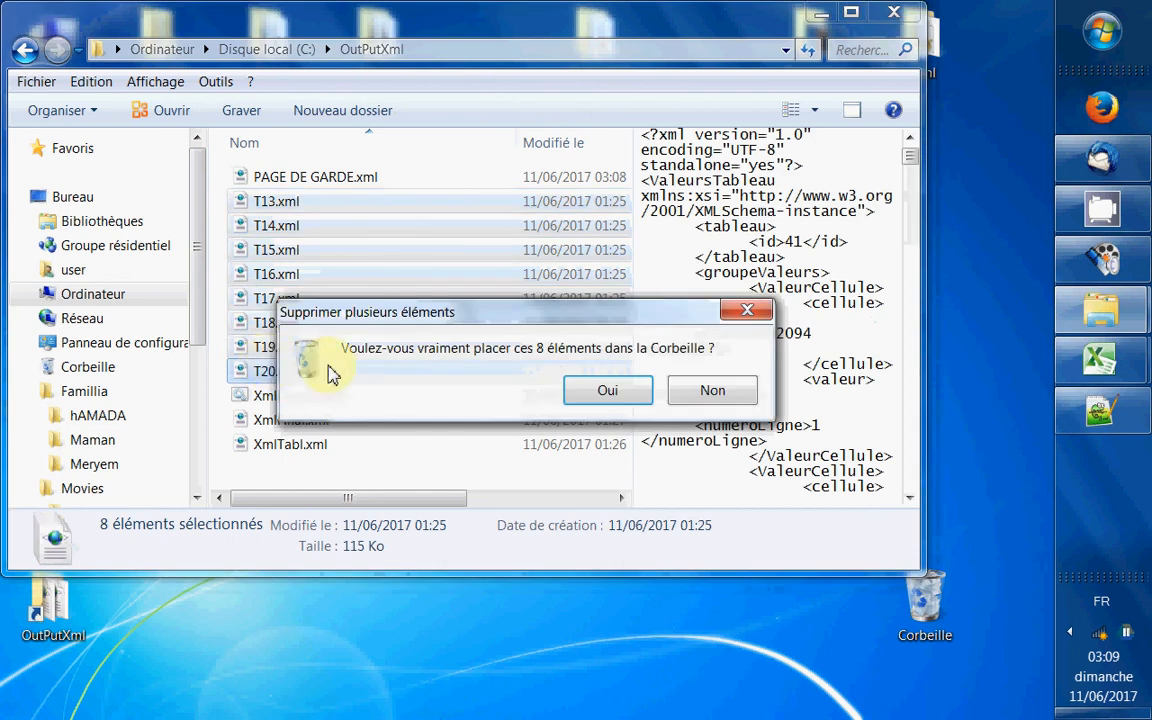
pyautogui.click(595, 392)
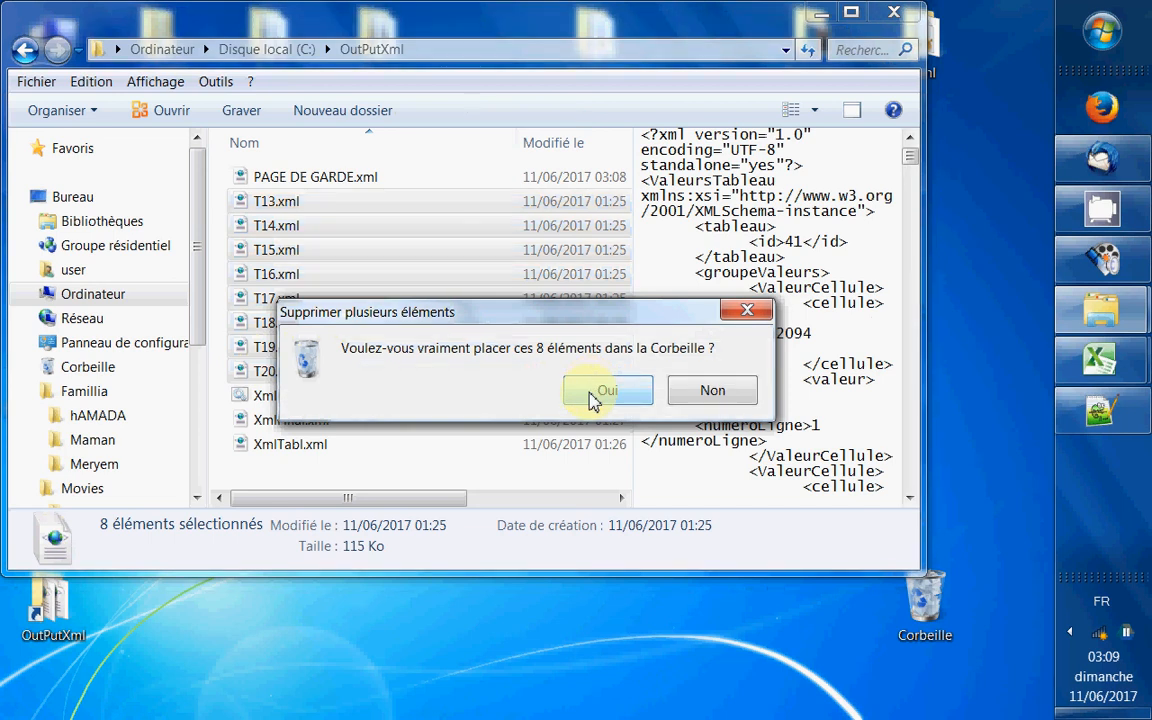
pyautogui.click(592, 398)
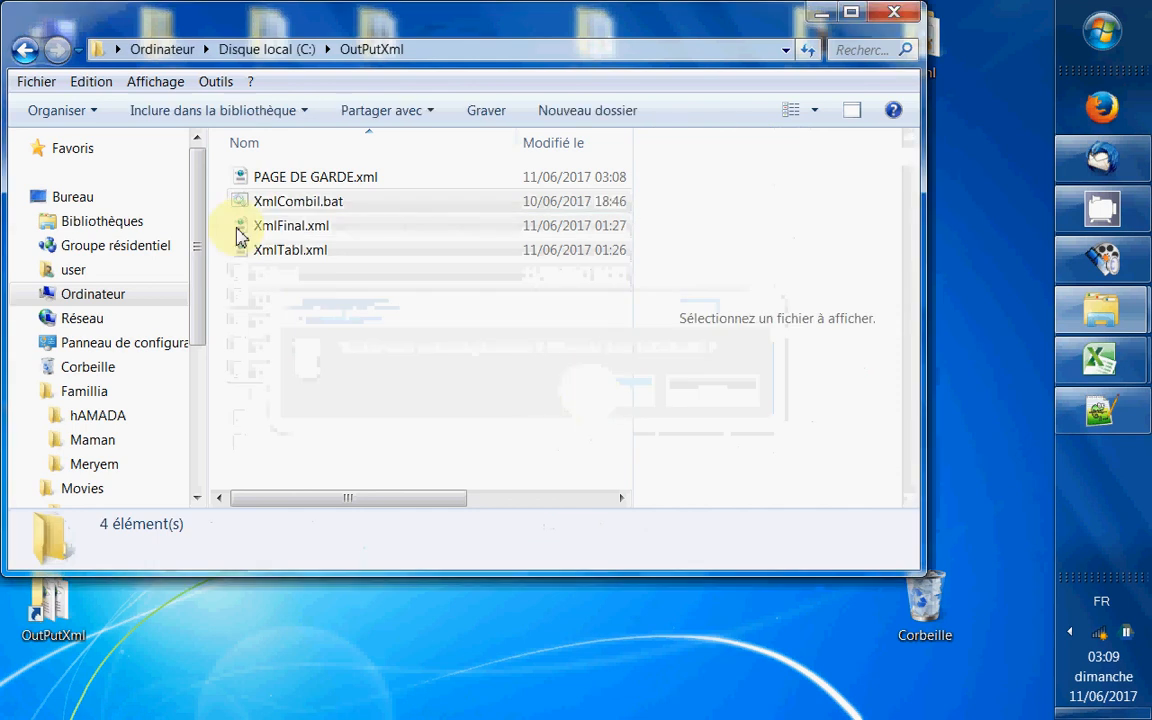
pyautogui.moveTo(275, 280); pyautogui.dragTo(275, 226)
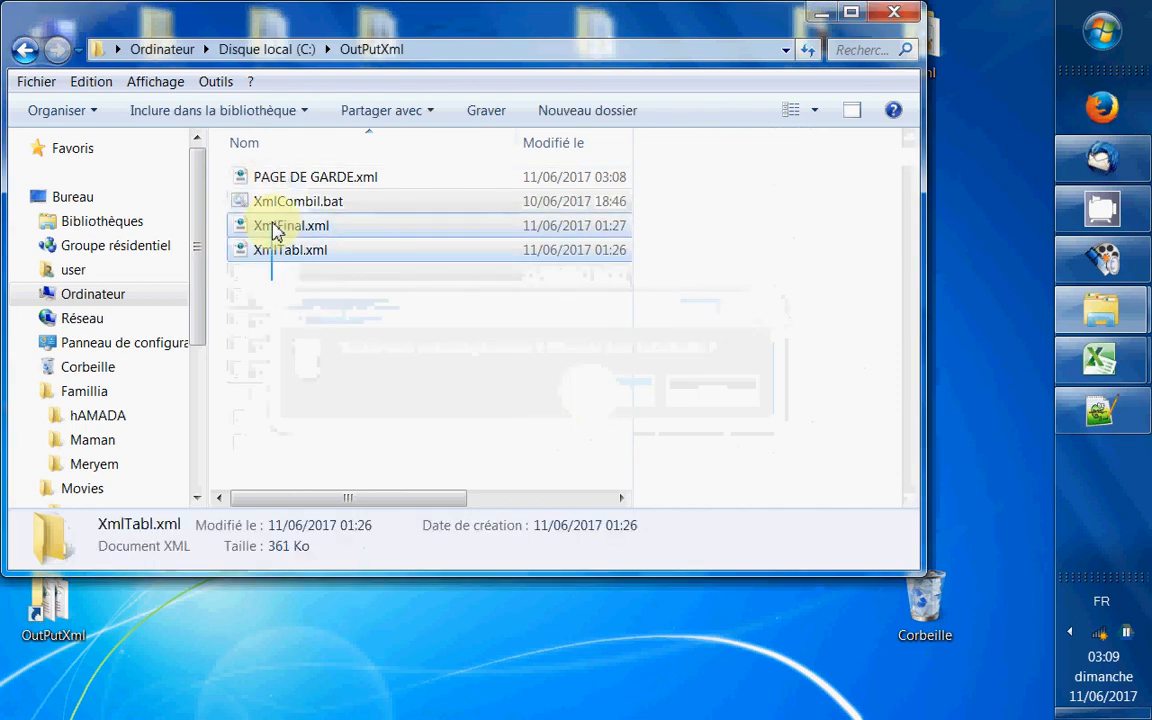
pyautogui.press('Delete')
pyautogui.press('Return')
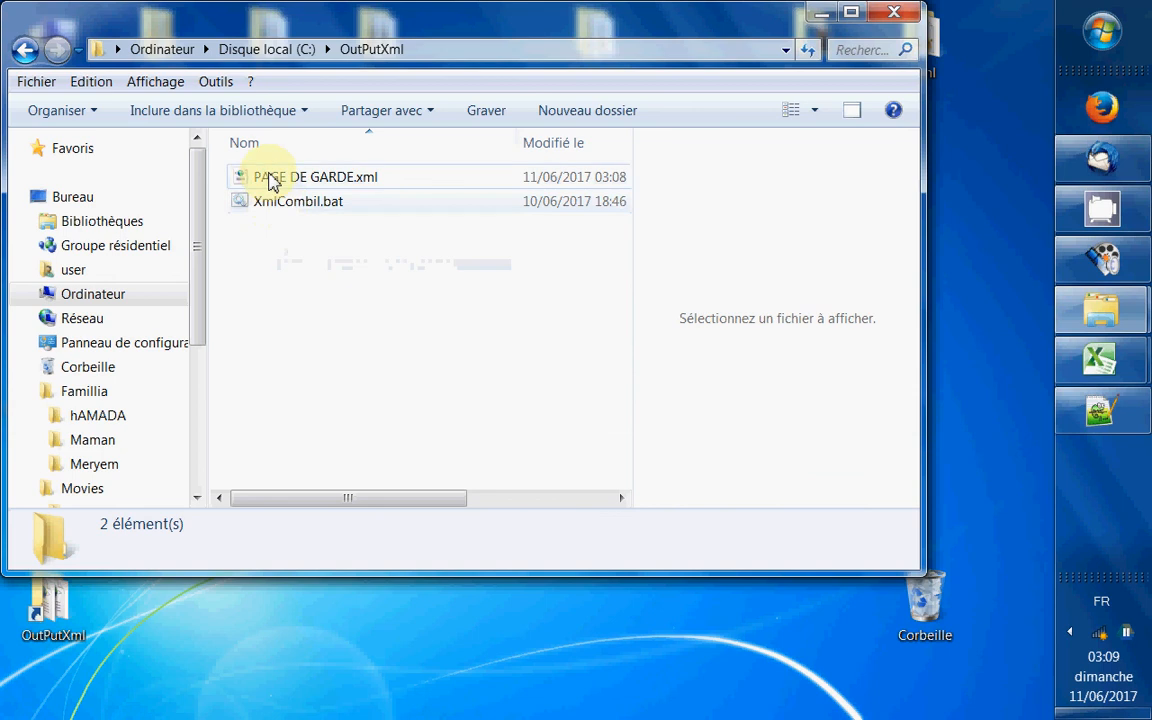
# Step: Open PAGE DE GARDE.xml from the OutPutXml folder in Notepad++ for editing
pyautogui.click(269, 183)
pyautogui.rightClick(269, 182)
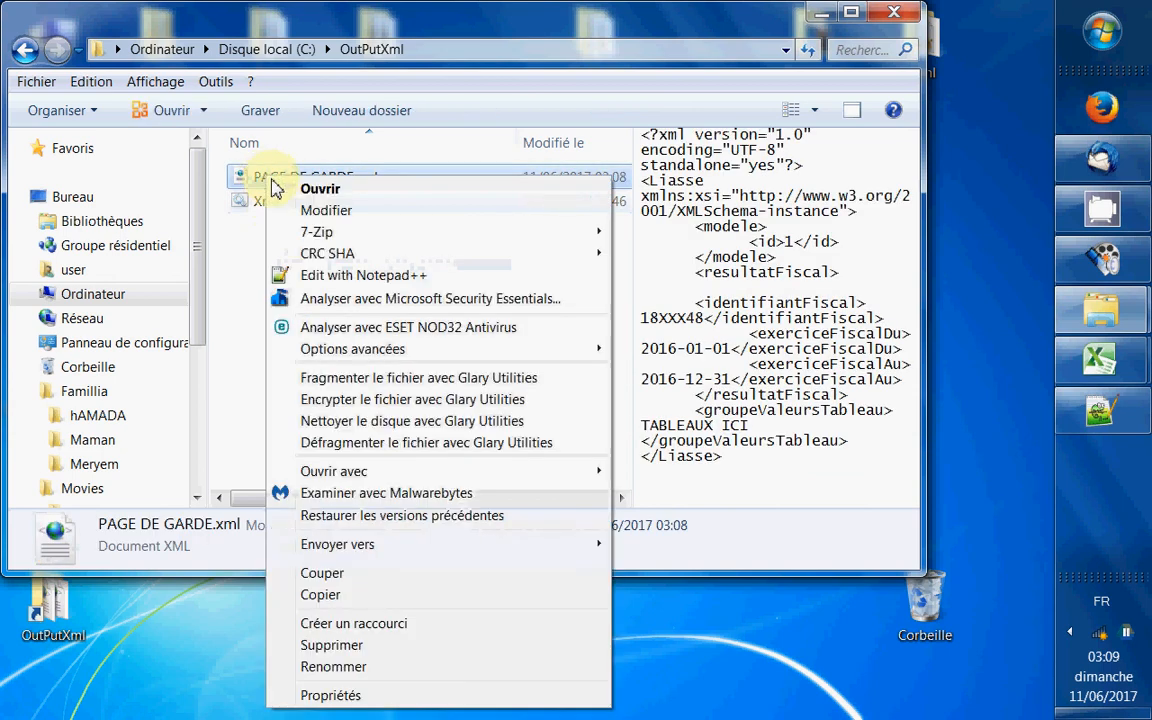
pyautogui.click(297, 284)
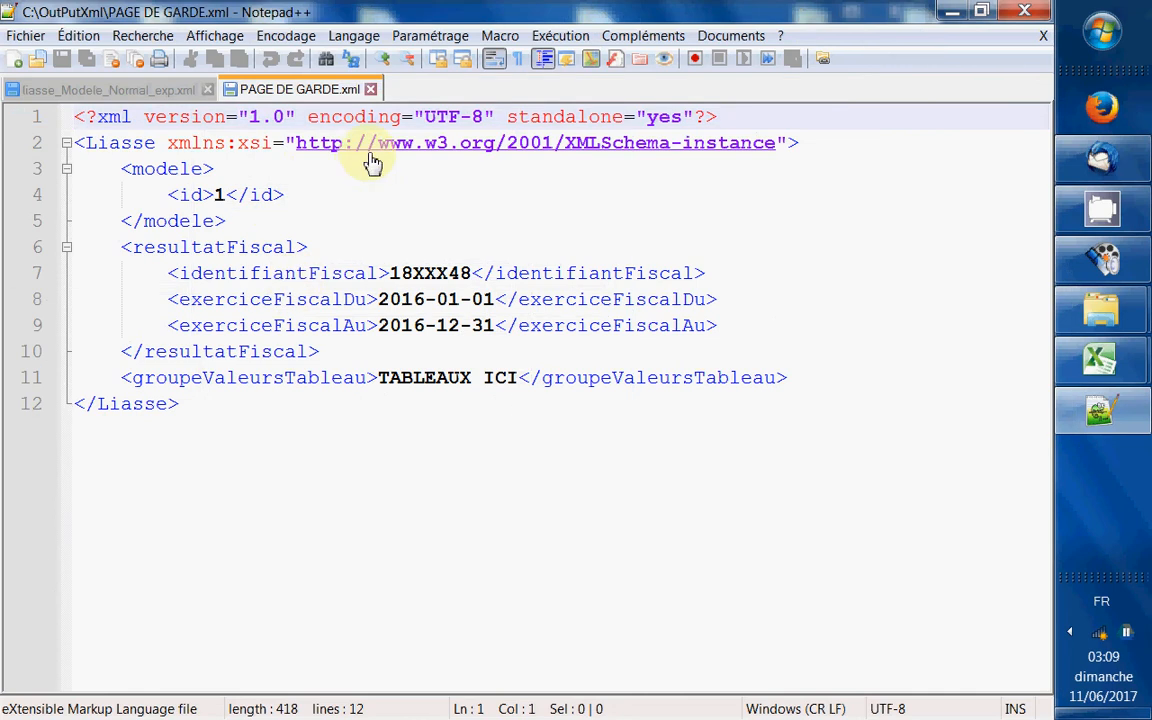
# Step: Examine the header and groupeValeursTableau sections of liasse_Modele_Normal_exp.xml for comparison with the exported cover page
pyautogui.click(137, 94)
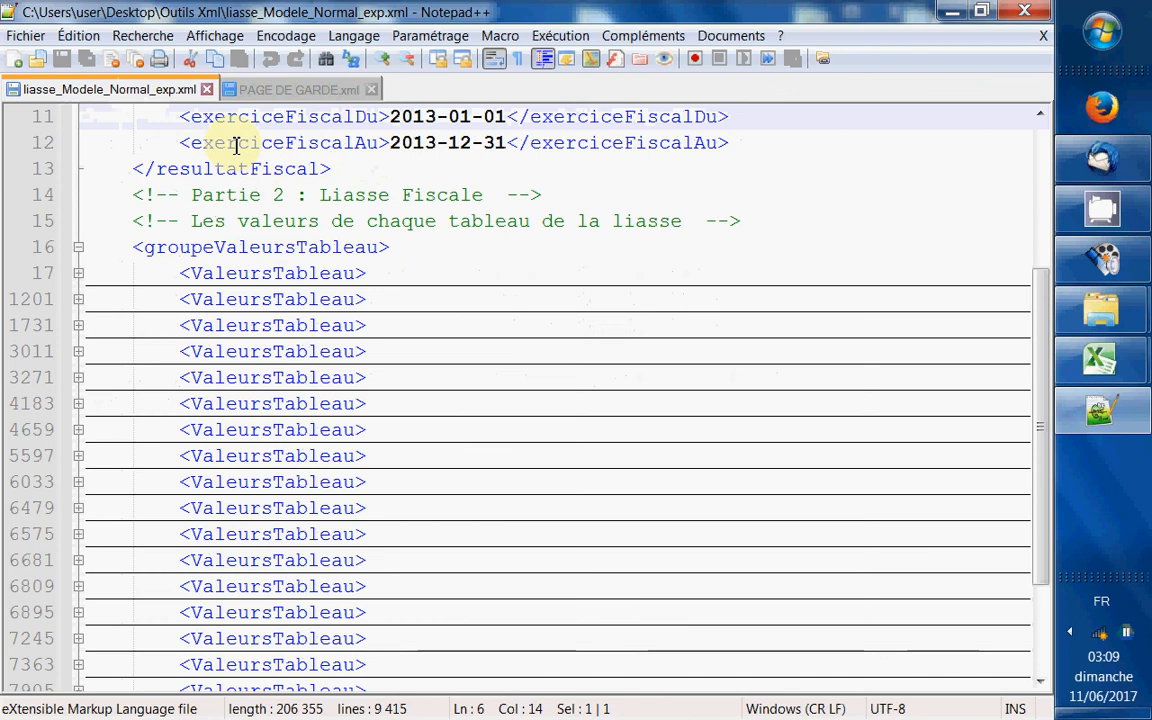
pyautogui.scroll(4, 278, 240)
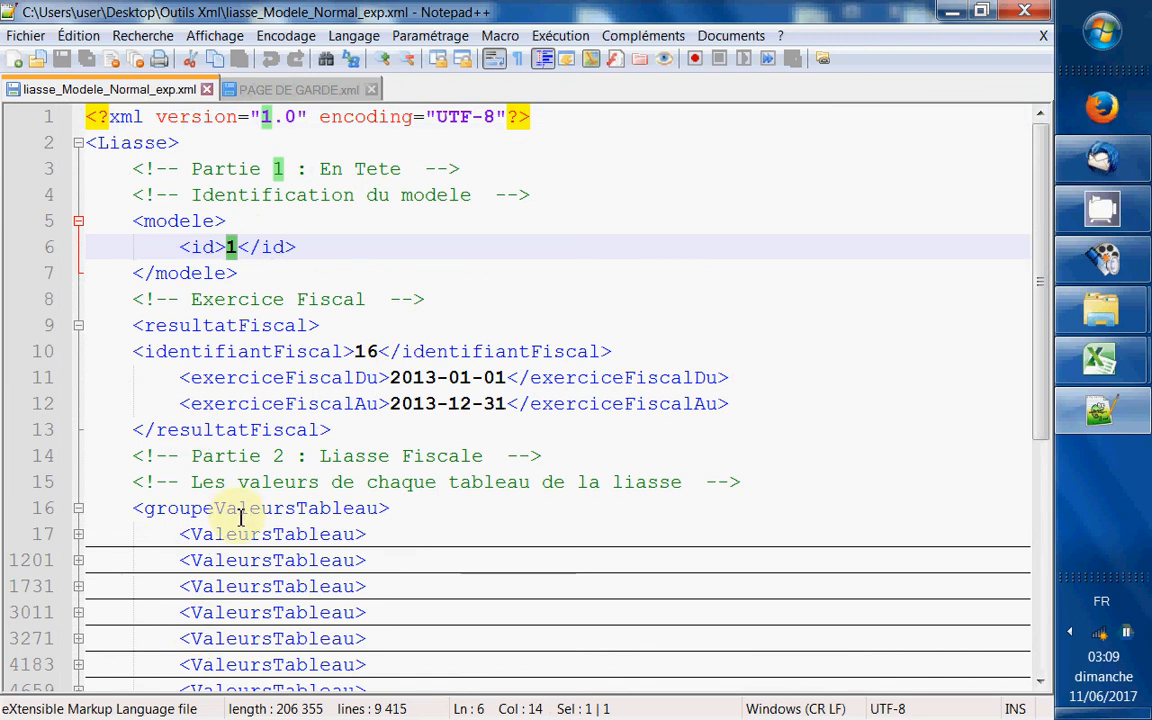
pyautogui.scroll(-2, 231, 504)
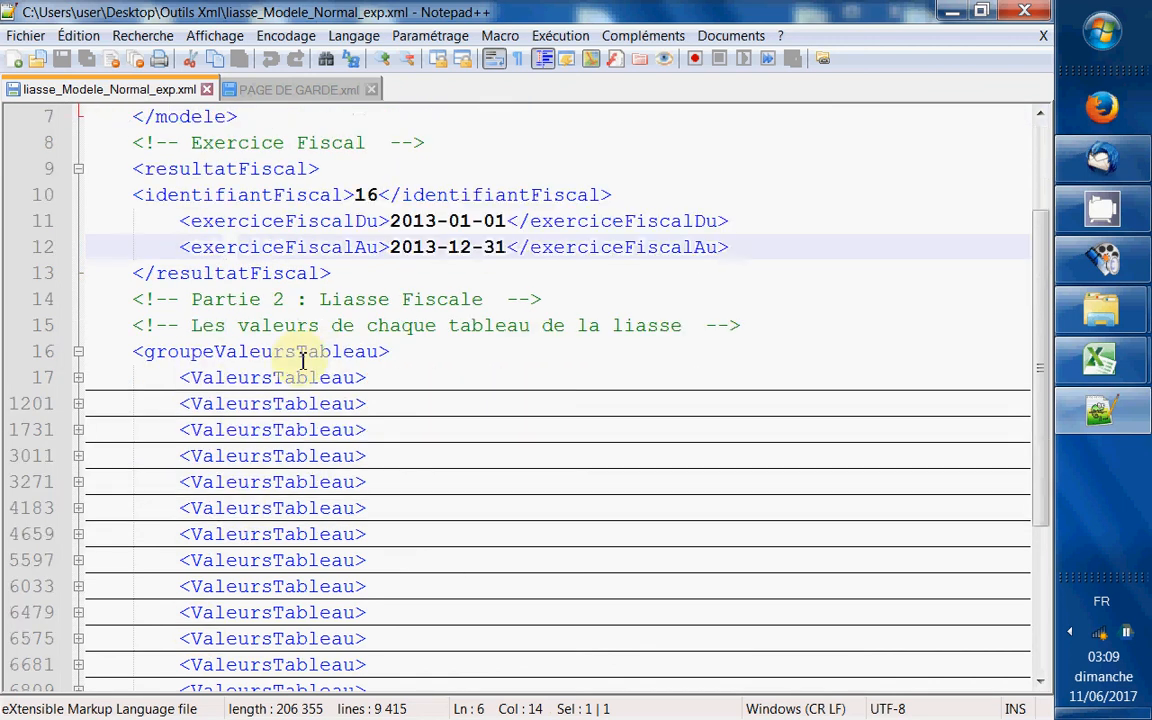
pyautogui.scroll(2, 301, 360)
# Step: In PAGE DE GARDE.xml, replace the TABLEAUX ICI text between the groupeValeursTableau tags with four blank lines and place the cursor on line 13
pyautogui.click(290, 90)
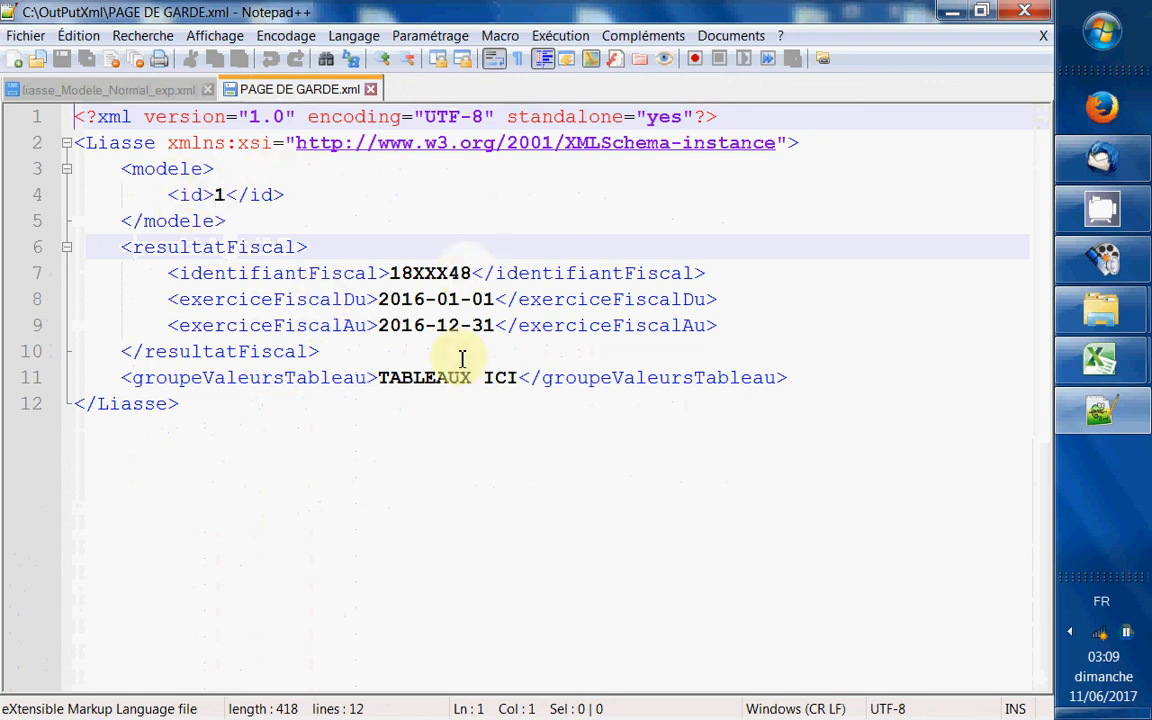
pyautogui.click(377, 380)
pyautogui.moveTo(410, 377); pyautogui.dragTo(527, 380)
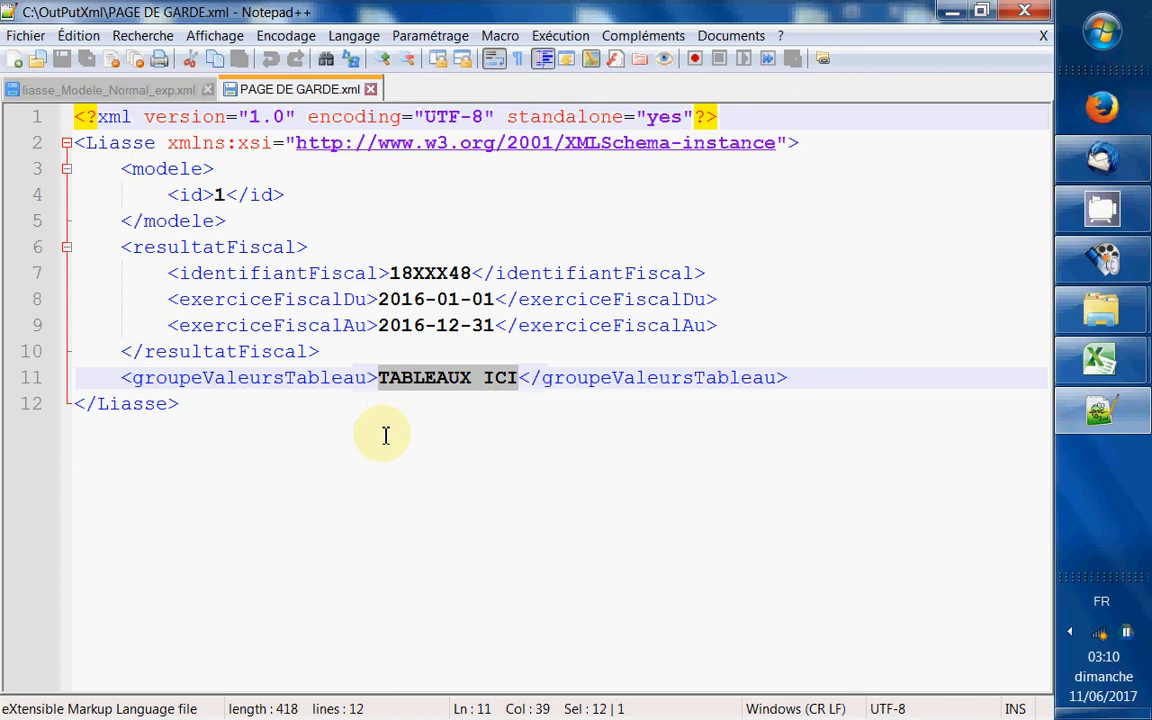
pyautogui.press('BackSpace')
pyautogui.press('Return')
pyautogui.press('Return')
pyautogui.press('Return')
pyautogui.press('Return')
pyautogui.press('Return')
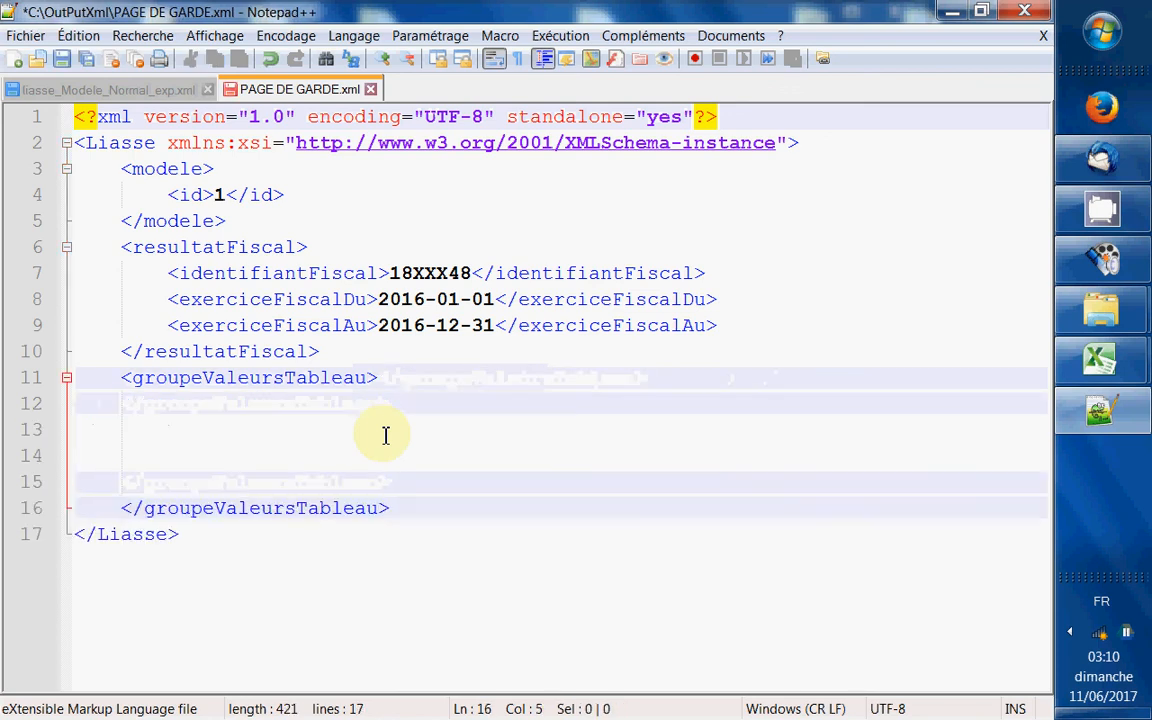
pyautogui.click(127, 431)
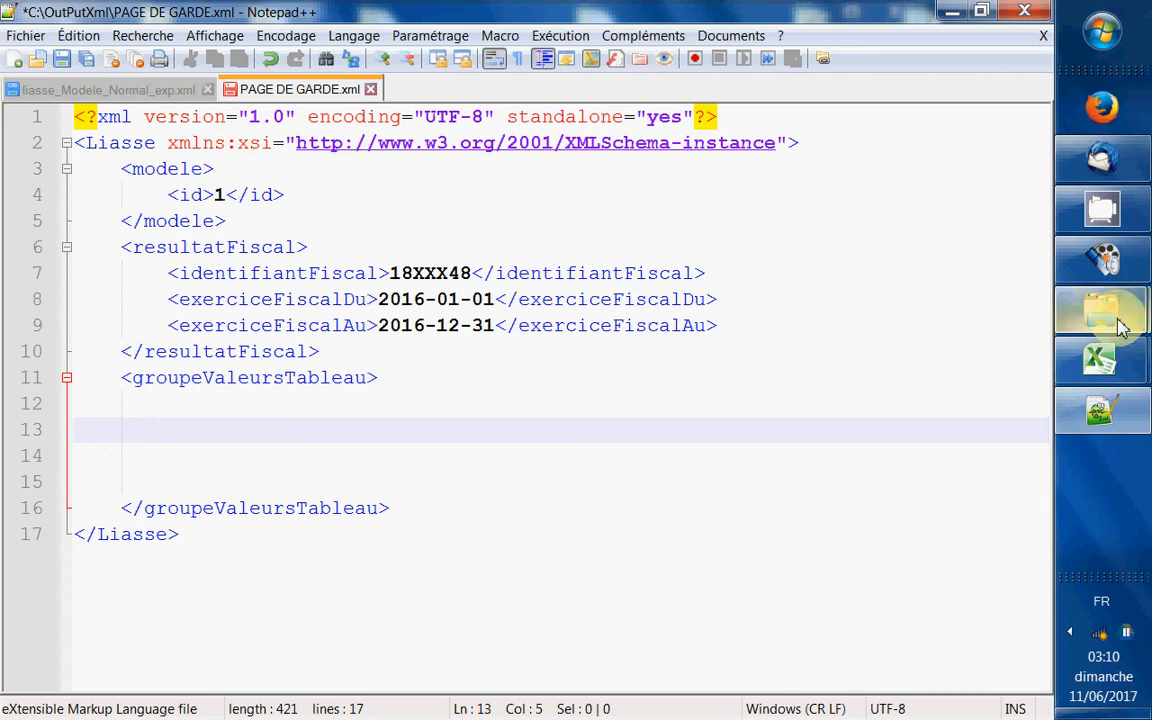
# Step: Switch to the Is Liasse Normal MacroBalance Xml workbook in Excel and export sheet T's ValeursTableau_Mappage map to the OutPutXml folder as T0
pyautogui.moveTo(1070, 355)
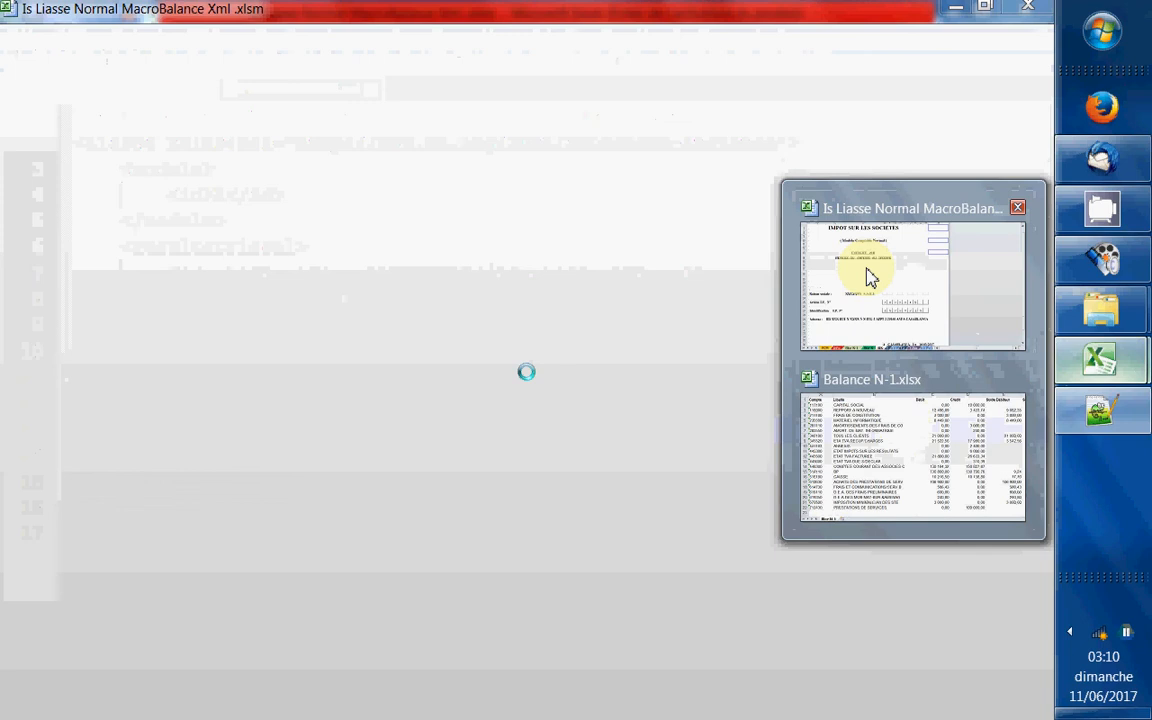
pyautogui.click(858, 262)
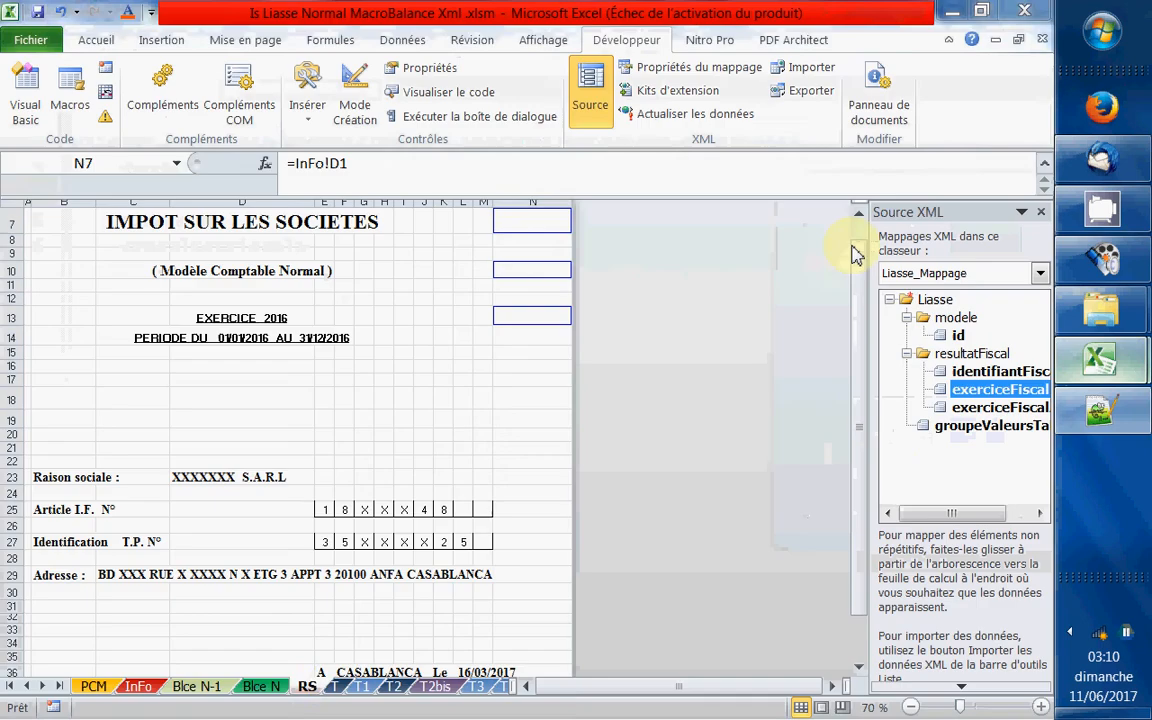
pyautogui.click(334, 686)
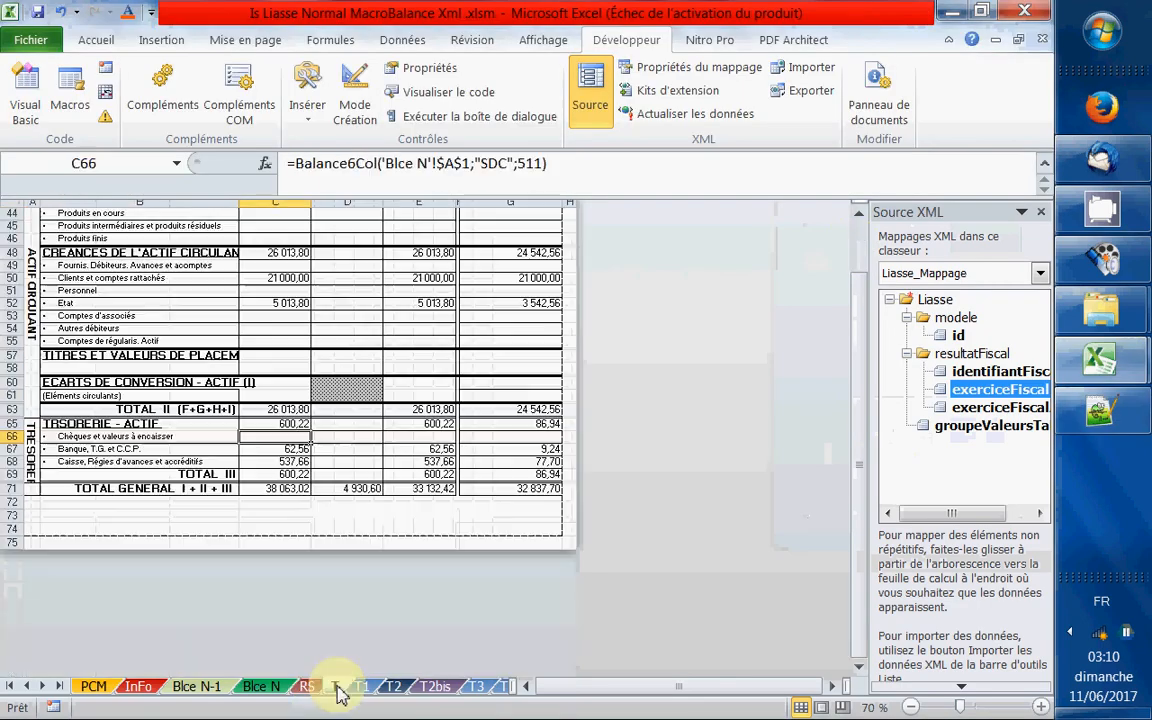
pyautogui.click(922, 277)
pyautogui.click(940, 306)
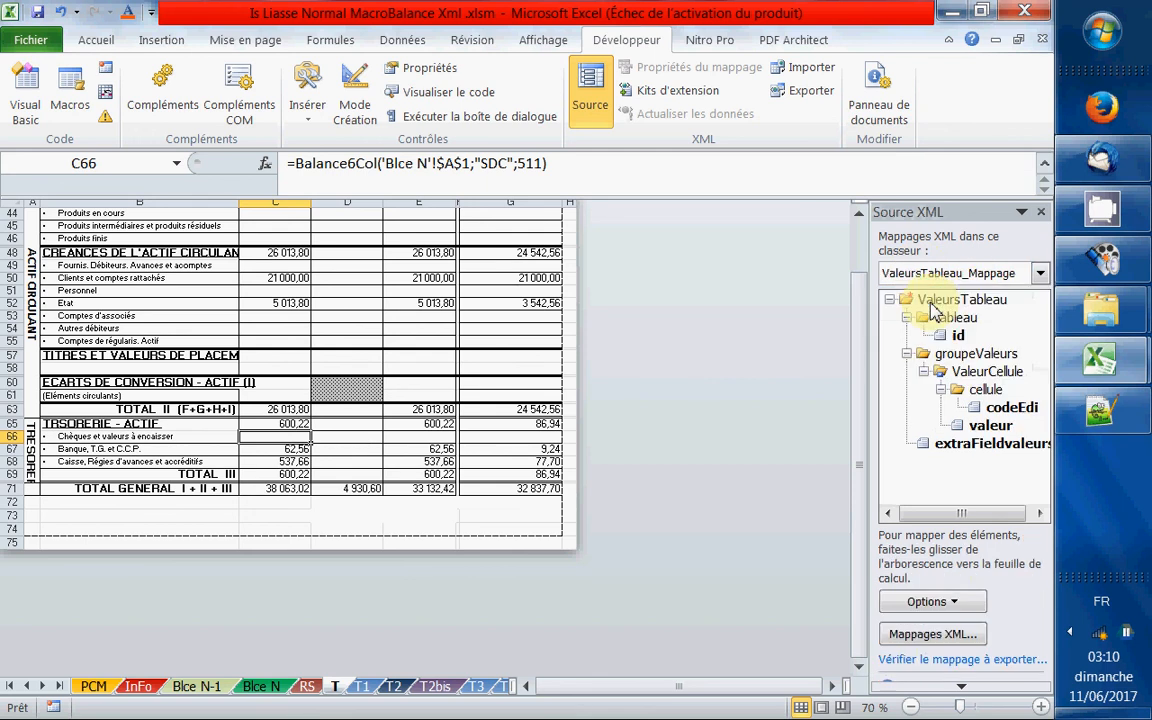
pyautogui.click(945, 300)
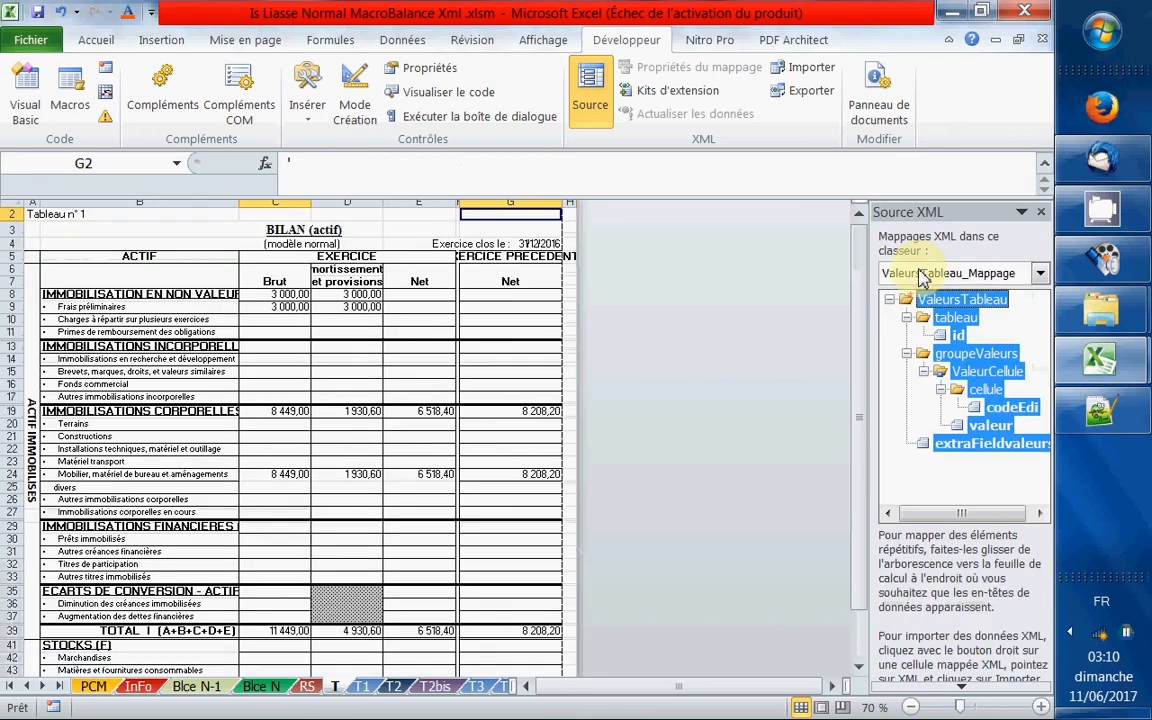
pyautogui.click(805, 91)
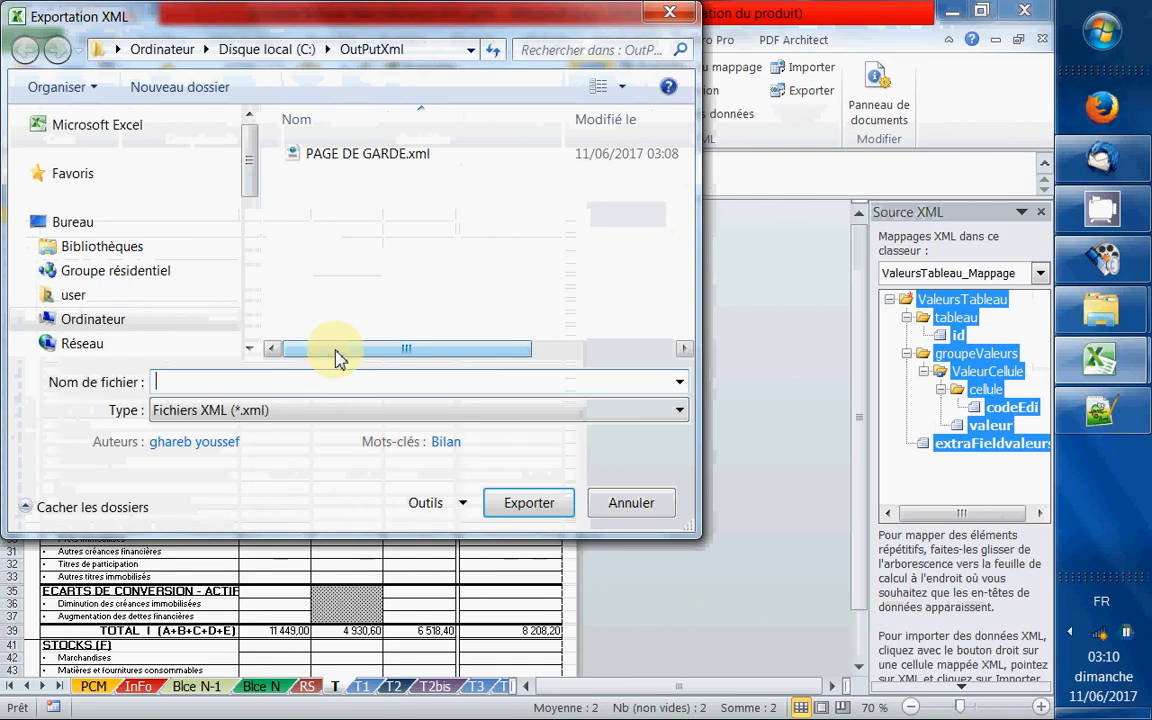
pyautogui.write('T0')
pyautogui.press('Return')
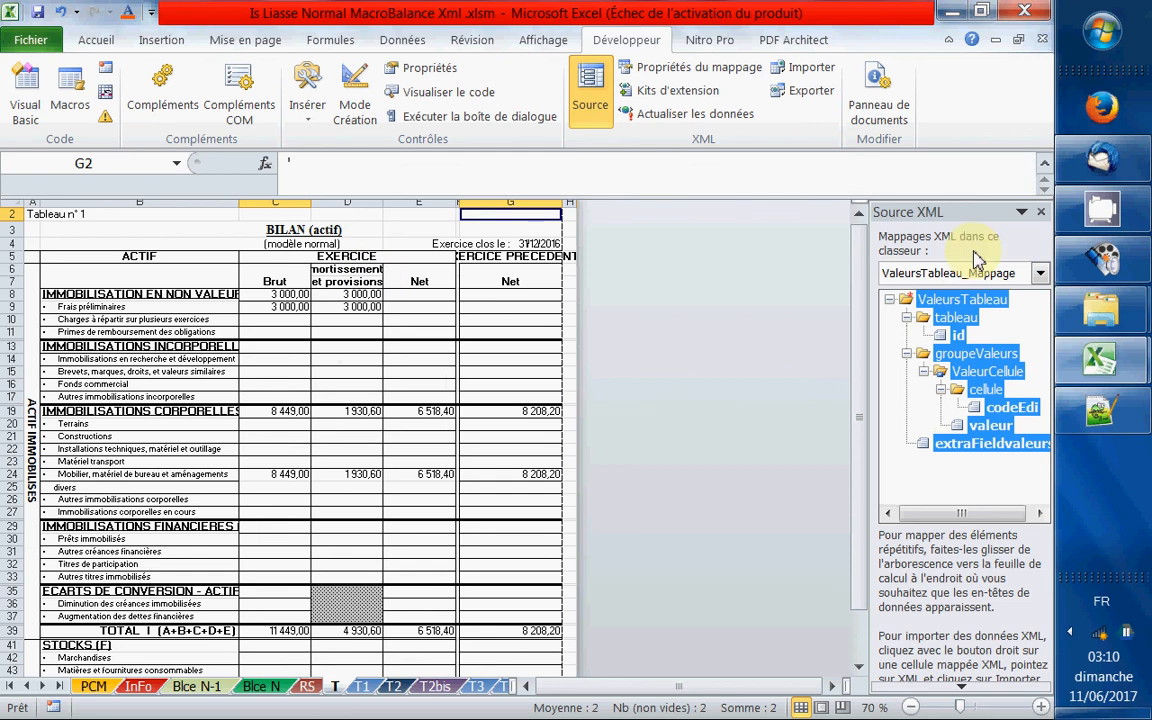
# Step: Select the ValeursTableau_Mappage1 map of sheet T1 and export its XML data to the OutPutXml folder as T1
pyautogui.click(960, 272)
pyautogui.click(1018, 328)
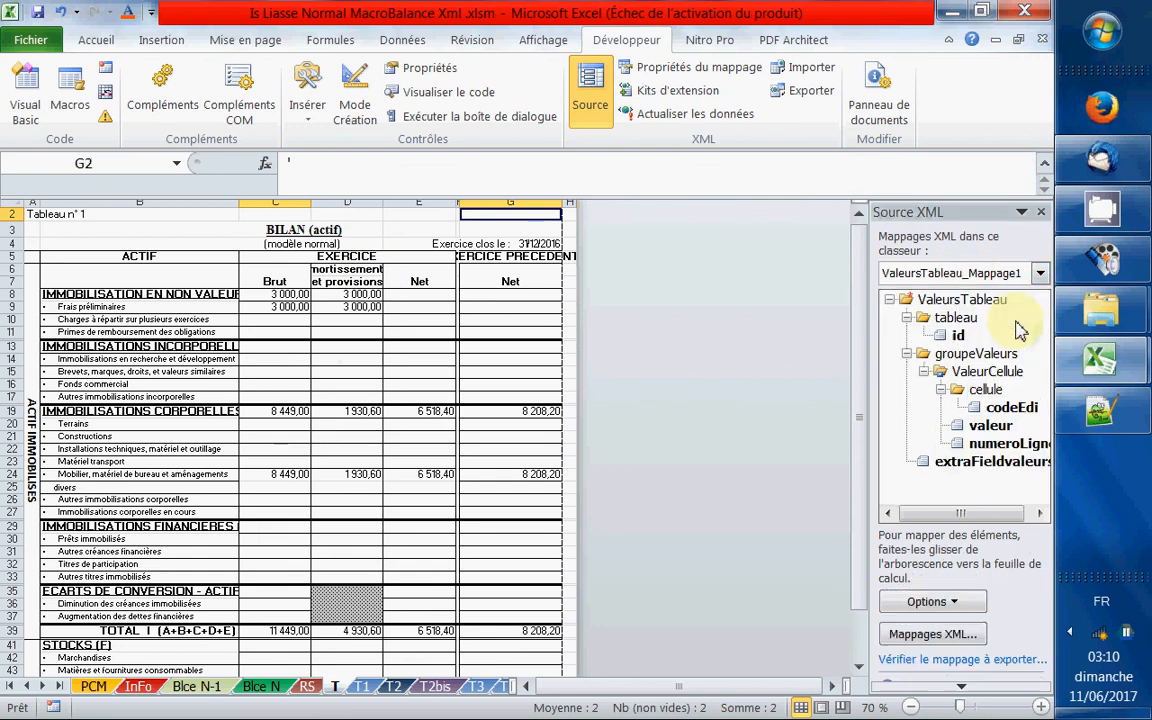
pyautogui.click(955, 299)
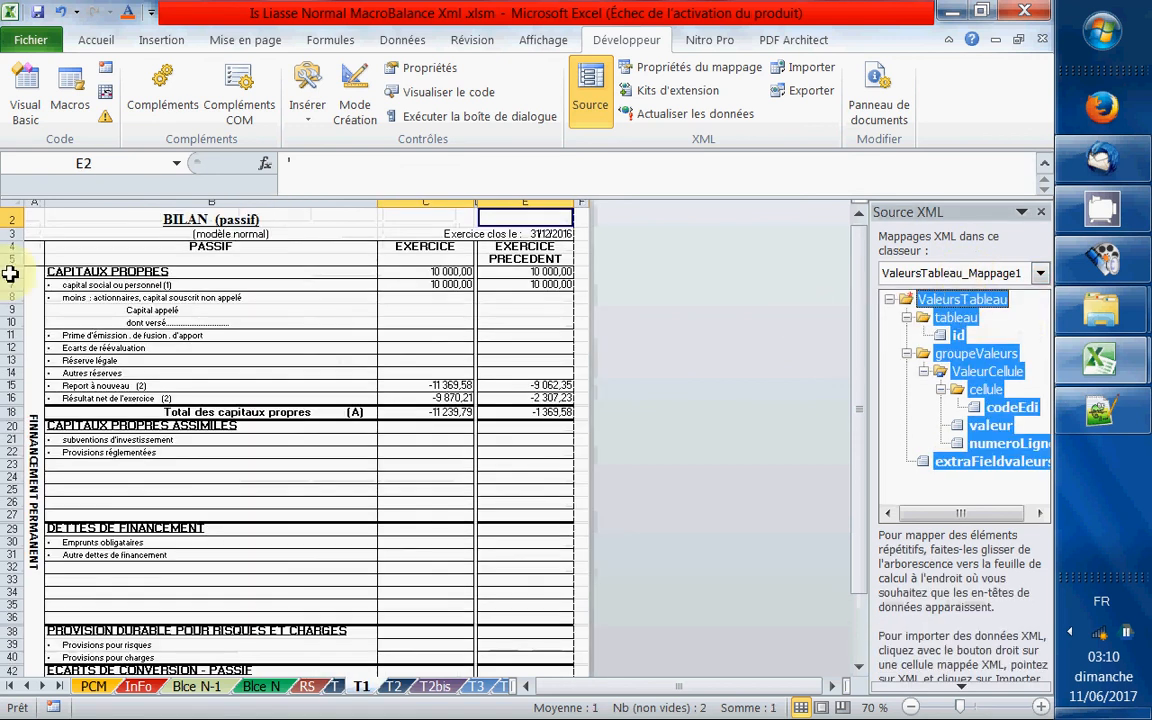
pyautogui.click(815, 95)
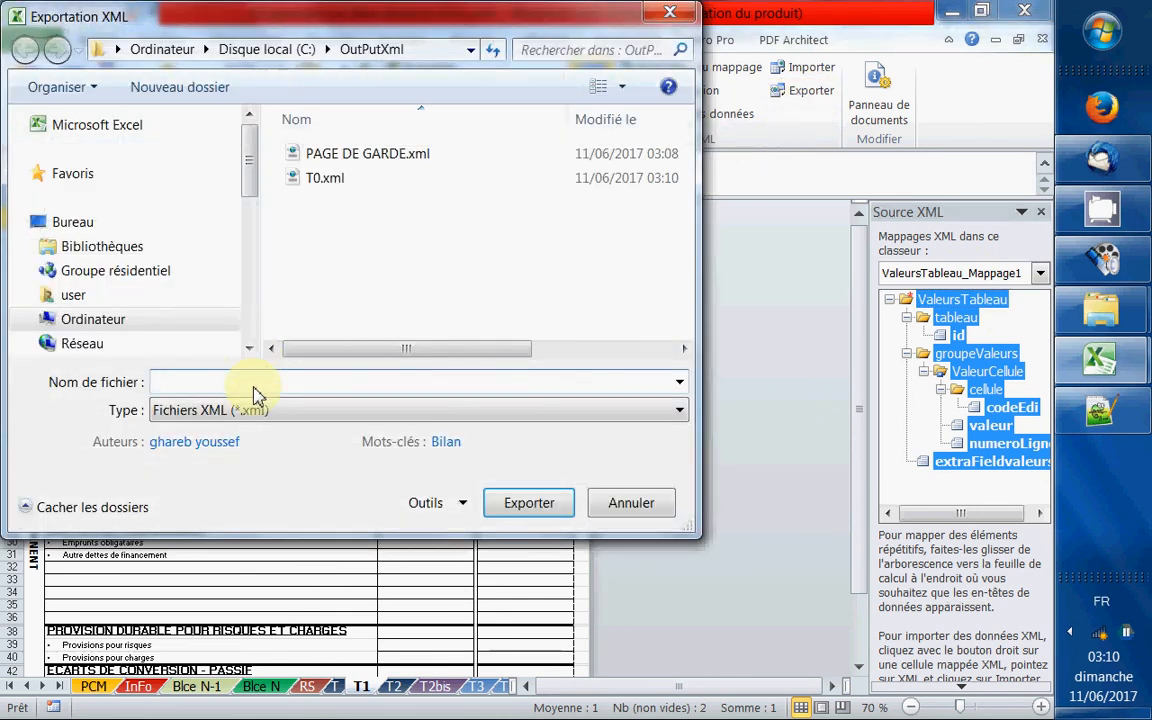
pyautogui.write('T')
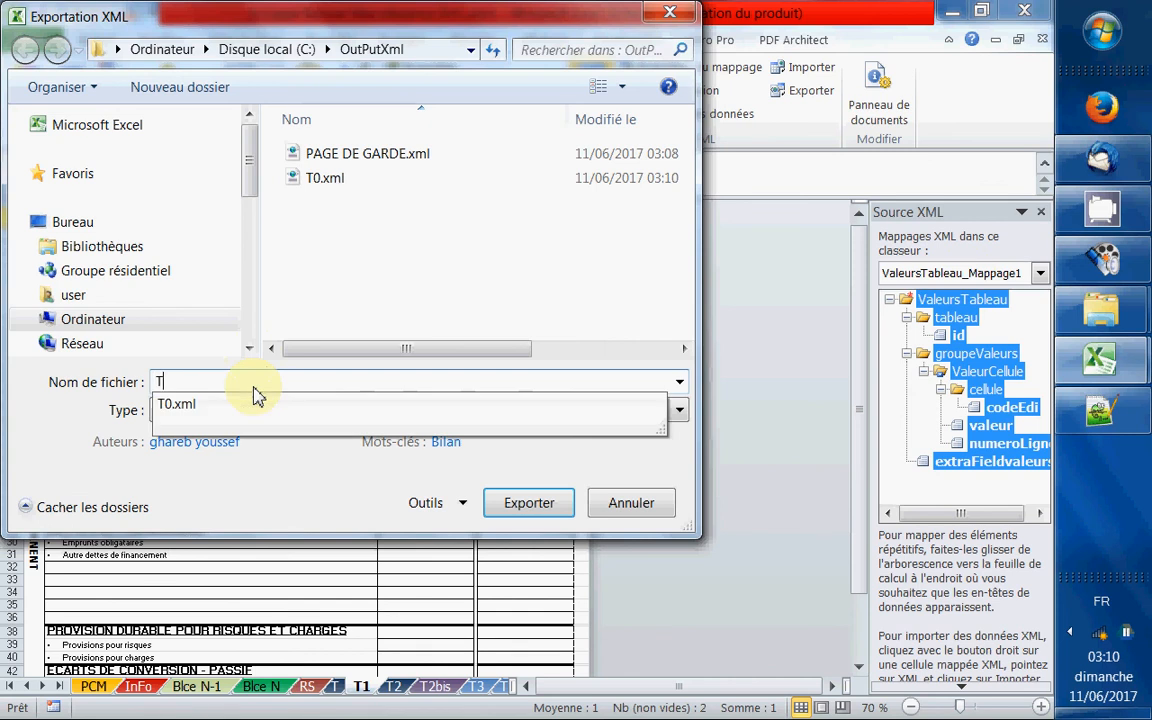
pyautogui.write('1')
pyautogui.press('Return')
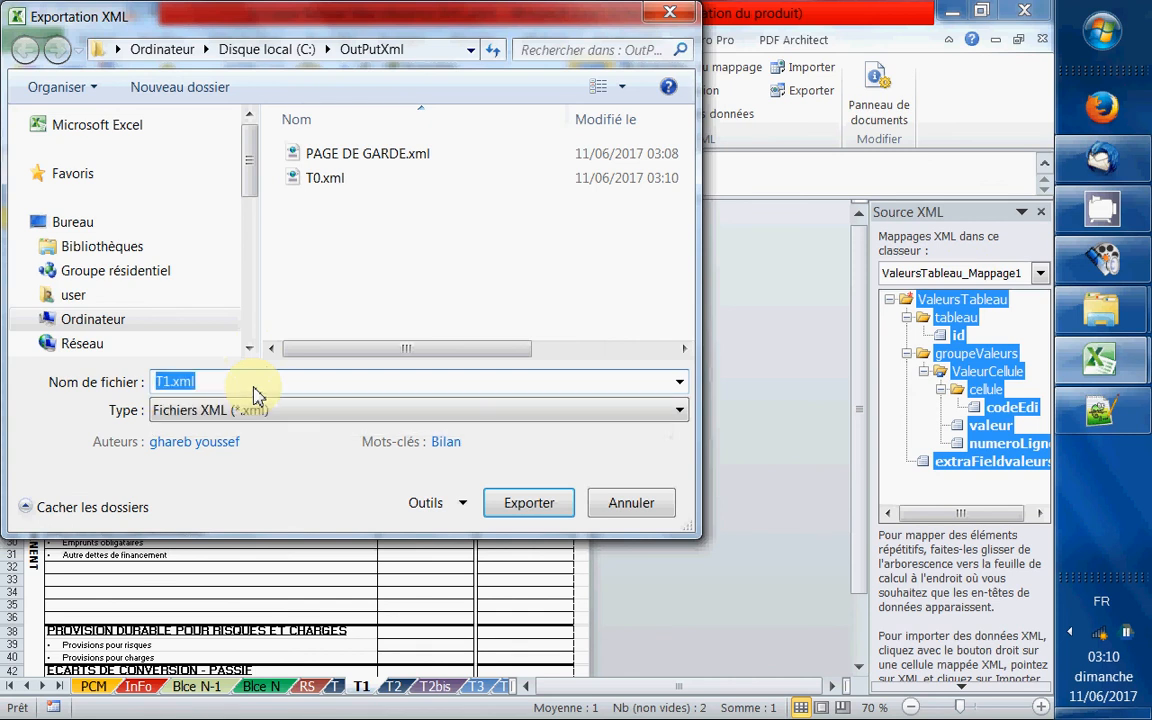
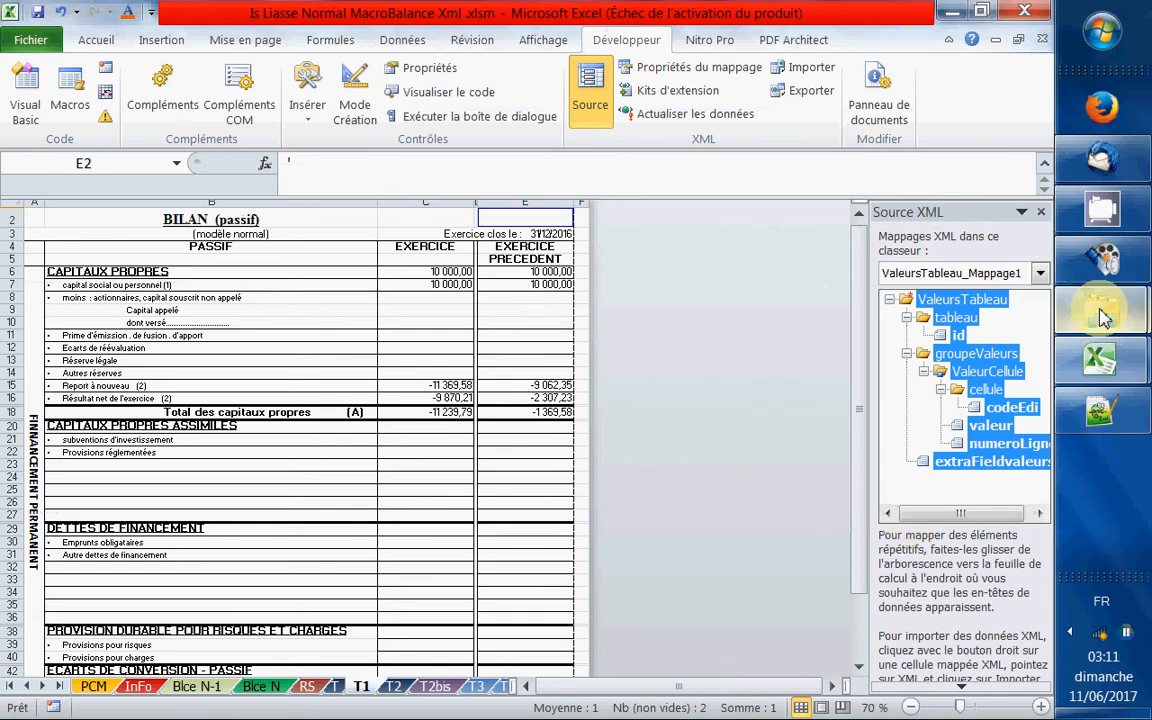
# Step: Switch to the OutPutXml folder in Windows Explorer and preview the contents of T1.xml and T0.xml
pyautogui.moveTo(1103, 317)
pyautogui.click(935, 393)
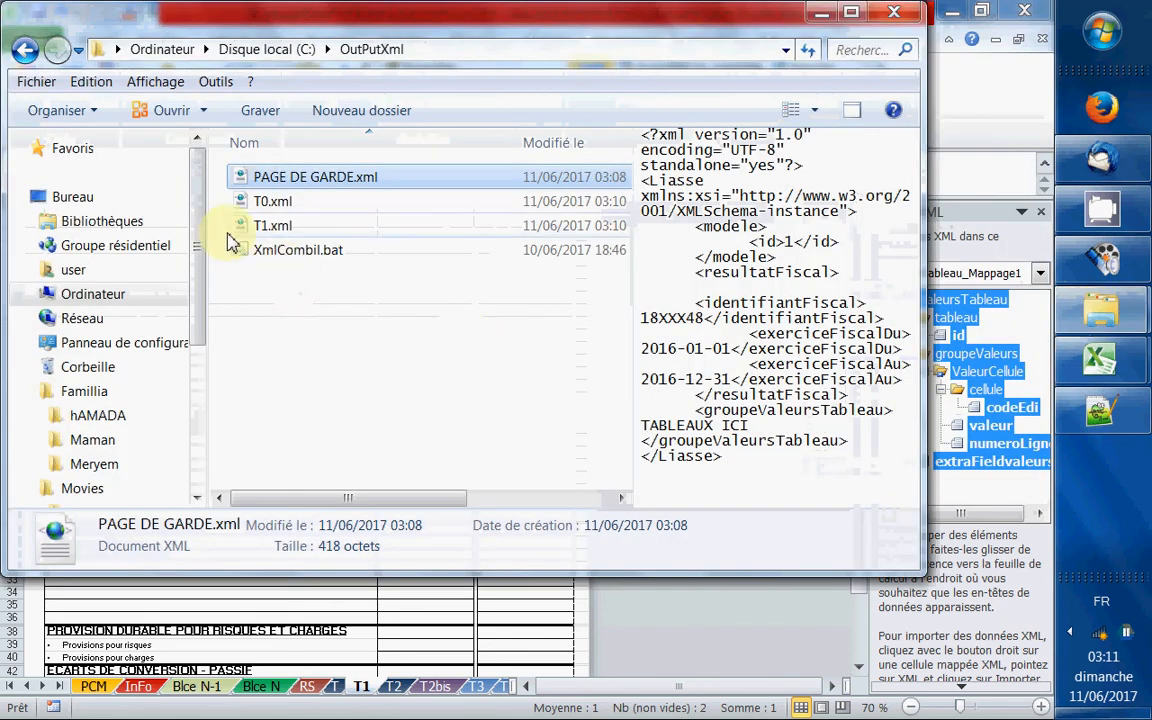
pyautogui.click(272, 227)
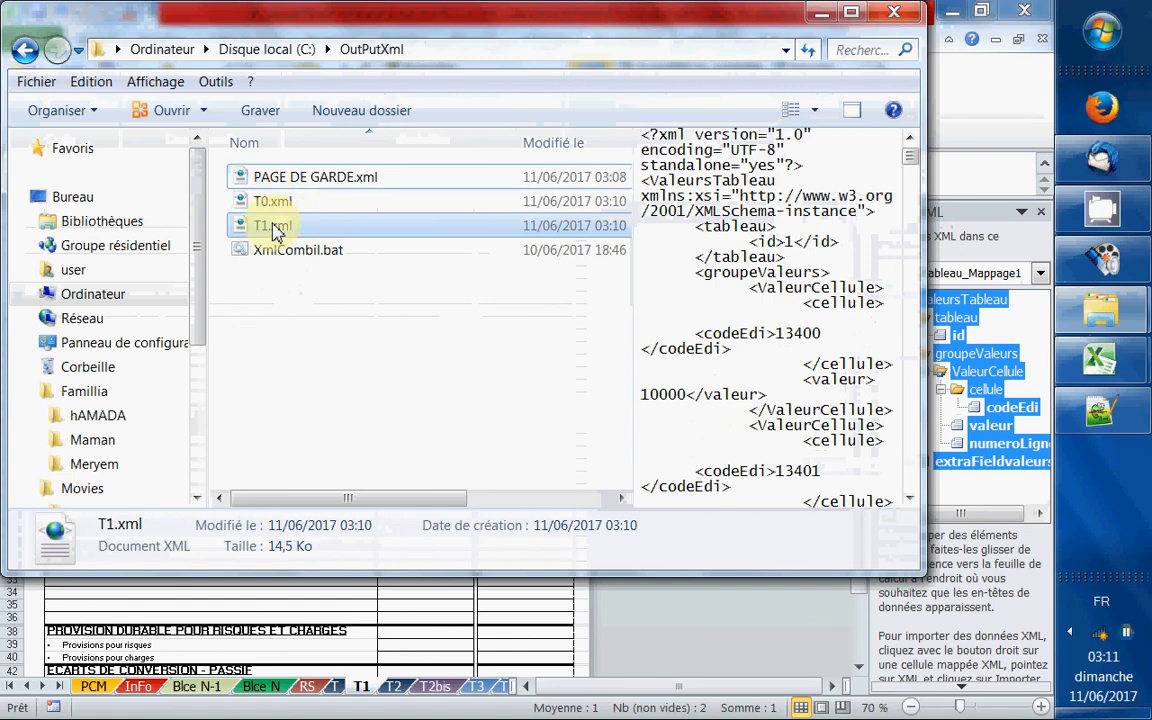
pyautogui.click(272, 202)
# Step: Delete T0.xml and T1.xml from the OutPutXml folder, sending them to the recycle bin
pyautogui.click(266, 226)
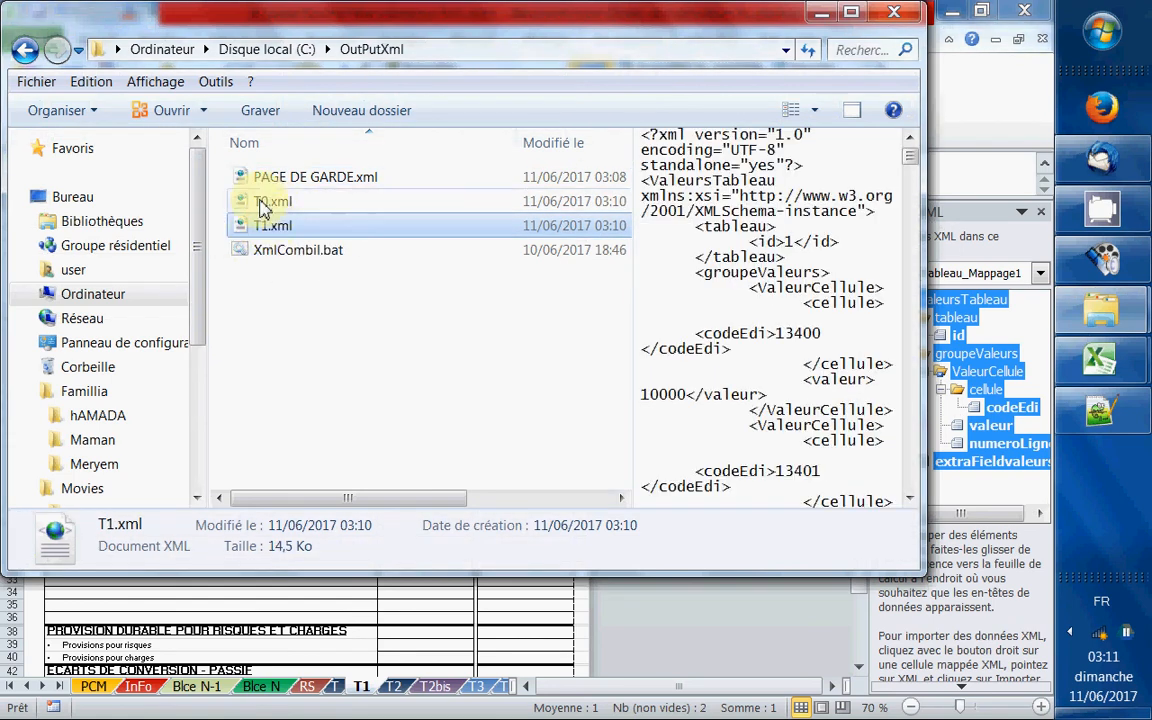
pyautogui.keyDown('ctrl'); pyautogui.click(262, 203); pyautogui.keyUp('ctrl')
pyautogui.press('Delete')
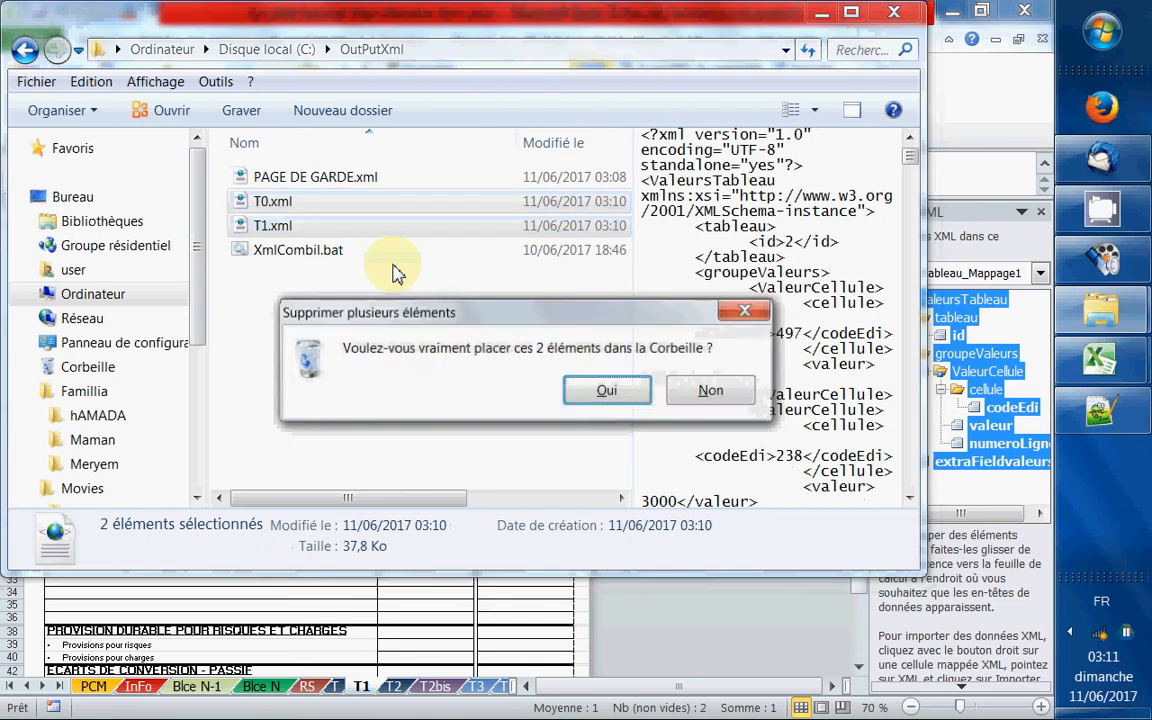
pyautogui.press('Return')
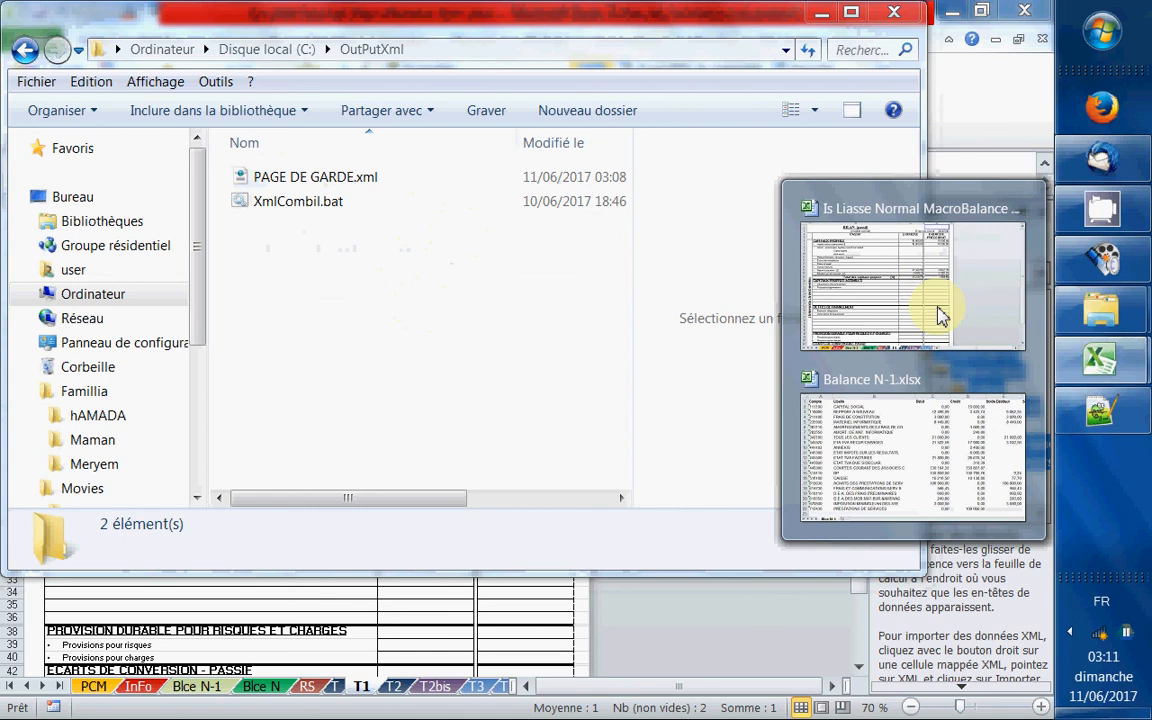
# Step: Export all XML maps of the Is Liasse Normal MacroBalance Xml workbook from Excel, and preview PAGE DE GARDE.xml in the OutPutXml folder
pyautogui.click(940, 316)
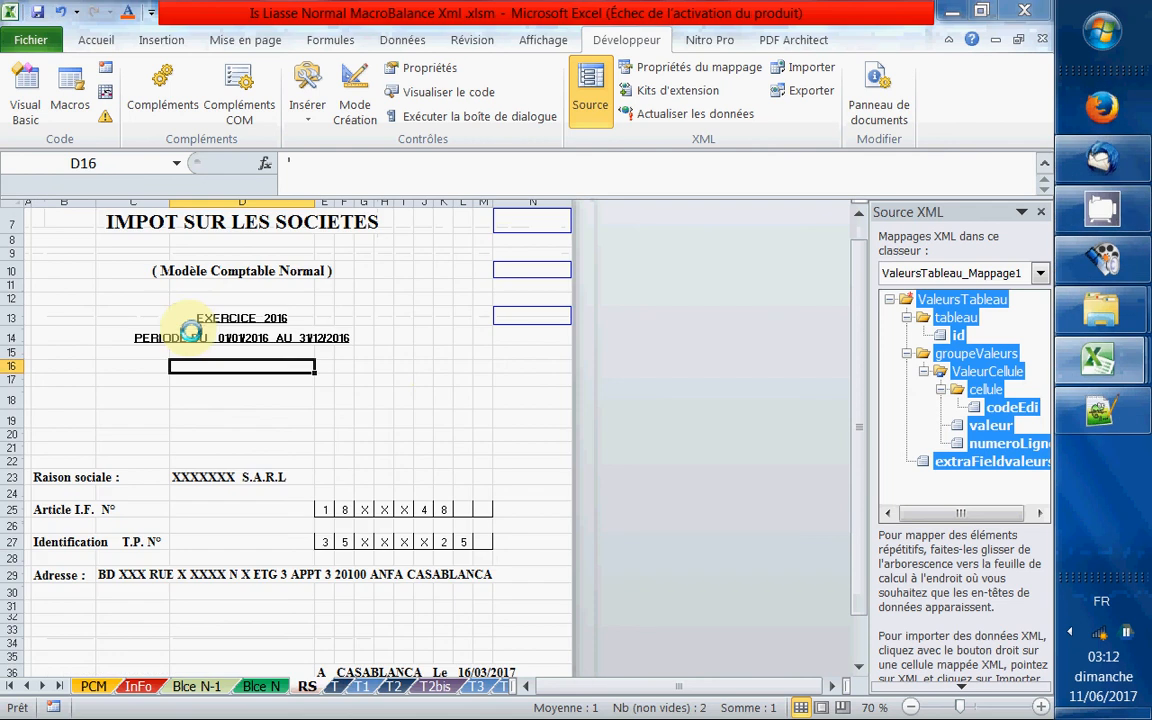
pyautogui.moveTo(1108, 318)
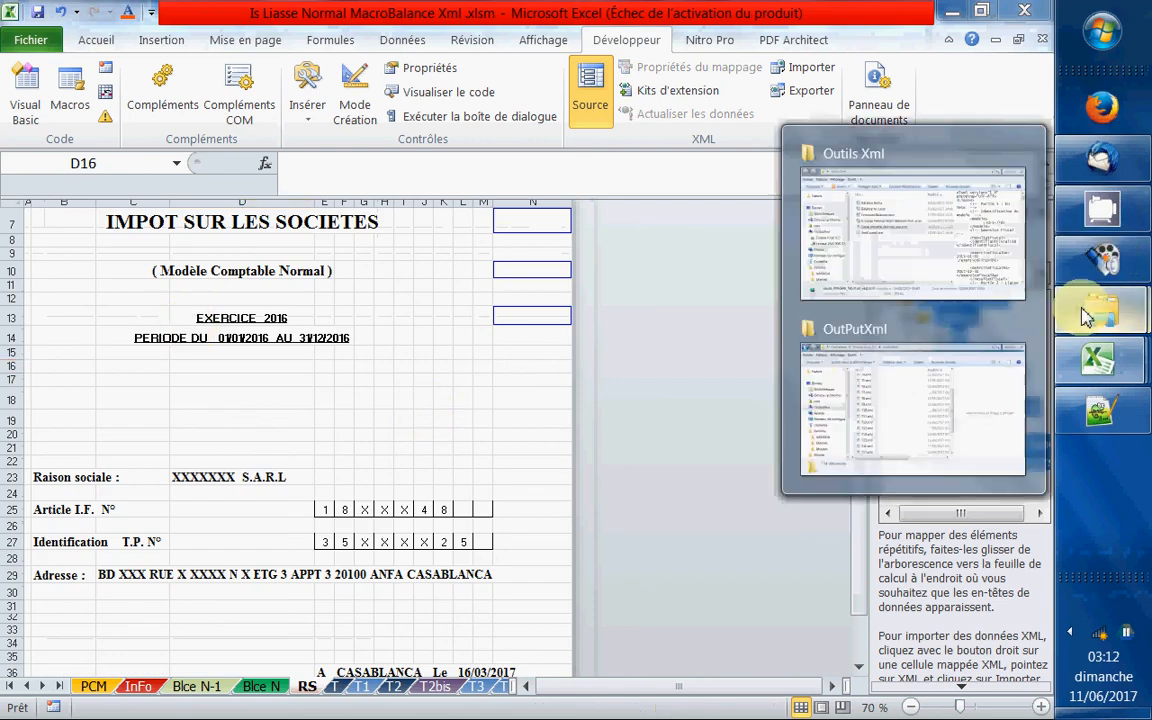
pyautogui.click(864, 378)
pyautogui.scroll(1, 463, 305)
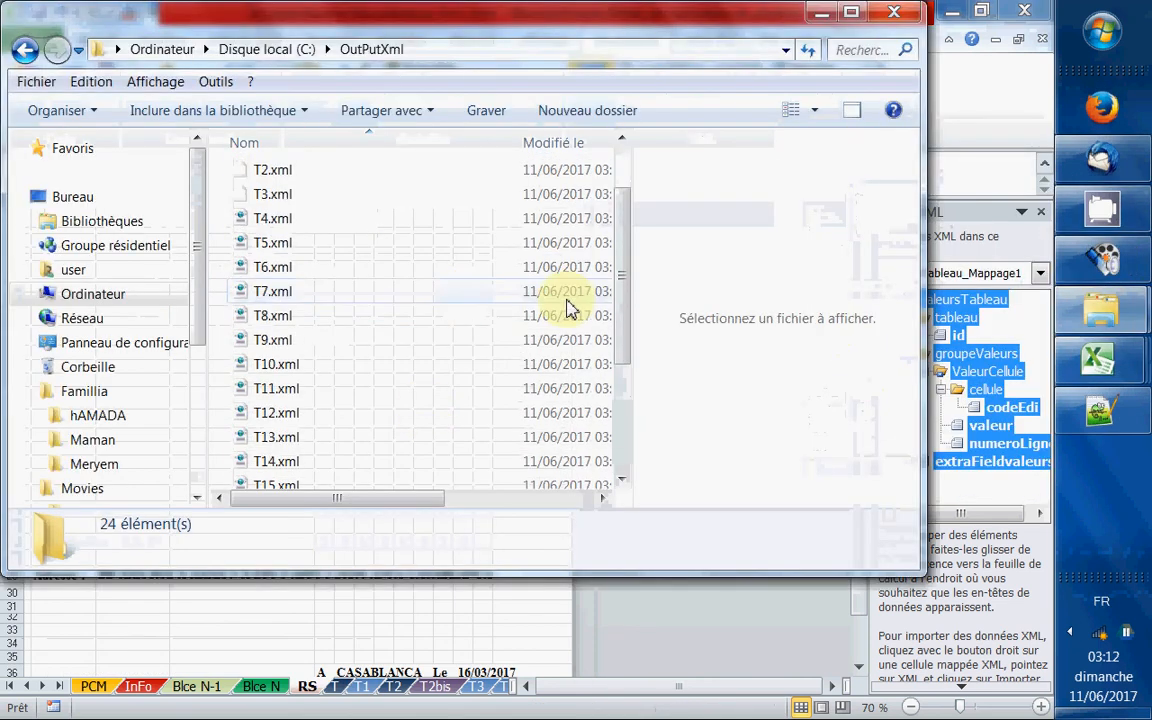
pyautogui.scroll(1, 463, 278)
pyautogui.scroll(-4, 309, 404)
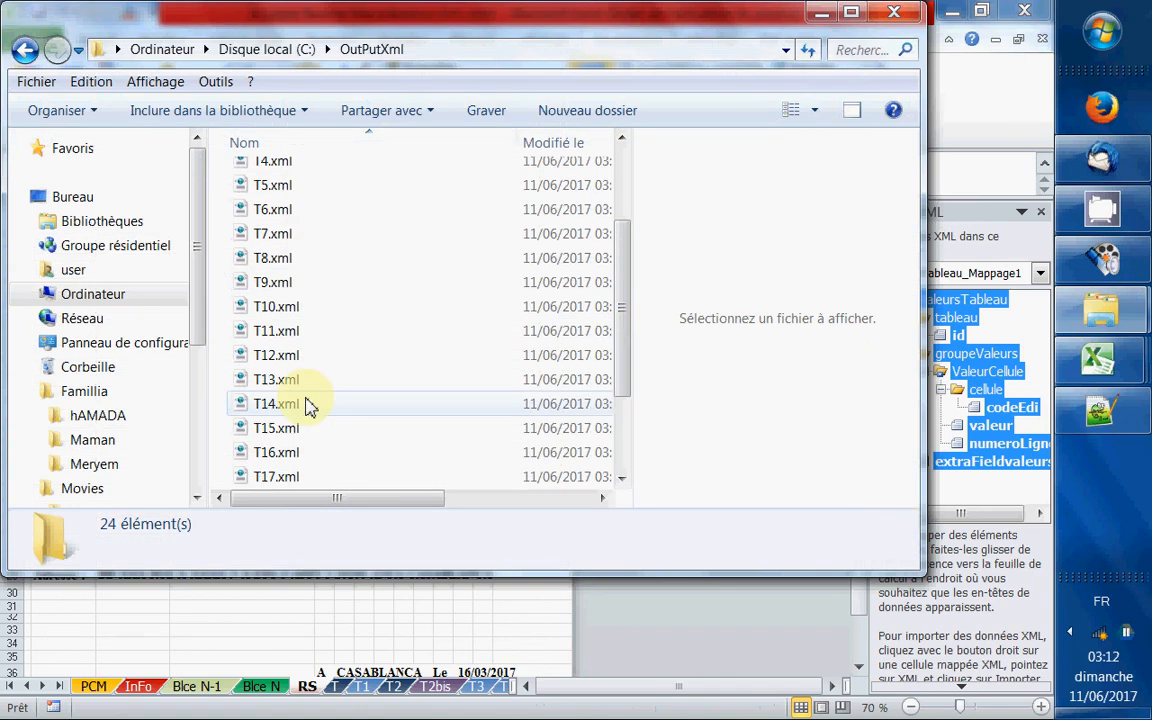
pyautogui.scroll(4, 315, 275)
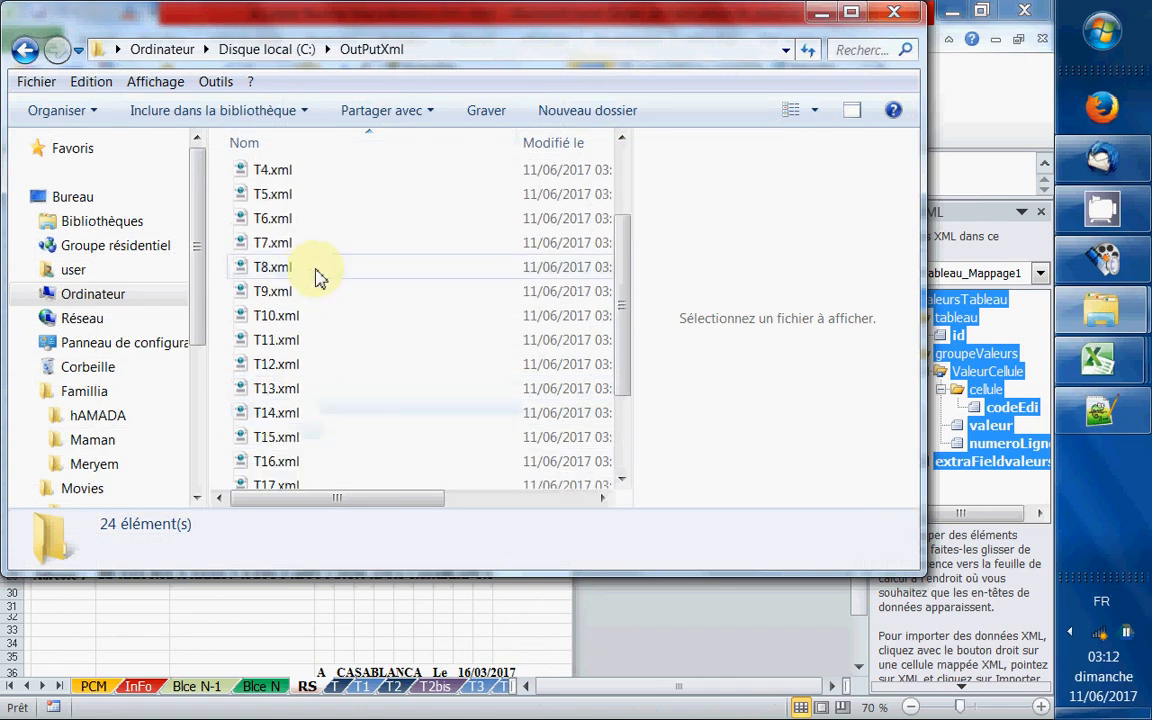
pyautogui.click(258, 176)
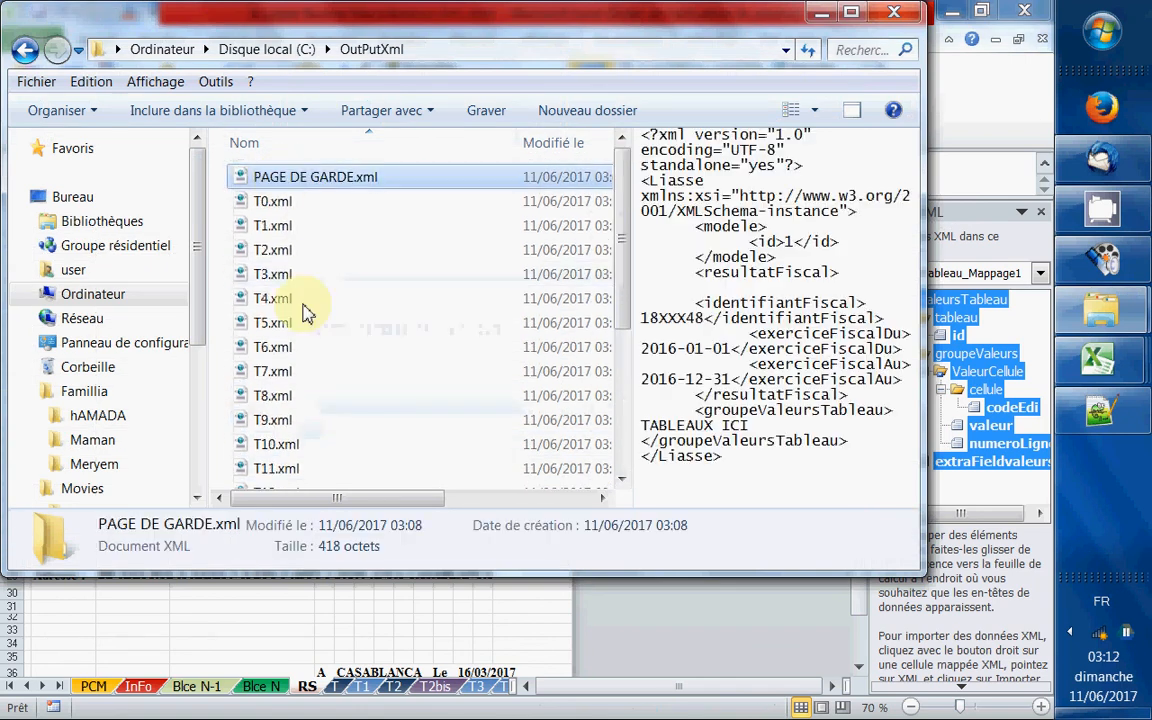
# Step: Open XmlFinal.xml from the OutPutXml folder in Notepad++ and compare it with the PAGE DE GARDE.xml document
pyautogui.scroll(-4, 305, 312)
pyautogui.click(274, 479)
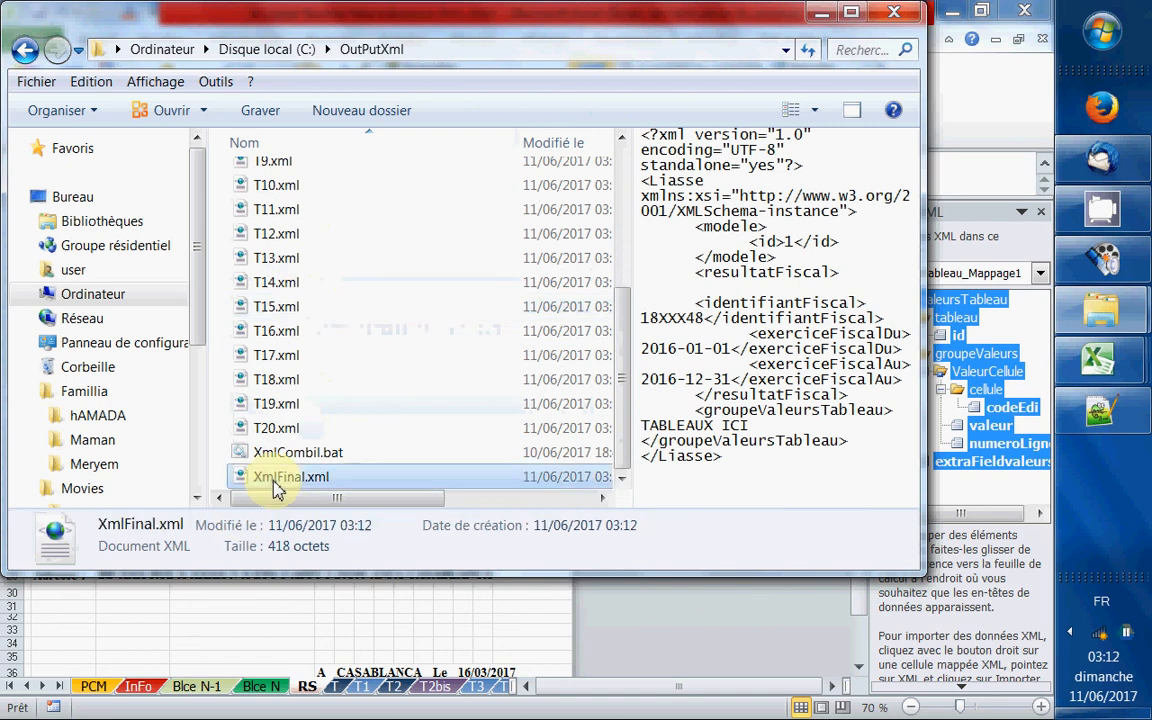
pyautogui.rightClick(284, 482)
pyautogui.moveTo(296, 490)
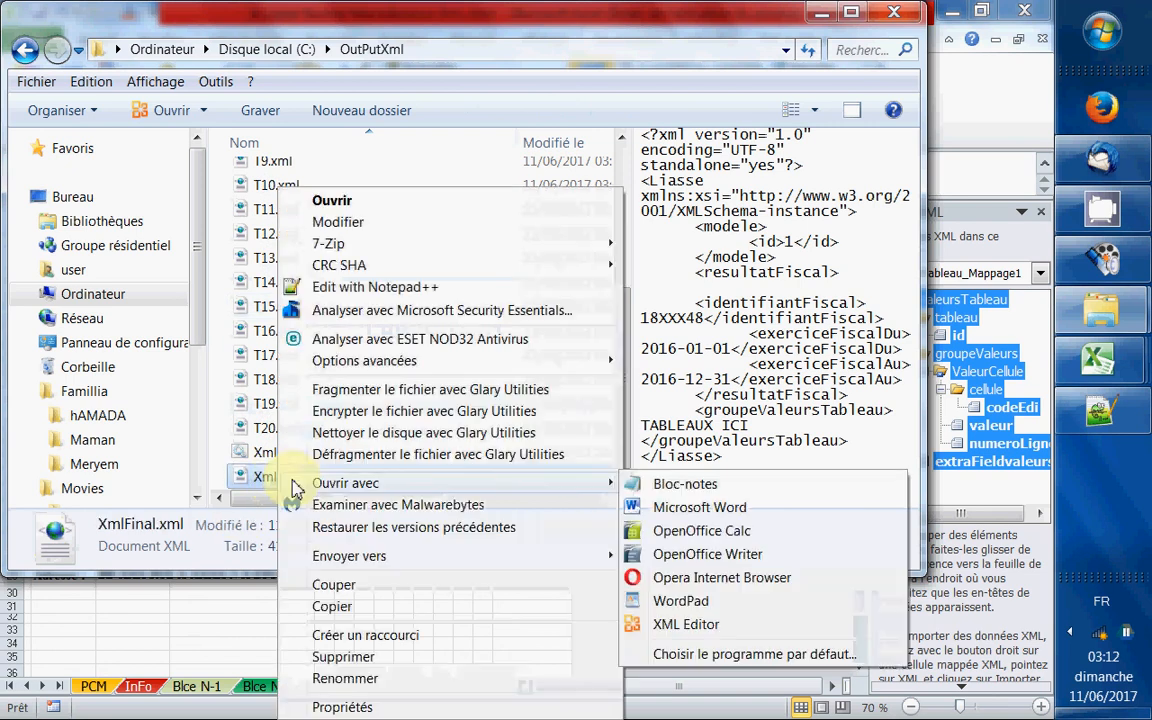
pyautogui.click(329, 290)
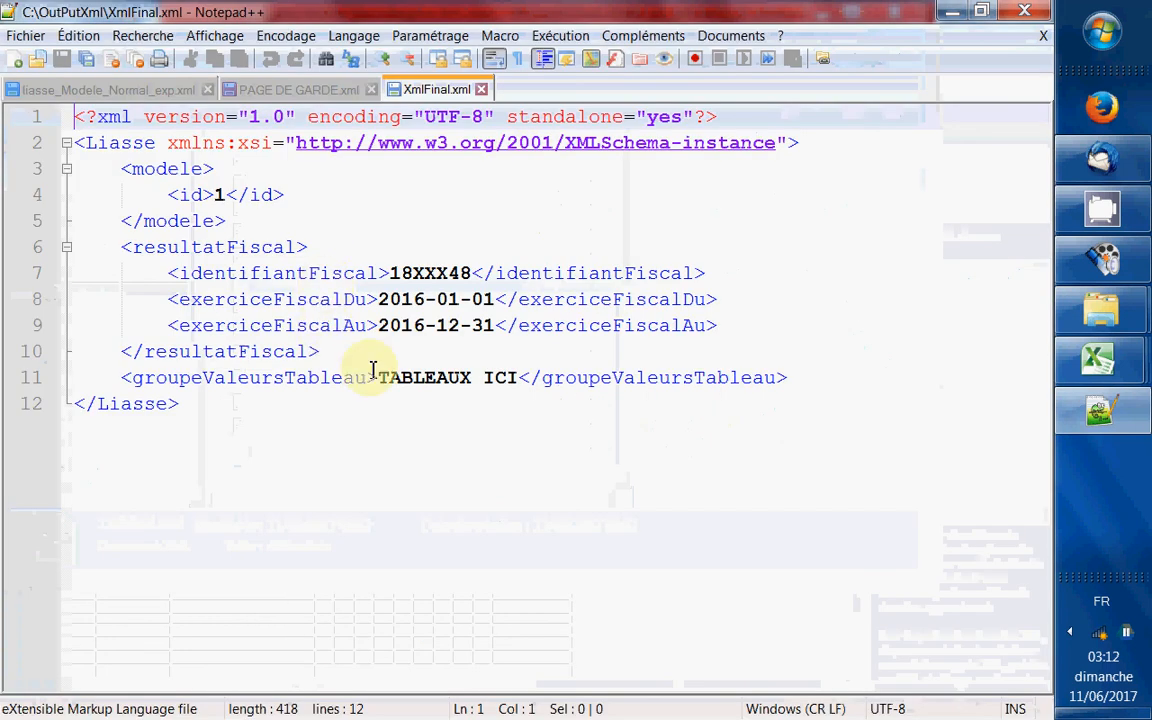
pyautogui.click(288, 90)
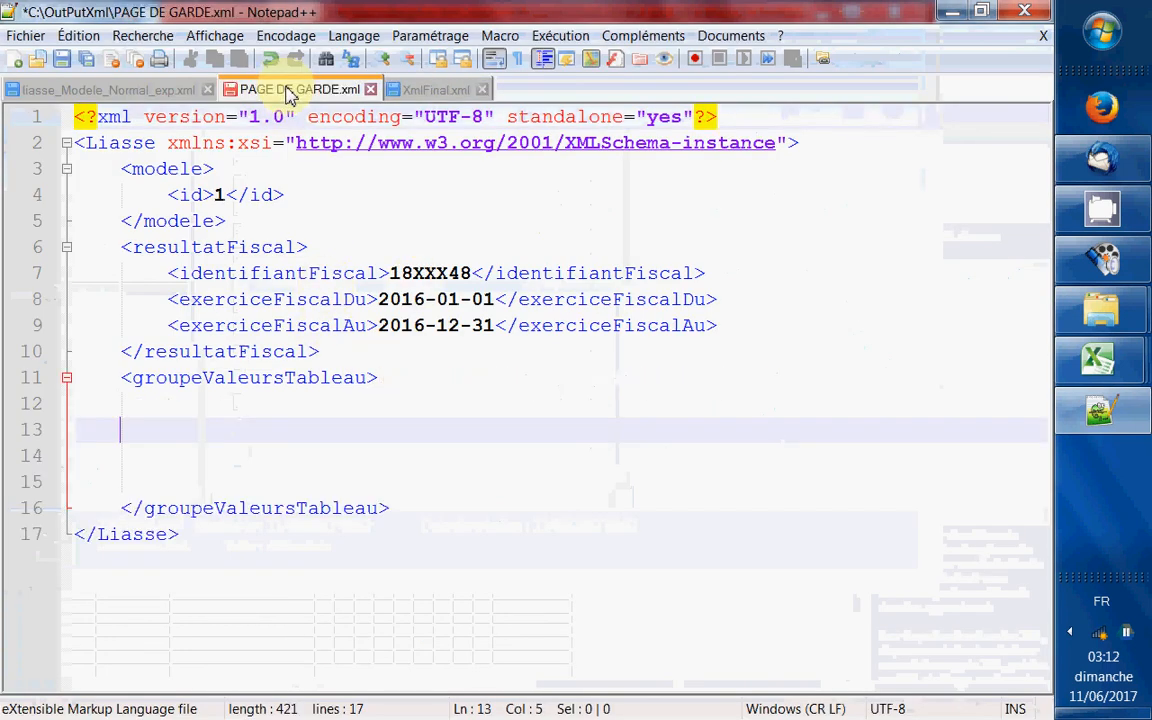
pyautogui.click(440, 90)
pyautogui.click(330, 92)
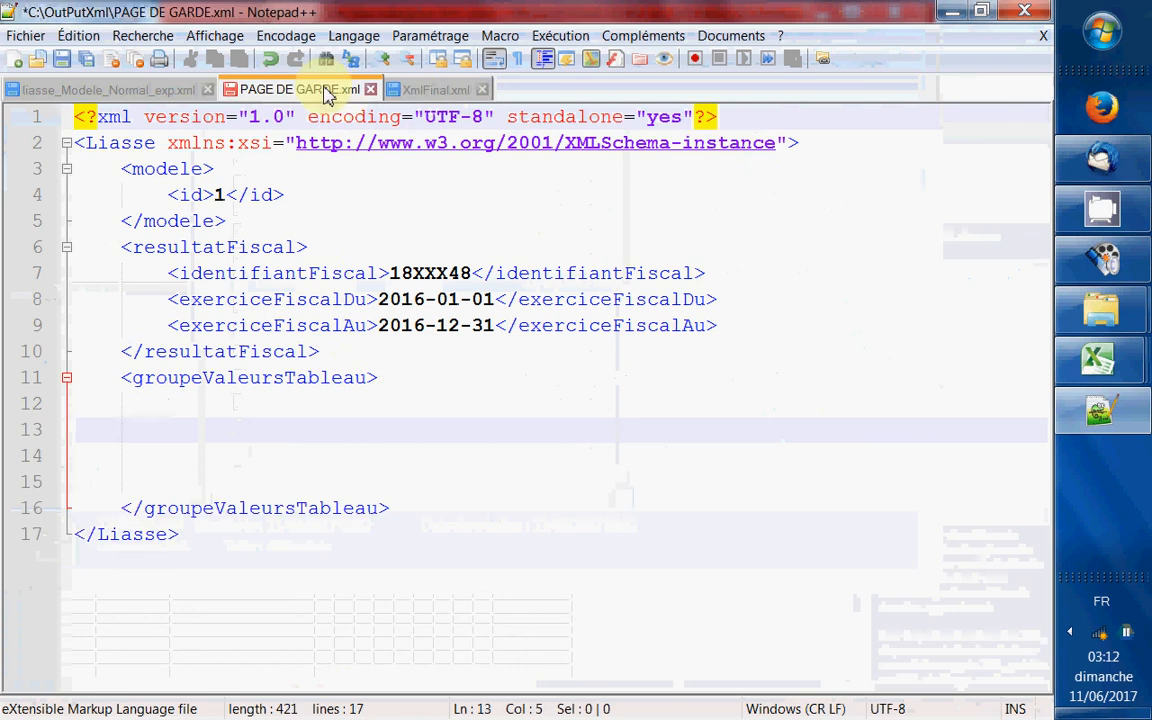
pyautogui.click(430, 91)
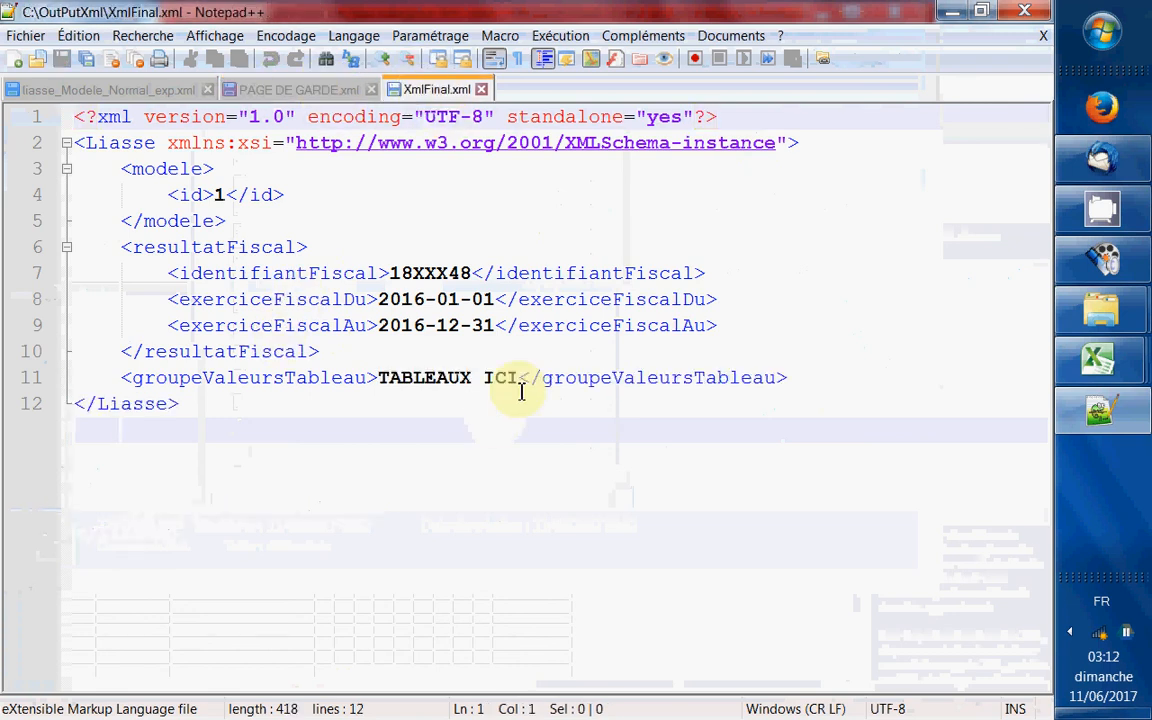
# Step: Replace the TABLEAUX ICI placeholder inside groupeValeursTableau in XmlFinal.xml with blank lines
pyautogui.moveTo(521, 392); pyautogui.dragTo(383, 380)
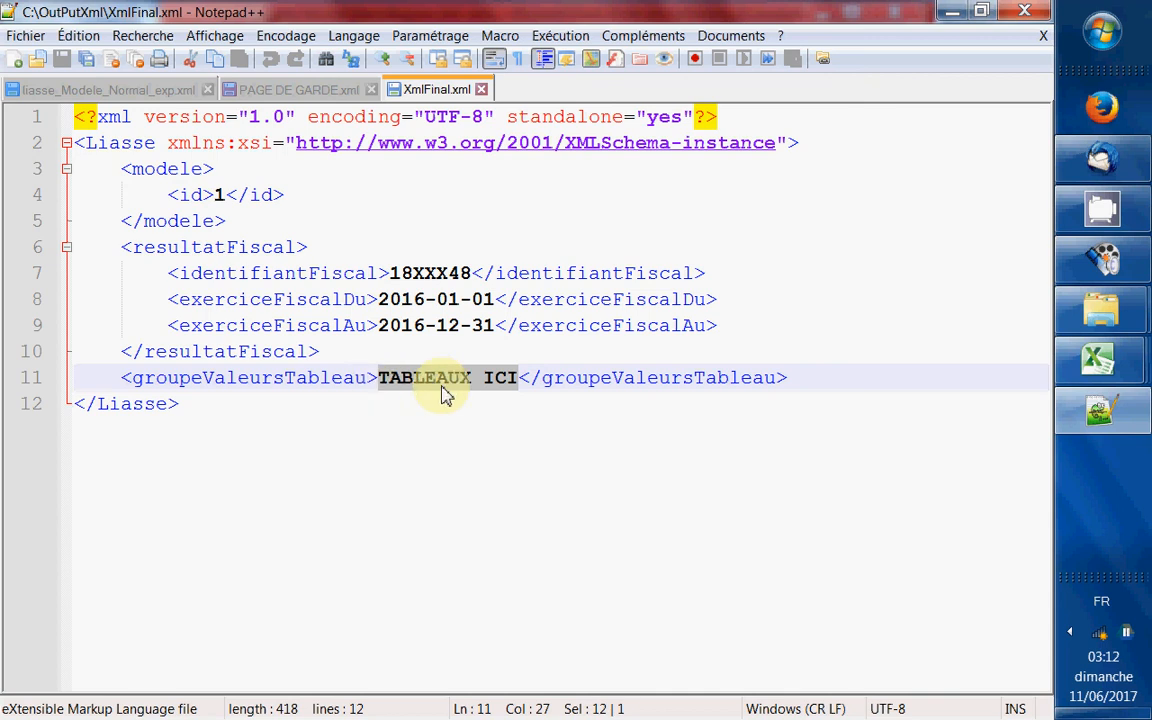
pyautogui.press('Delete')
pyautogui.press('Return')
pyautogui.press('Return')
pyautogui.press('Return')
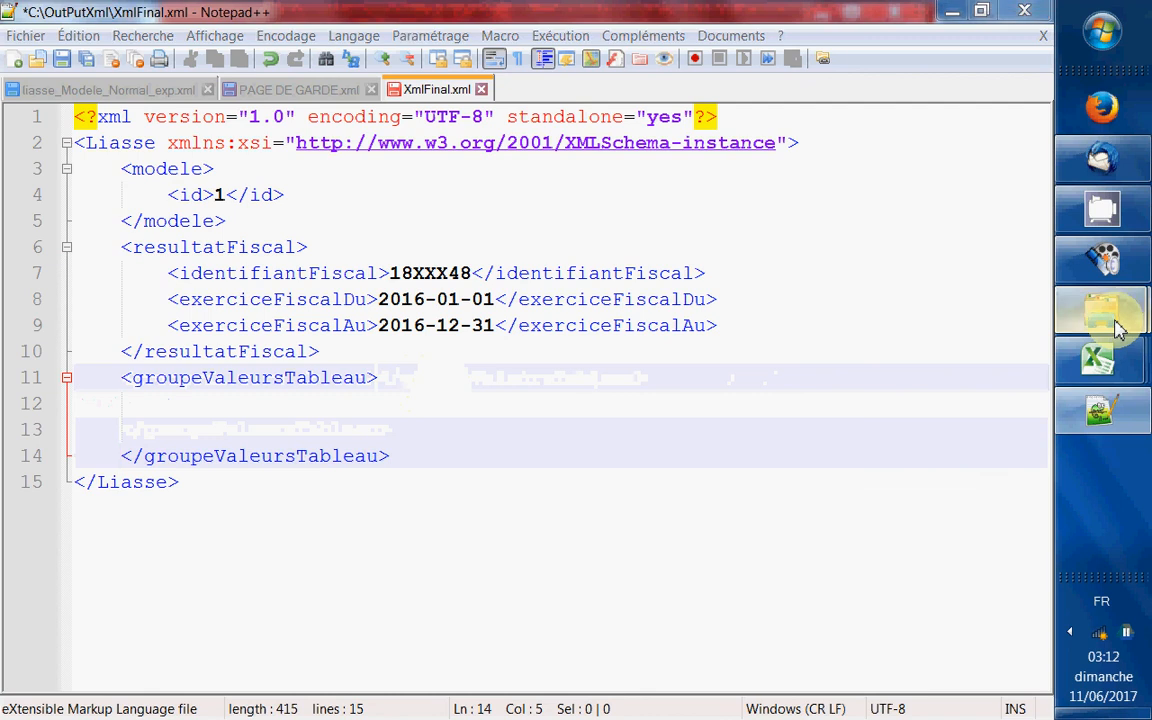
# Step: Switch to the OutPutXml folder in Windows Explorer and run XmlCombil.bat to combine the T*.xml files into XmlTabl.xml
pyautogui.moveTo(1118, 328)
pyautogui.click(905, 368)
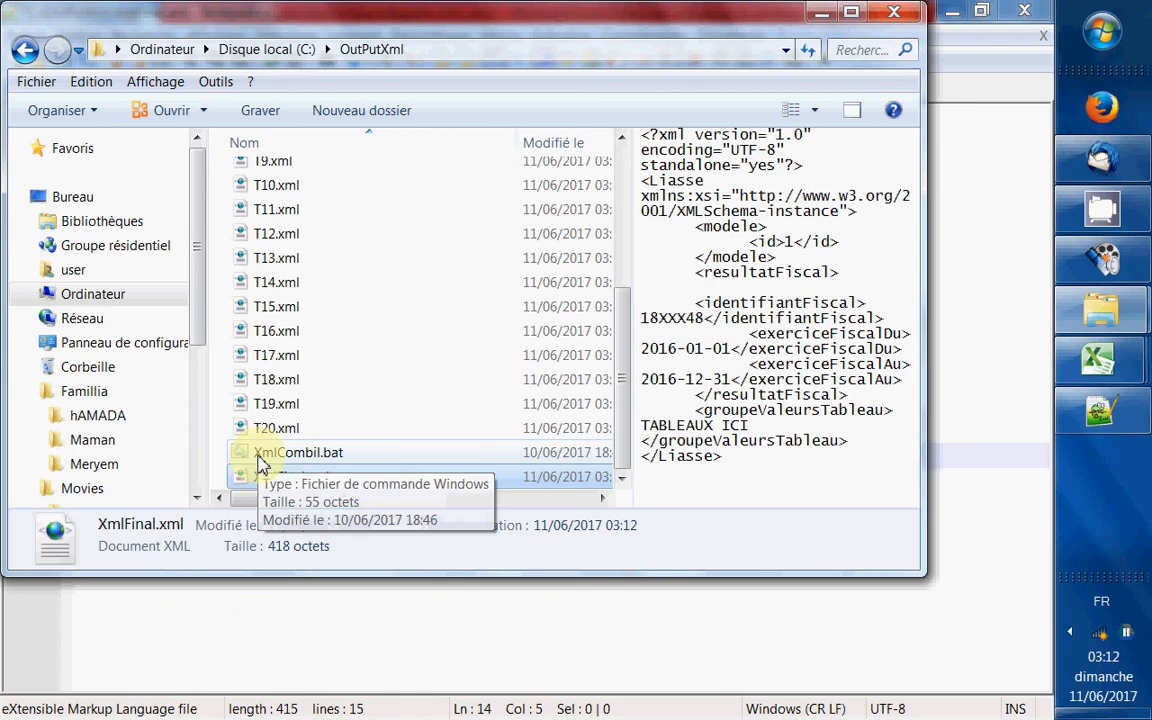
pyautogui.click(364, 382)
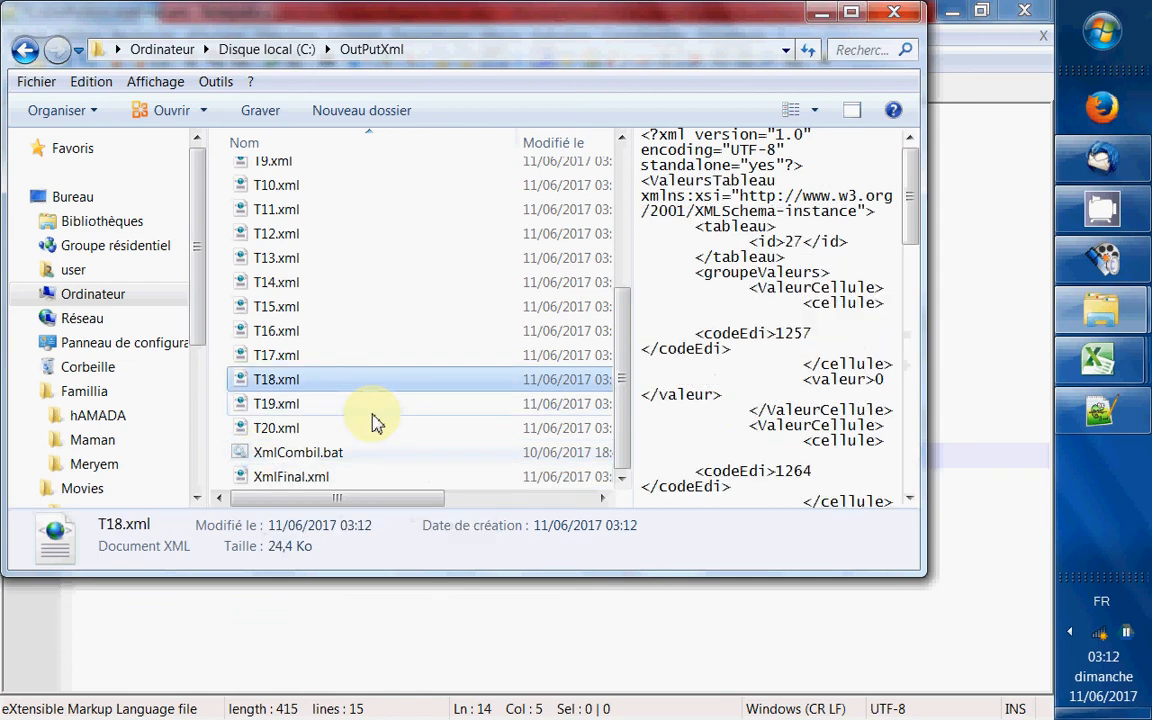
pyautogui.click(287, 306)
pyautogui.scroll(4, 290, 342)
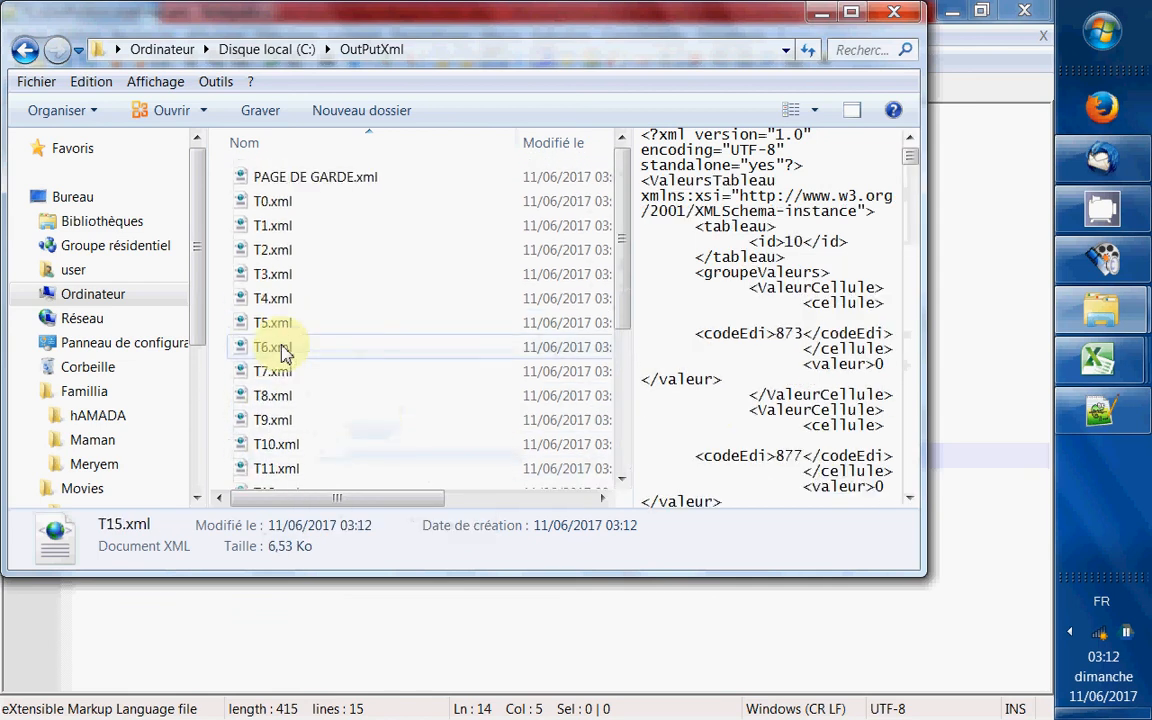
pyautogui.scroll(-3, 285, 352)
pyautogui.click(297, 455)
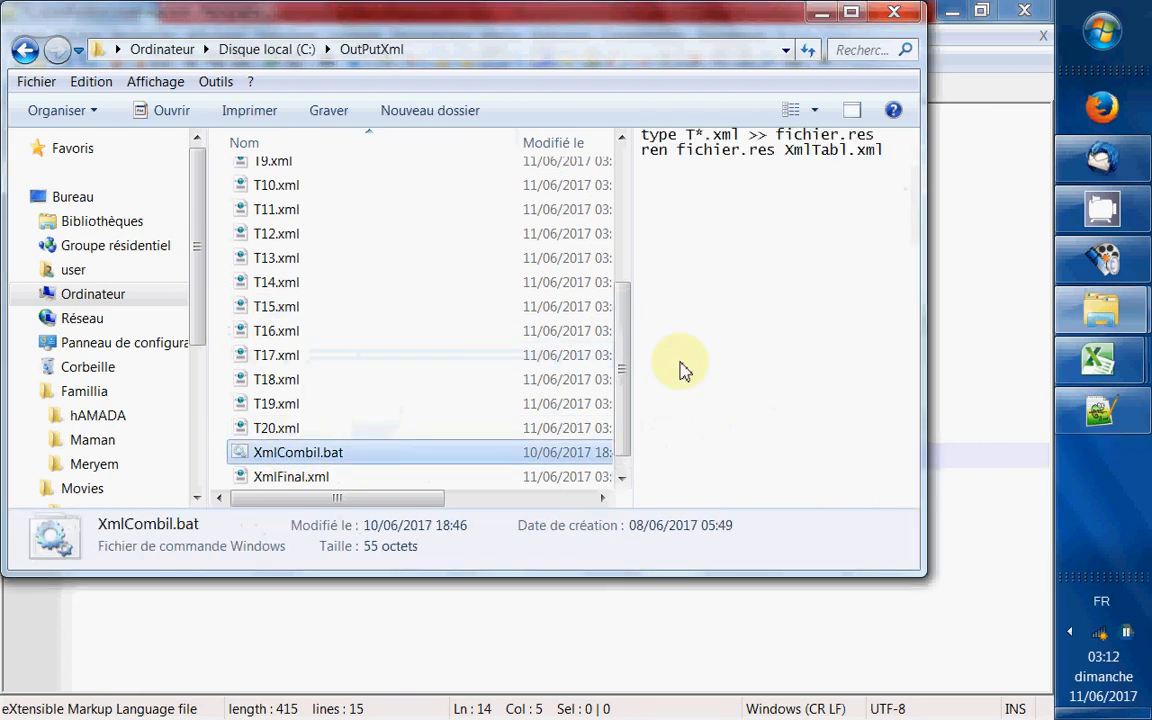
pyautogui.moveTo(628, 343); pyautogui.dragTo(626, 394)
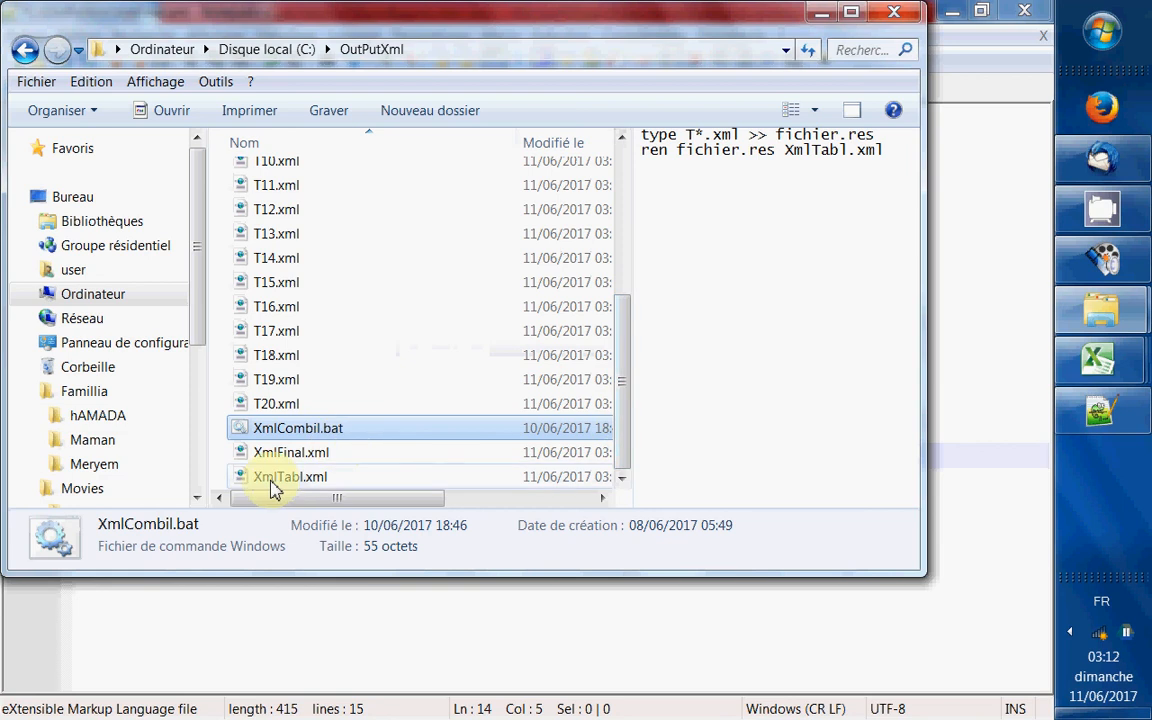
# Step: Open XmlTabl.xml in Notepad++ and collapse its first three ValeursTableau blocks
pyautogui.moveTo(272, 488)
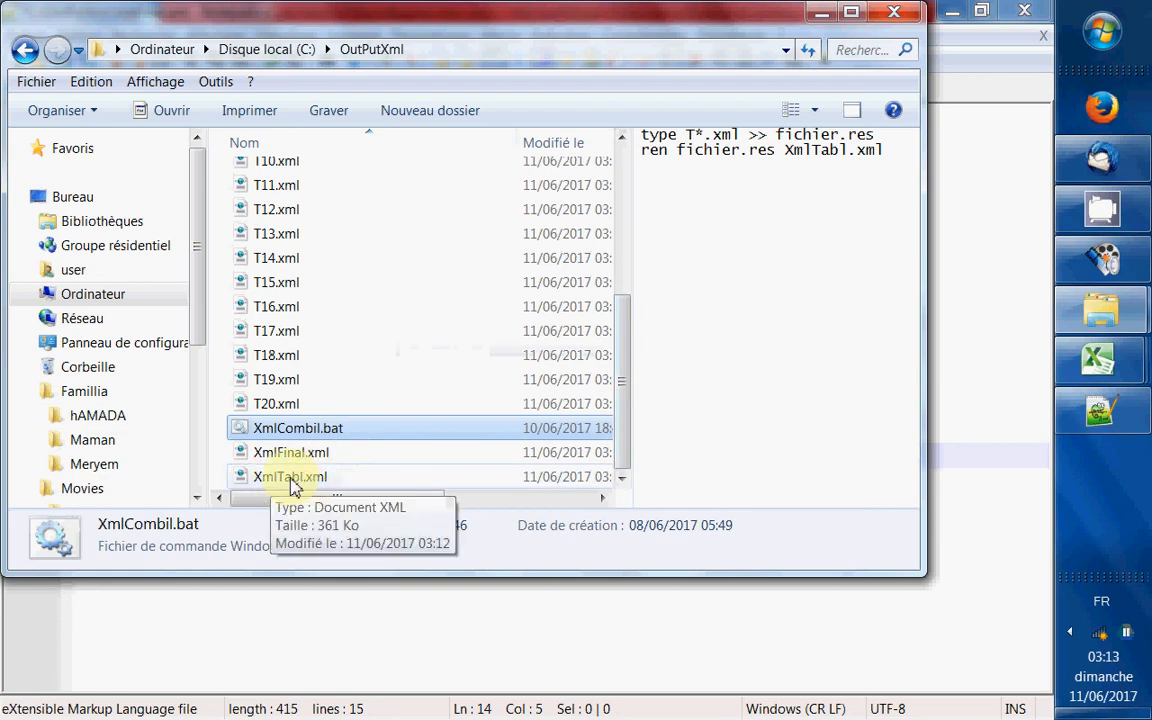
pyautogui.click(290, 484)
pyautogui.rightClick(293, 480)
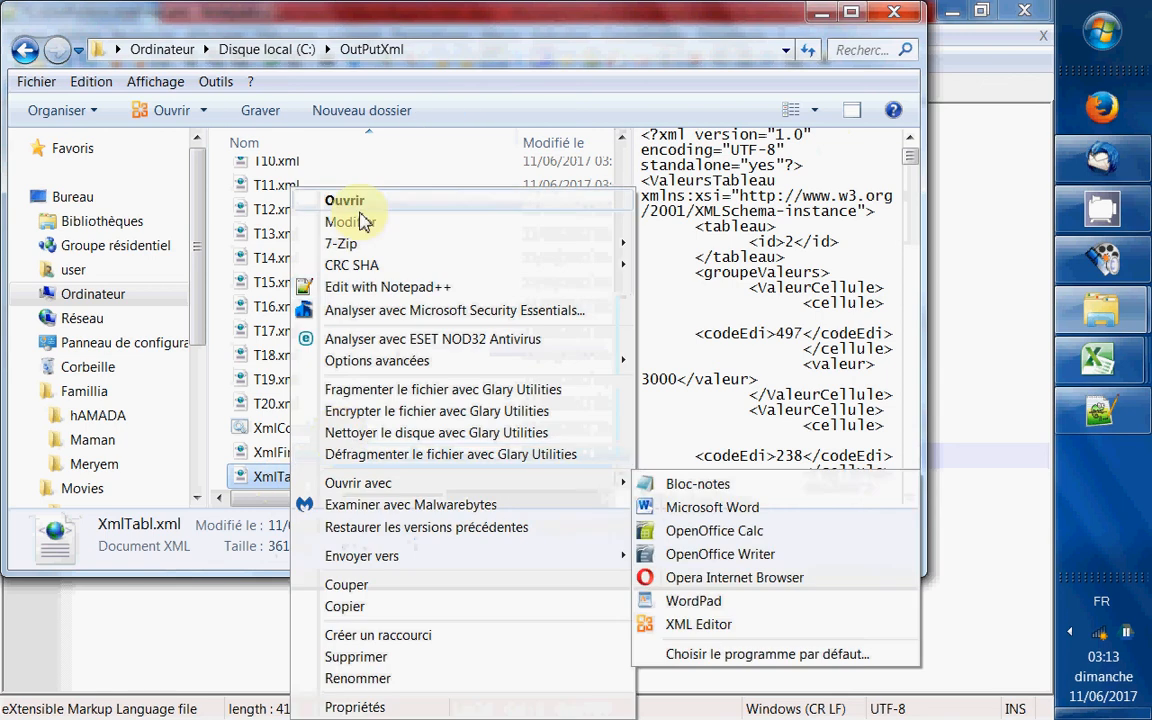
pyautogui.click(330, 285)
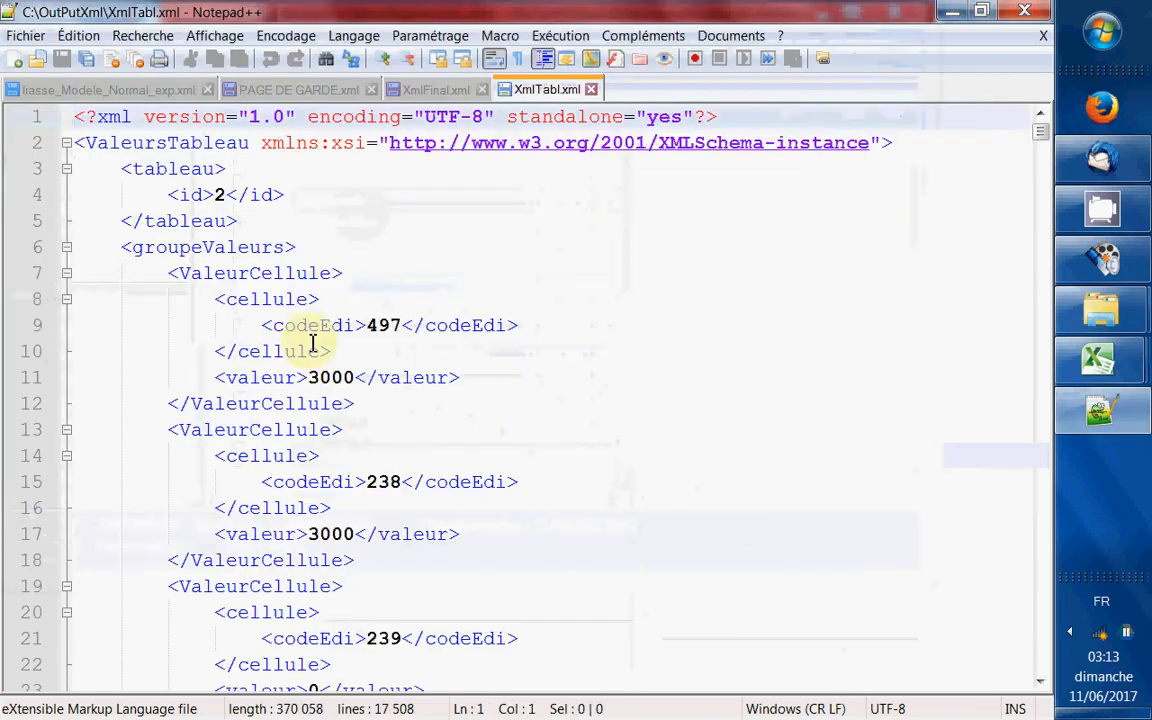
pyautogui.click(66, 146)
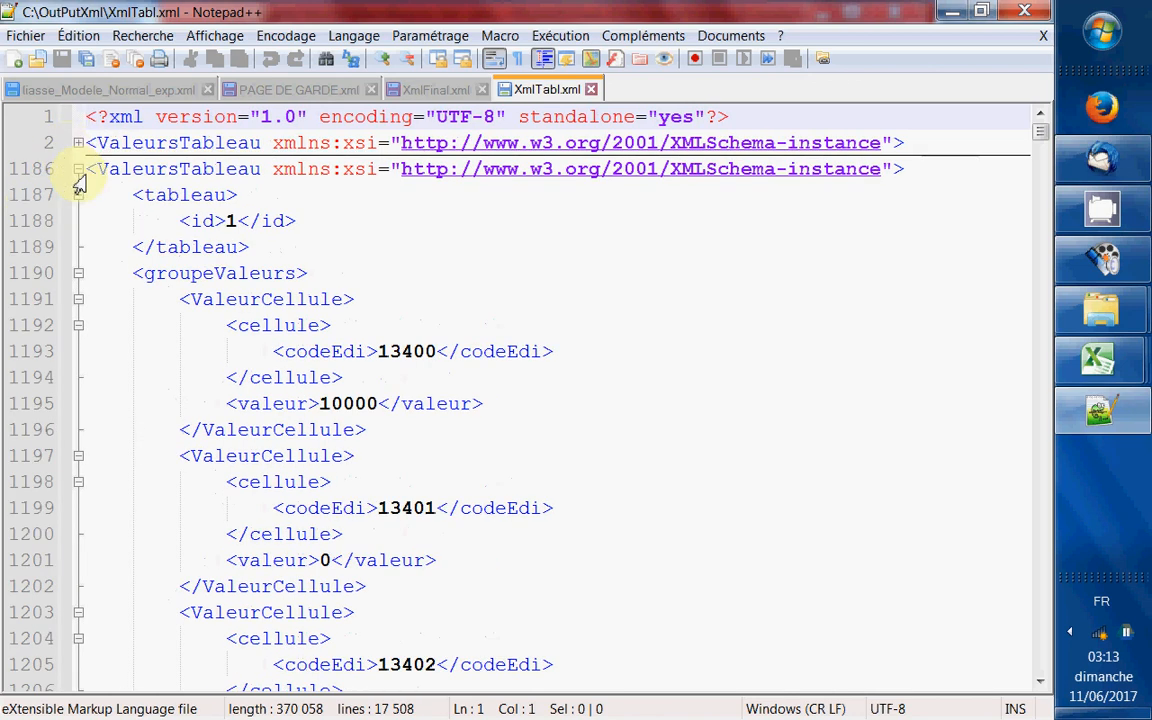
pyautogui.click(78, 170)
pyautogui.click(79, 195)
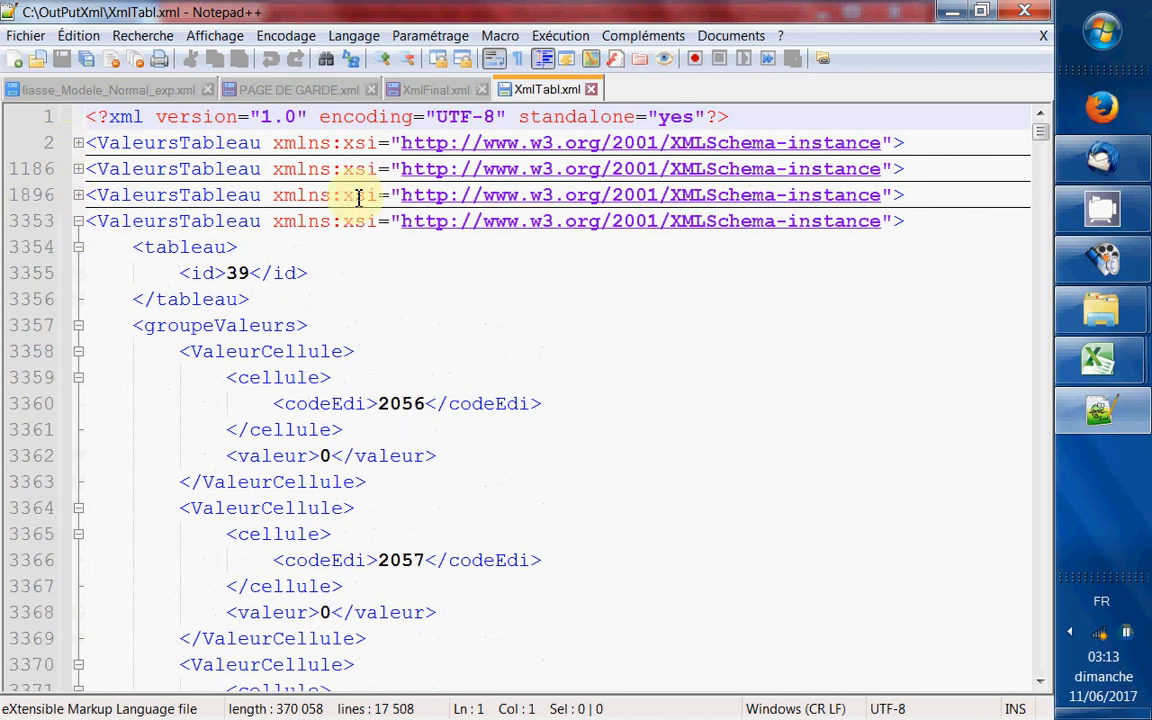
# Step: Compare XmlTabl.xml with XmlFinal.xml, then examine its XML declaration and the combined ValeursTableau blocks through to the end of the file
pyautogui.click(428, 92)
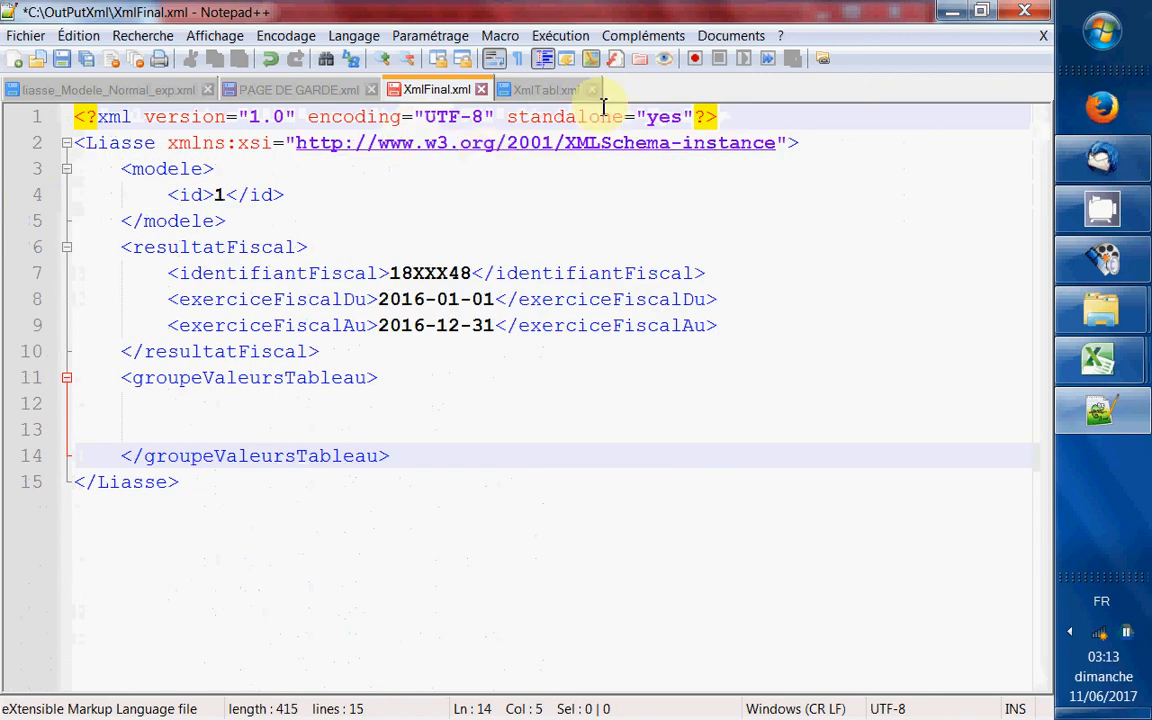
pyautogui.click(545, 91)
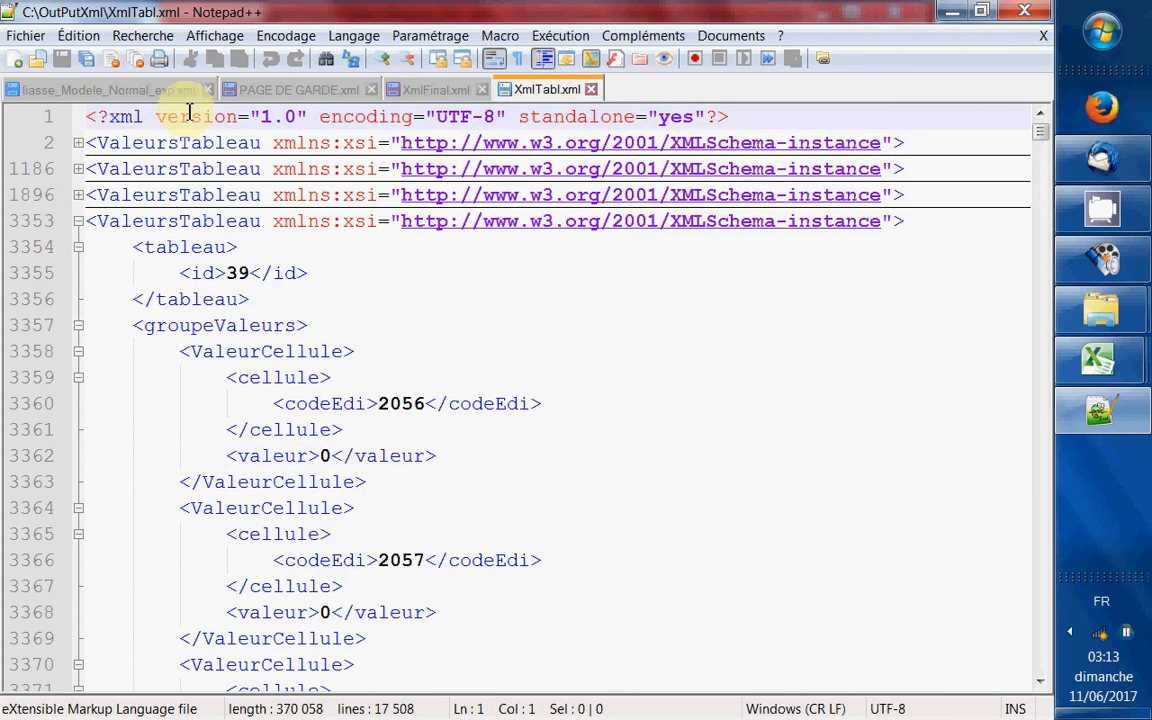
pyautogui.moveTo(167, 116); pyautogui.dragTo(72, 124)
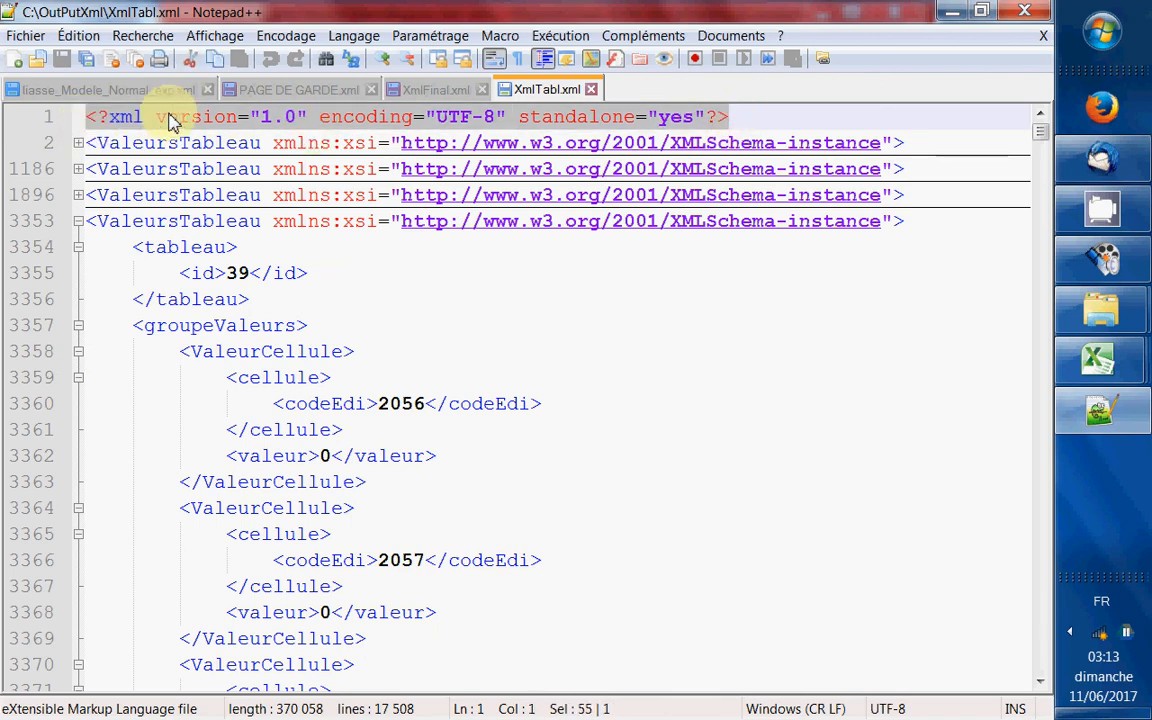
pyautogui.click(78, 143)
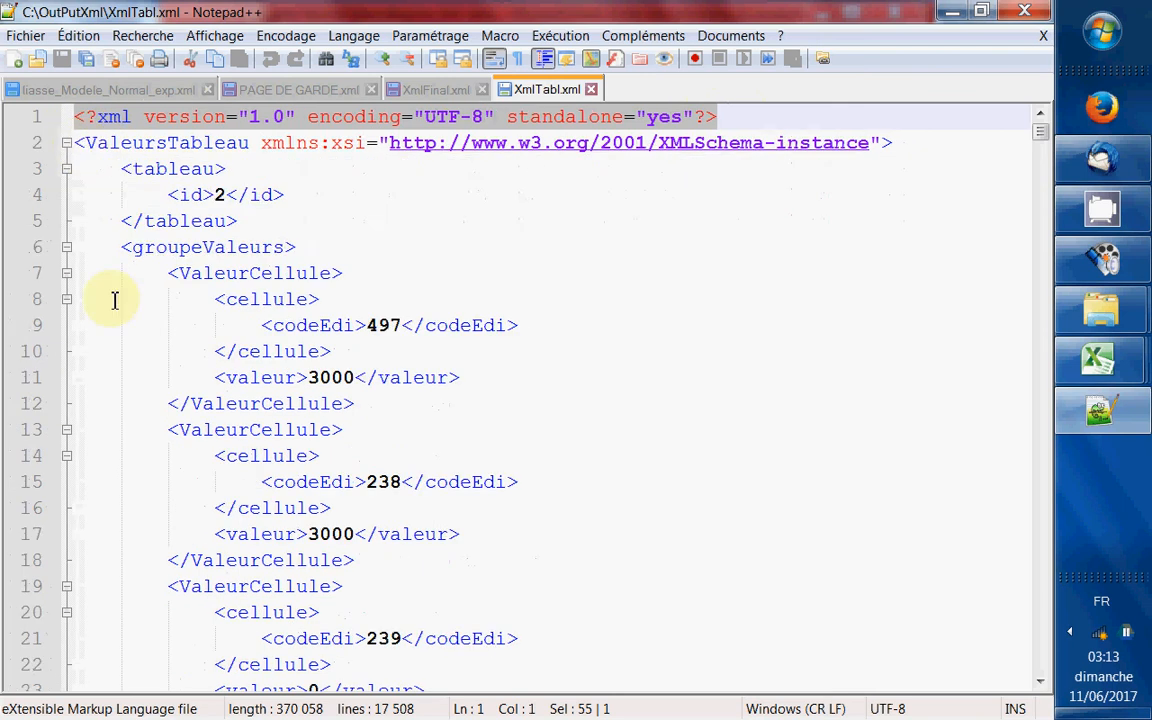
pyautogui.scroll(-14, 115, 300)
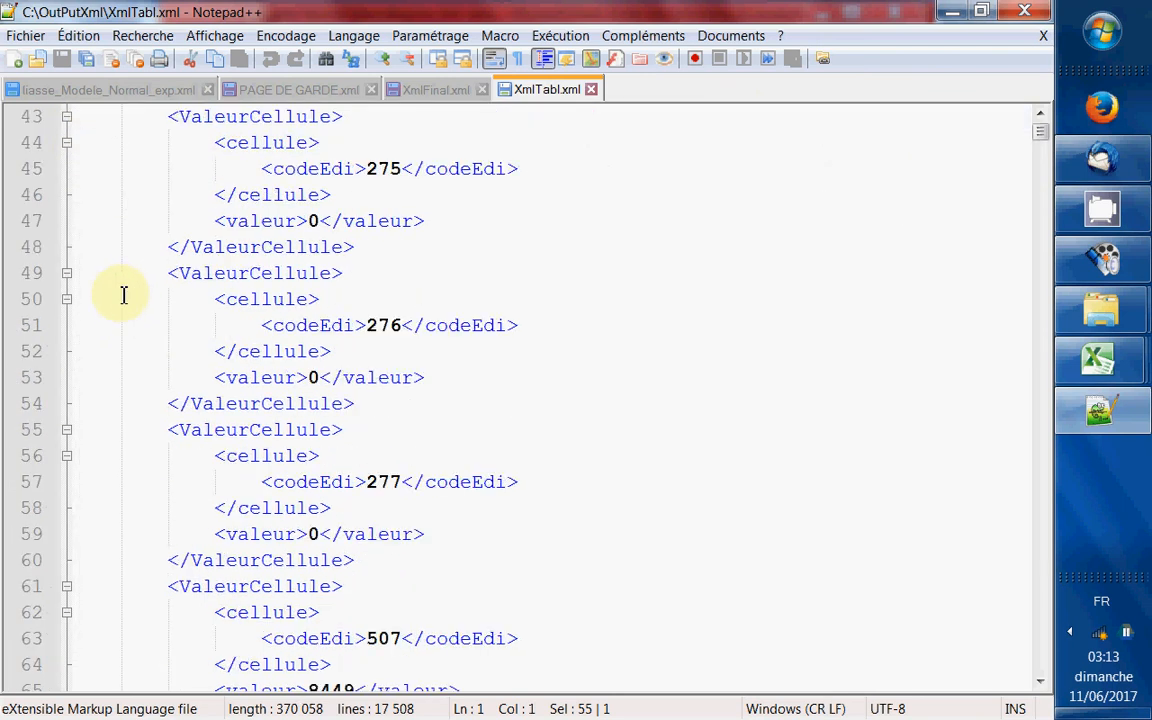
pyautogui.scroll(14, 130, 296)
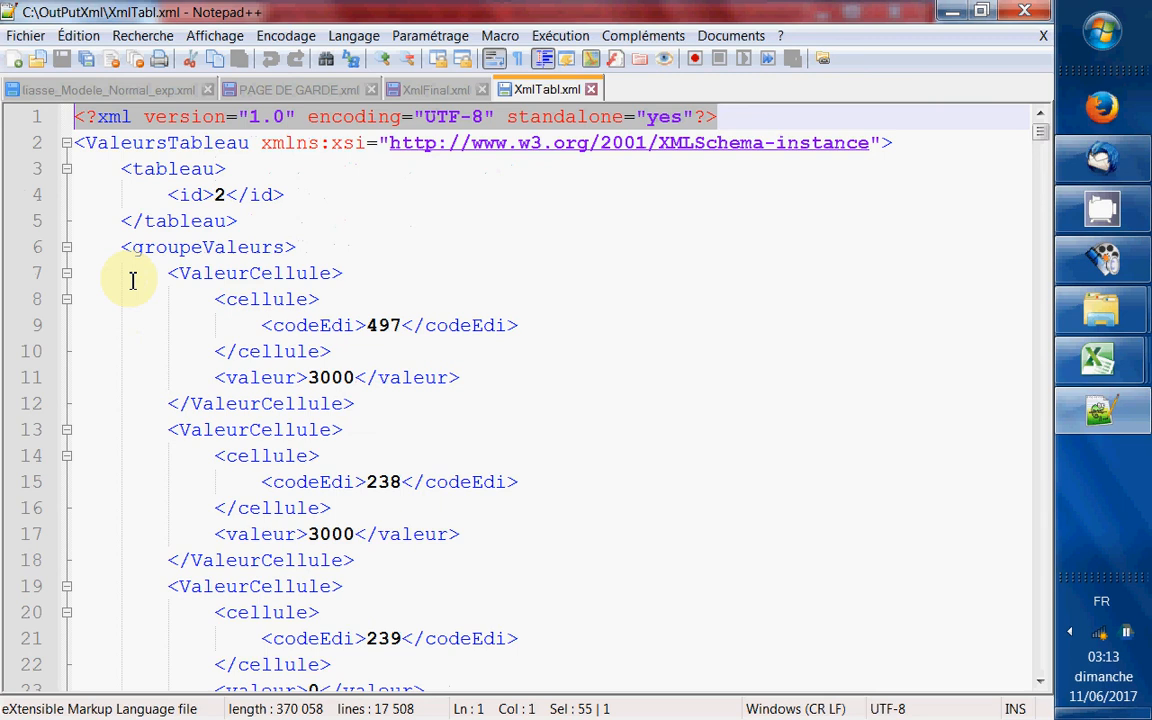
pyautogui.click(70, 145)
pyautogui.click(78, 169)
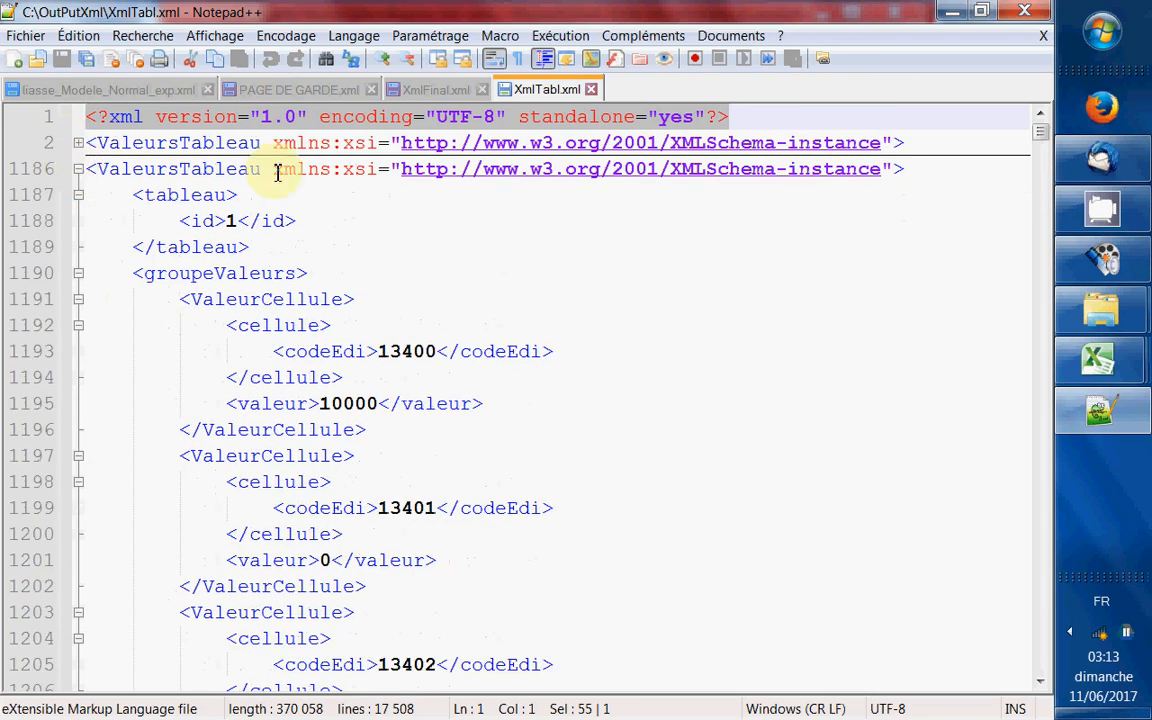
pyautogui.click(78, 143)
pyautogui.scroll(-9, 278, 393)
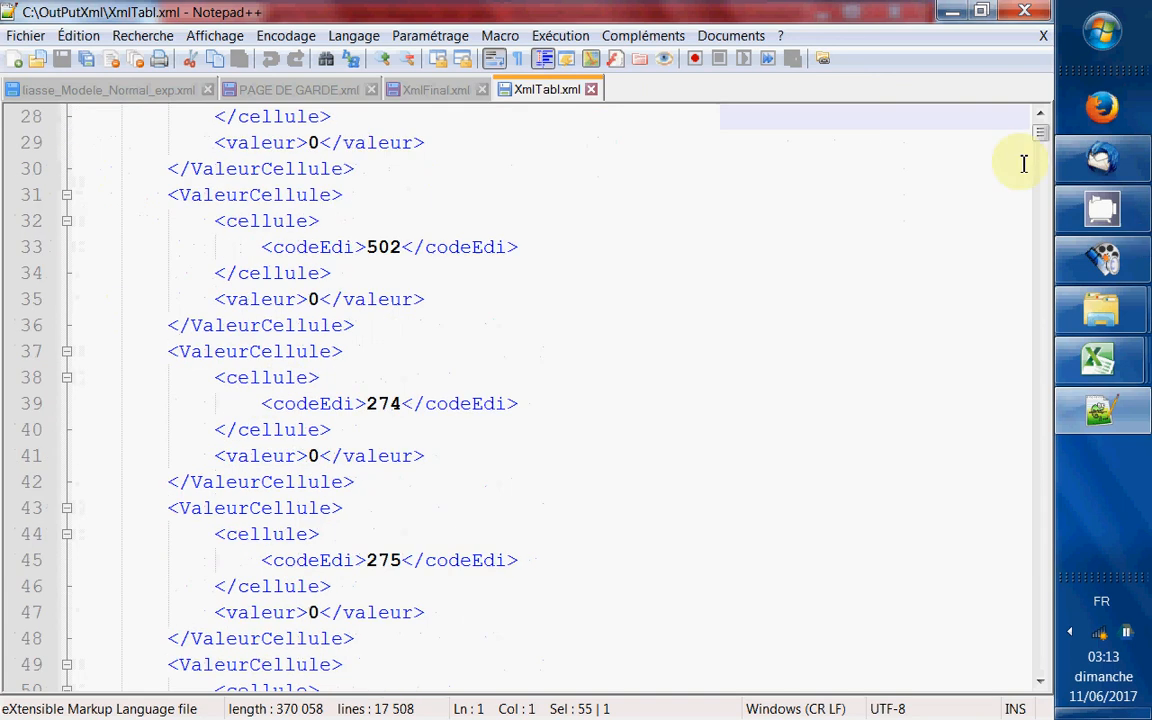
pyautogui.moveTo(1041, 138); pyautogui.dragTo(1065, 686)
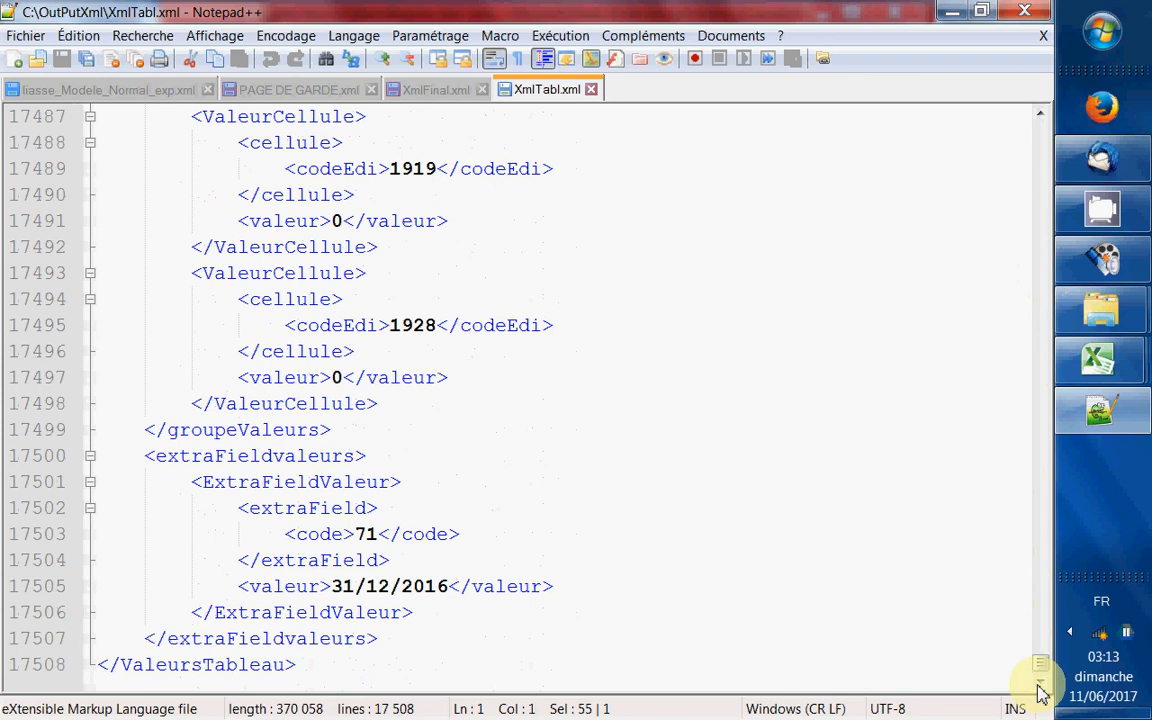
pyautogui.scroll(4, 121, 386)
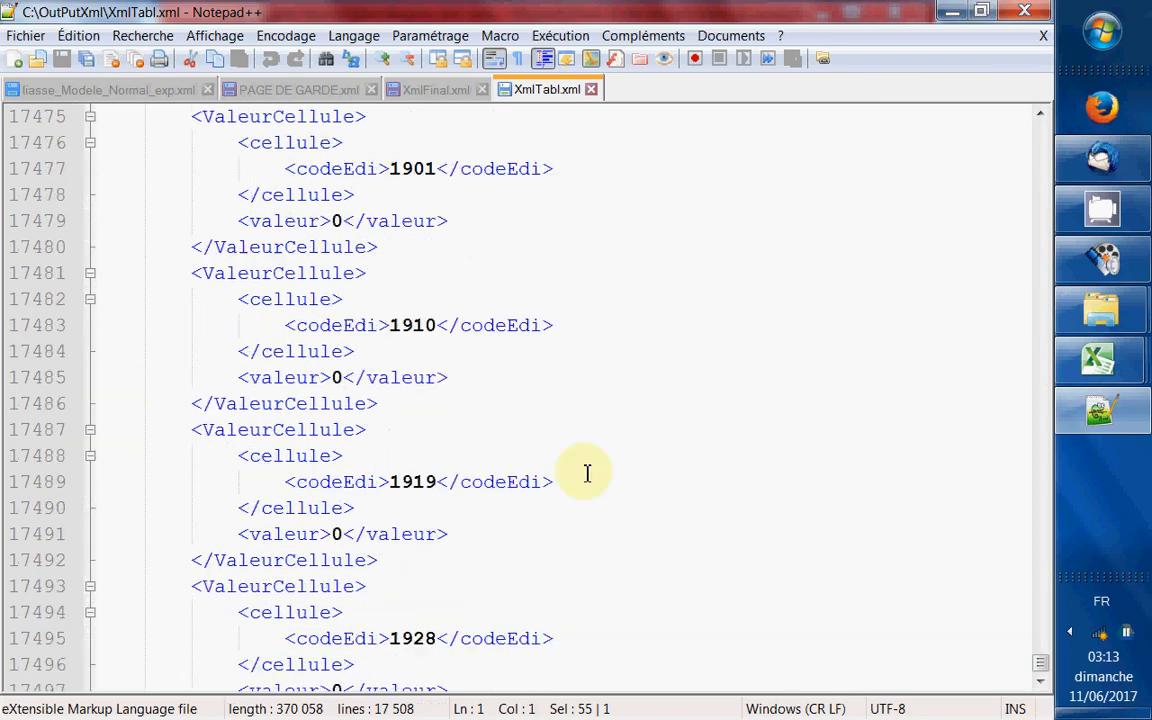
pyautogui.moveTo(1039, 664); pyautogui.dragTo(1037, 130)
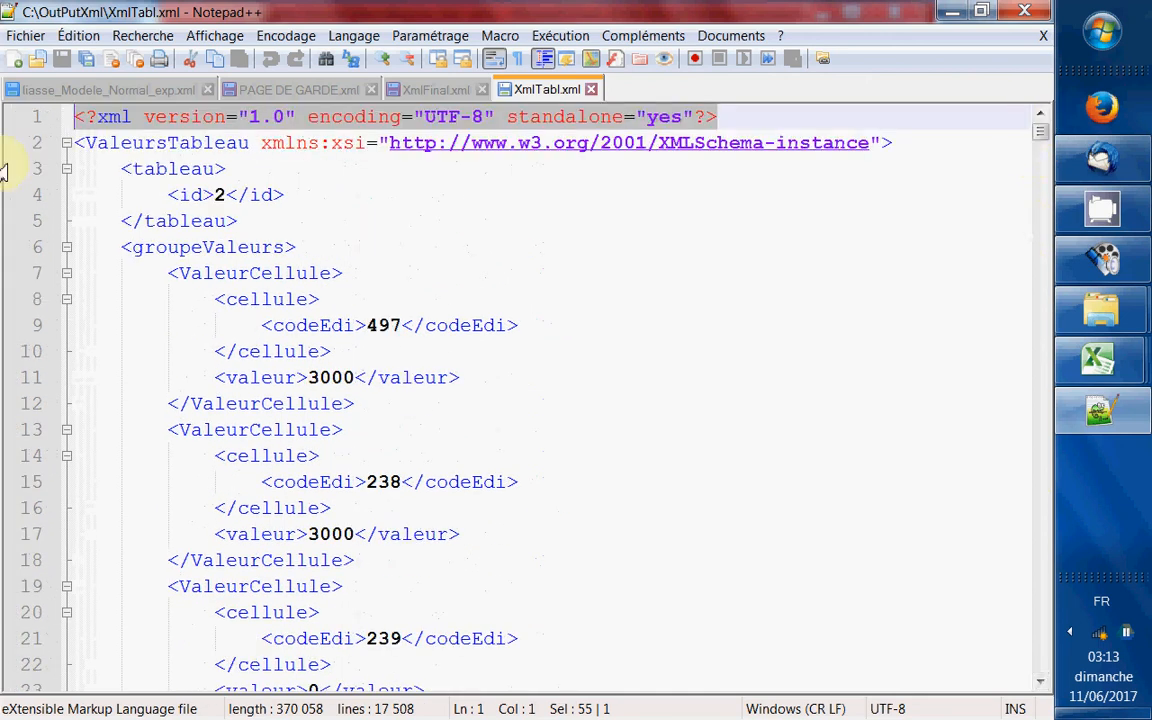
# Step: Collapse the first ValeursTableau block in XmlTabl.xml and examine the joins between the following blocks for repeated XML declarations
pyautogui.click(66, 143)
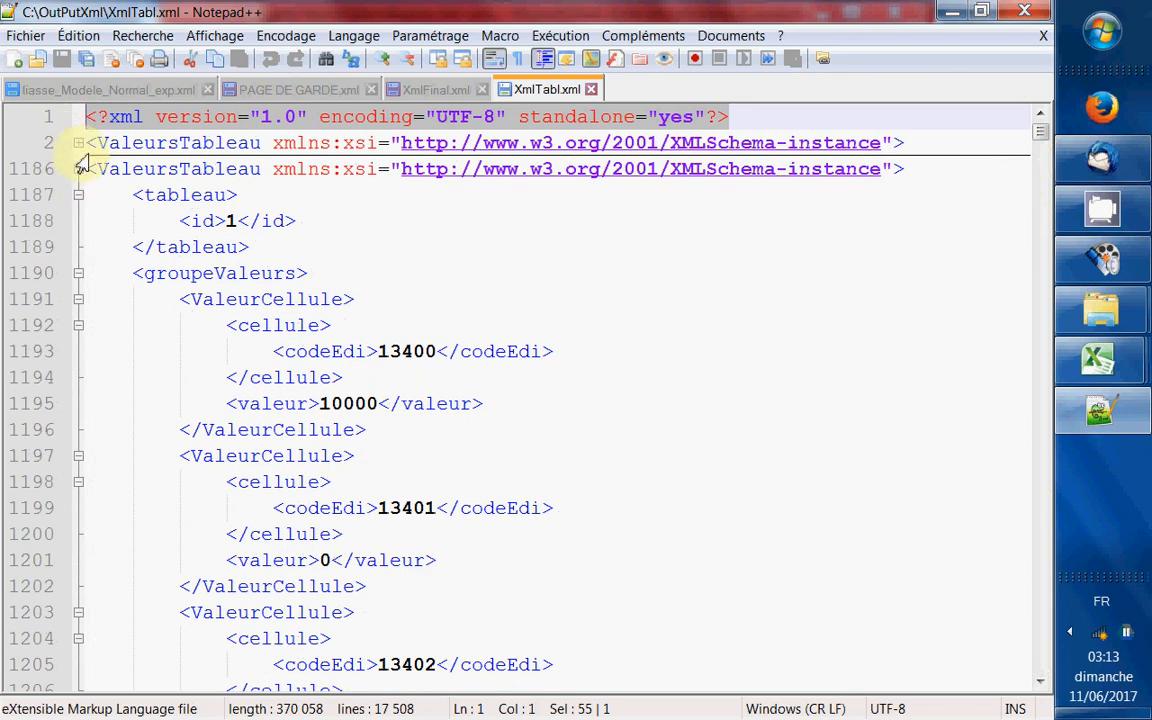
pyautogui.click(79, 170)
pyautogui.click(79, 170)
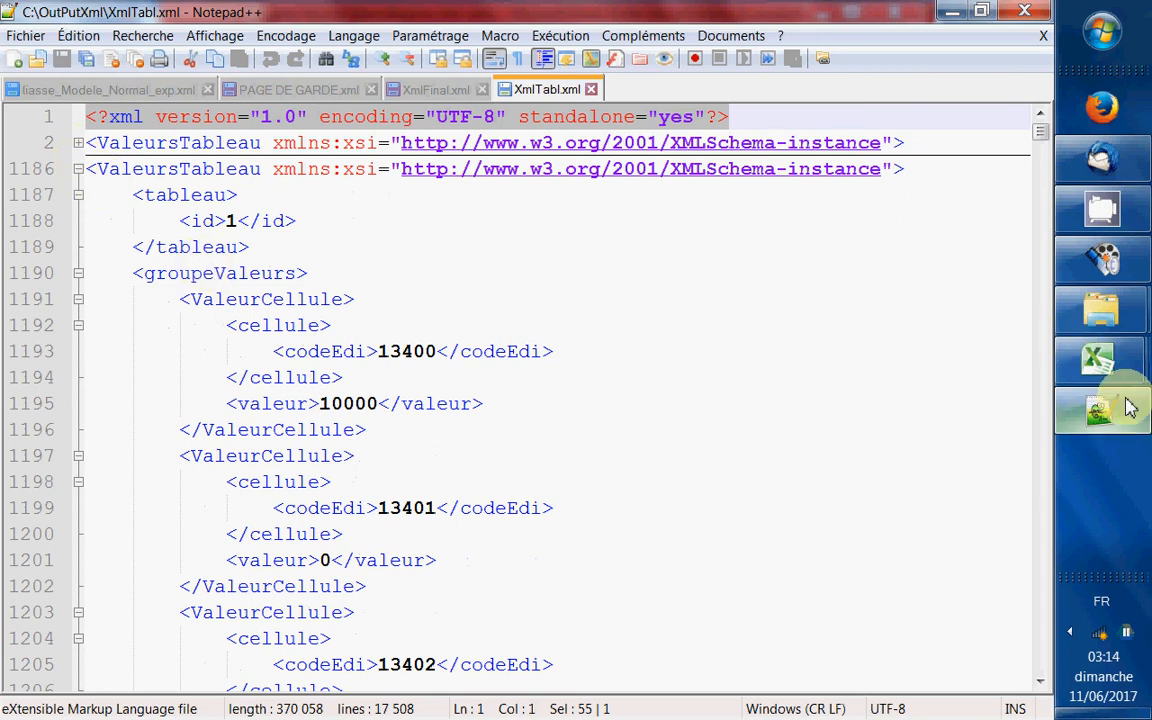
pyautogui.moveTo(1126, 410)
pyautogui.press('pagedown')
pyautogui.press('pagedown')
pyautogui.press('pagedown')
pyautogui.press('pagedown')
pyautogui.press('pagedown')
pyautogui.press('pagedown')
pyautogui.press('pagedown')
pyautogui.press('pagedown')
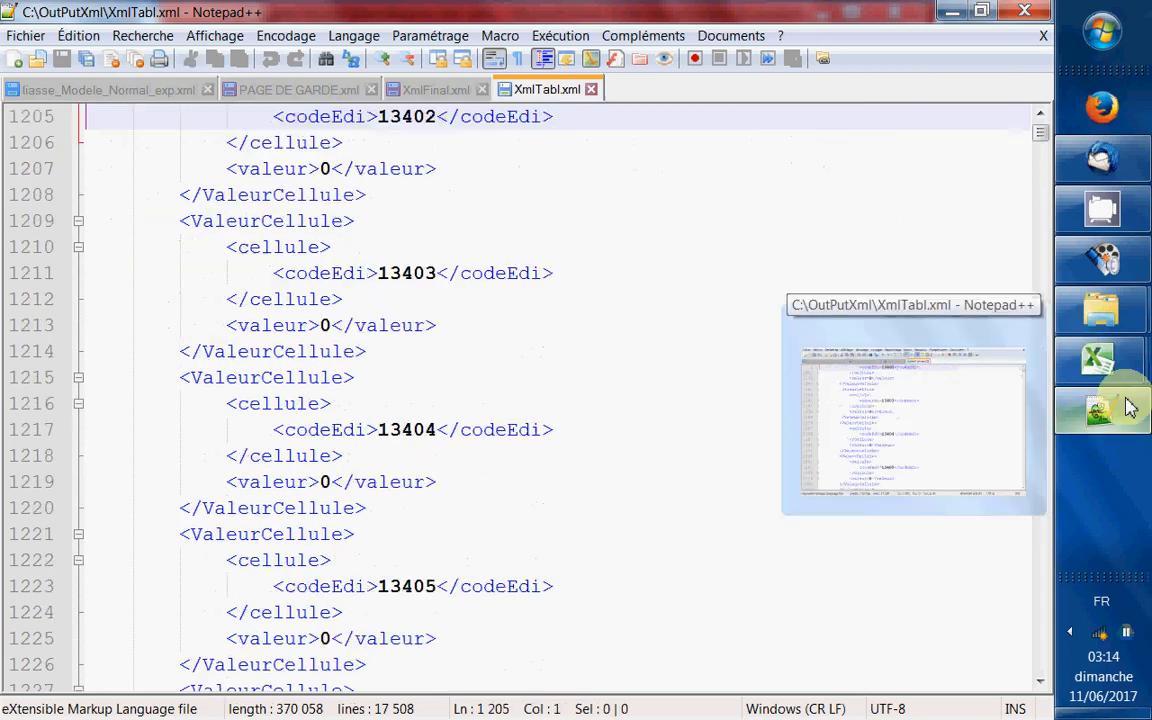
pyautogui.press('pageup')
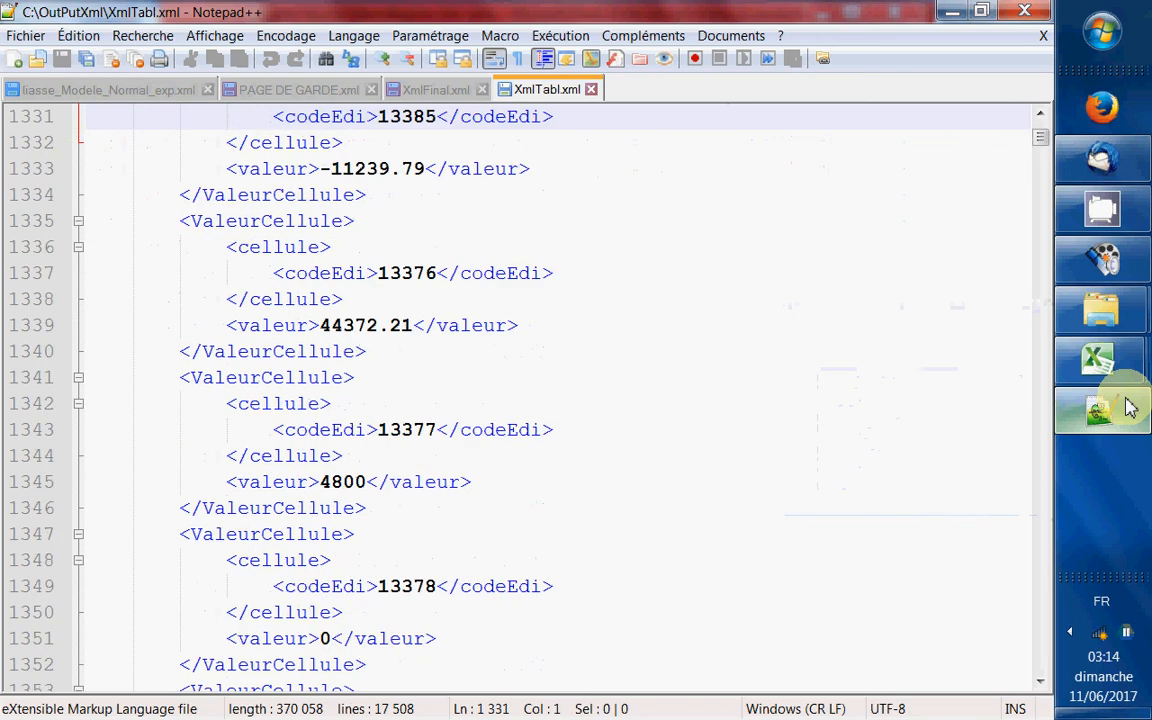
pyautogui.press('pagedown')
pyautogui.press('pagedown')
pyautogui.press('pagedown')
pyautogui.press('pagedown')
pyautogui.press('pagedown')
pyautogui.press('pagedown')
pyautogui.press('pagedown')
pyautogui.press('pagedown')
pyautogui.press('pagedown')
pyautogui.press('pagedown')
pyautogui.press('pagedown')
pyautogui.press('pagedown')
pyautogui.press('pagedown')
pyautogui.press('pagedown')
pyautogui.press('pagedown')
pyautogui.press('pagedown')
pyautogui.press('pagedown')
pyautogui.press('pagedown')
pyautogui.press('pagedown')
pyautogui.press('pagedown')
pyautogui.press('pagedown')
pyautogui.press('pagedown')
pyautogui.press('pagedown')
pyautogui.press('pagedown')
pyautogui.press('pagedown')
pyautogui.press('pagedown')
pyautogui.press('pagedown')
pyautogui.press('pagedown')
pyautogui.press('pagedown')
pyautogui.press('pagedown')
pyautogui.press('pagedown')
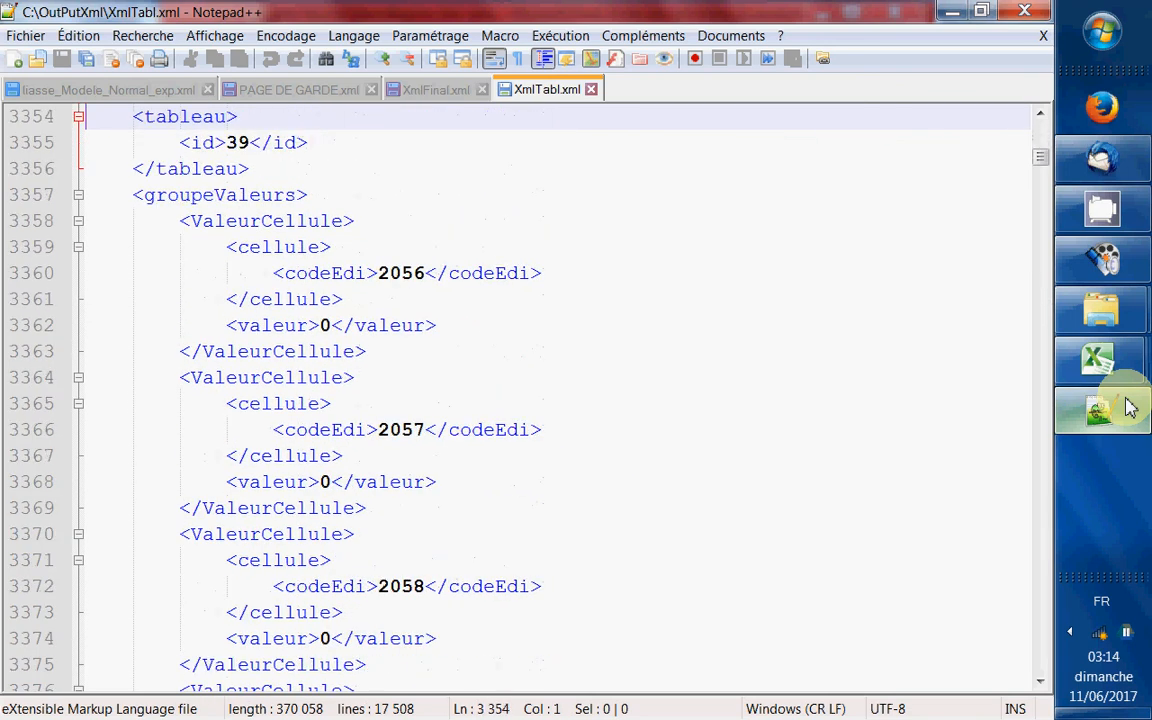
pyautogui.press('pageup')
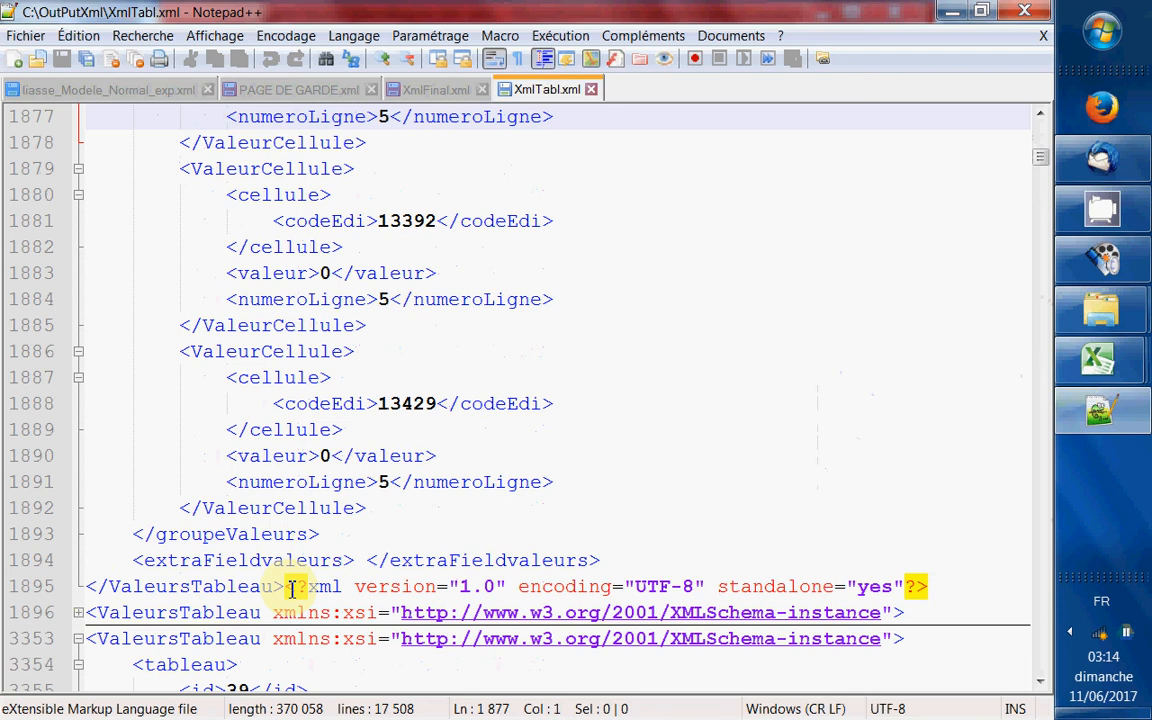
pyautogui.moveTo(291, 590); pyautogui.dragTo(699, 576)
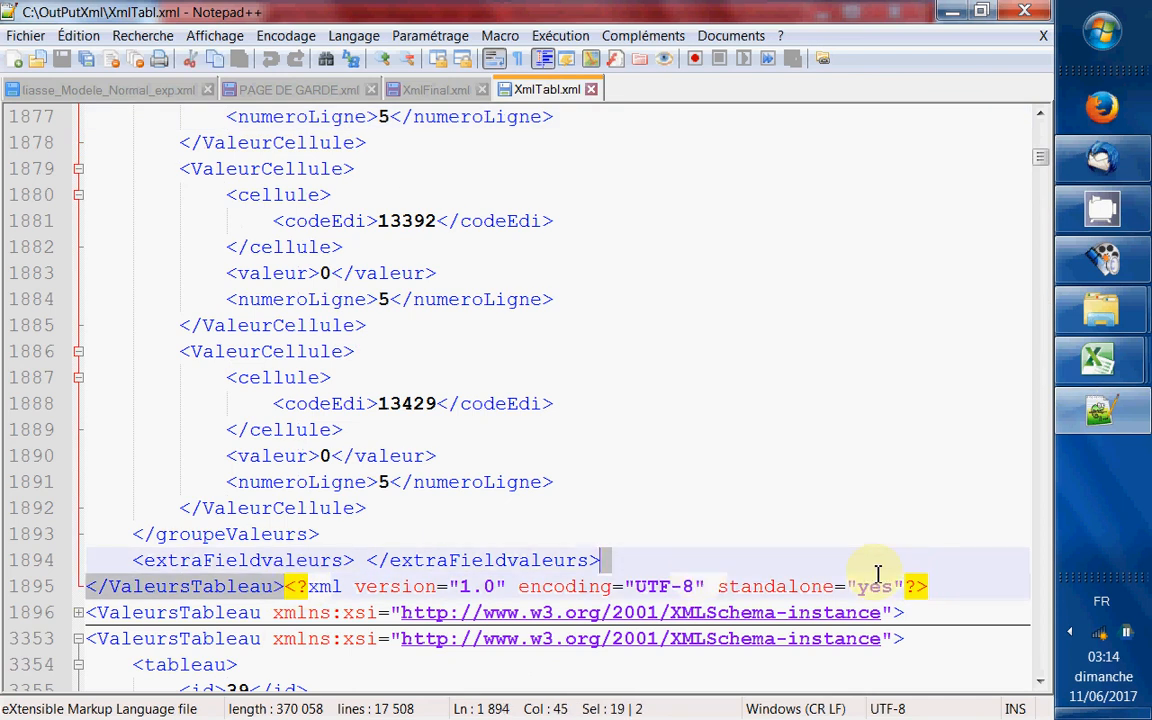
pyautogui.moveTo(877, 573); pyautogui.dragTo(957, 576)
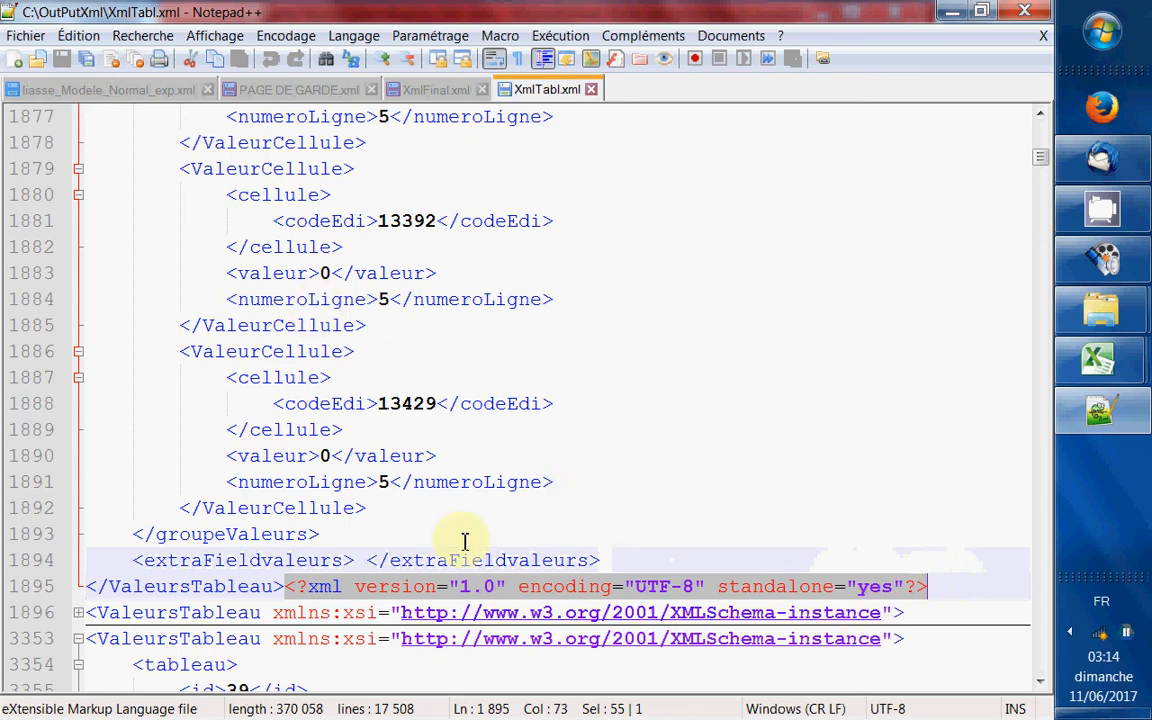
pyautogui.scroll(10, 469, 400)
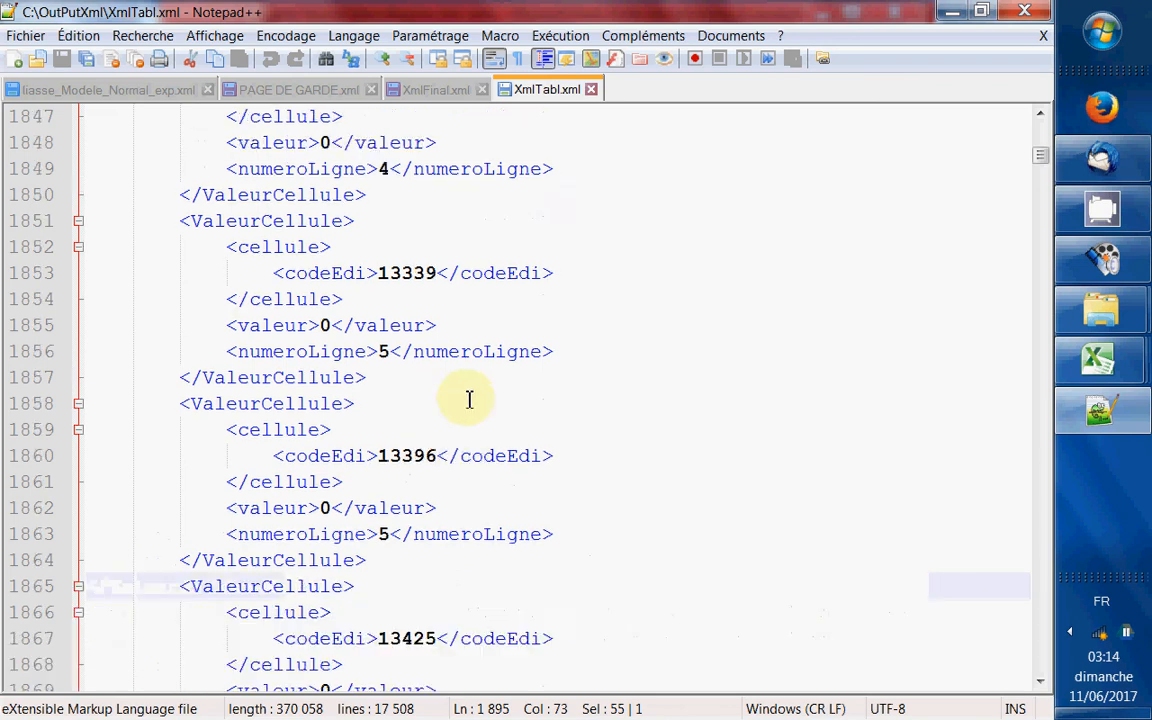
pyautogui.scroll(5, 469, 400)
pyautogui.scroll(4, 479, 397)
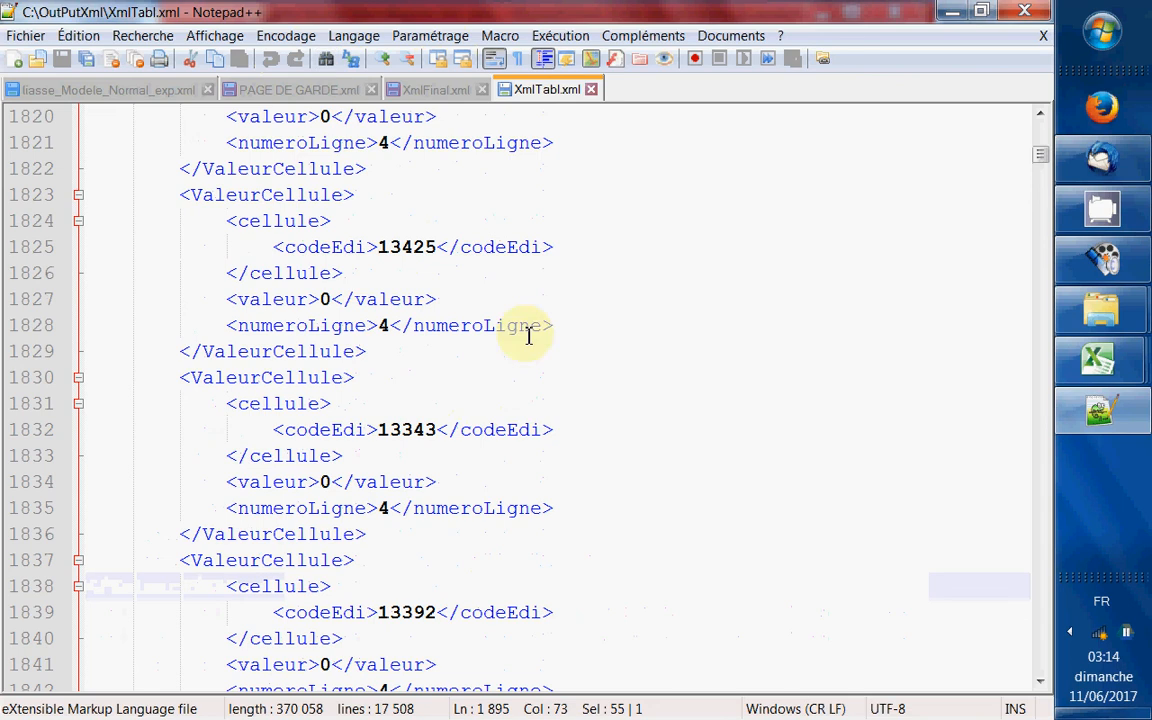
# Step: Replace every occurrence of the XML declaration <?xml version="1.0" encoding="UTF-8" standalone="yes"?> in XmlTabl.xml with nothing
pyautogui.moveTo(1040, 155); pyautogui.dragTo(1036, 92)
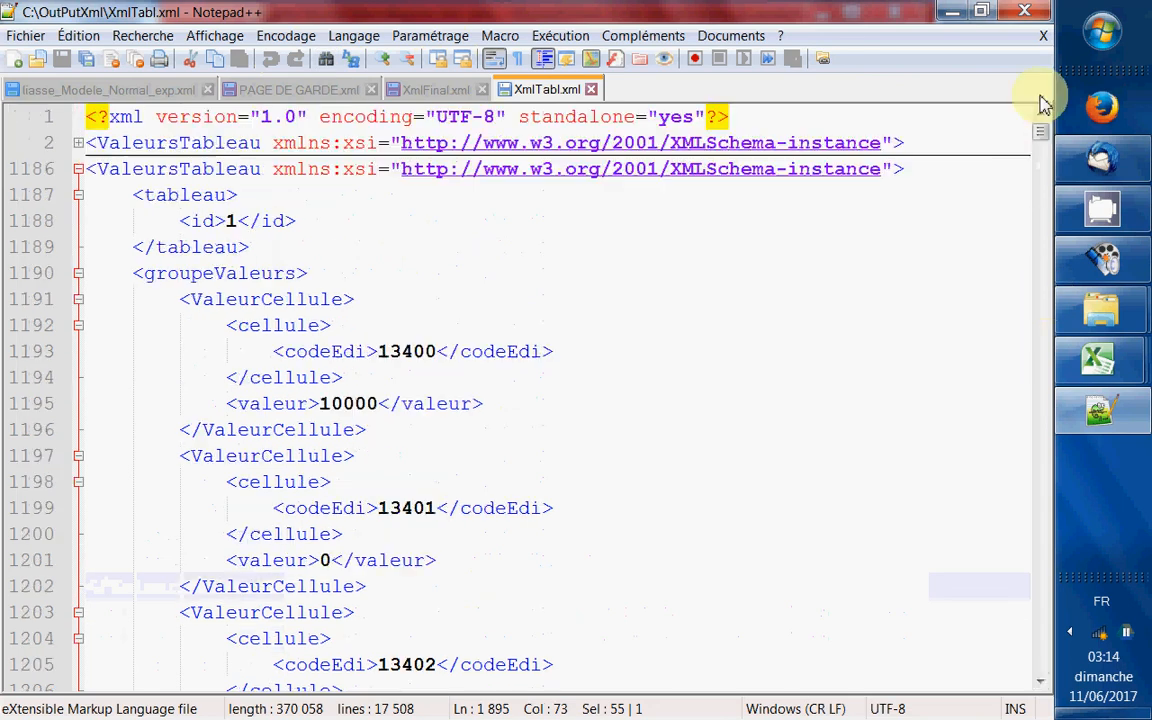
pyautogui.moveTo(88, 117); pyautogui.dragTo(145, 117)
pyautogui.keyDown('shift'); pyautogui.click(725, 118); pyautogui.keyUp('shift')
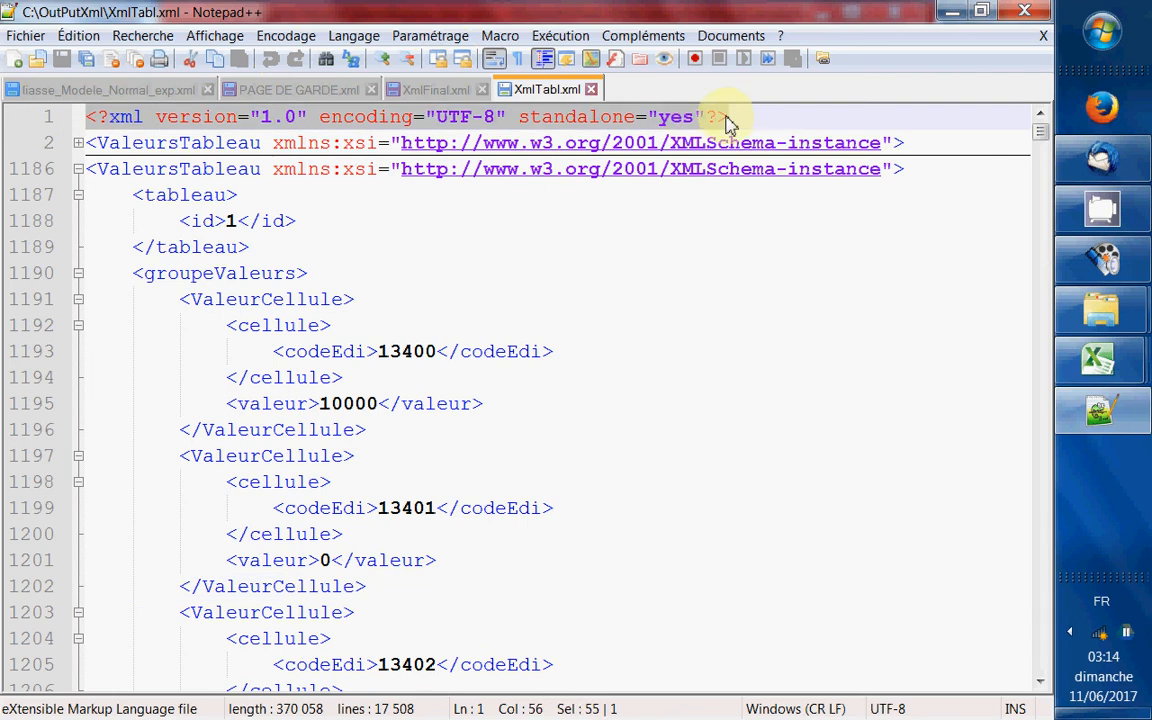
pyautogui.rightClick(725, 118)
pyautogui.click(746, 145)
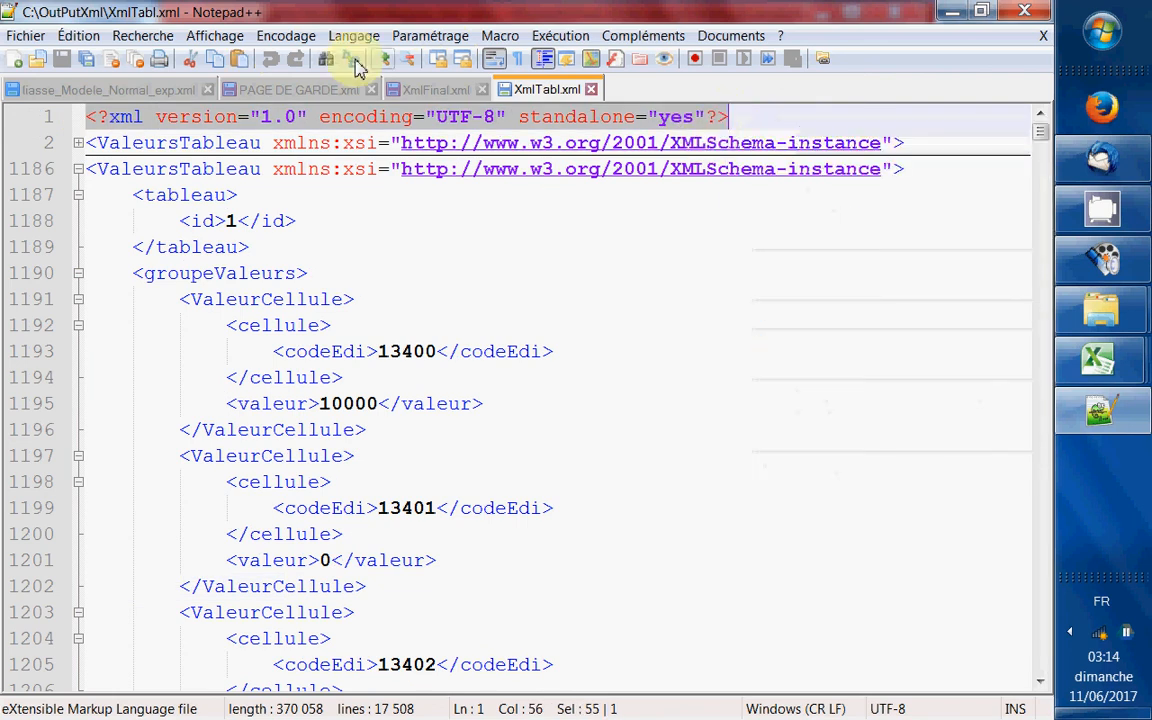
pyautogui.hotkey('ctrl', 'f')
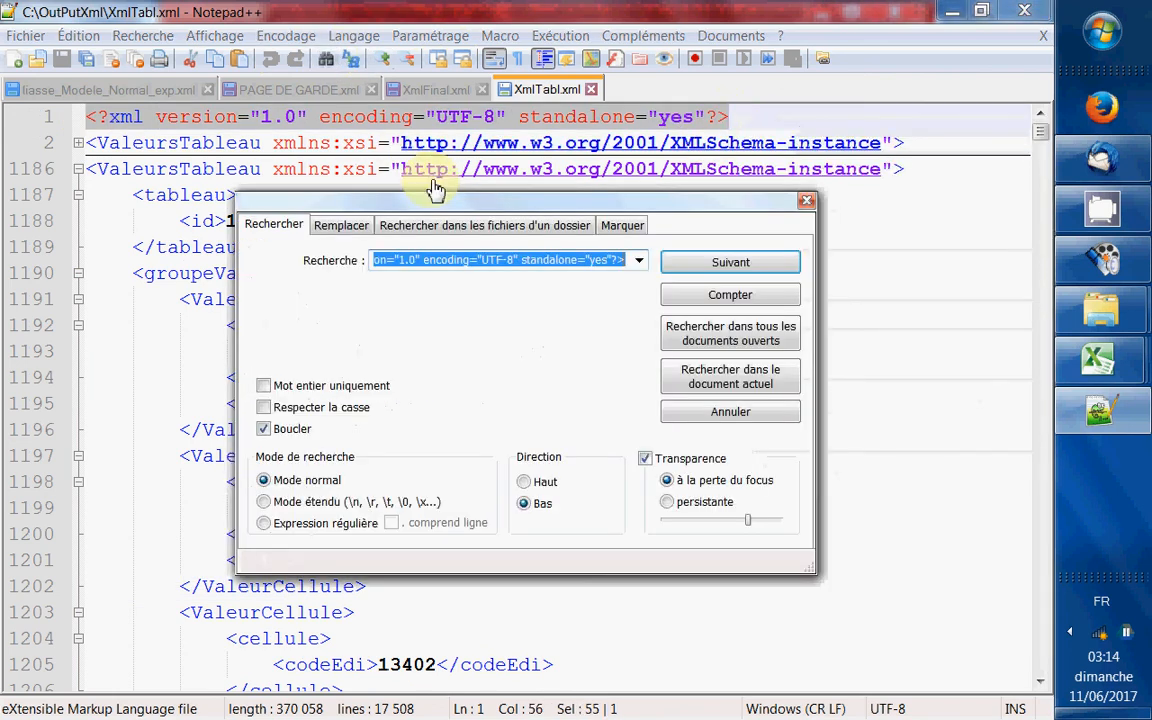
pyautogui.click(345, 225)
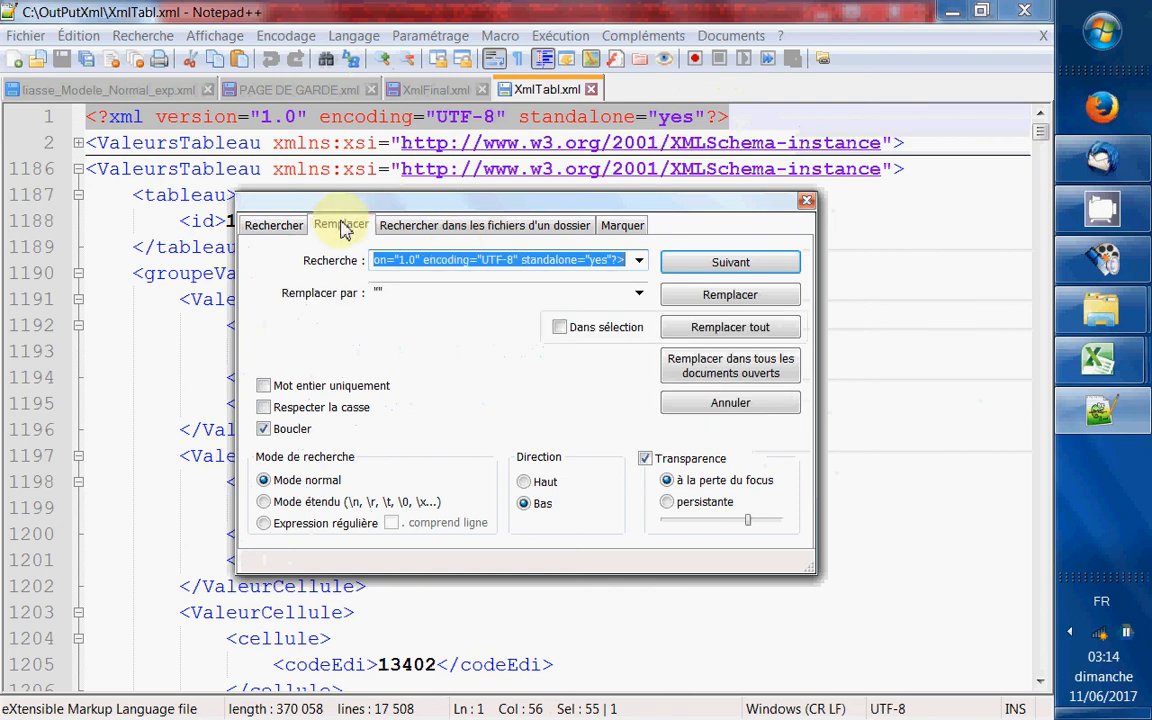
pyautogui.click(420, 293)
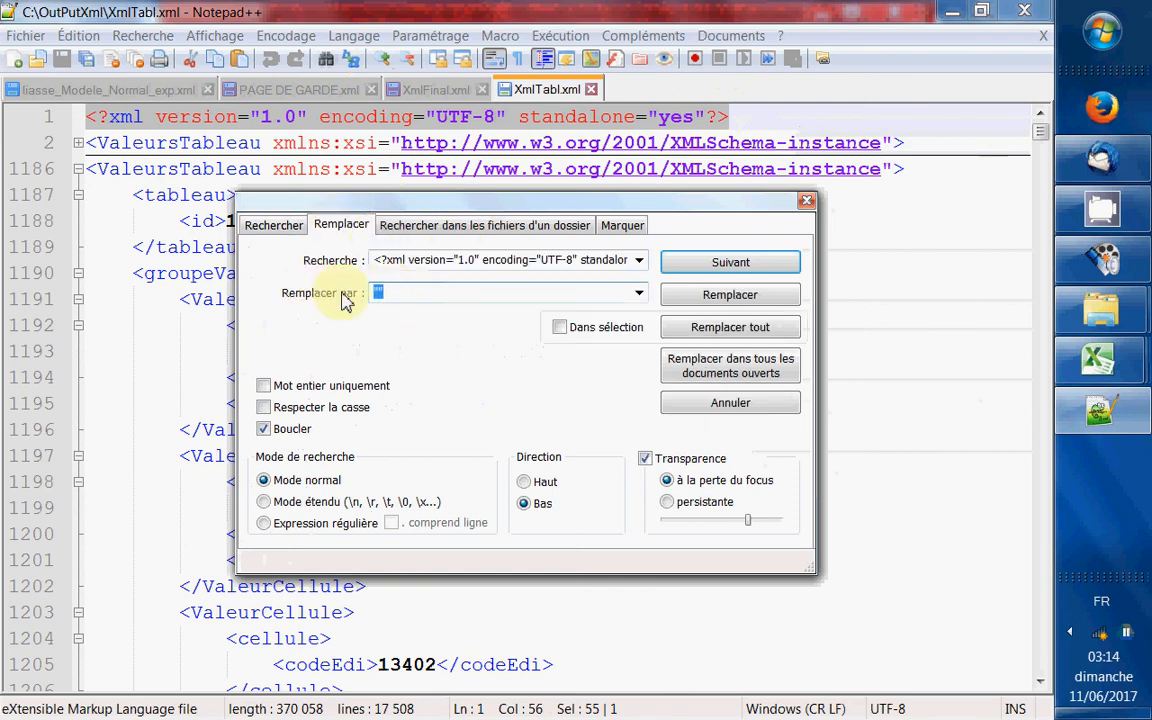
pyautogui.press('BackSpace')
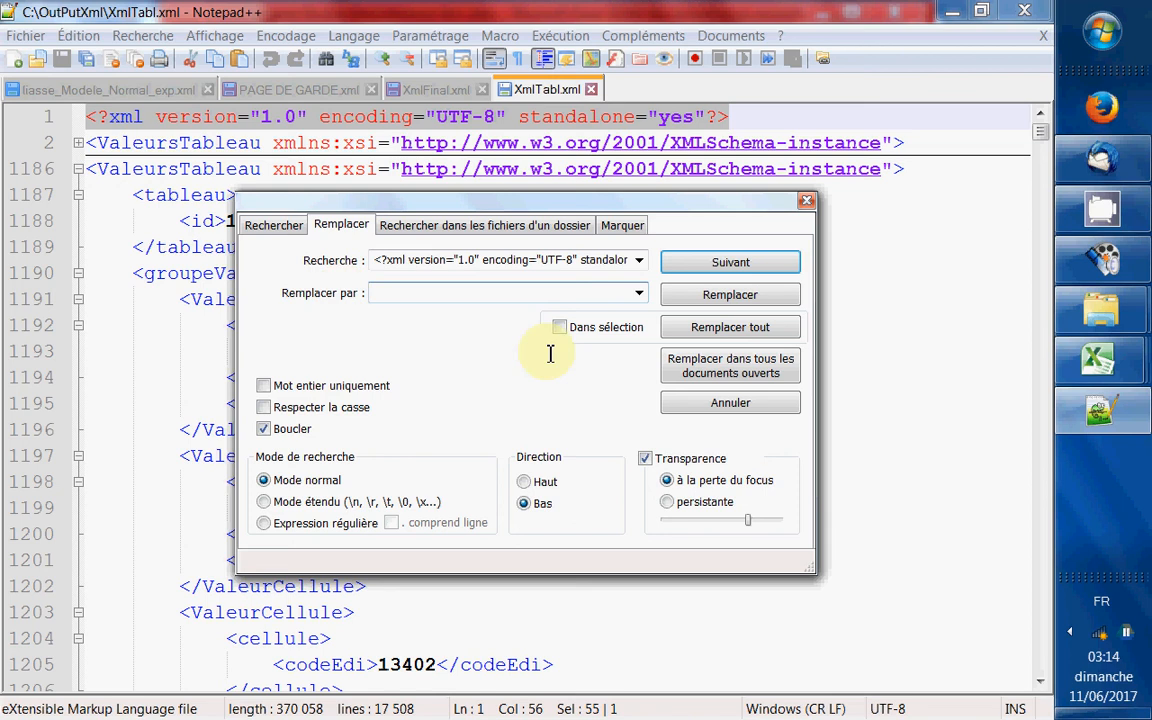
pyautogui.click(728, 328)
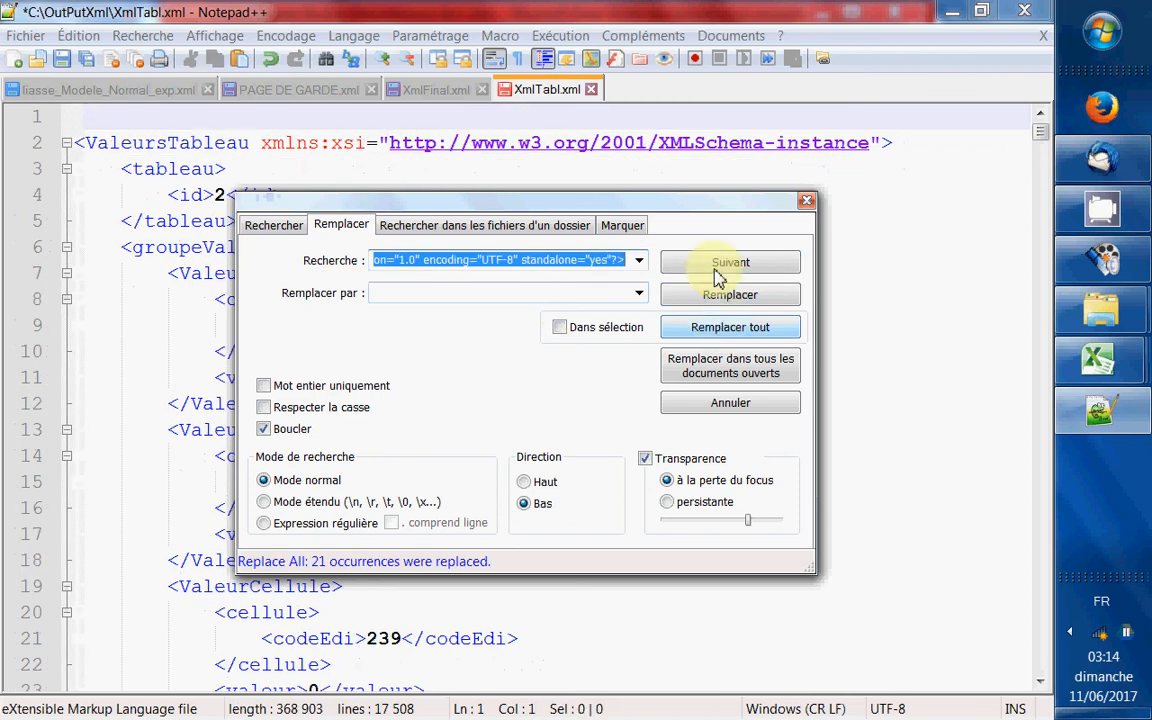
pyautogui.click(766, 329)
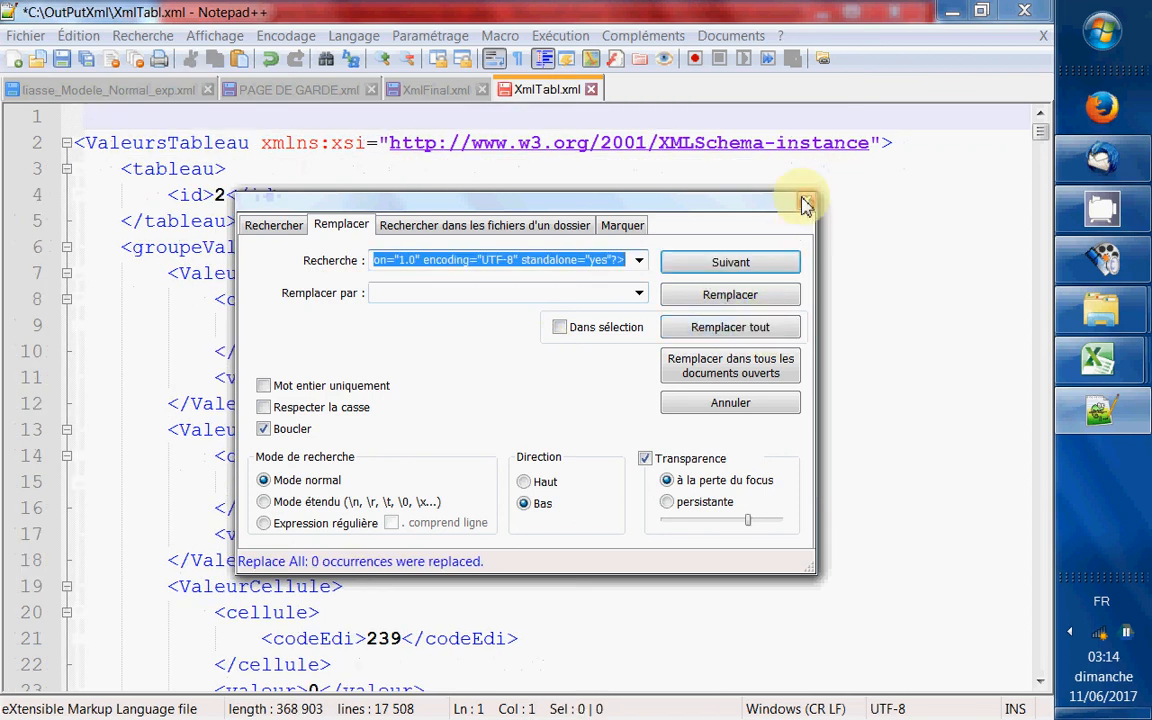
pyautogui.click(806, 200)
# Step: Copy the whole content of XmlTabl.xml into the blank lines inside groupeValeursTableau in XmlFinal.xml and save the file
pyautogui.click(138, 207)
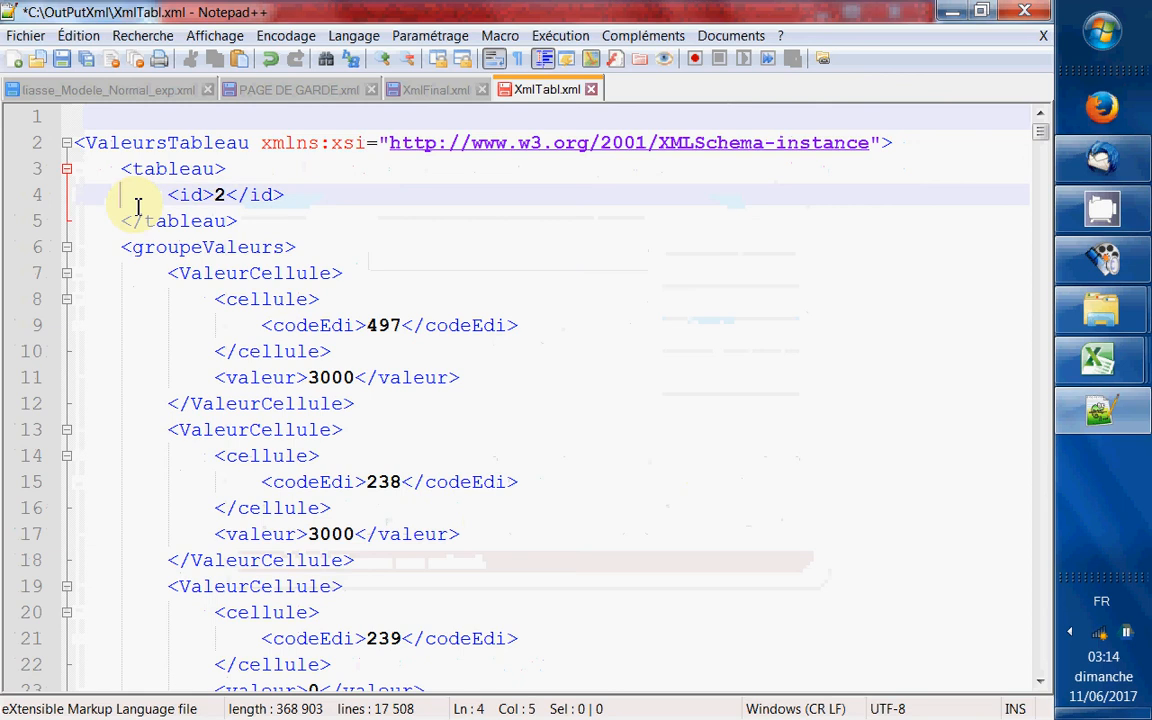
pyautogui.hotkey('ctrl', 'a')
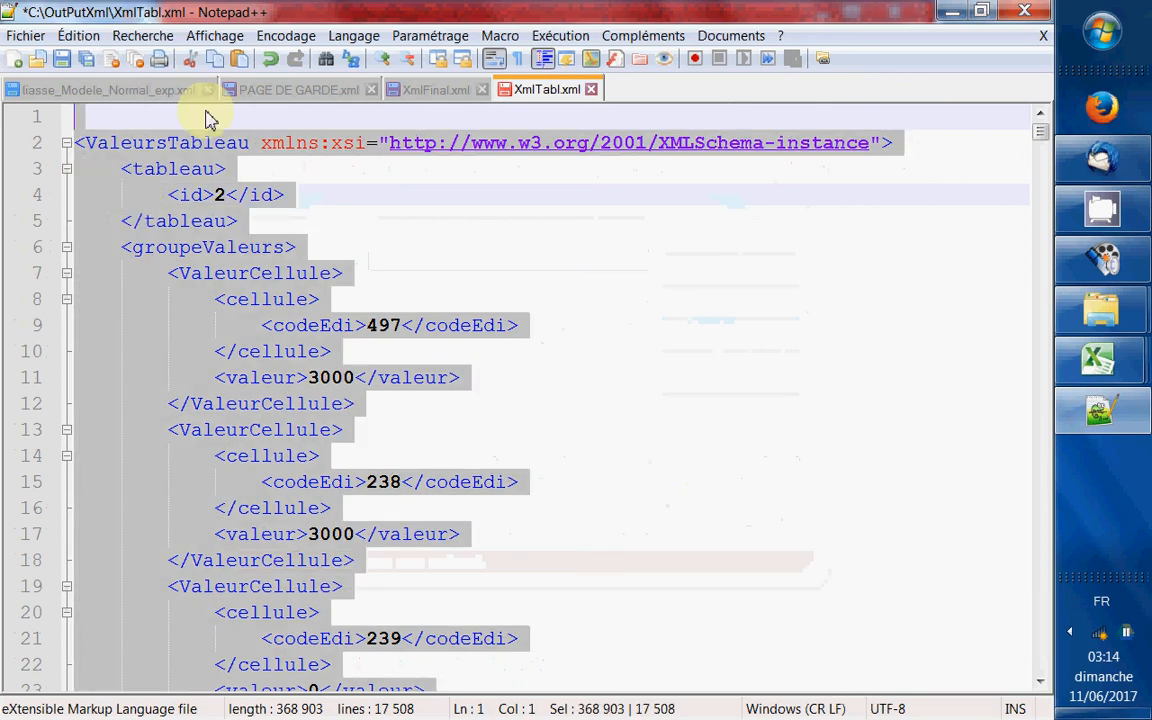
pyautogui.click(450, 90)
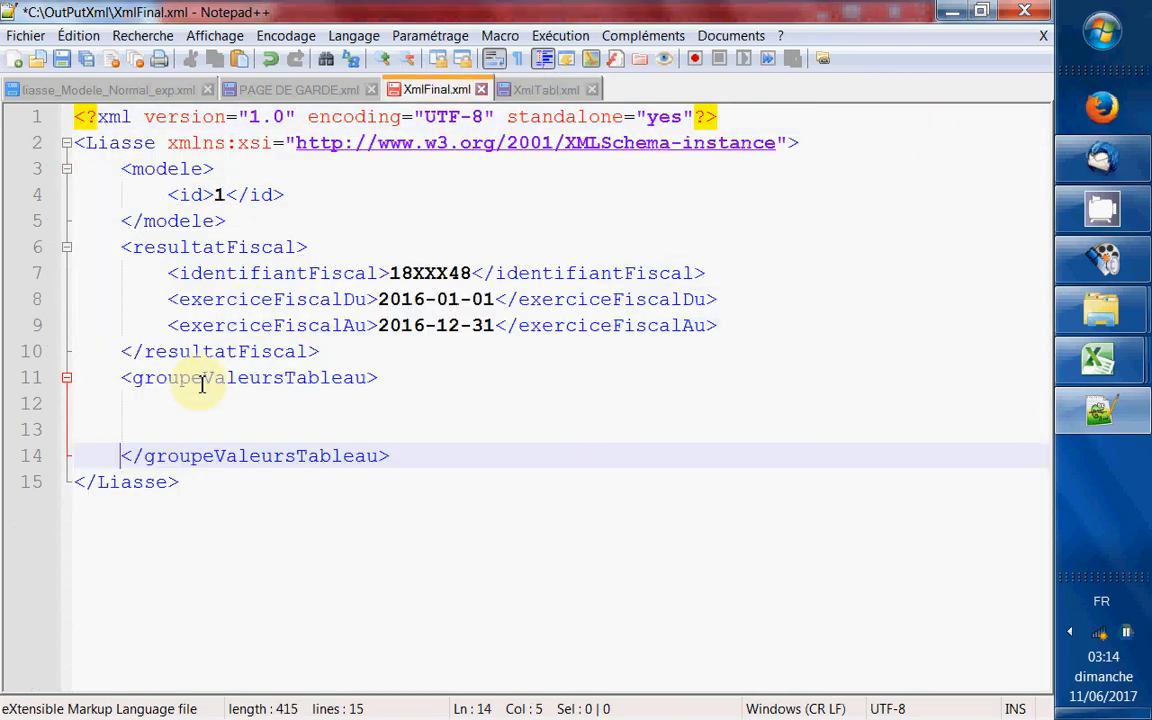
pyautogui.click(141, 430)
pyautogui.press('Return')
pyautogui.press('Return')
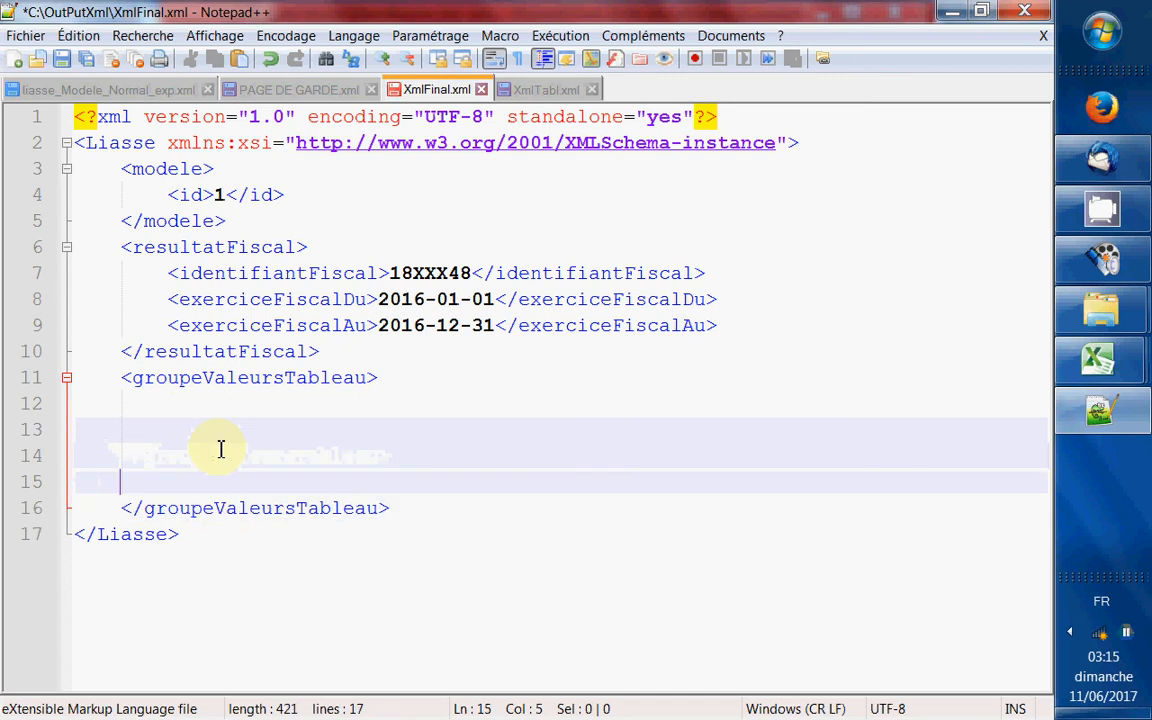
pyautogui.press('Up')
pyautogui.press('Up')
pyautogui.hotkey('ctrl', 'v')
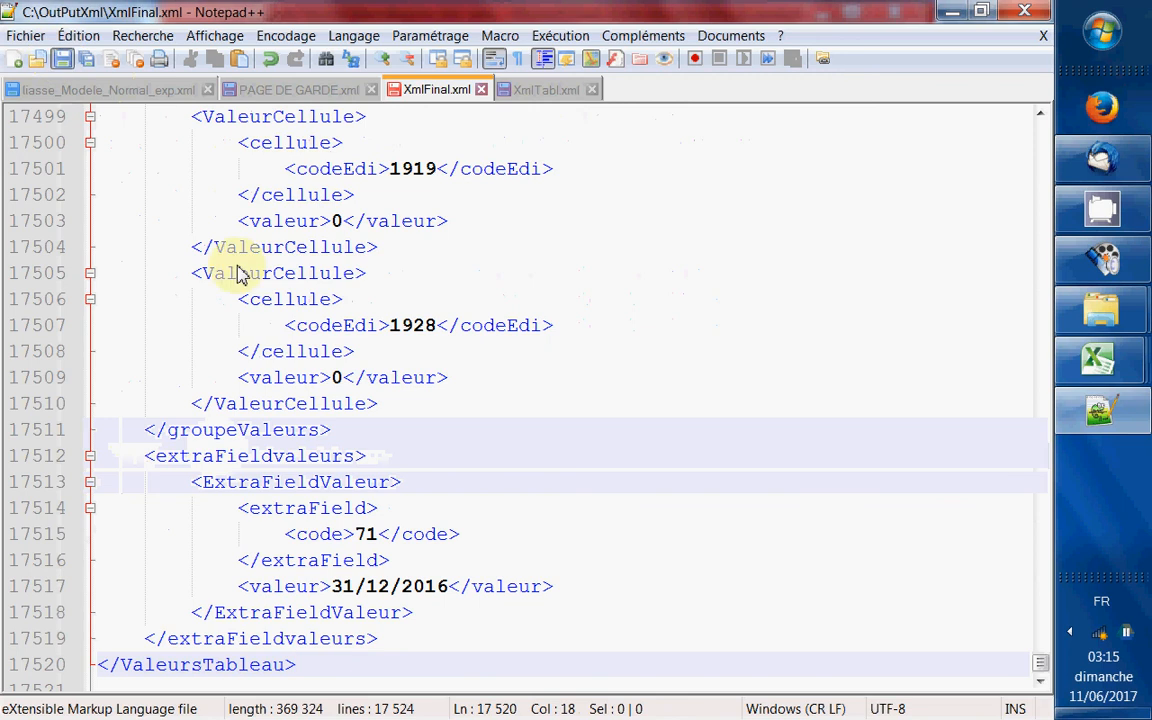
# Step: Collapse every ValeursTableau block inside groupeValeursTableau in XmlFinal.xml, down to the last one starting at line 17074
pyautogui.scroll(6, 240, 270)
pyautogui.scroll(18, 660, 257)
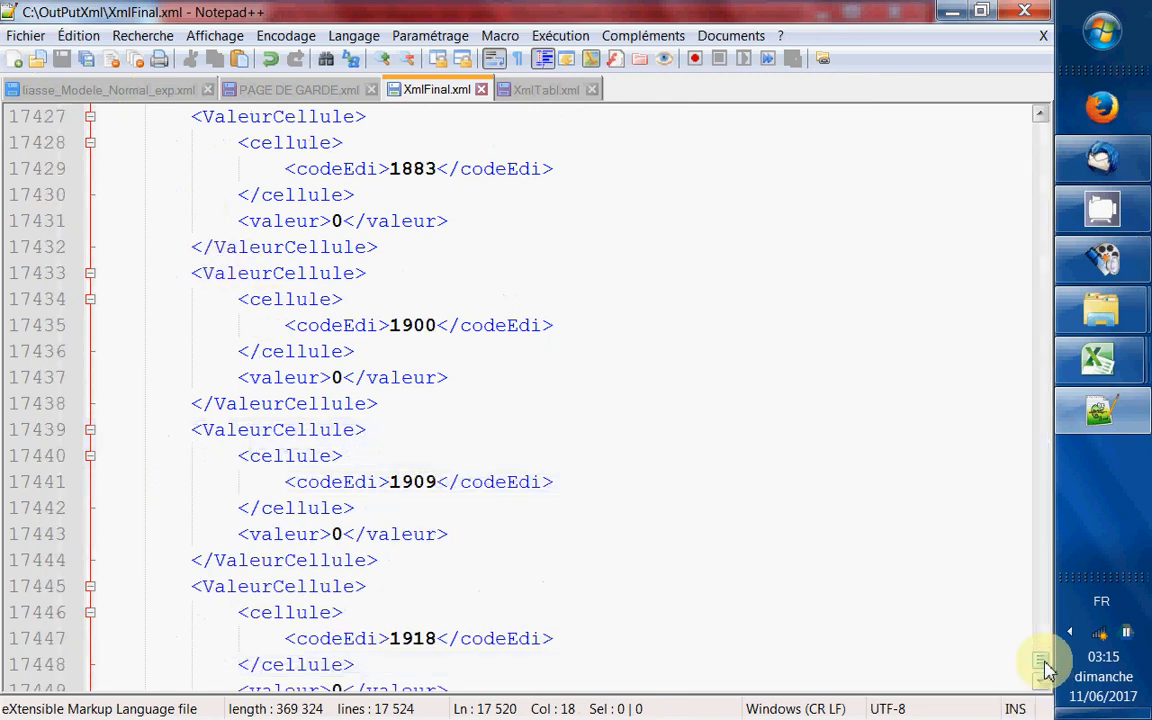
pyautogui.moveTo(1040, 665); pyautogui.dragTo(1028, 129)
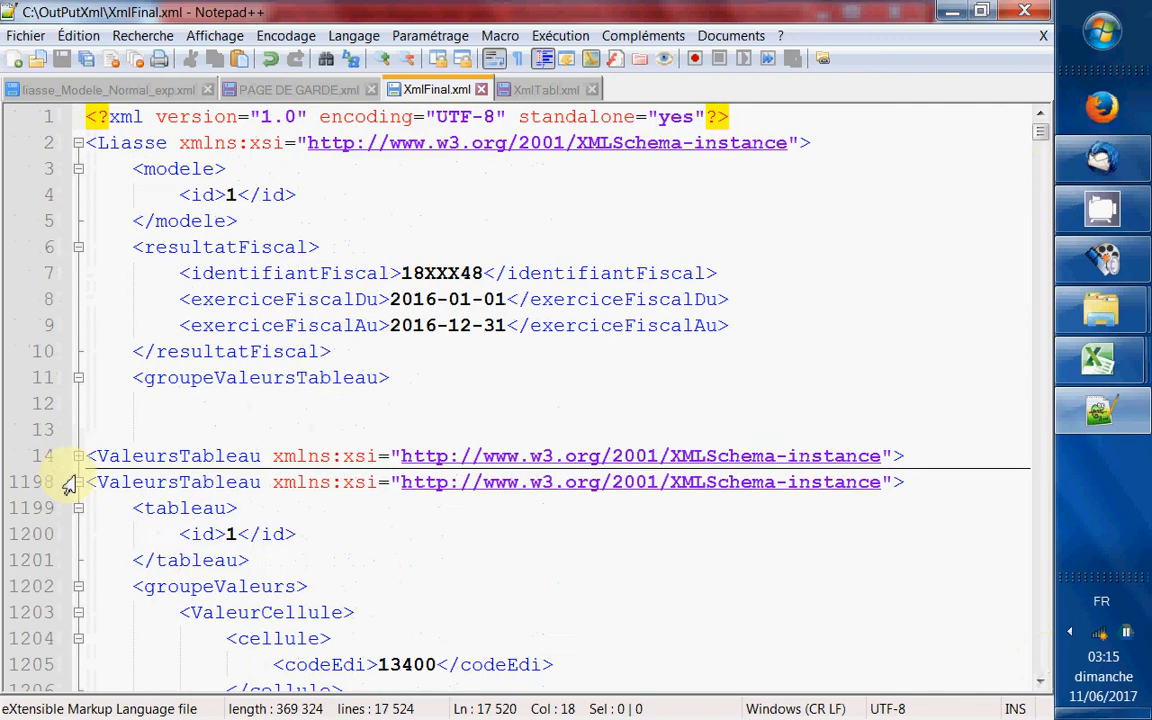
pyautogui.click(76, 482)
pyautogui.click(78, 508)
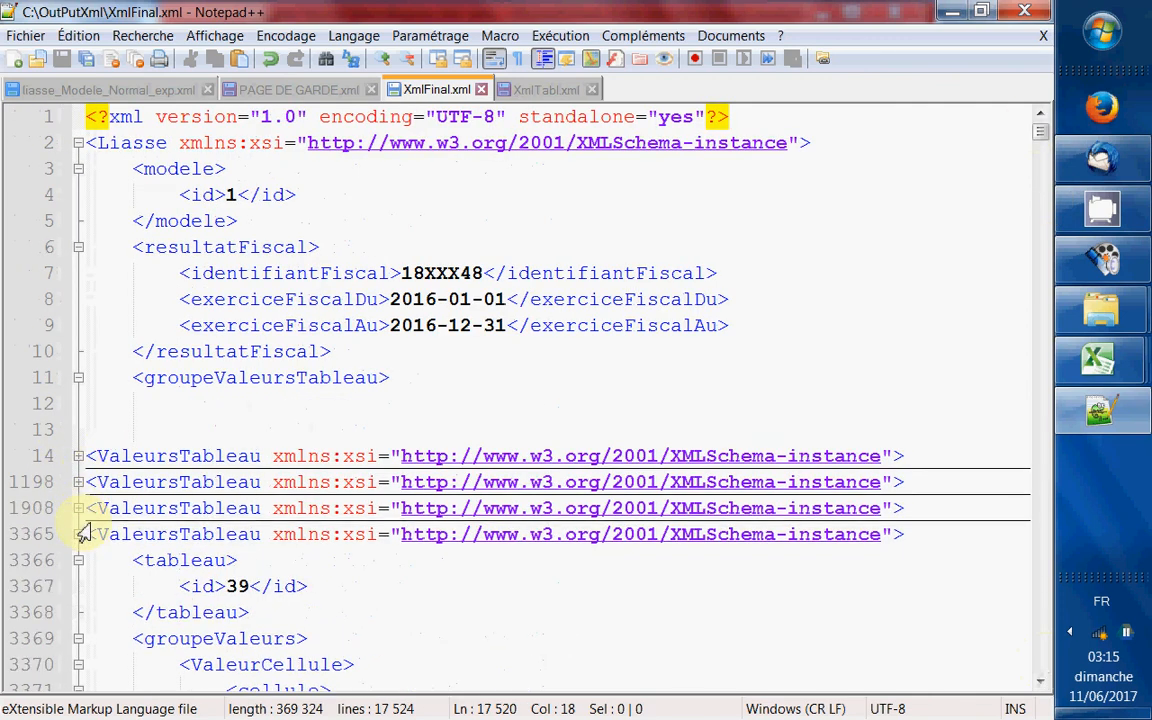
pyautogui.click(79, 534)
pyautogui.click(78, 560)
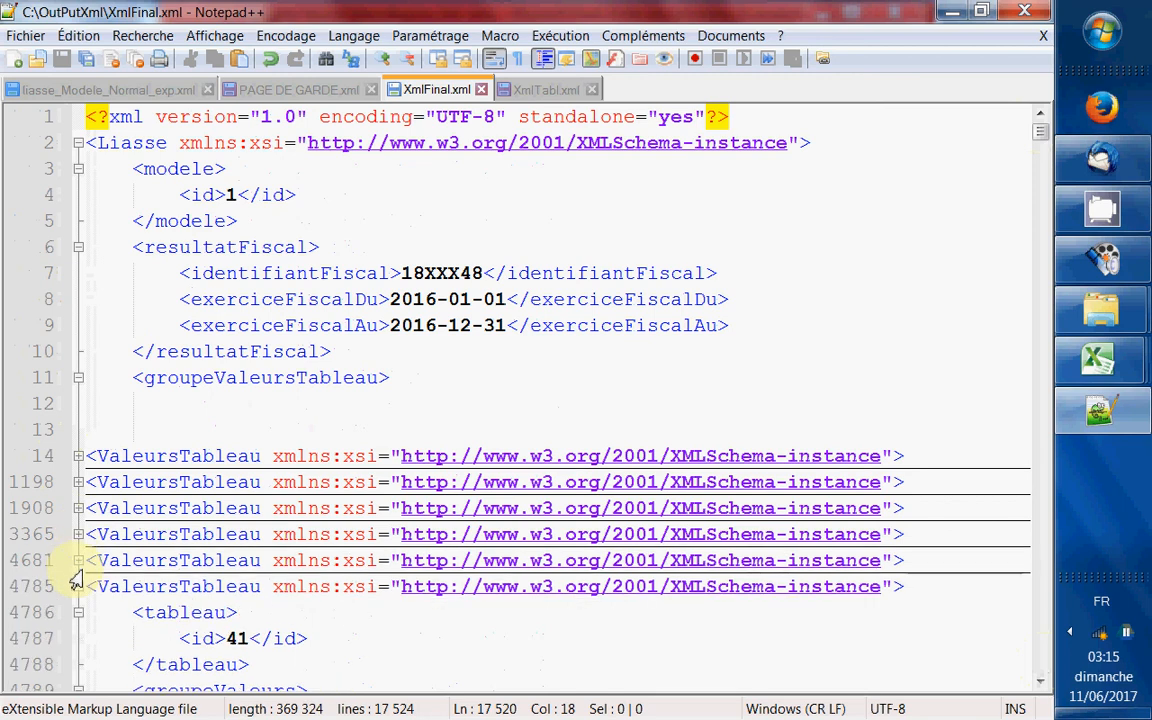
pyautogui.click(78, 586)
pyautogui.click(78, 612)
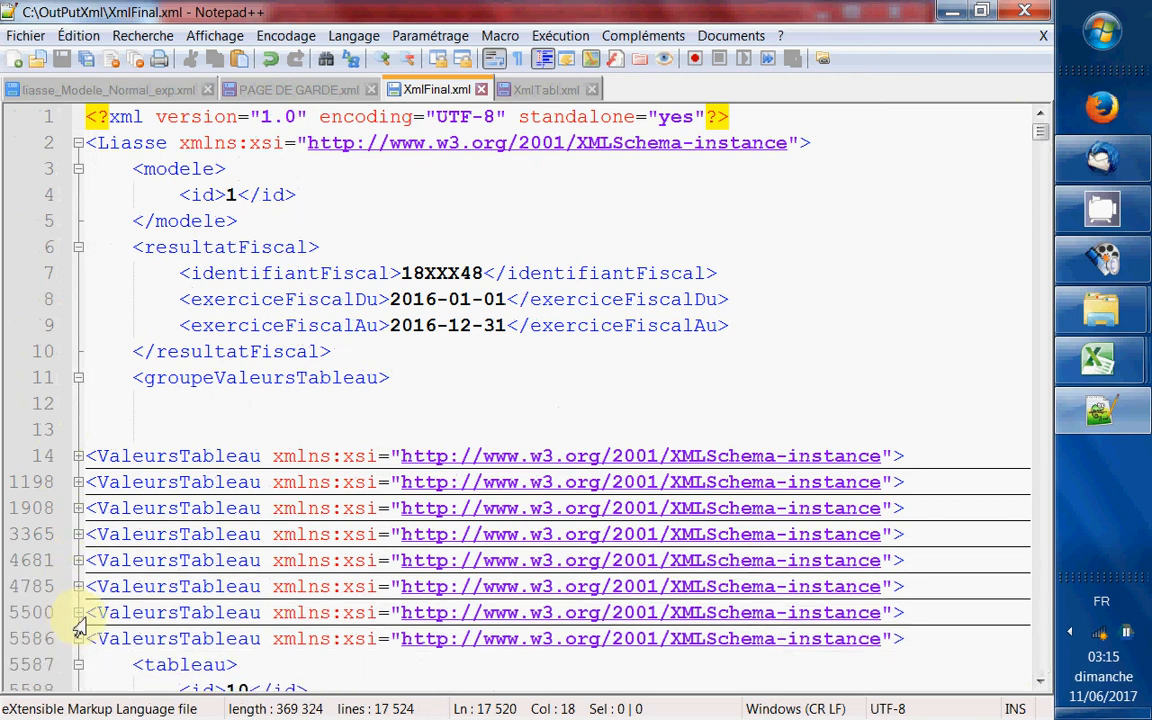
pyautogui.scroll(-3, 82, 612)
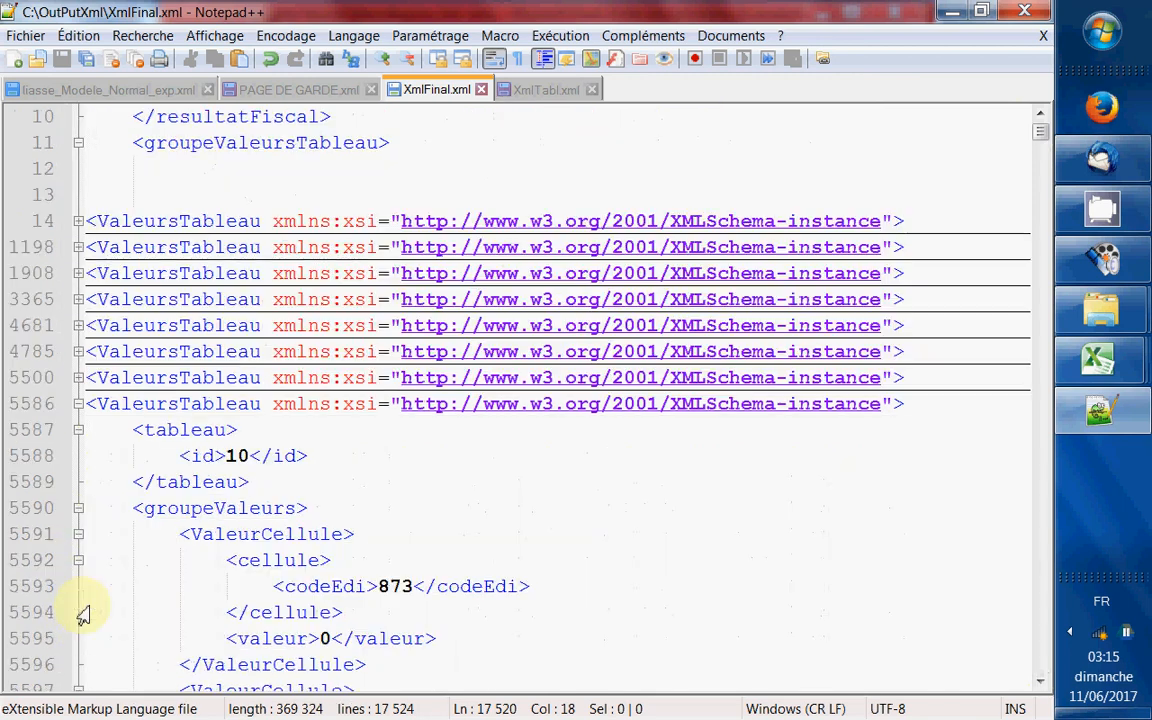
pyautogui.click(78, 404)
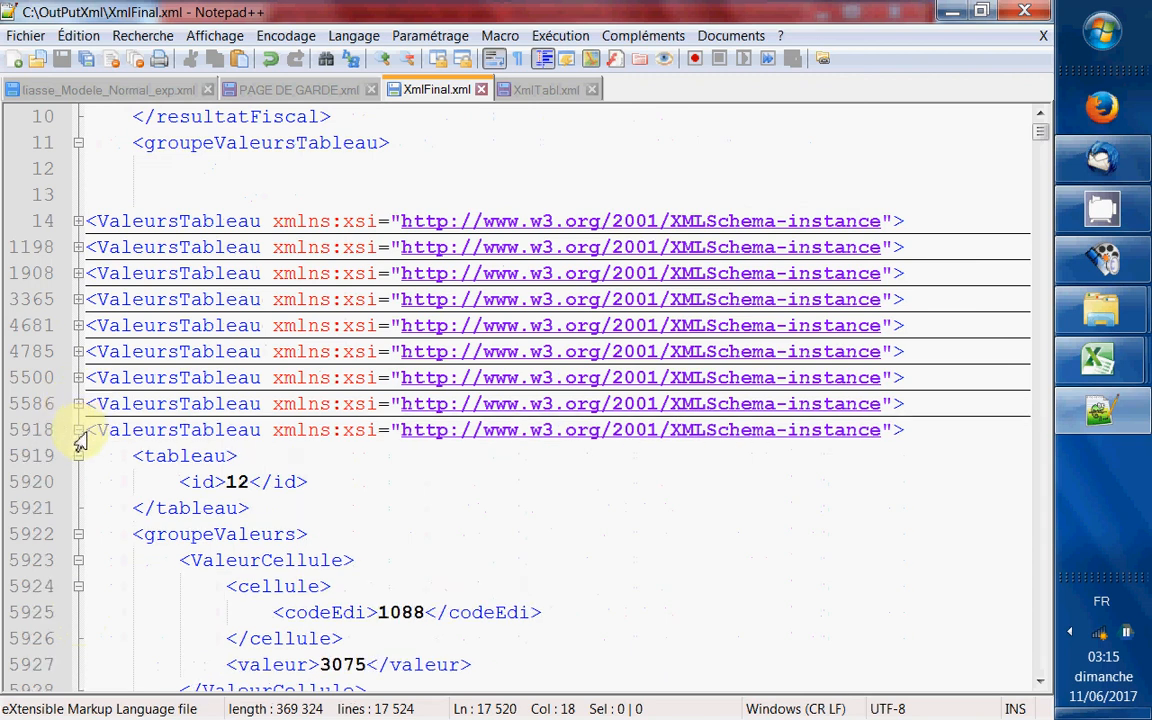
pyautogui.click(78, 430)
pyautogui.click(78, 457)
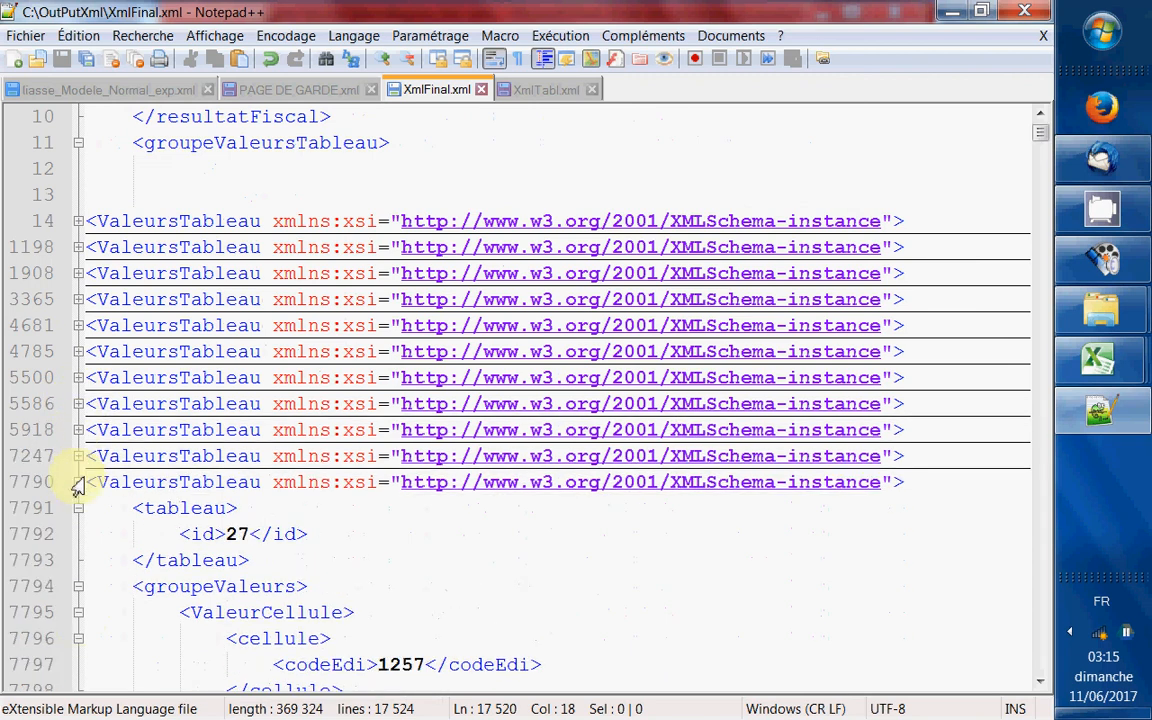
pyautogui.click(78, 483)
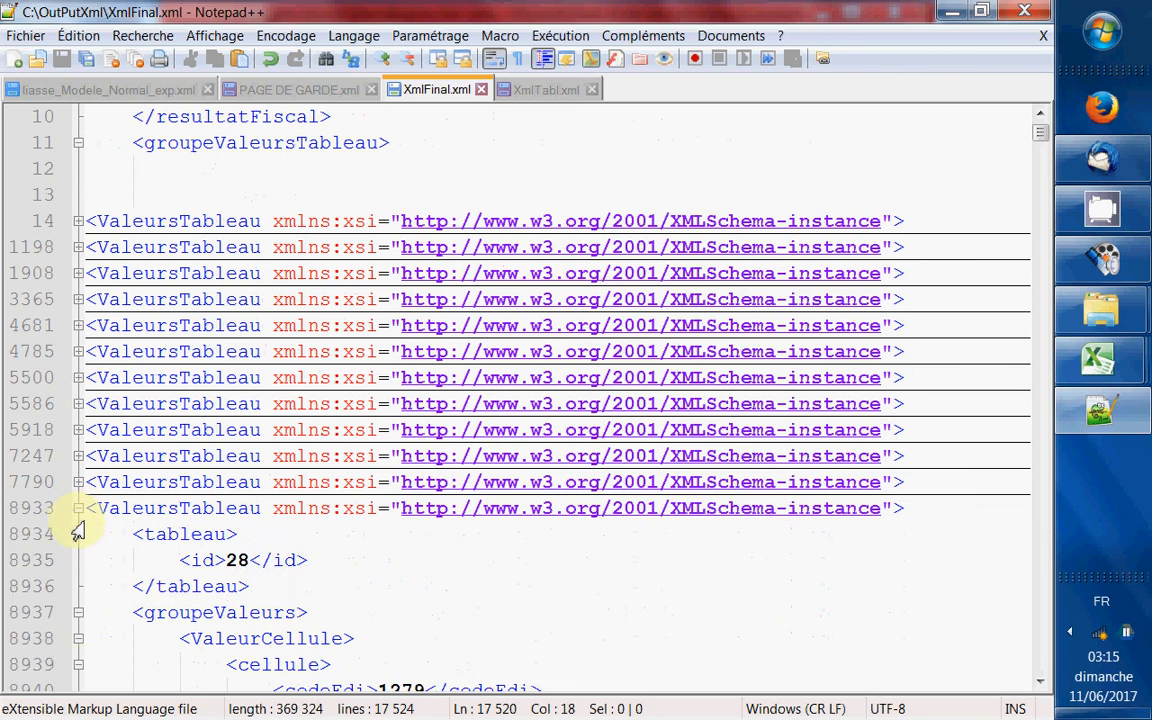
pyautogui.click(78, 508)
pyautogui.click(78, 534)
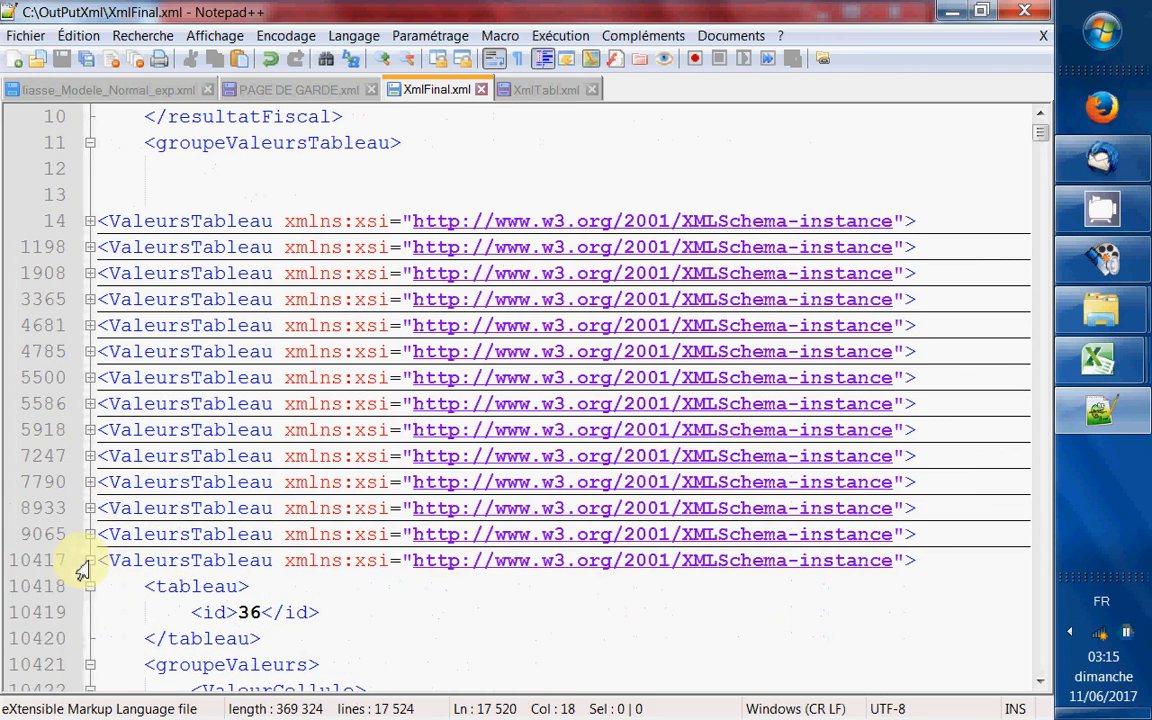
pyautogui.click(86, 562)
pyautogui.click(88, 588)
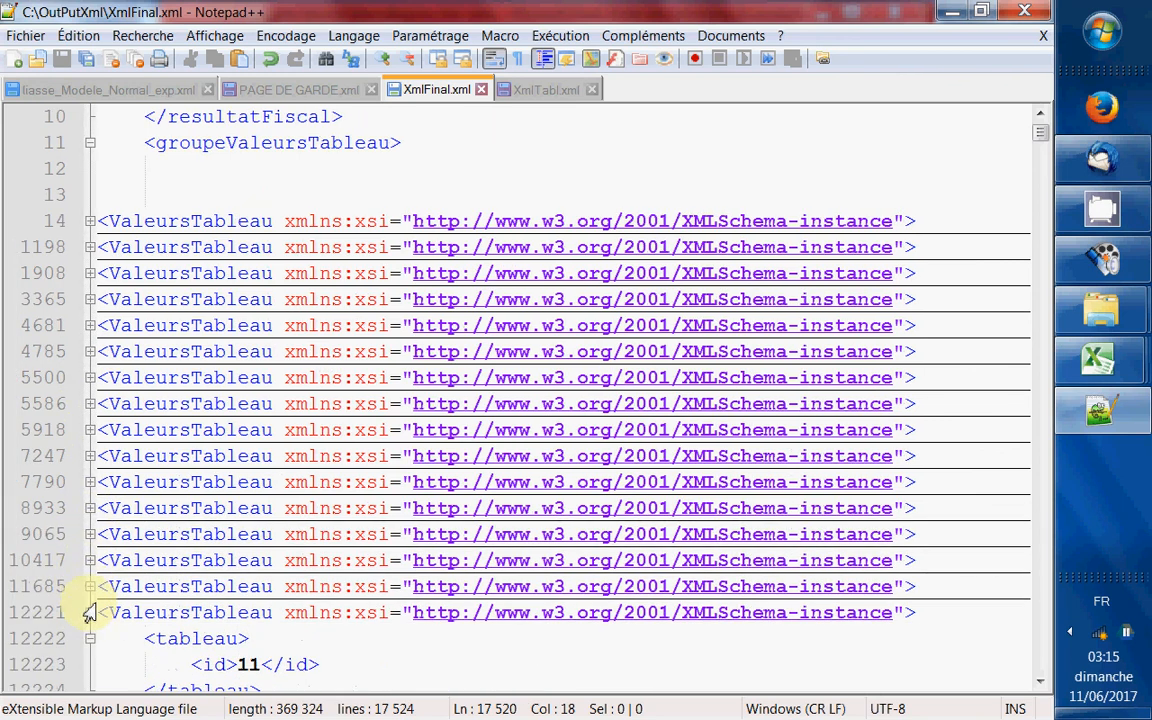
pyautogui.click(88, 614)
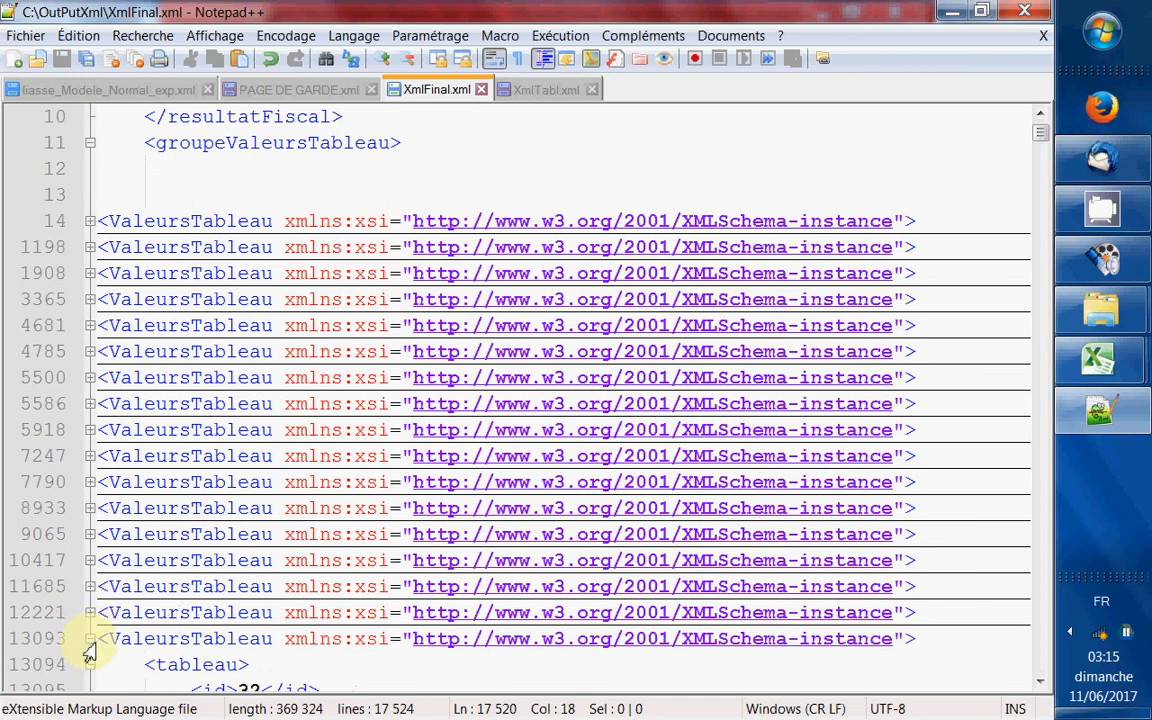
pyautogui.click(89, 638)
pyautogui.scroll(-3, 89, 630)
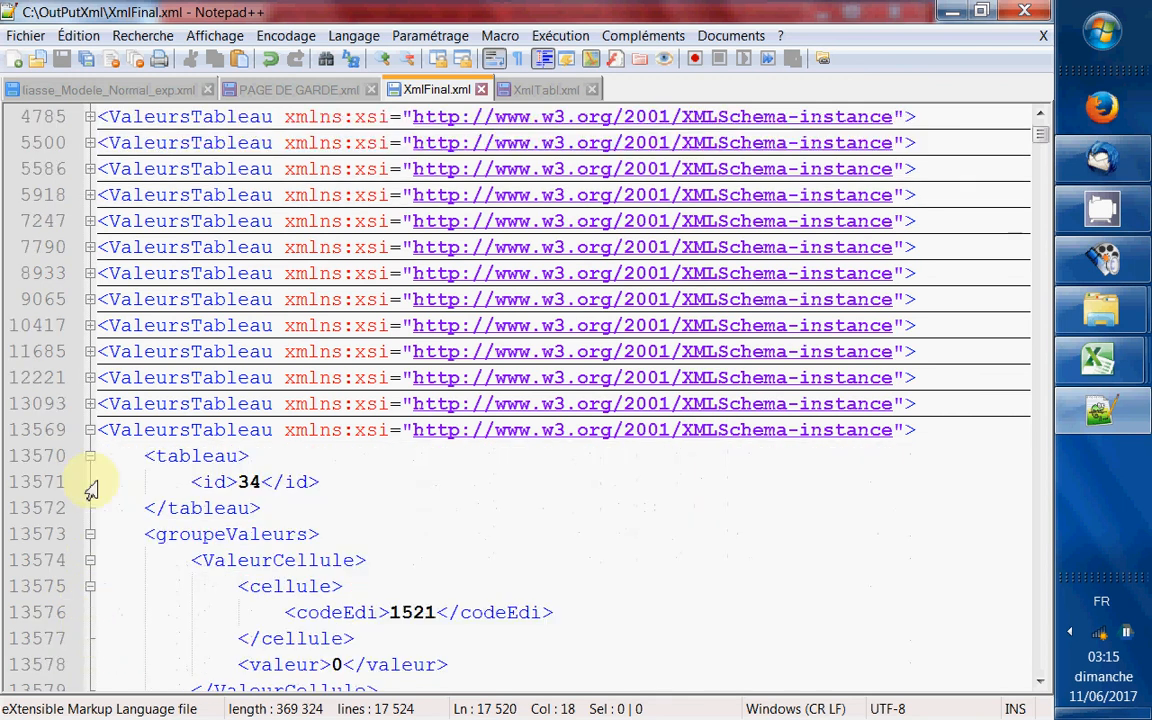
pyautogui.click(88, 431)
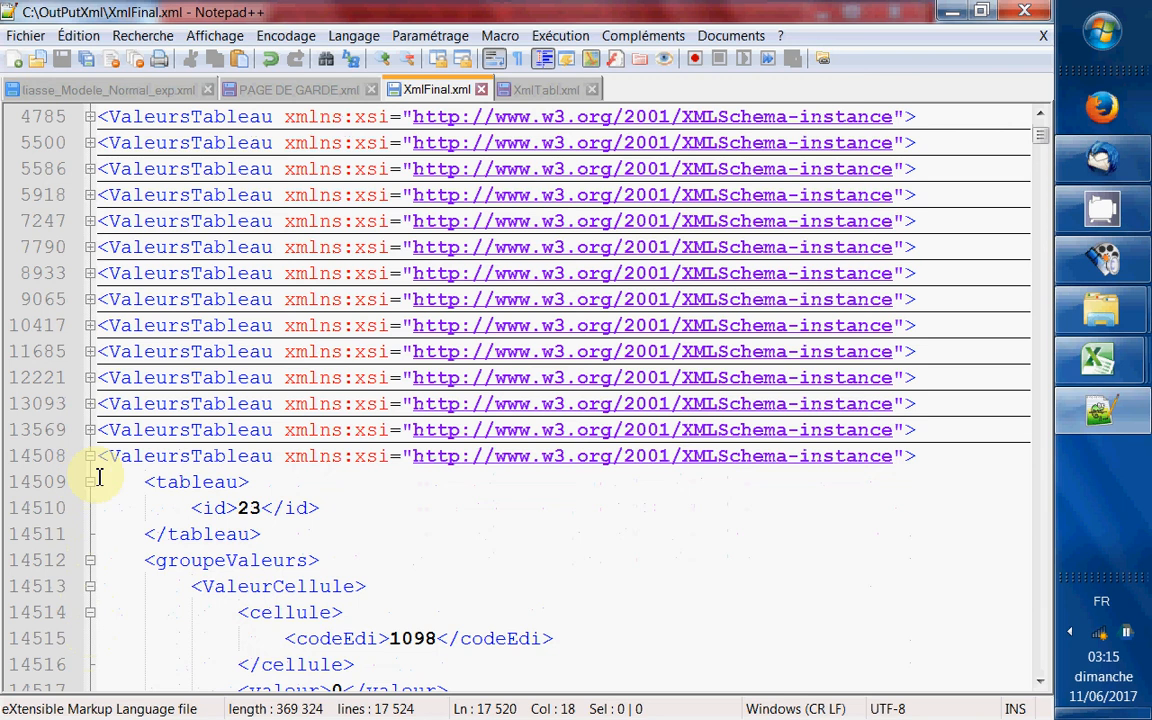
pyautogui.click(90, 482)
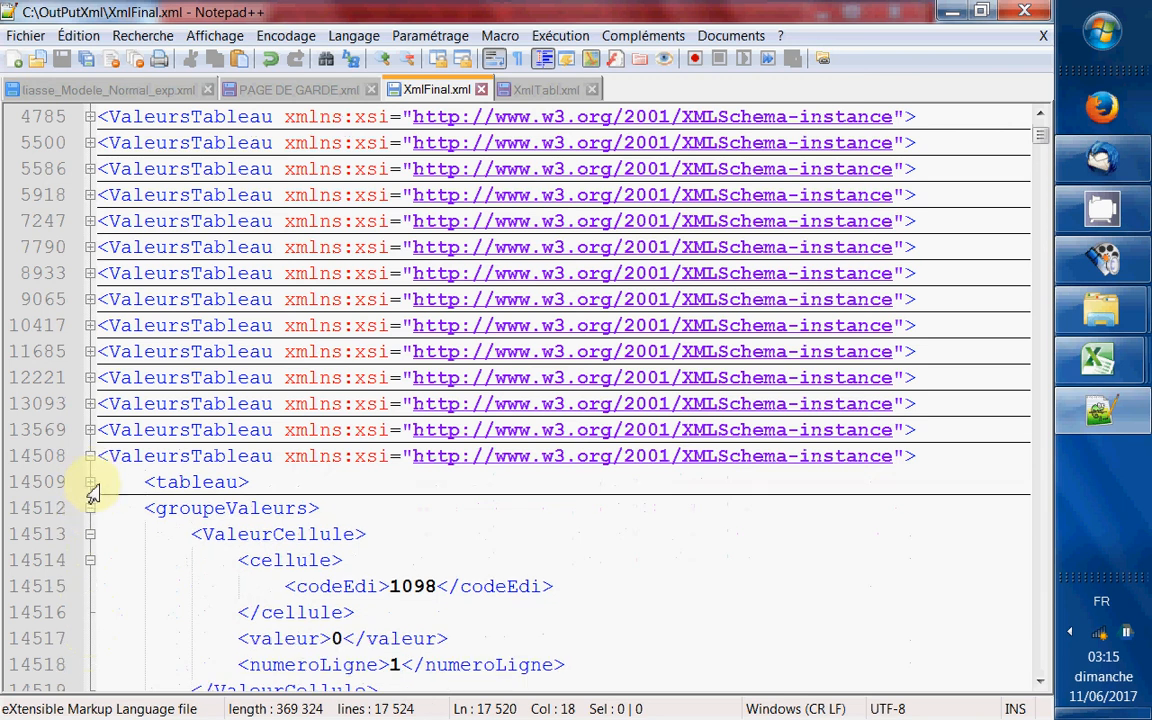
pyautogui.click(90, 456)
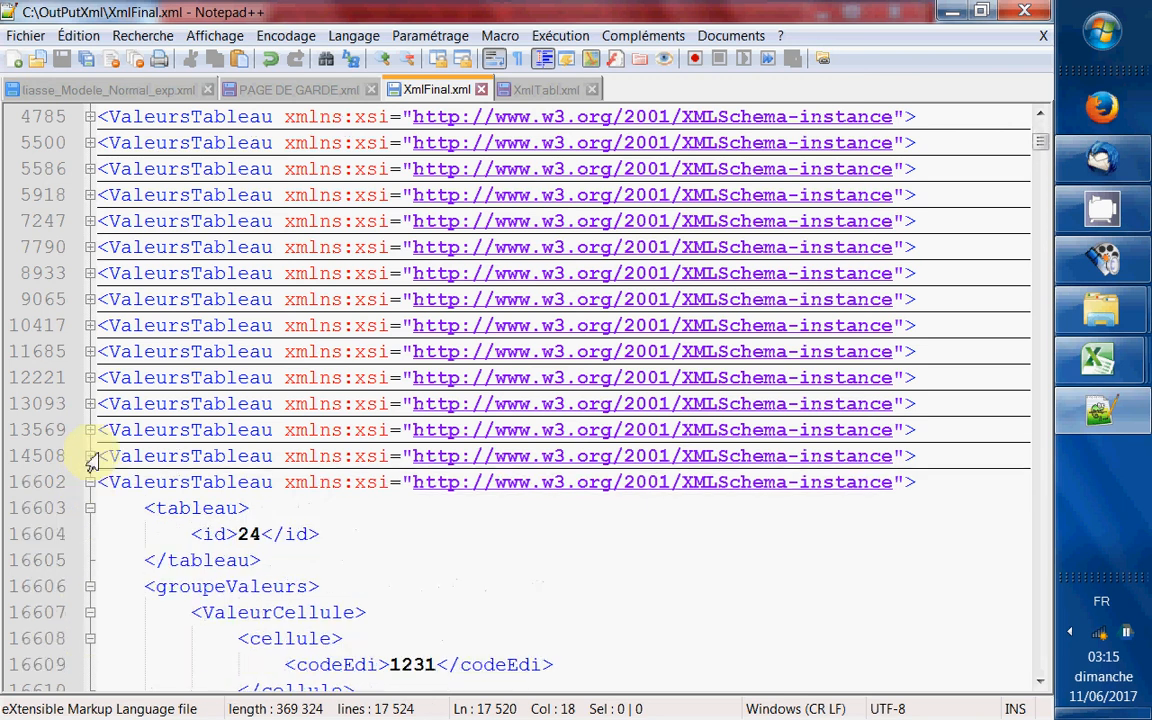
pyautogui.click(90, 482)
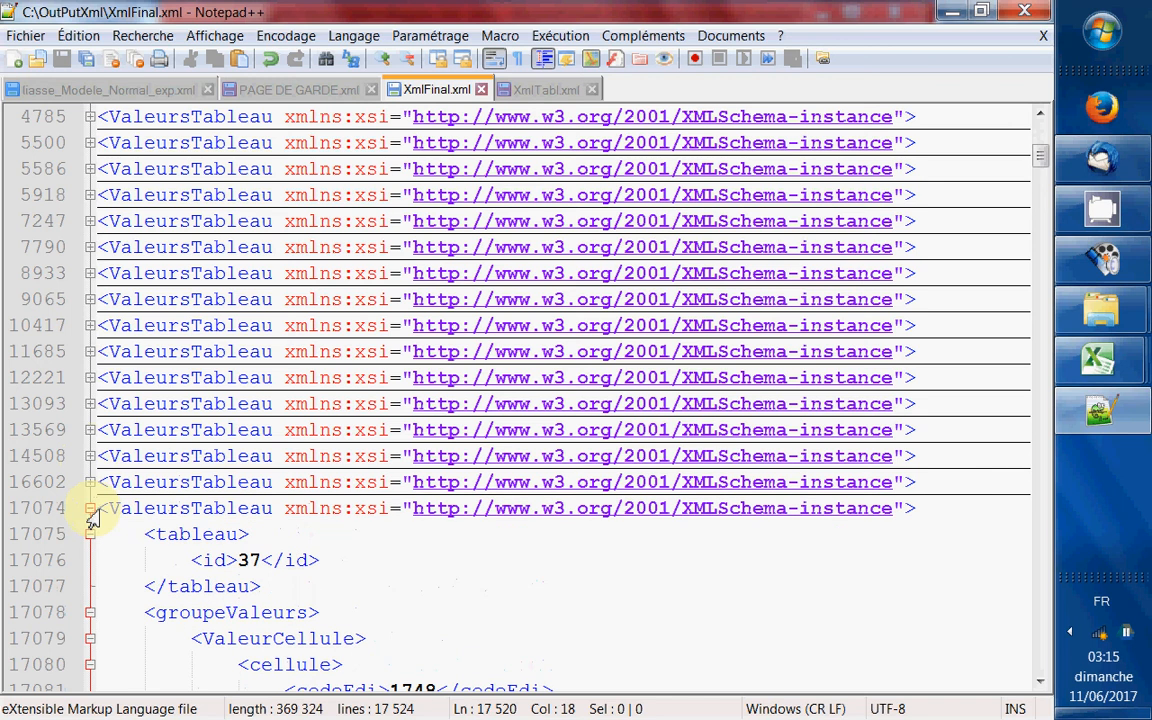
pyautogui.click(90, 508)
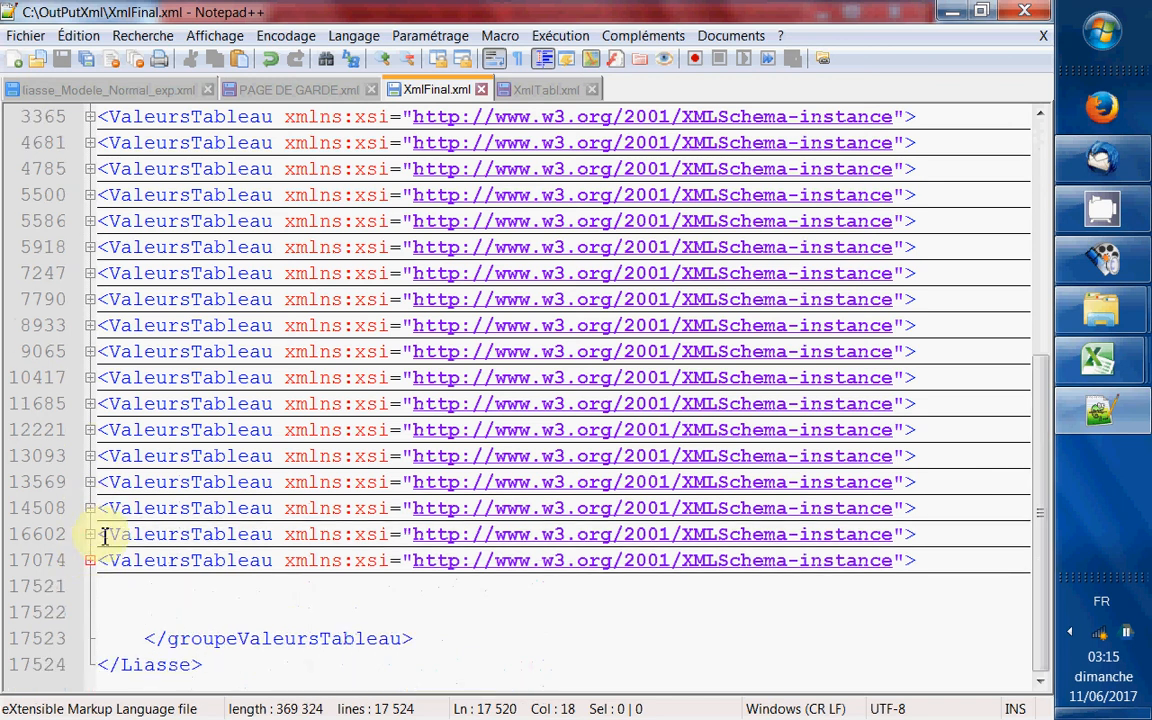
# Step: Compare the collapsed structure of XmlFinal.xml with the header and ValeursTableau blocks of the model file liasse_Modele_Normal_exp.xml
pyautogui.scroll(1, 347, 270)
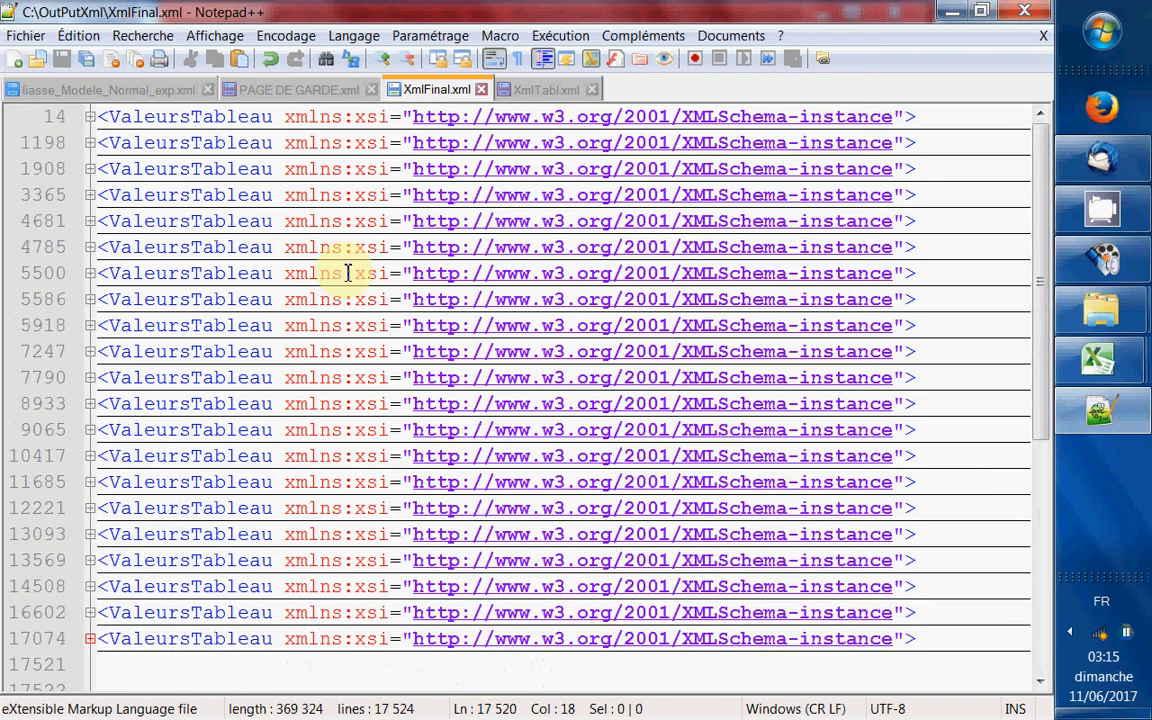
pyautogui.scroll(5, 347, 270)
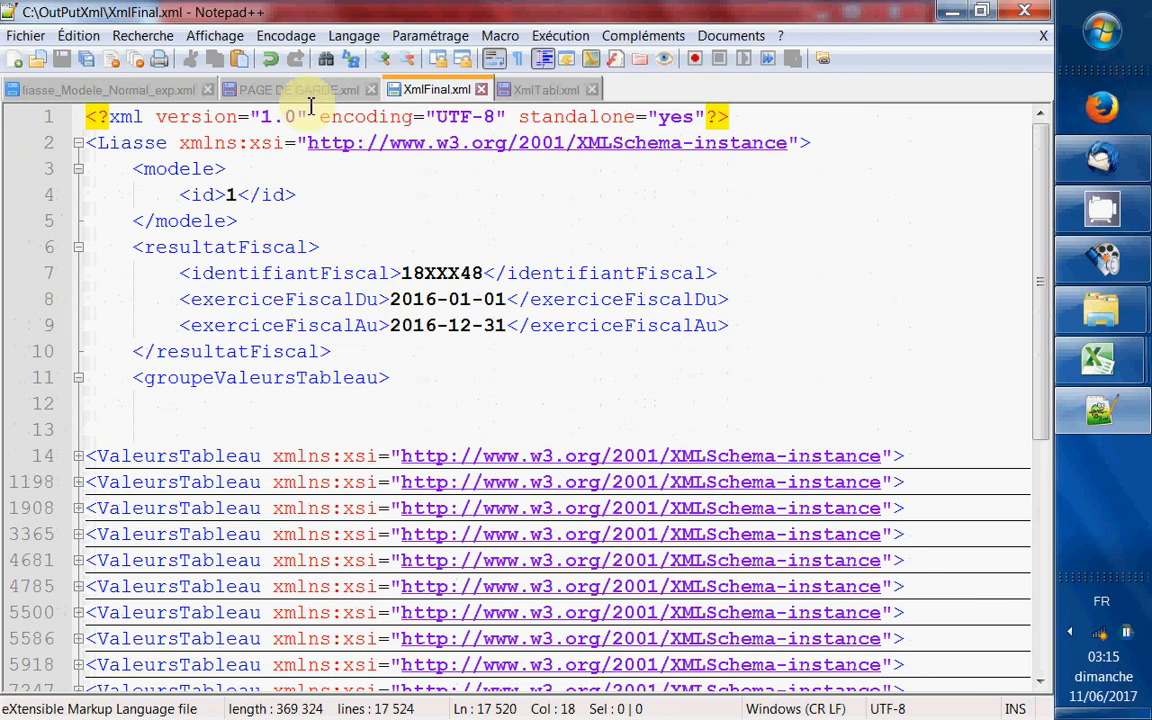
pyautogui.click(95, 90)
pyautogui.scroll(-5, 290, 410)
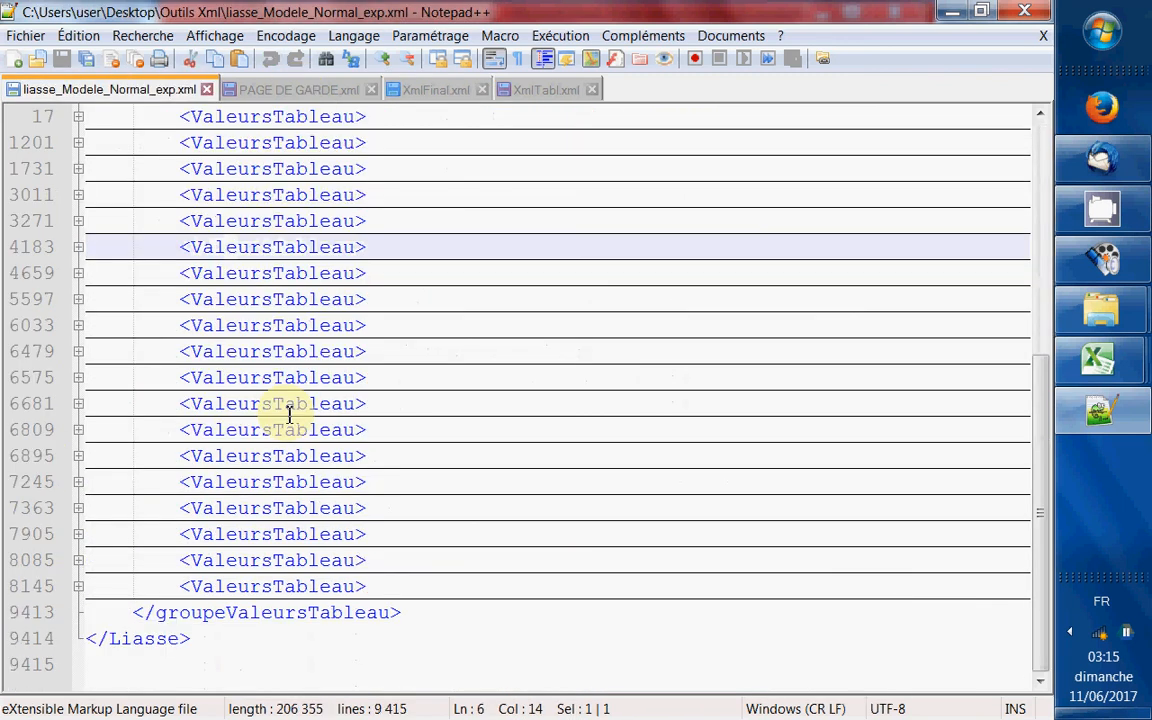
pyautogui.scroll(4, 290, 415)
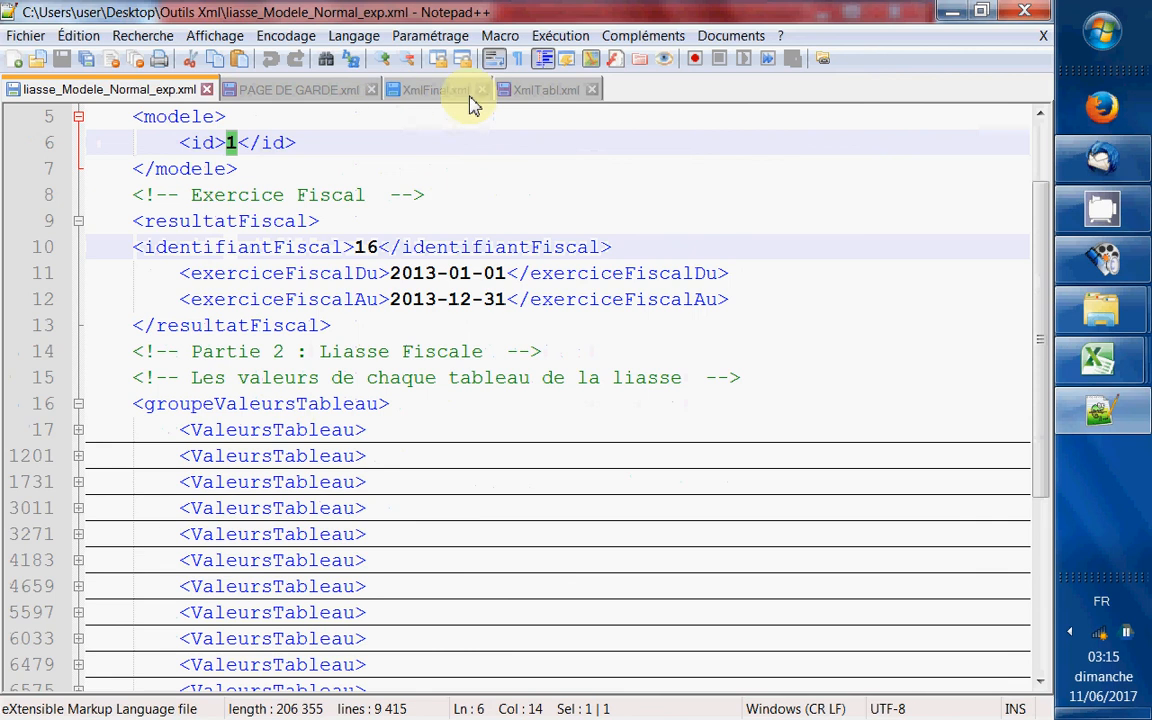
# Step: Place XmlFinal.xml directly after liasse_Modele_Normal_exp.xml in the open file order and review its structure from the declaration to the closing Liasse tag
pyautogui.moveTo(470, 97); pyautogui.dragTo(290, 95)
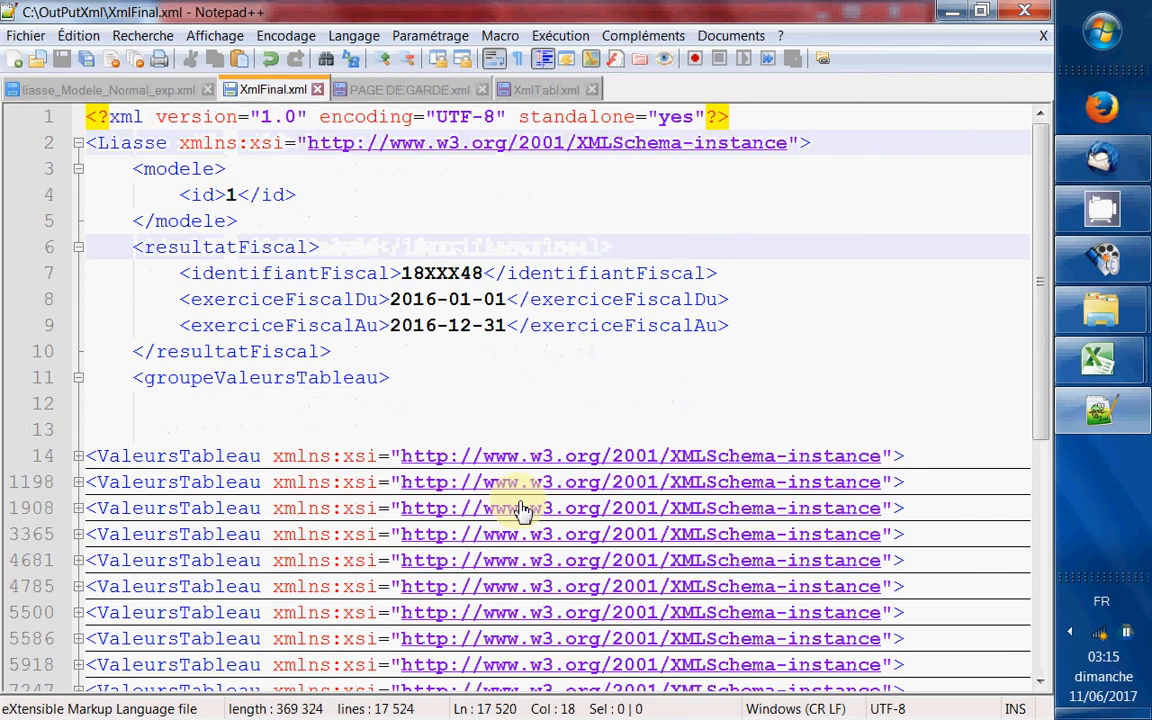
pyautogui.scroll(-2, 321, 429)
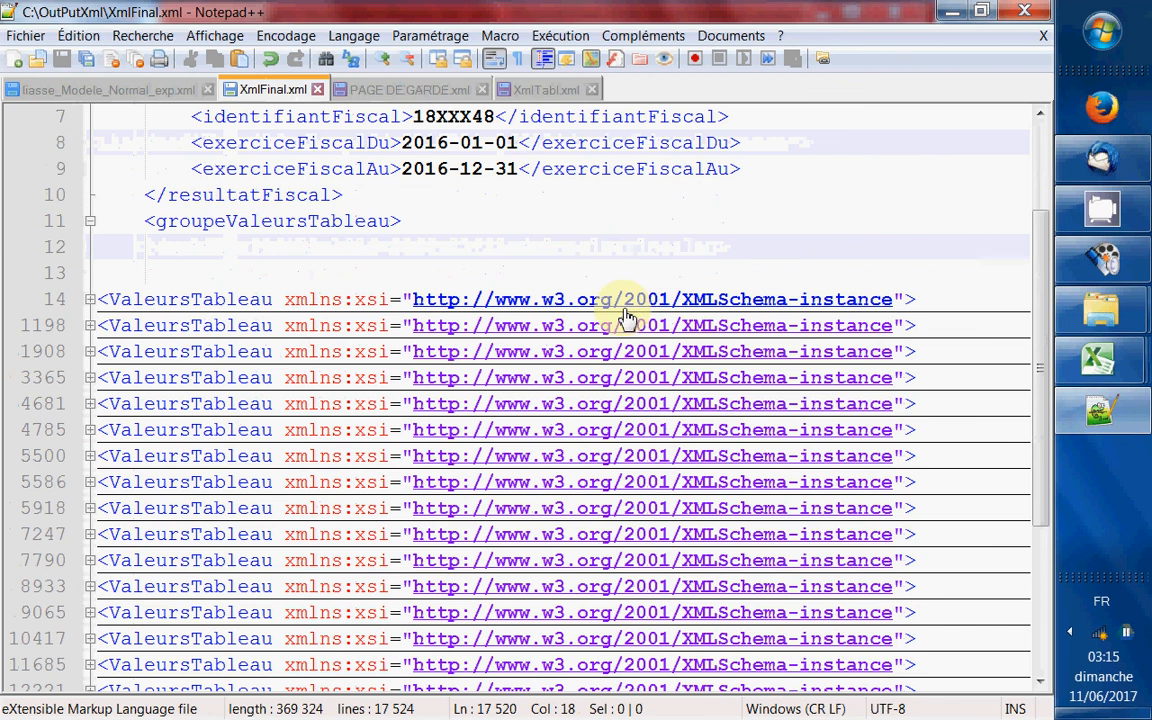
pyautogui.scroll(2, 624, 330)
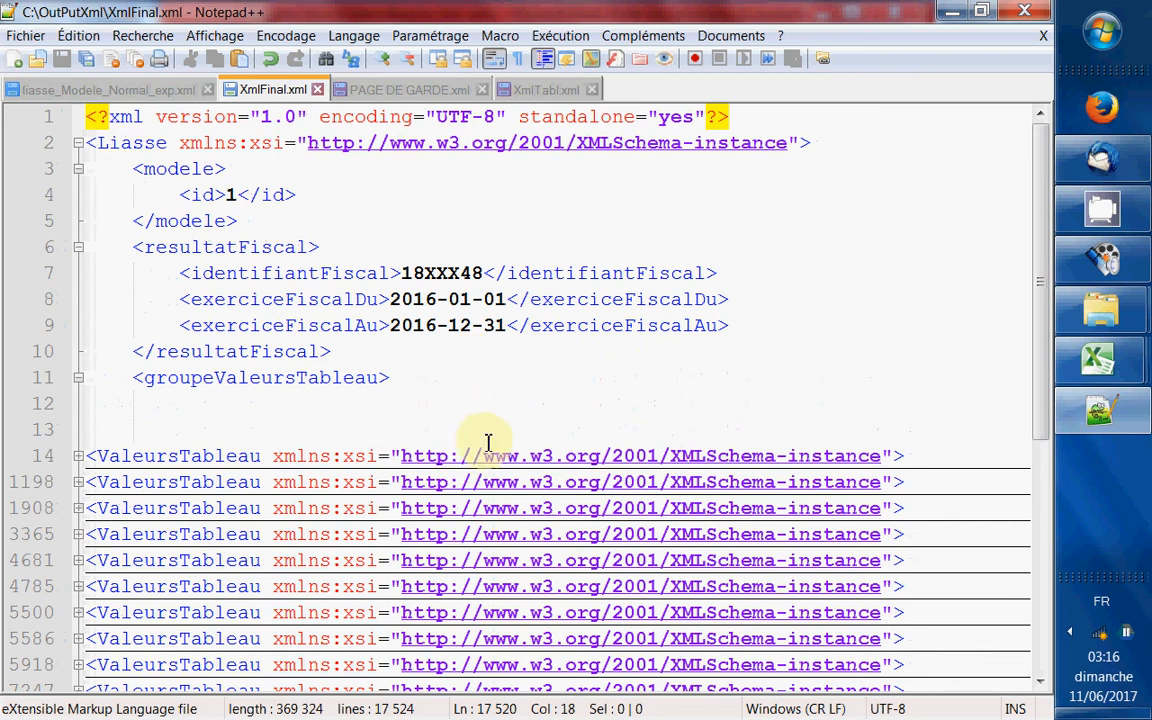
pyautogui.scroll(-4, 483, 442)
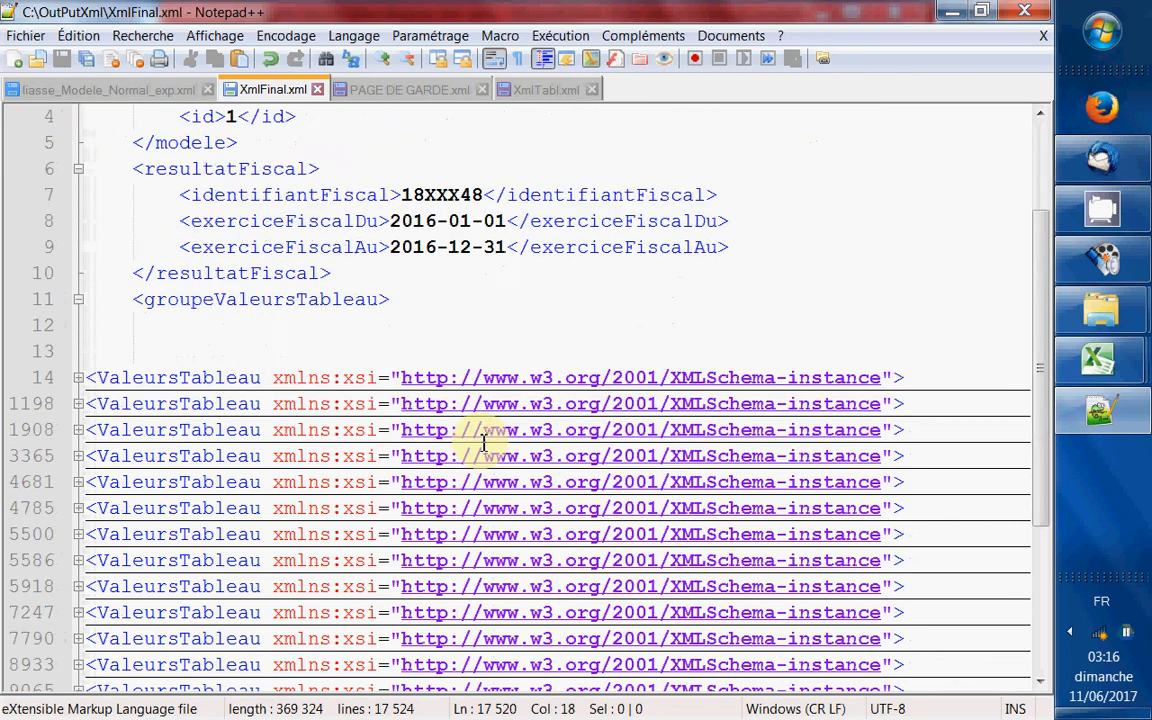
pyautogui.scroll(4, 475, 447)
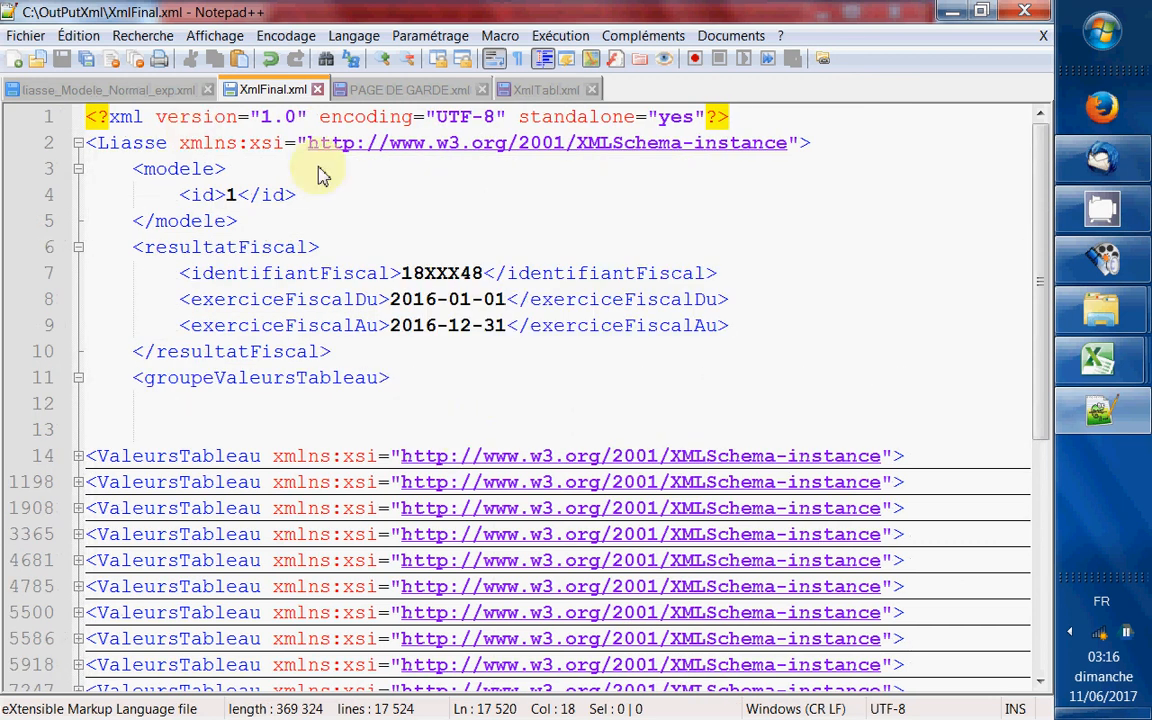
pyautogui.scroll(-3, 306, 417)
pyautogui.scroll(-3, 307, 418)
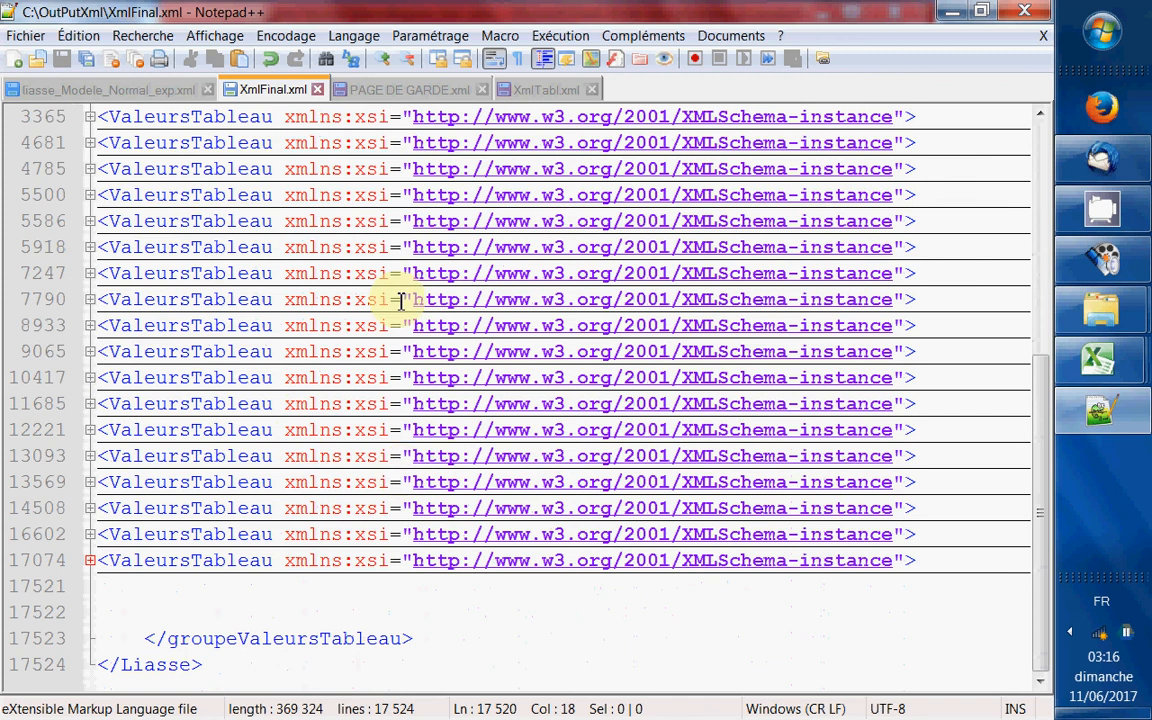
# Step: Switch to the OutPutXml folder in Windows Explorer and permanently delete PAGE DE GARDE.xml and the table files T0.xml through T20.xml
pyautogui.click(955, 16)
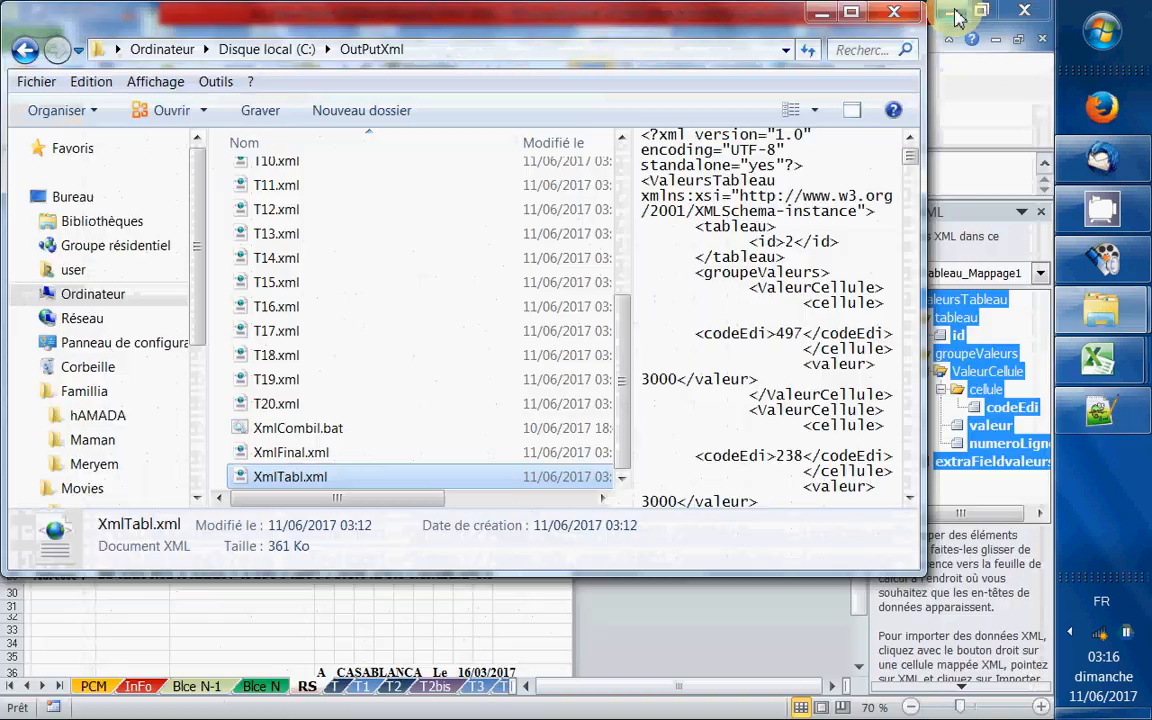
pyautogui.scroll(4, 334, 400)
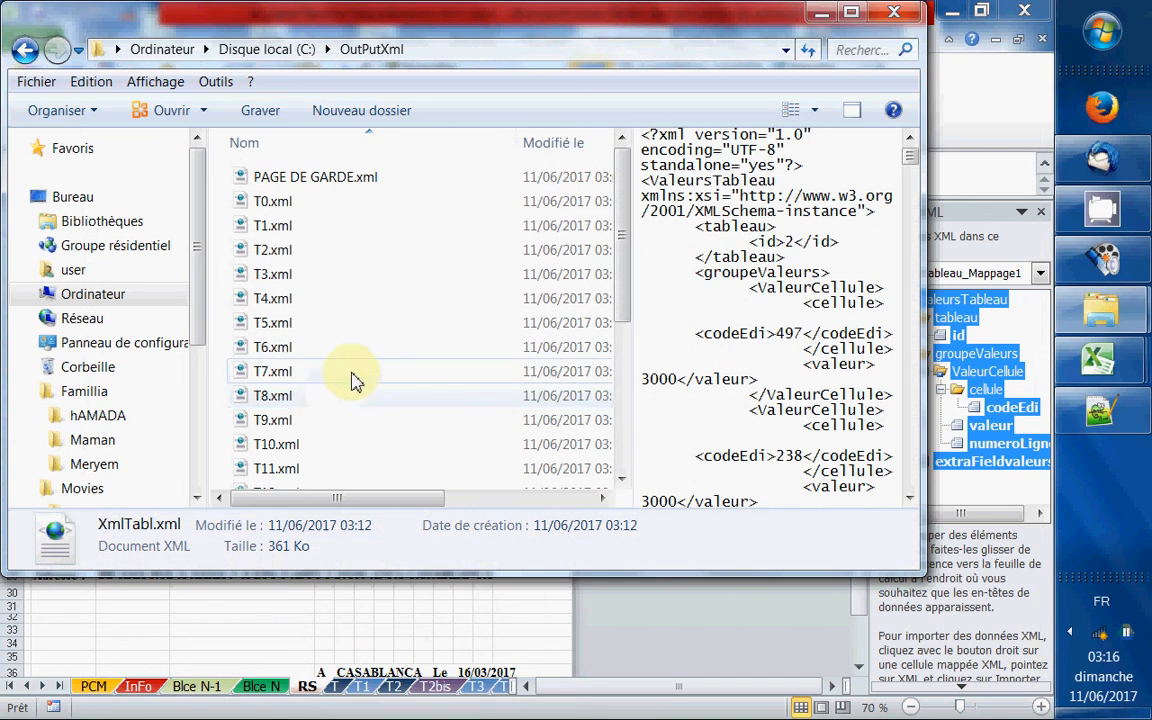
pyautogui.click(233, 178)
pyautogui.keyDown('shift'); pyautogui.click(290, 468); pyautogui.keyUp('shift')
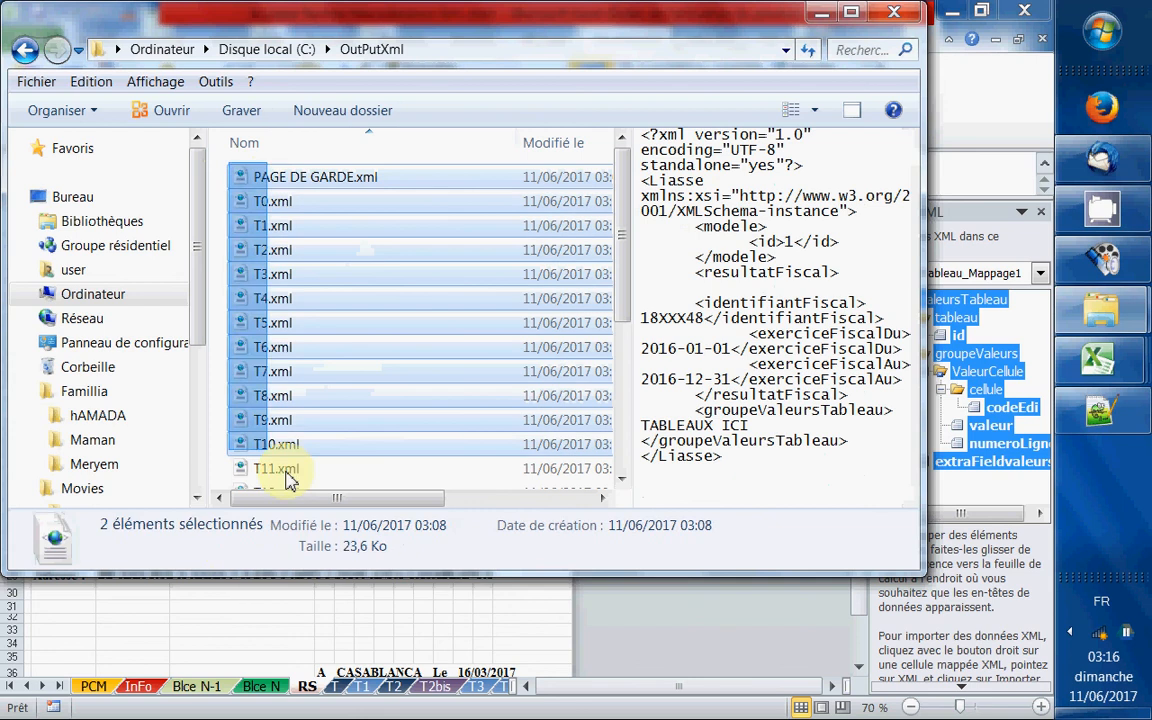
pyautogui.scroll(-3, 218, 270)
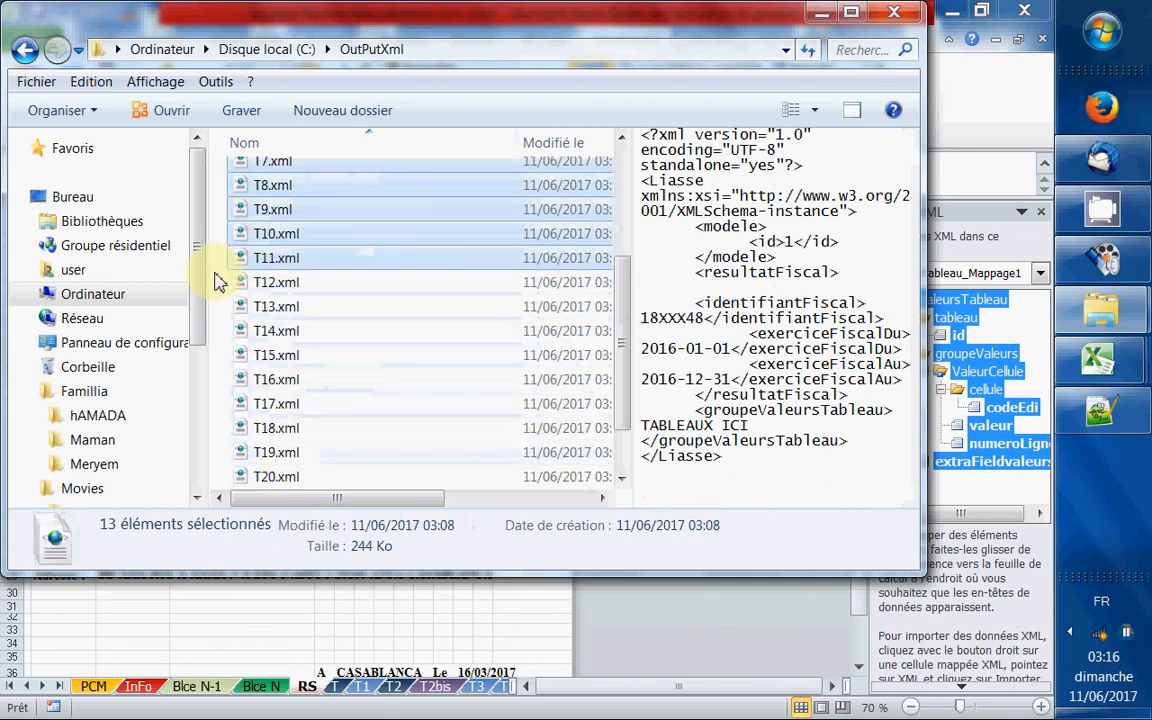
pyautogui.moveTo(216, 282); pyautogui.dragTo(280, 472)
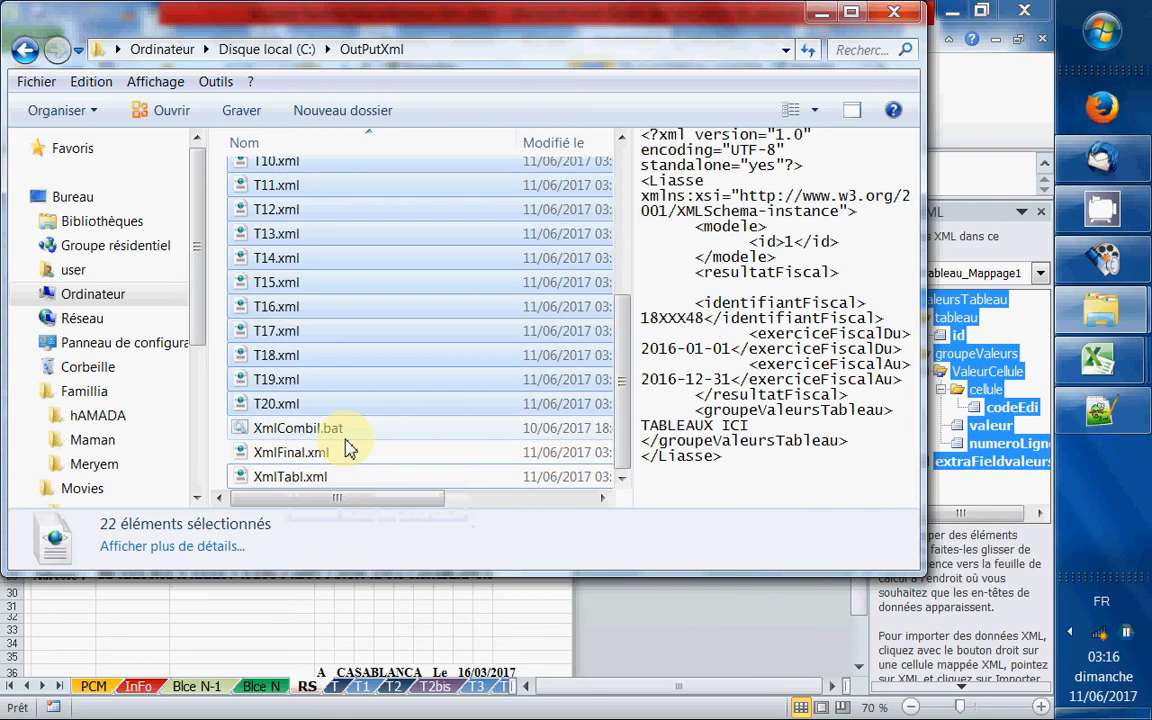
pyautogui.hotkey('shift', 'Delete')
pyautogui.press('Return')
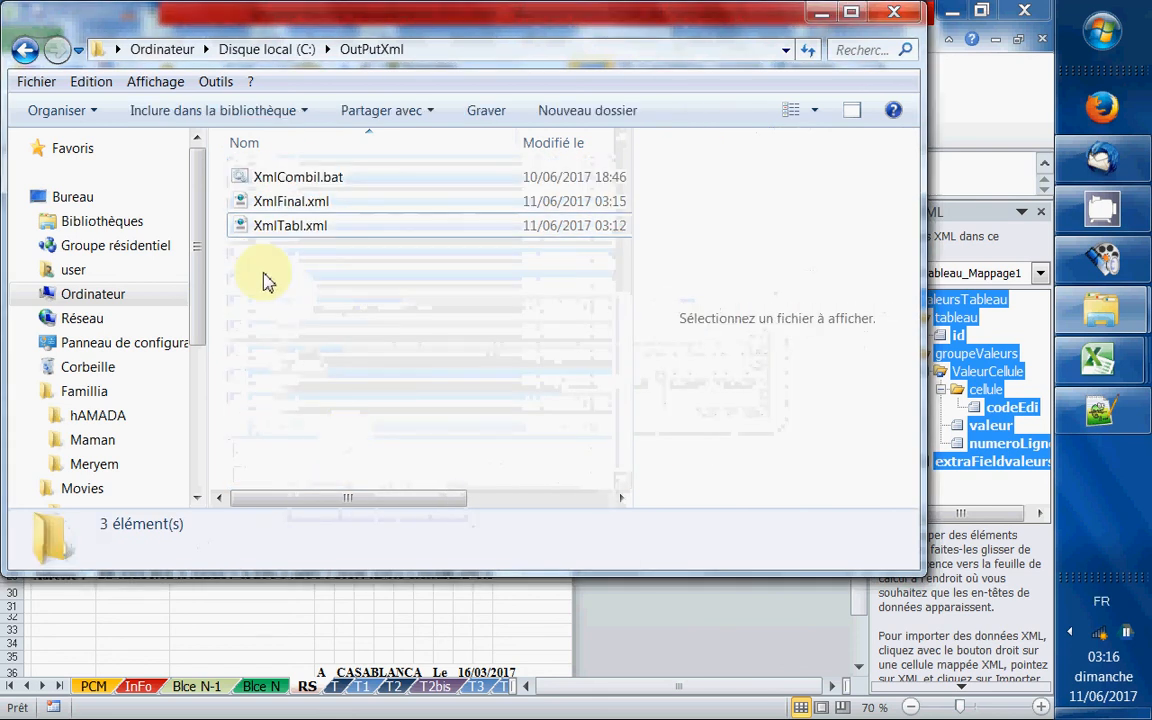
# Step: Delete XmlFinal.xml and XmlTabl.xml from the OutPutXml folder, leaving only XmlCombil.bat
pyautogui.moveTo(266, 262); pyautogui.dragTo(291, 208)
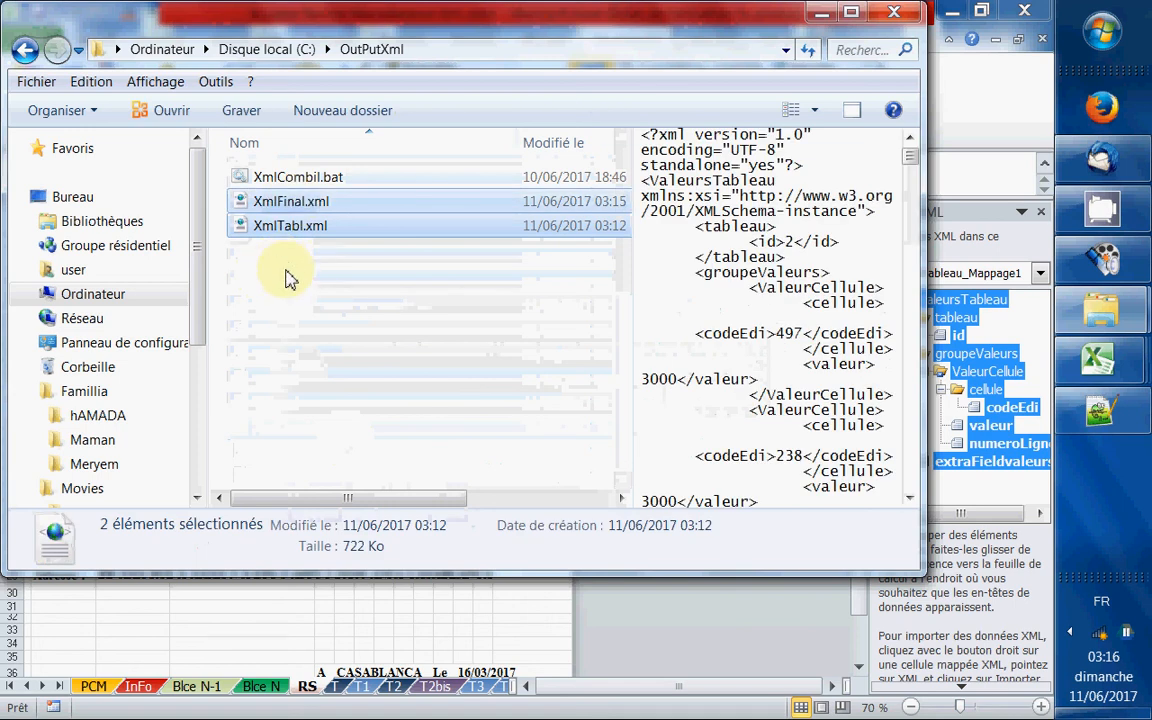
pyautogui.press('Delete')
pyautogui.press('Return')
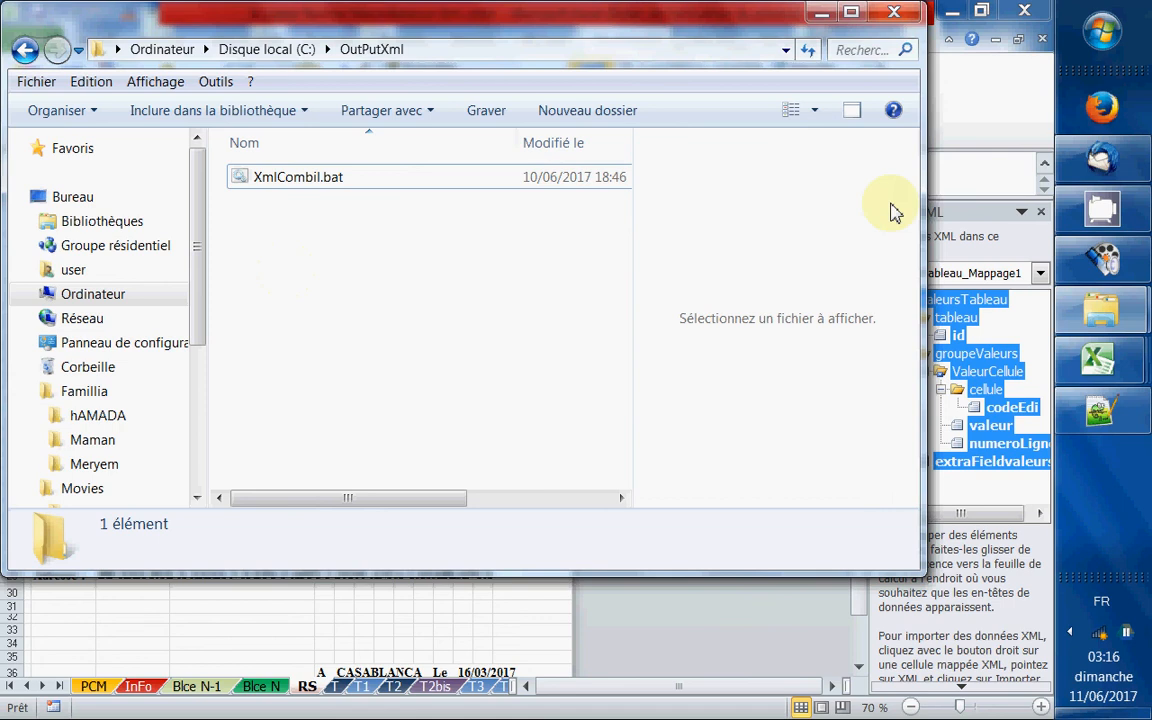
# Step: Re-export the tax return tables from the Excel workbook to XML and run XmlCombil.bat in OutPutXml to combine them into XmlTabl.xml
pyautogui.moveTo(1118, 365)
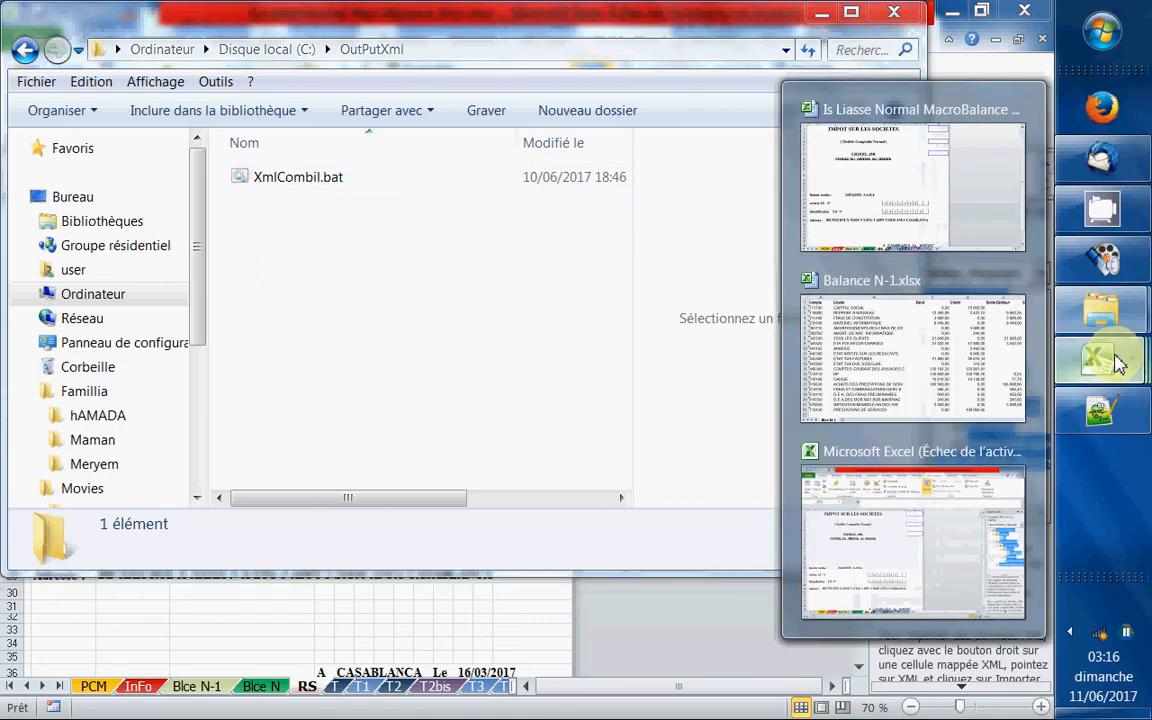
pyautogui.click(928, 204)
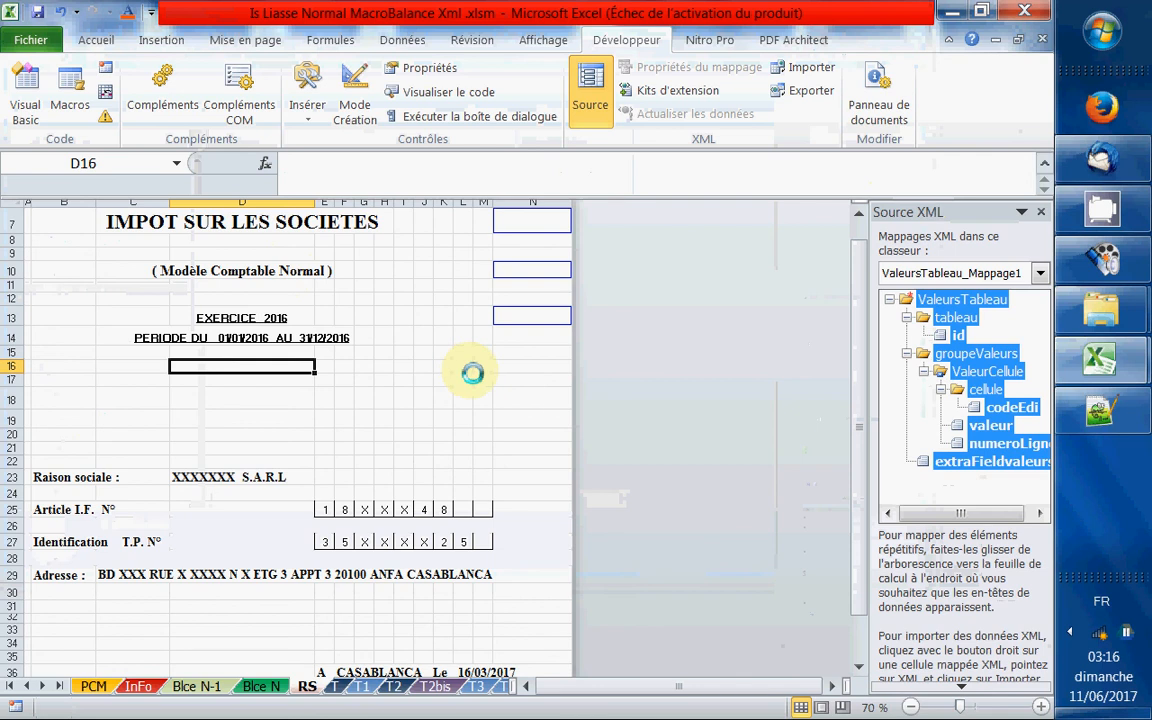
pyautogui.moveTo(1088, 306)
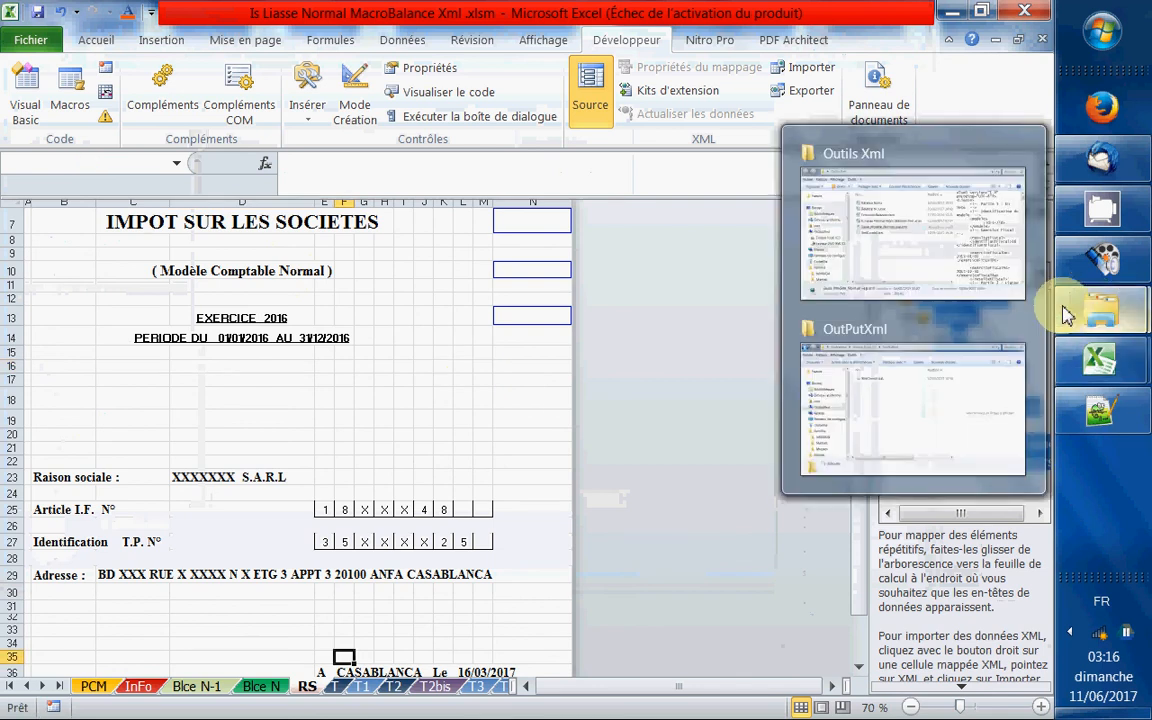
pyautogui.click(868, 403)
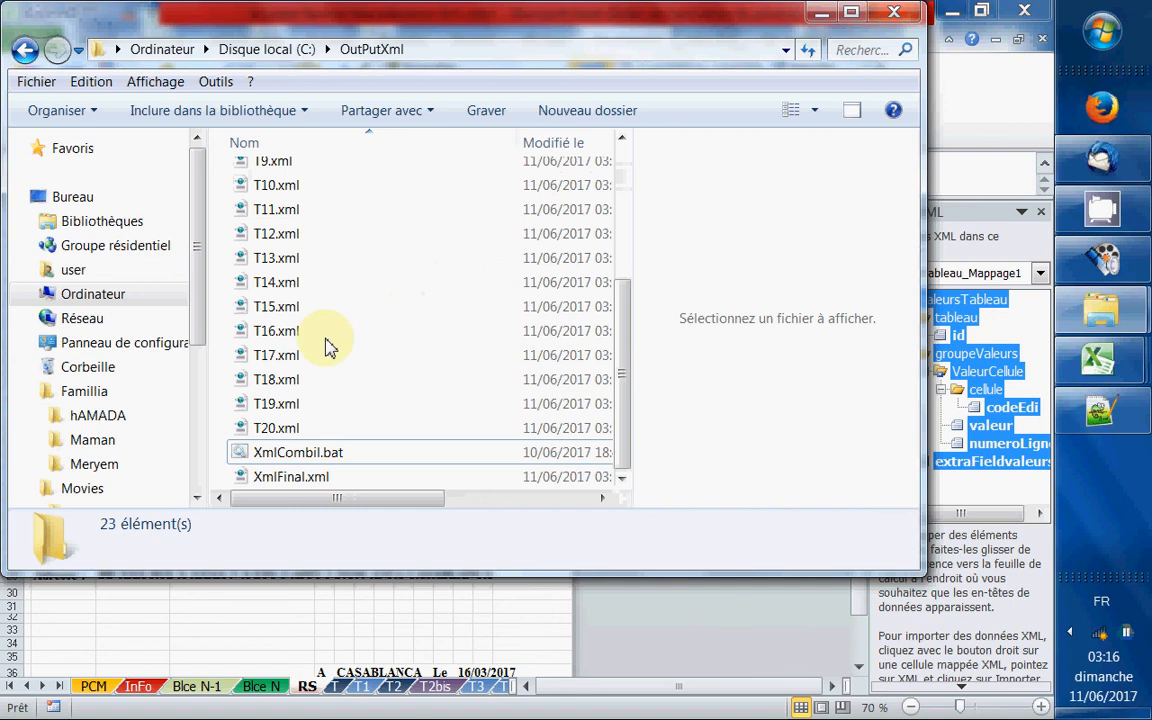
pyautogui.click(280, 455)
pyautogui.doubleClick(286, 450)
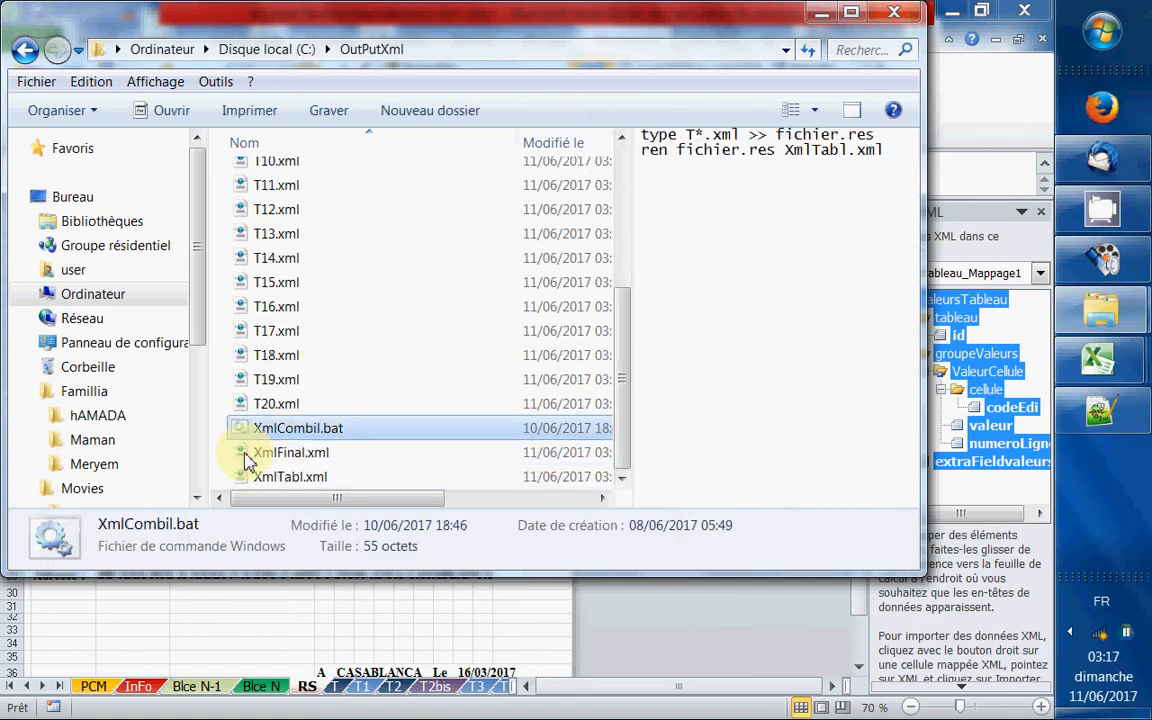
# Step: Open XmlFinal.xml and XmlTabl.xml from OutPutXml together in Notepad++ and reload both files from disk
pyautogui.moveTo(229, 459); pyautogui.dragTo(267, 476)
pyautogui.rightClick(267, 476)
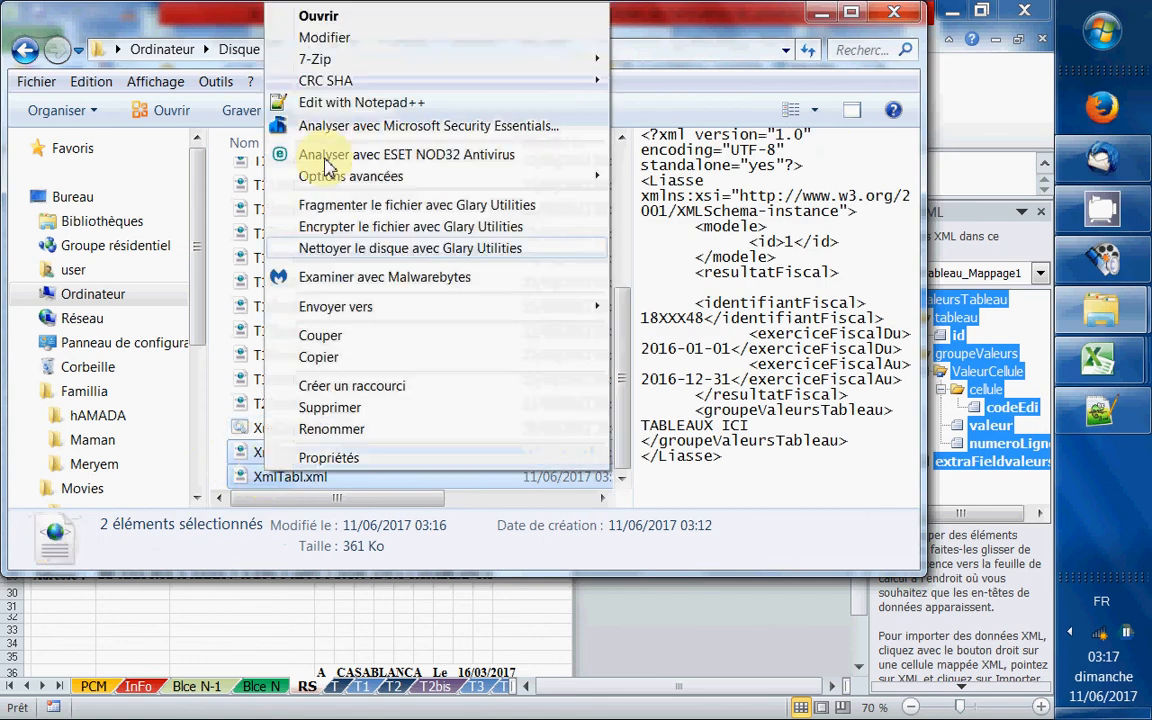
pyautogui.click(333, 103)
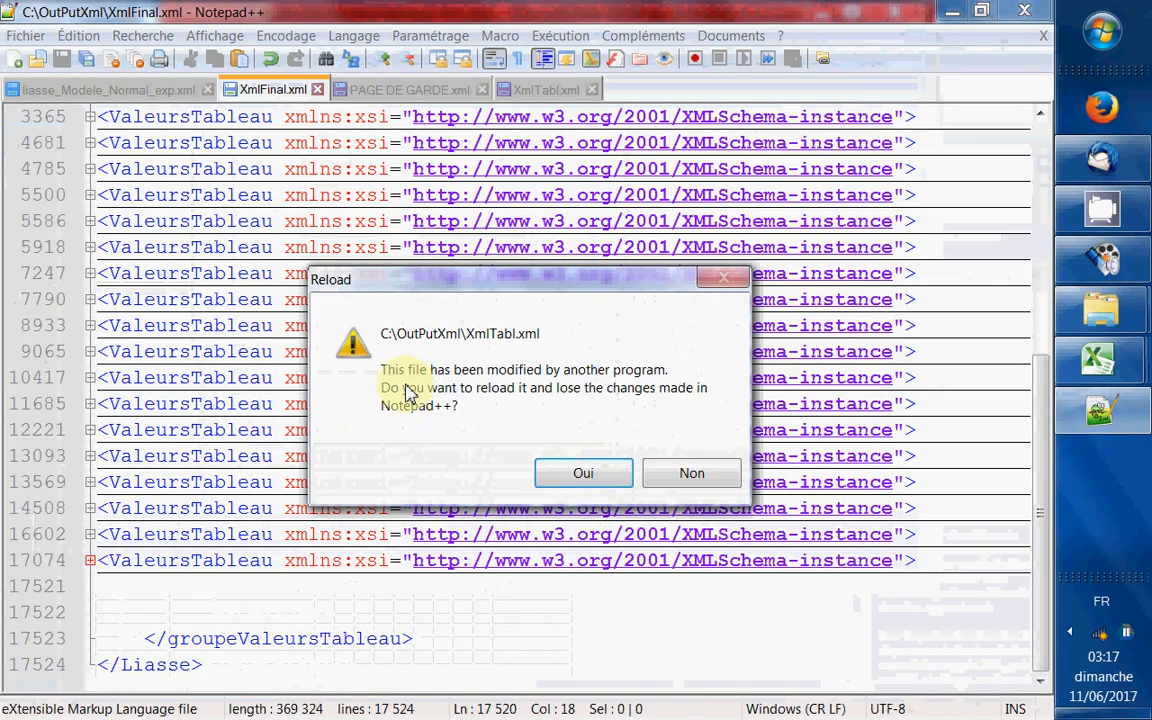
pyautogui.click(558, 476)
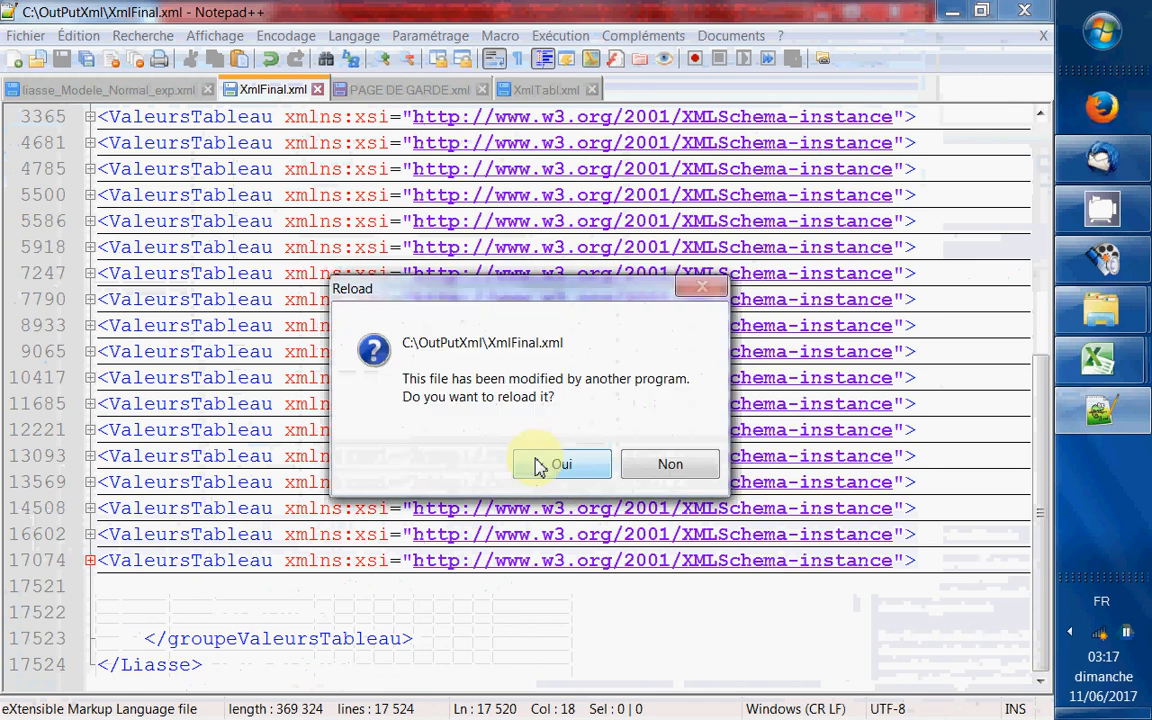
pyautogui.click(572, 476)
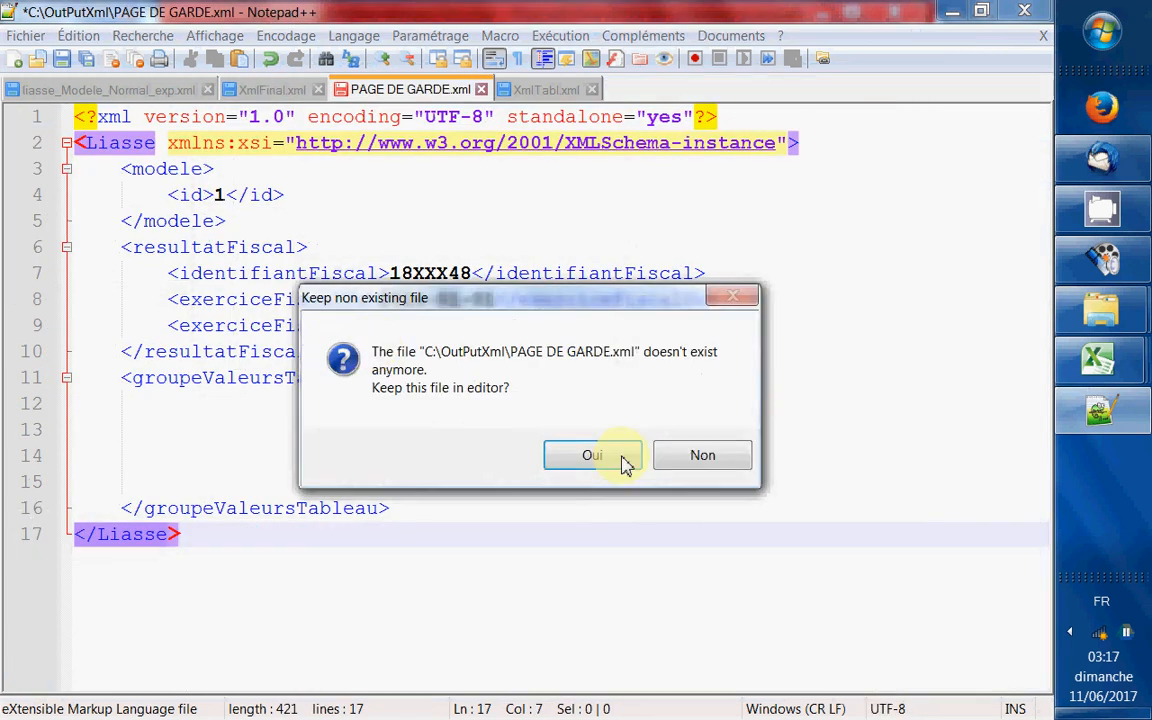
# Step: Keep the missing PAGE DE GARDE.xml in the editor when asked, and close it without saving
pyautogui.click(600, 456)
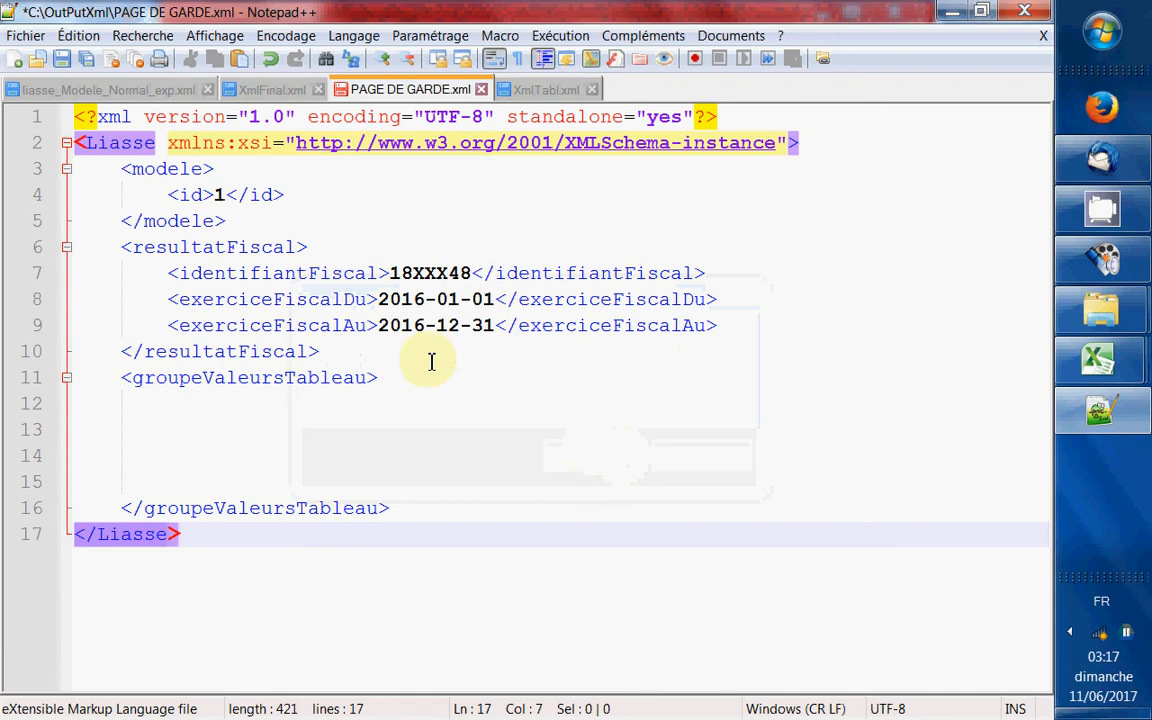
pyautogui.click(481, 90)
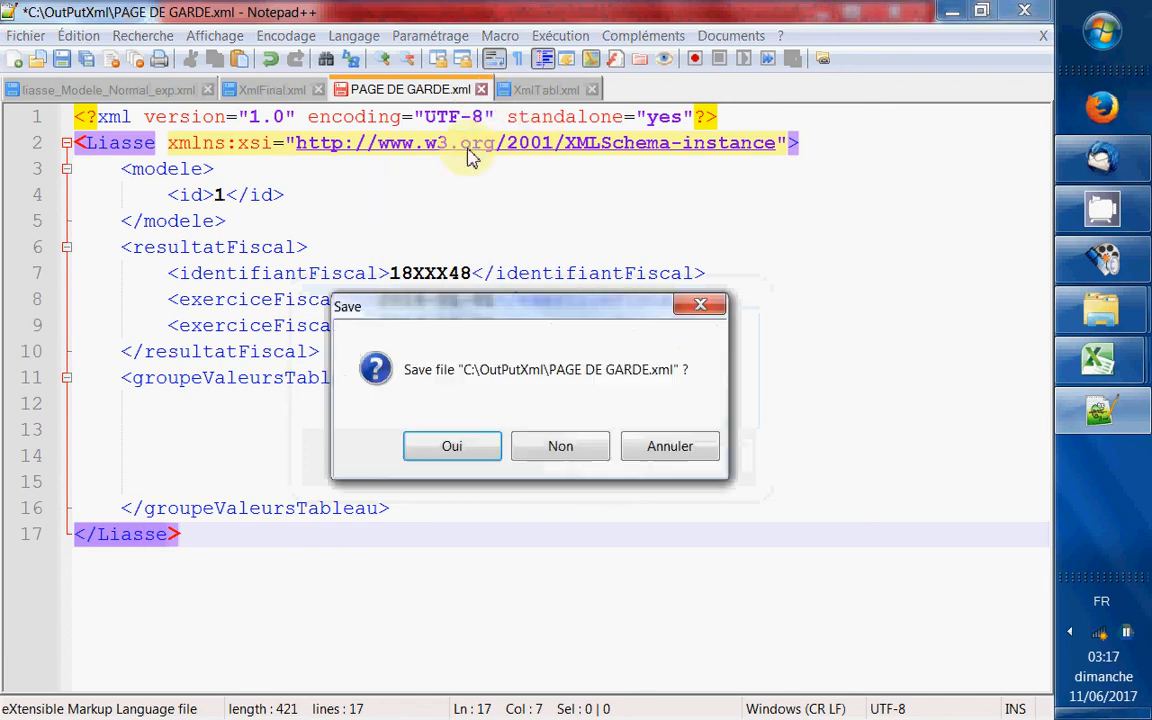
pyautogui.click(547, 443)
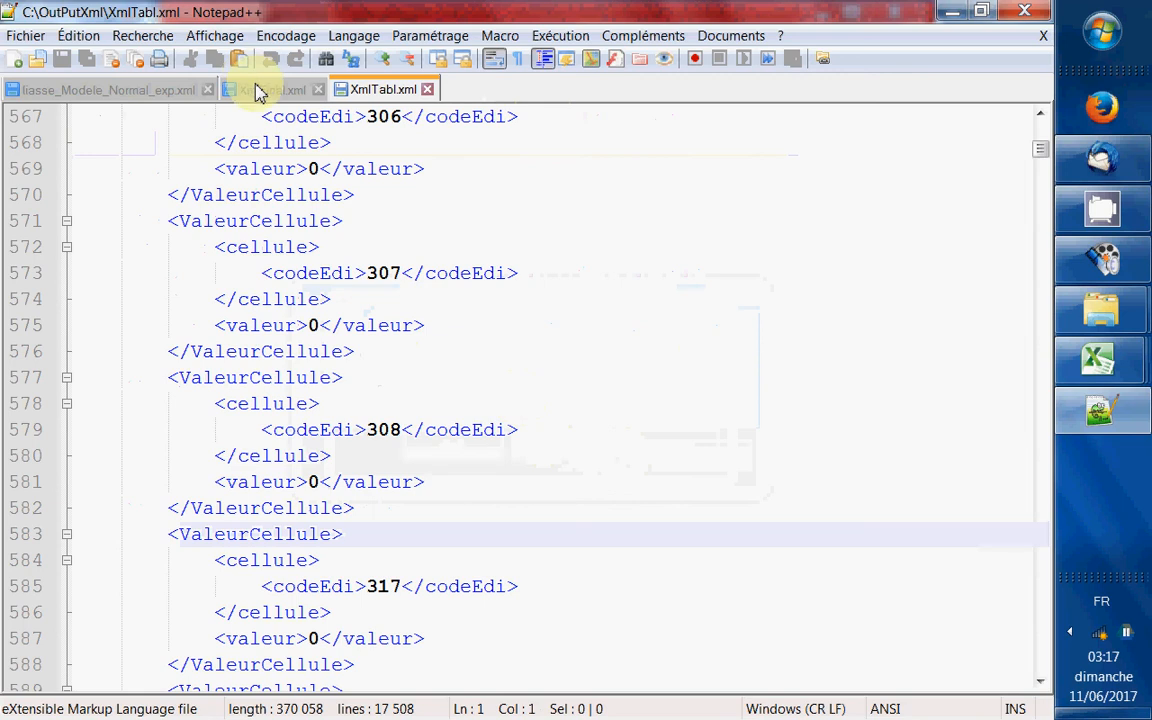
# Step: Replace the placeholder text TABLEAUX ICI inside groupeValeursTableau in XmlFinal.xml with several blank lines
pyautogui.click(258, 90)
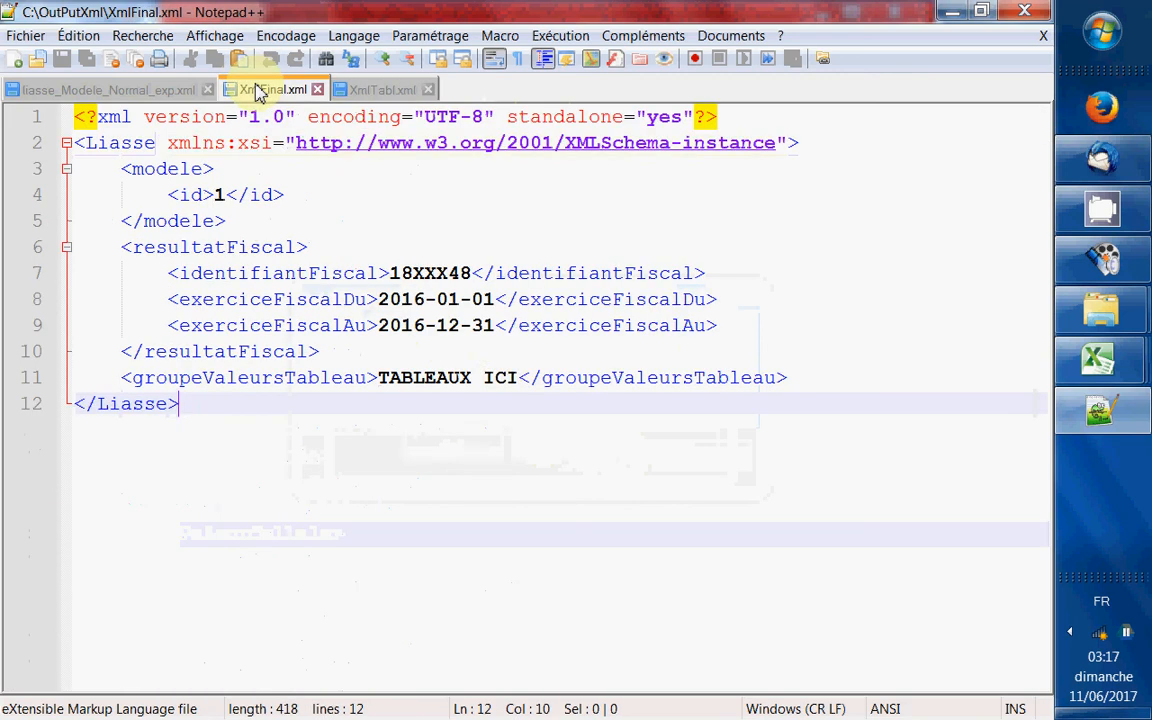
pyautogui.click(516, 378)
pyautogui.keyDown('shift'); pyautogui.click(381, 378); pyautogui.keyUp('shift')
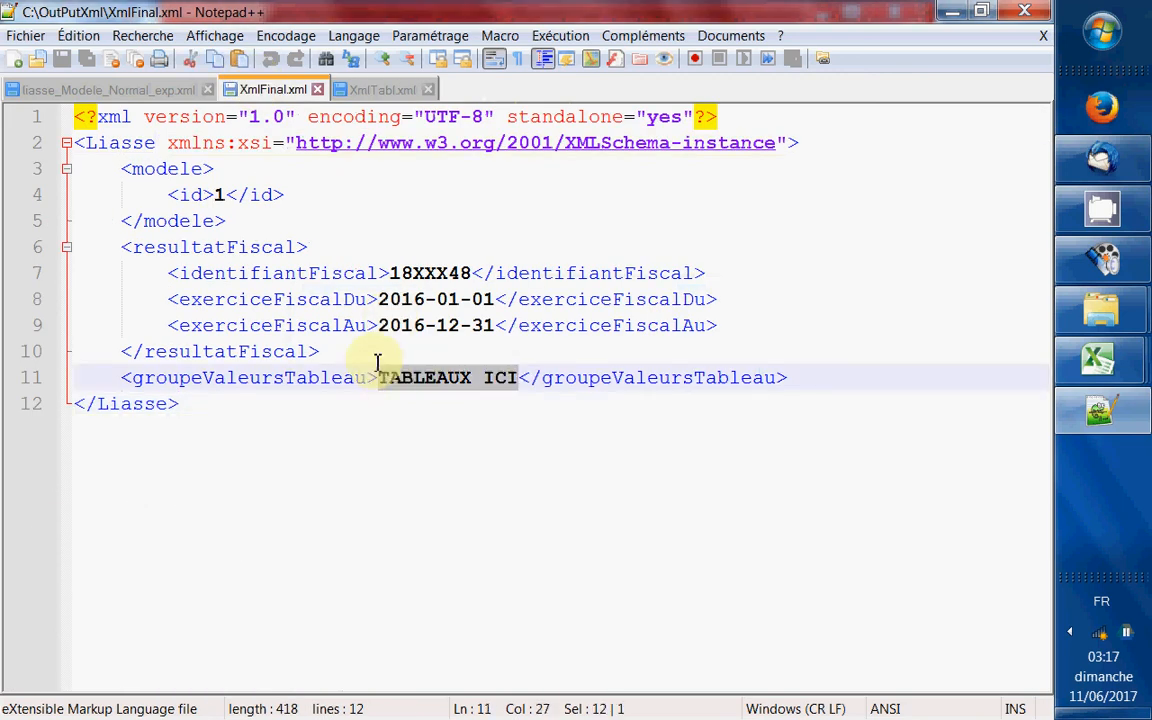
pyautogui.press('Return')
pyautogui.press('Return')
pyautogui.press('Return')
pyautogui.press('Return')
pyautogui.press('Return')
pyautogui.press('Return')
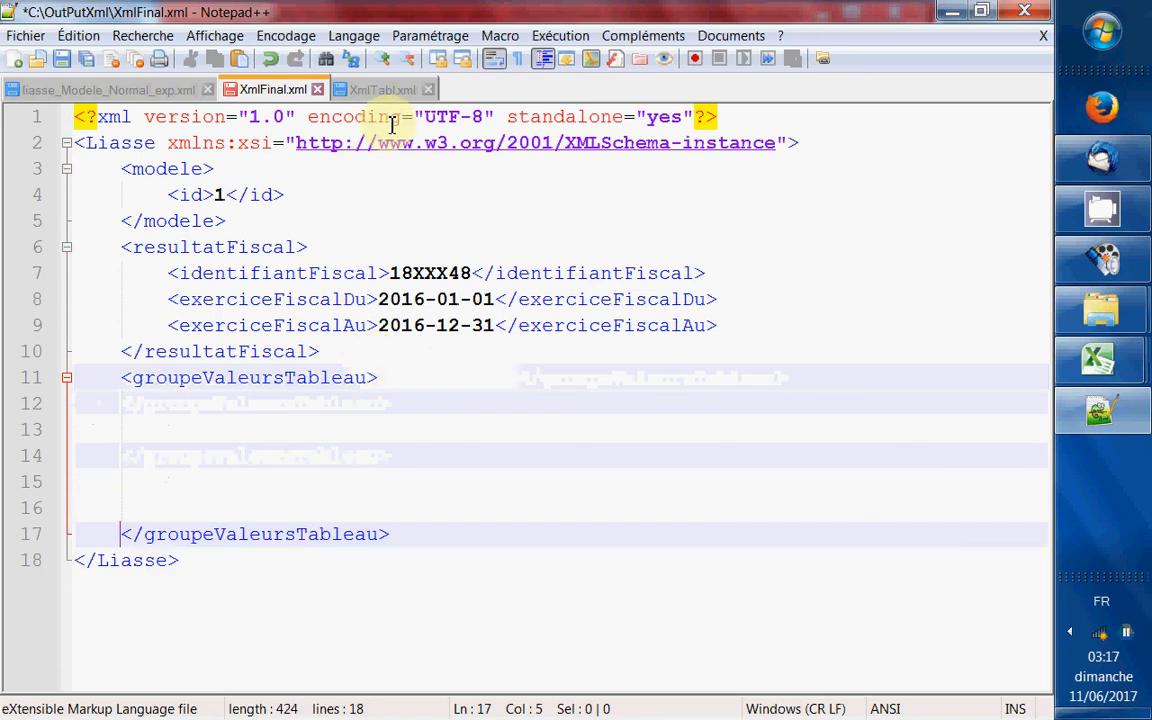
# Step: Remove every XML declaration line (version 1.0, UTF-8, standalone yes) from XmlTabl.xml by replacing all occurrences with nothing
pyautogui.click(362, 90)
pyautogui.scroll(5, 370, 240)
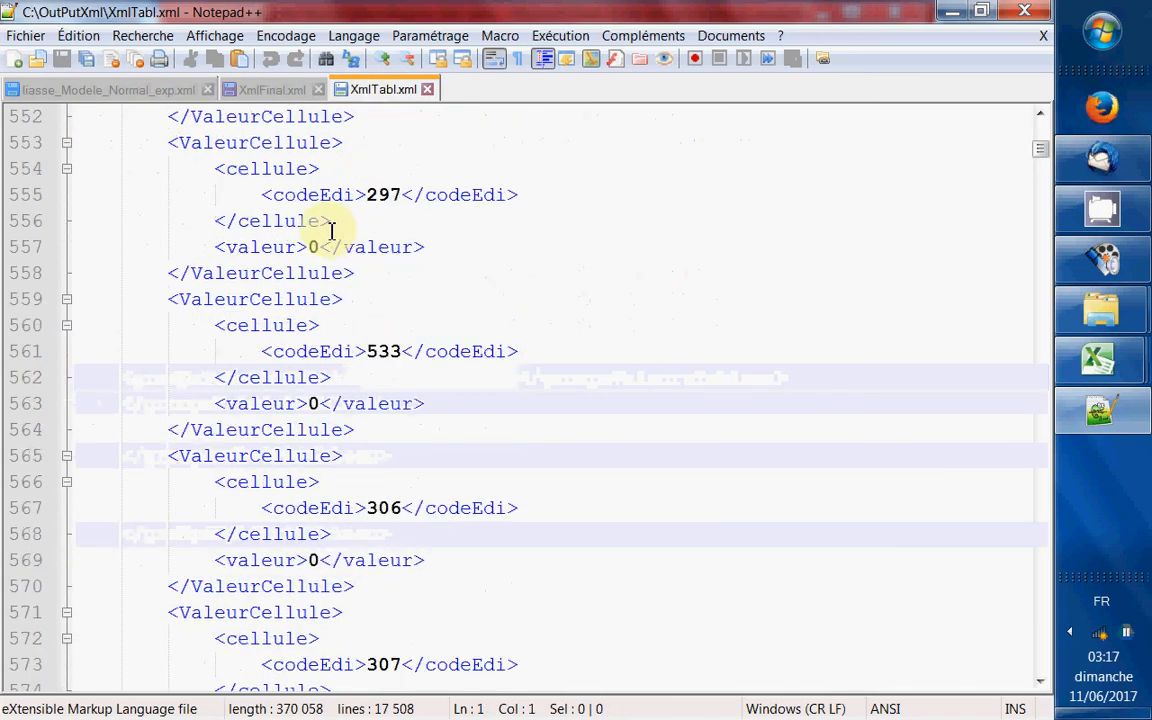
pyautogui.scroll(1, 1003, 244)
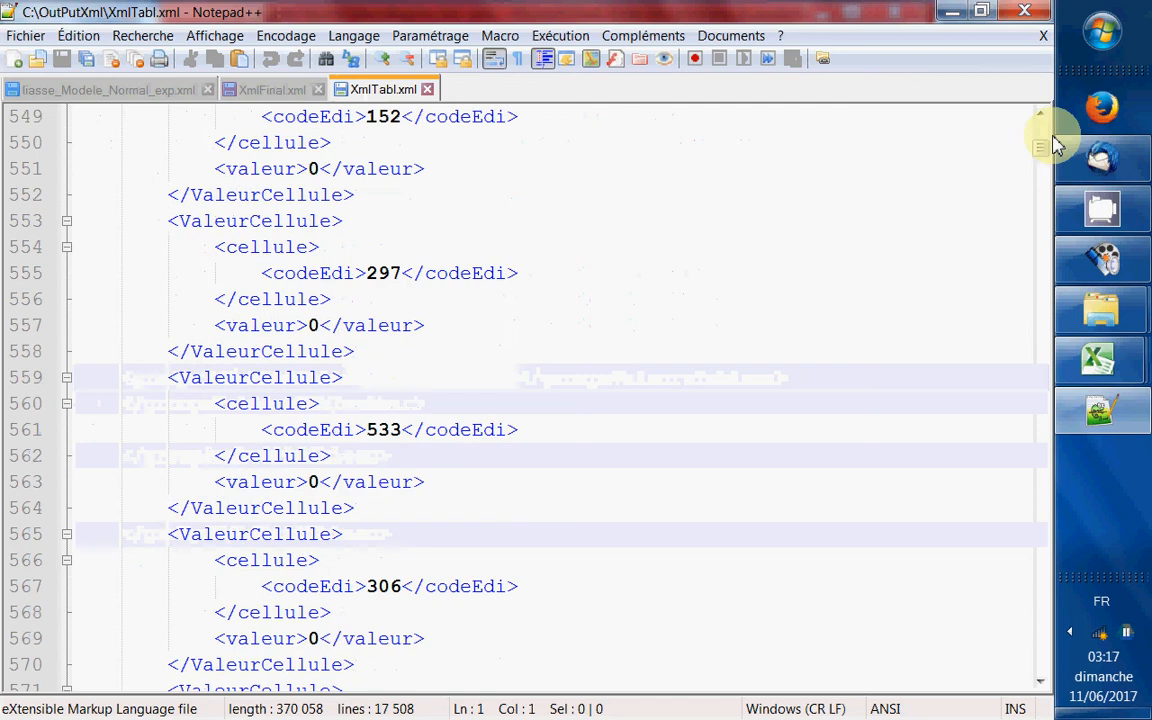
pyautogui.moveTo(1041, 149); pyautogui.dragTo(1040, 115)
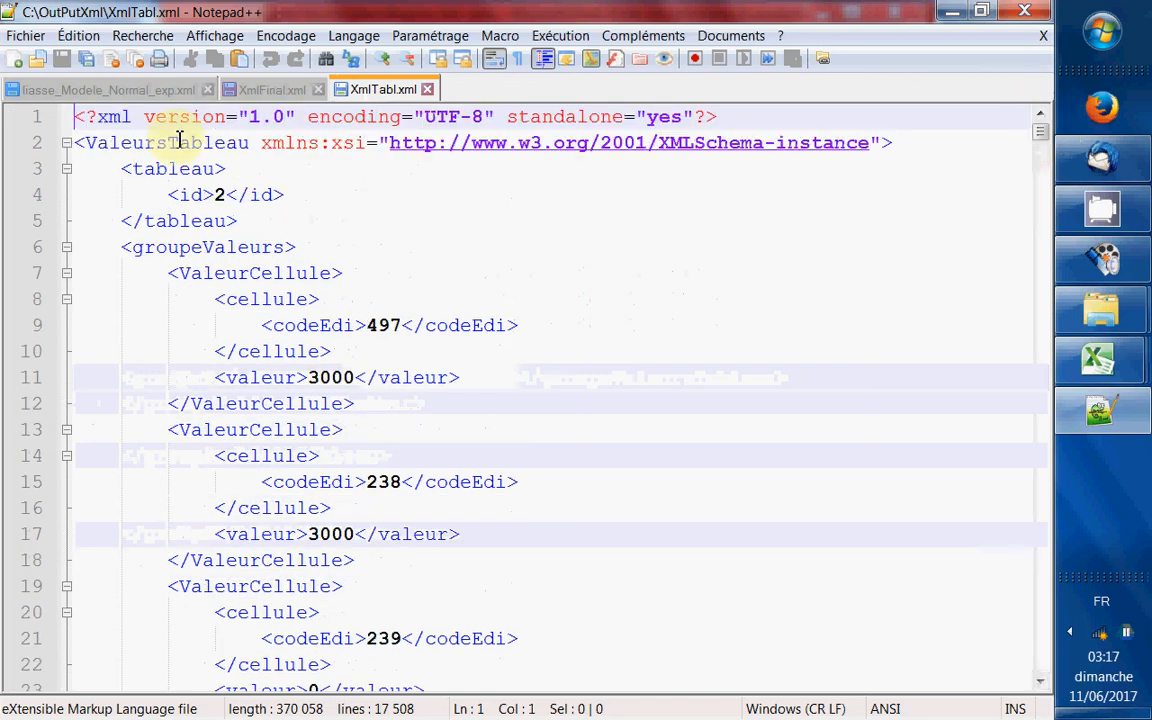
pyautogui.moveTo(80, 118); pyautogui.dragTo(728, 116)
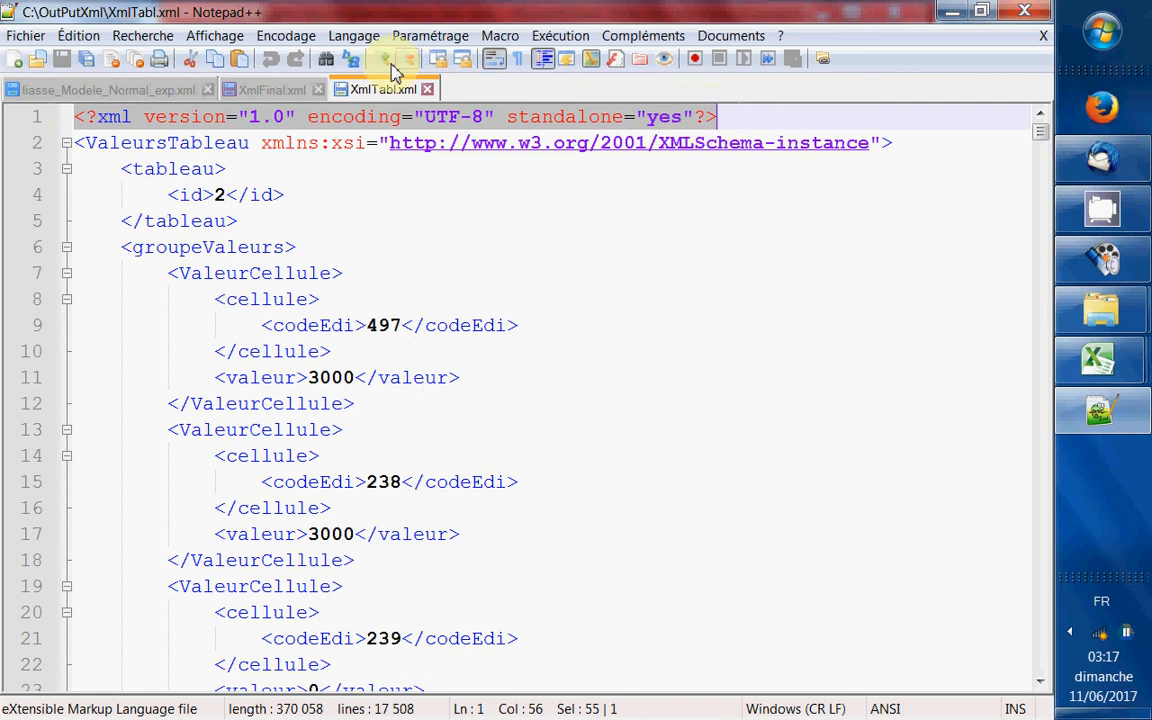
pyautogui.click(326, 58)
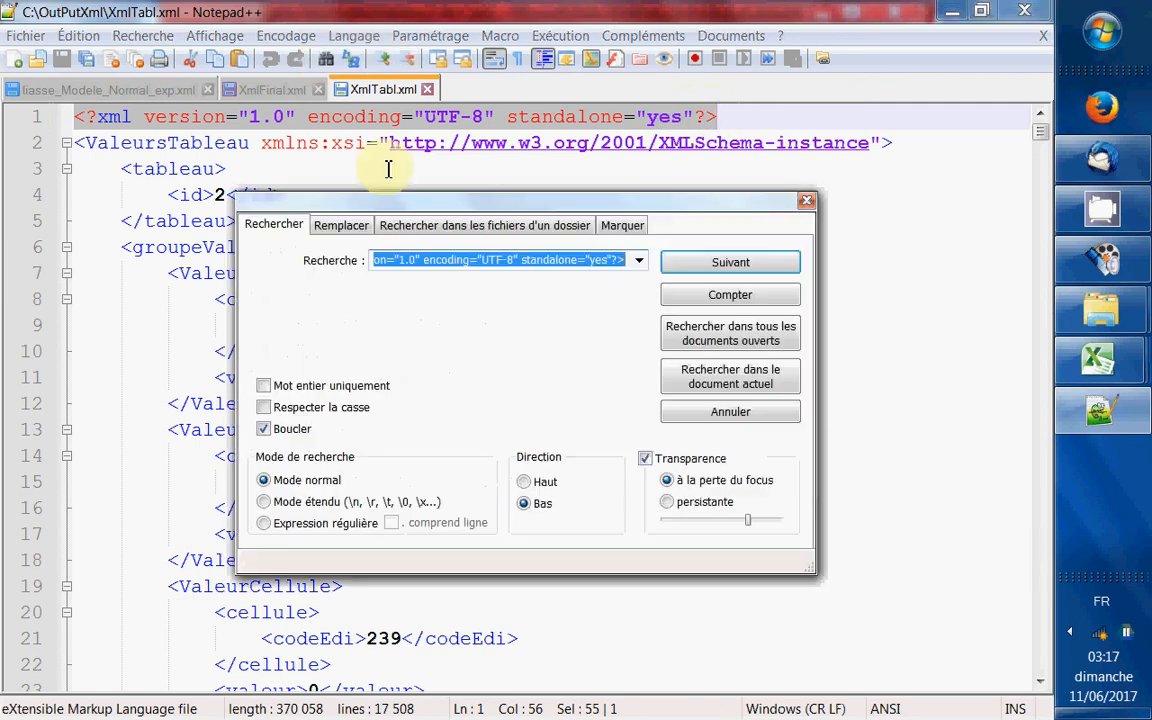
pyautogui.click(348, 227)
pyautogui.click(699, 336)
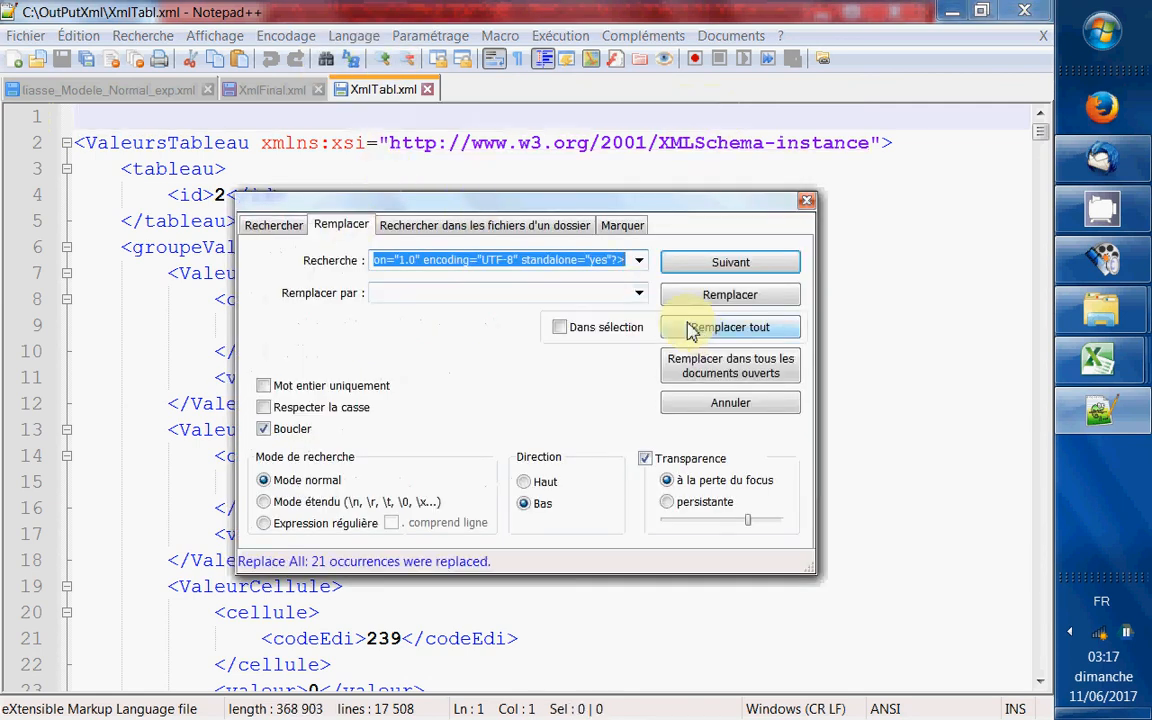
pyautogui.click(808, 201)
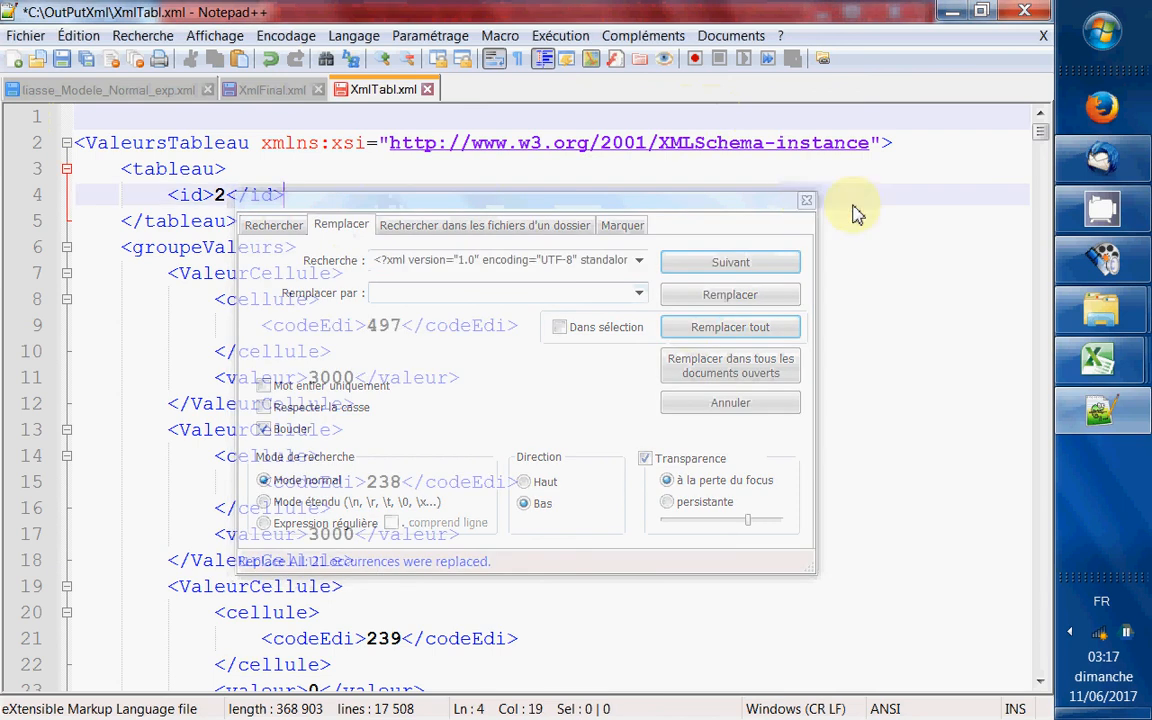
pyautogui.click(809, 204)
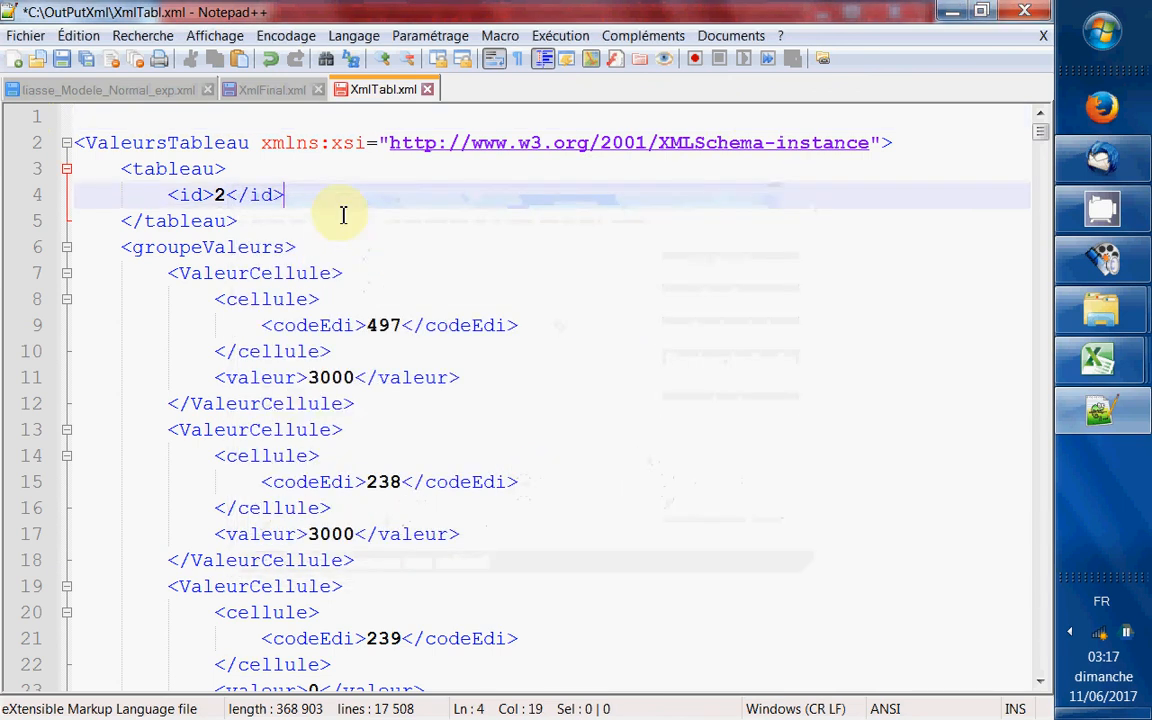
# Step: Copy the whole content of XmlTabl.xml into line 13 of XmlFinal.xml inside groupeValeursTableau, save XmlFinal.xml and close Notepad++
pyautogui.click(244, 247)
pyautogui.hotkey('ctrl', 'a')
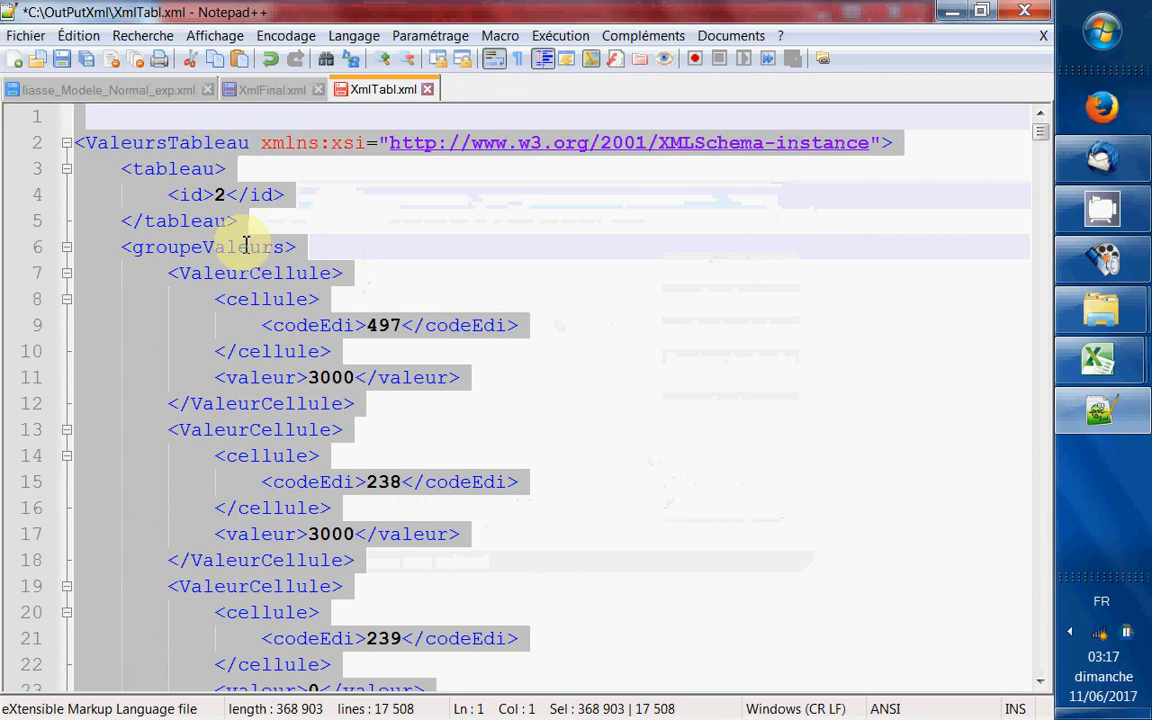
pyautogui.click(268, 90)
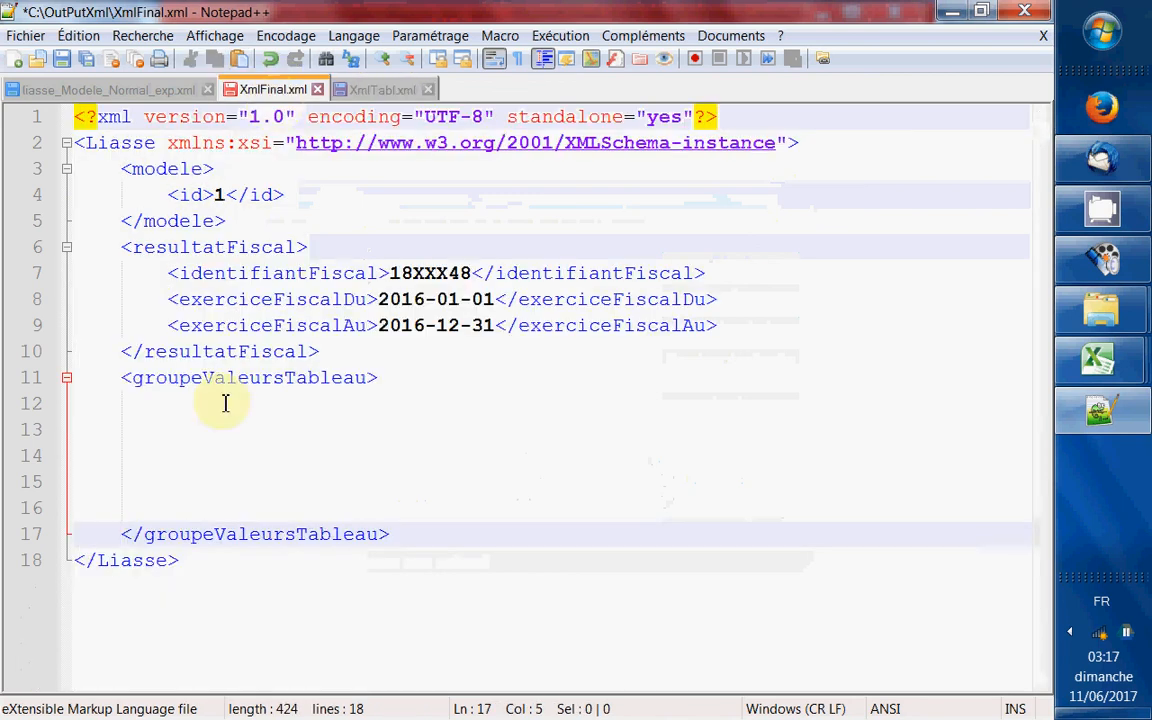
pyautogui.click(200, 429)
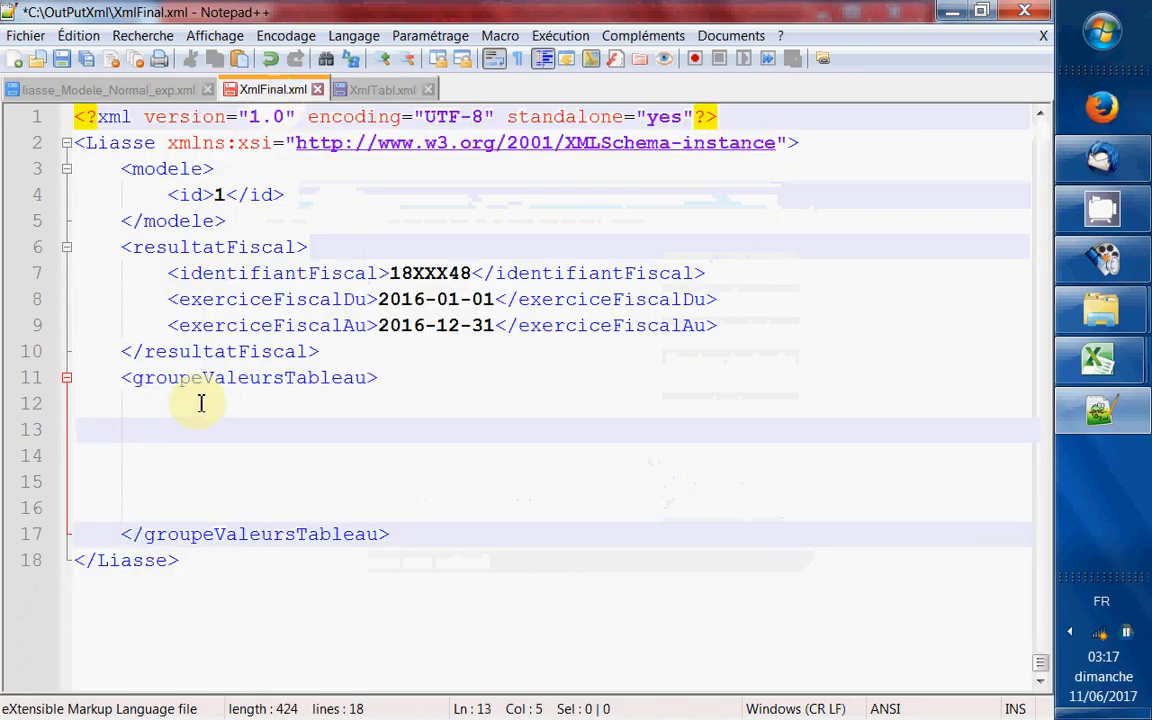
pyautogui.hotkey('ctrl', 'v')
pyautogui.click(62, 58)
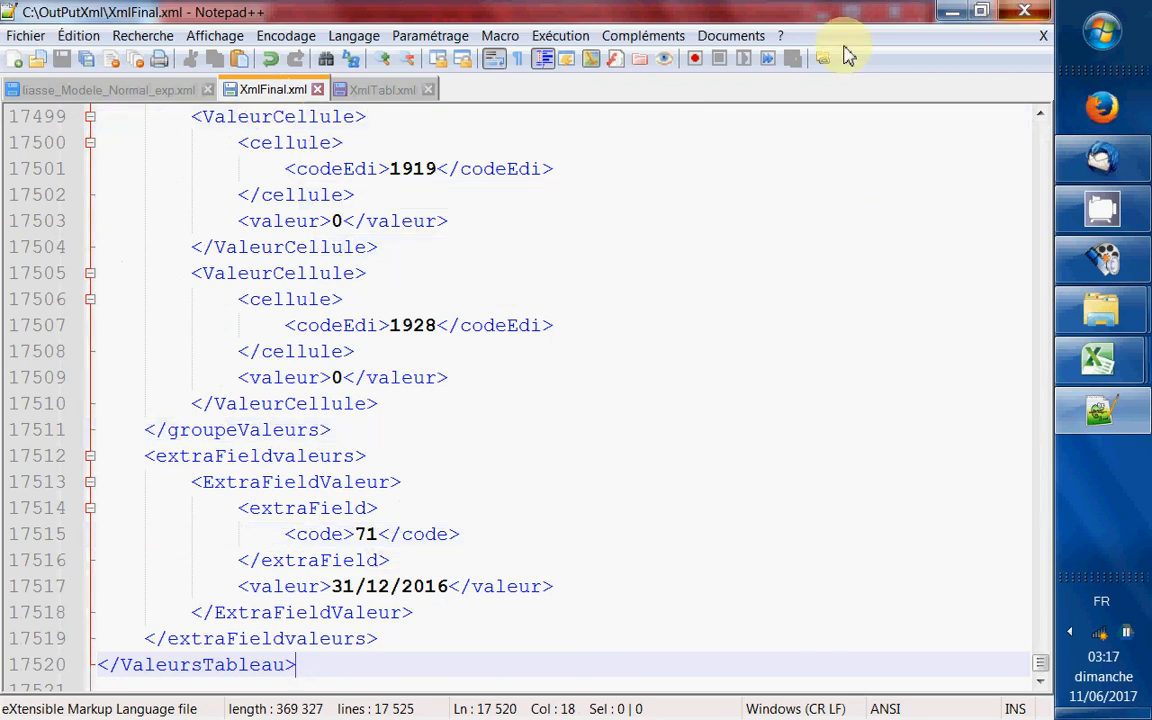
pyautogui.click(1024, 11)
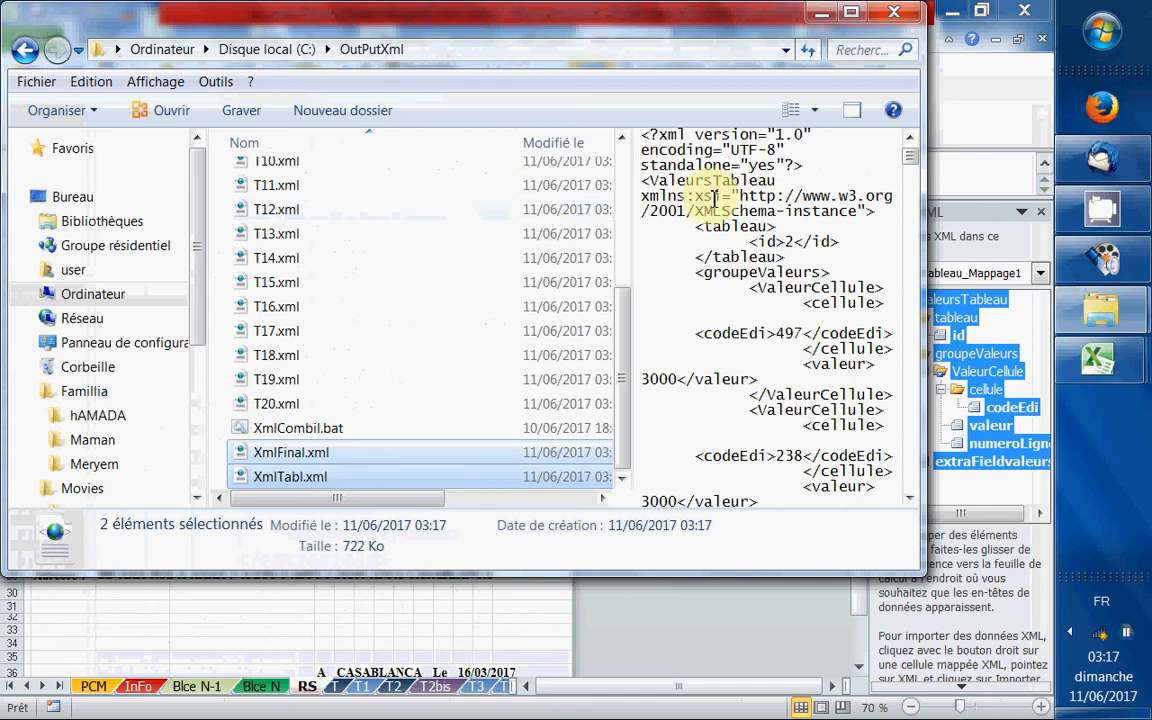
# Step: Return to the Excel workbook and look through the RS cover page and the T, T1, T2 and T2bis sheets
pyautogui.click(819, 12)
pyautogui.scroll(-3, 321, 476)
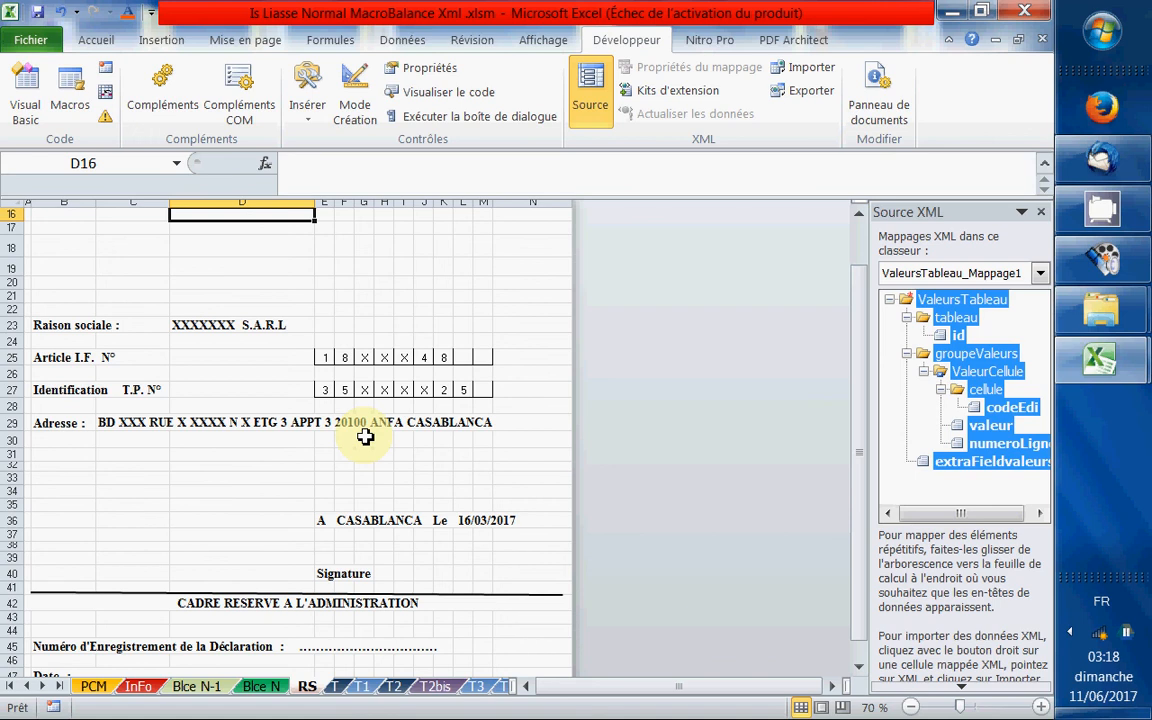
pyautogui.click(336, 686)
pyautogui.click(362, 687)
pyautogui.click(392, 688)
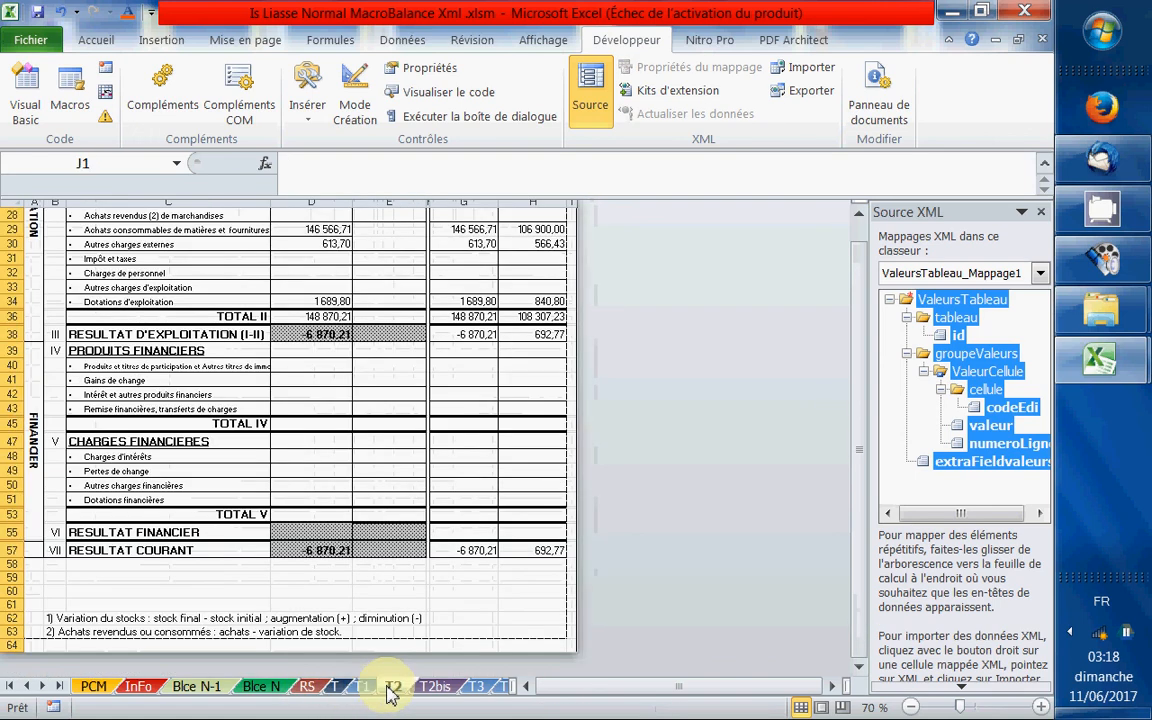
pyautogui.click(428, 687)
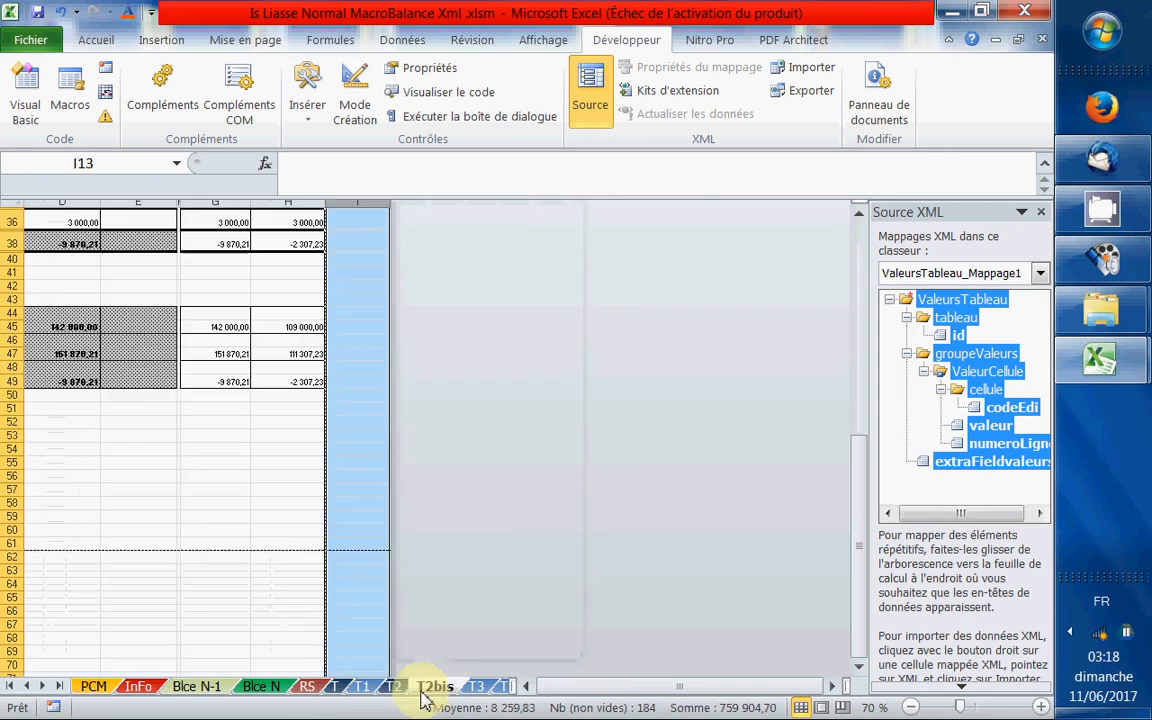
pyautogui.click(392, 688)
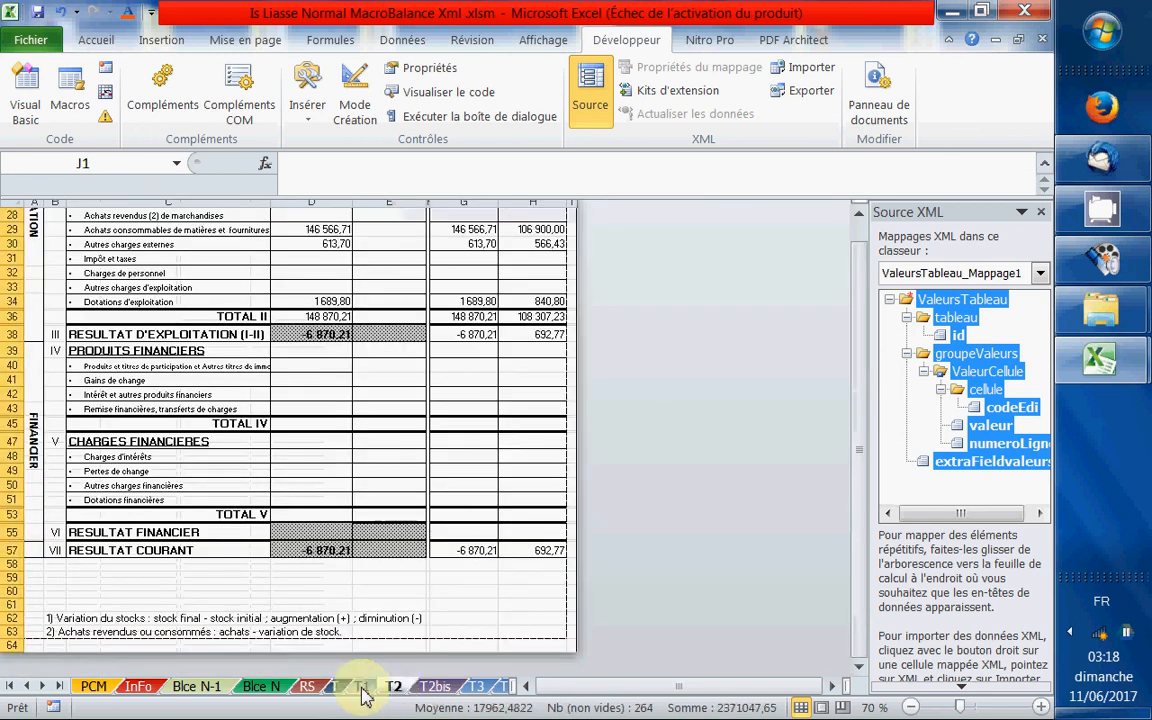
pyautogui.click(362, 687)
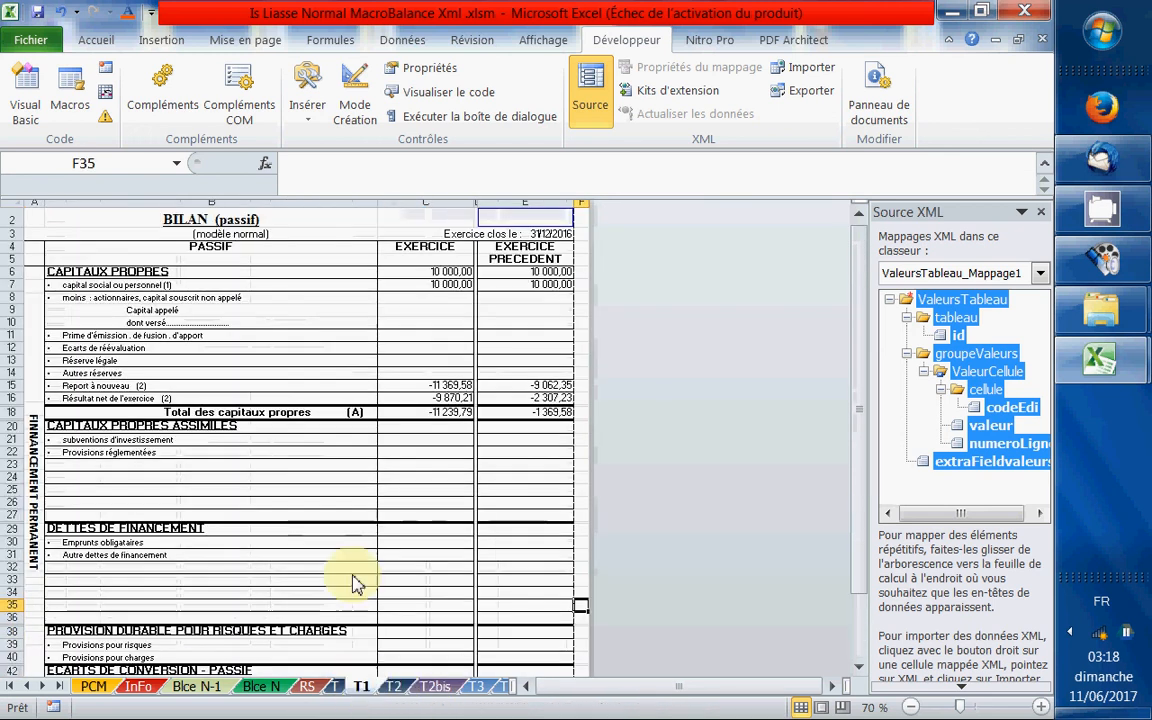
# Step: Look through the T2bis, T3, T4, T5, T6 and T7 sheets, and go back to the Blce N balance sheet
pyautogui.click(433, 688)
pyautogui.click(477, 688)
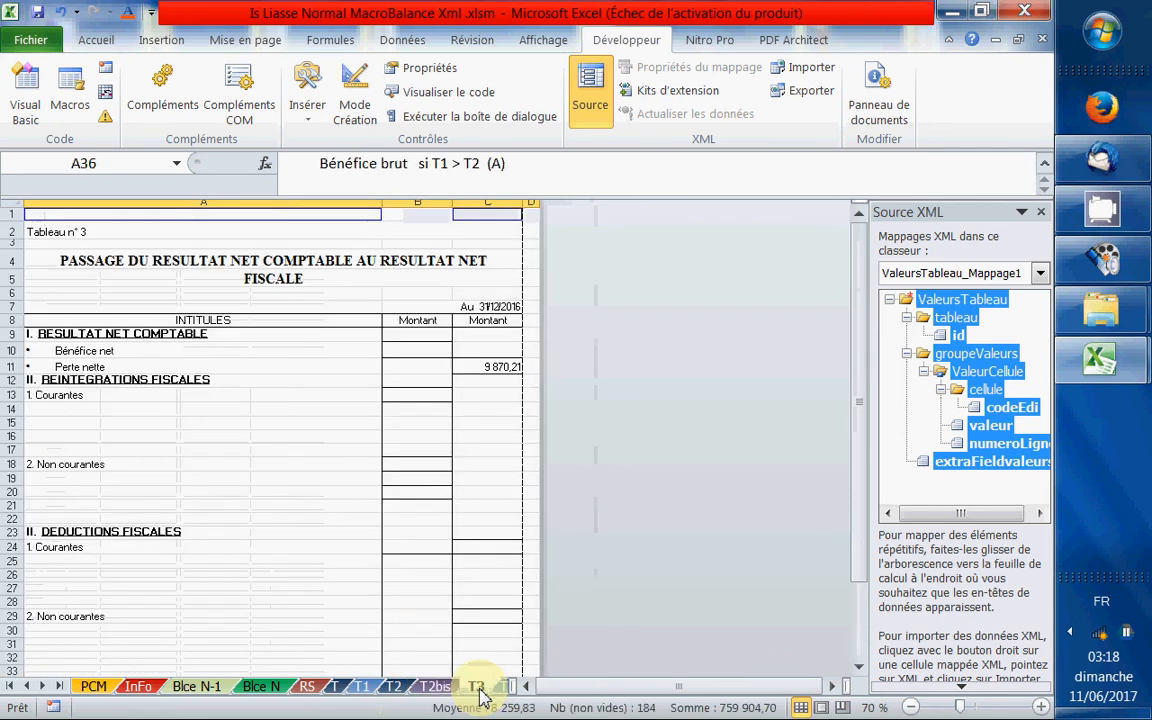
pyautogui.click(505, 688)
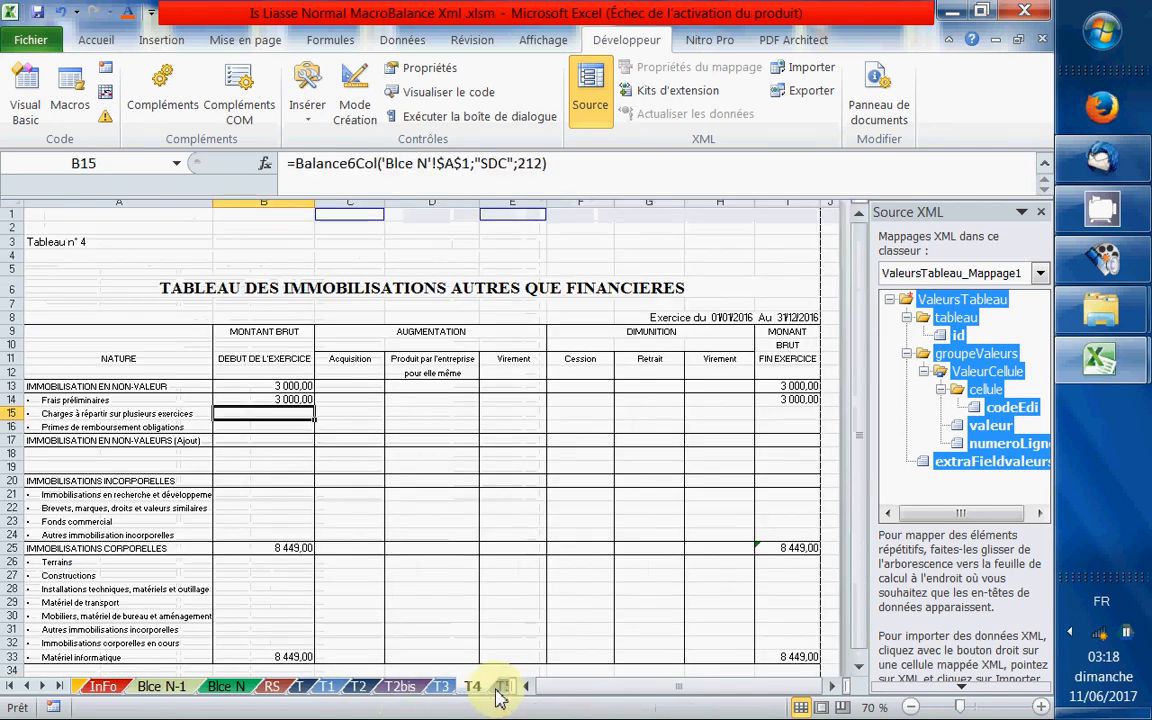
pyautogui.click(498, 688)
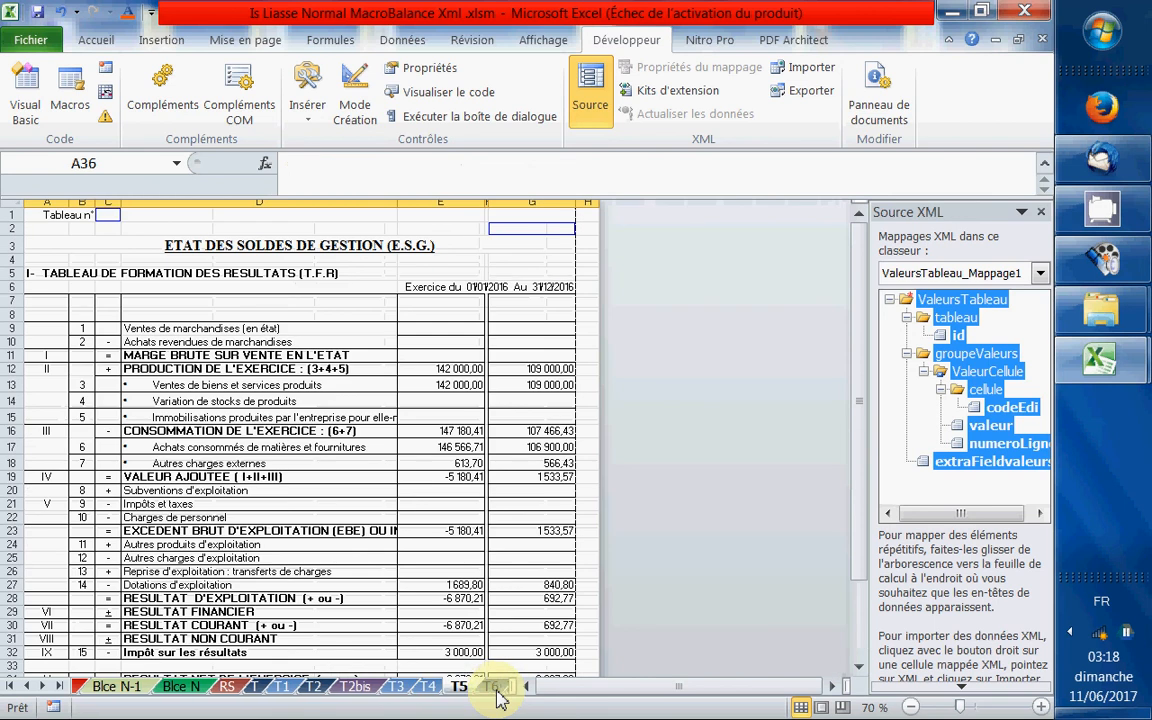
pyautogui.click(494, 689)
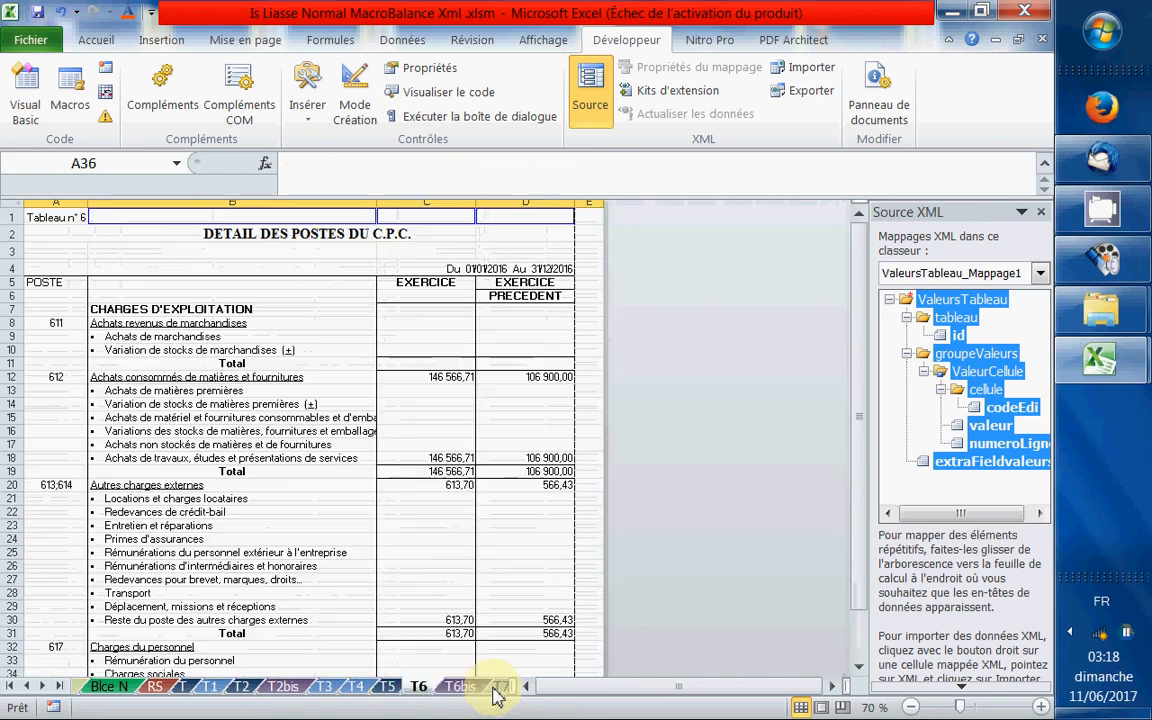
pyautogui.click(502, 689)
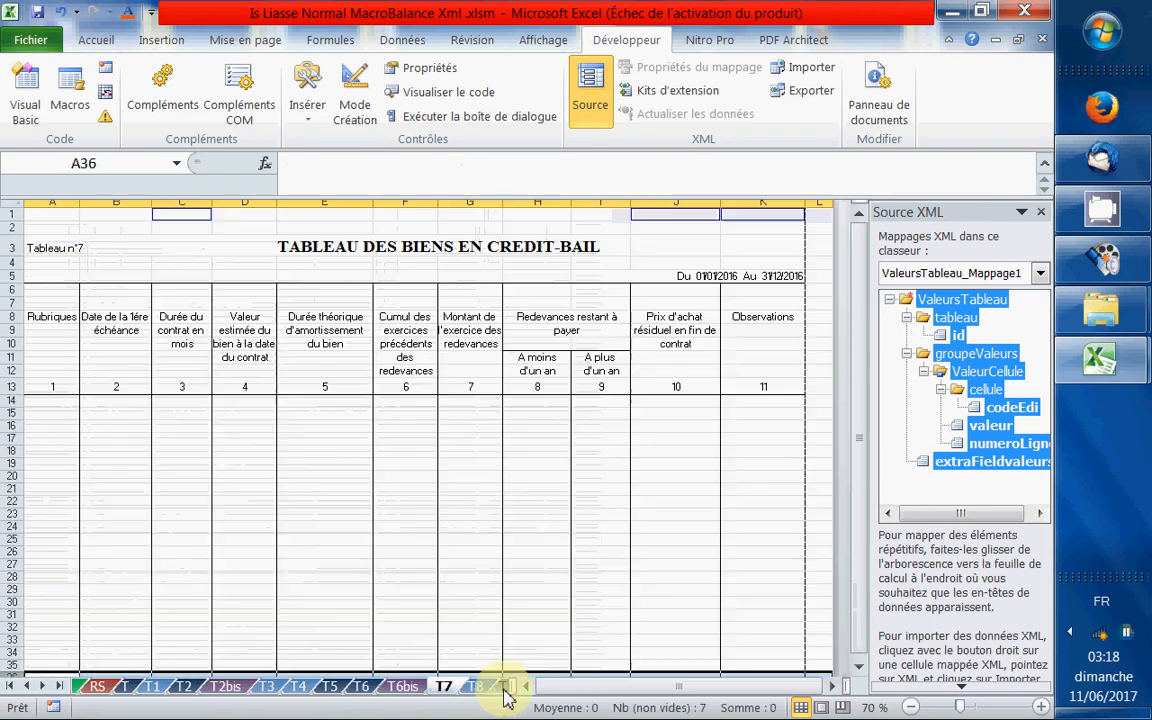
pyautogui.click(104, 689)
pyautogui.click(88, 688)
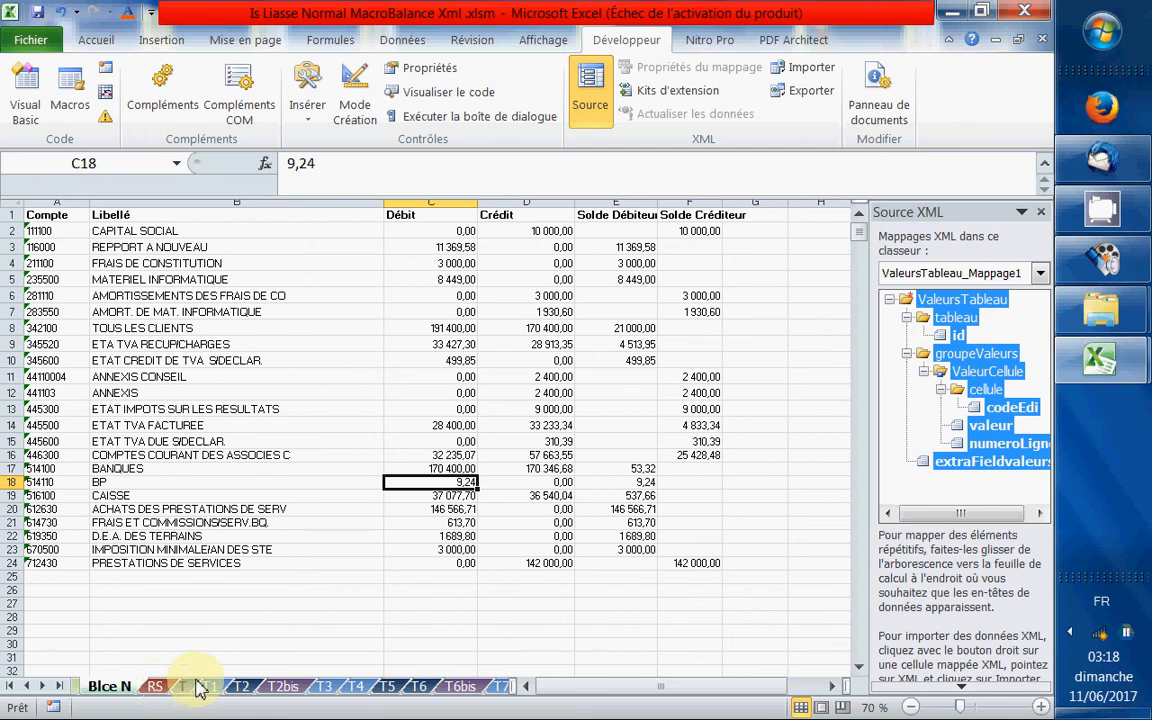
# Step: Narrow the empty column I beside the income statement table in the T2bis sheet
pyautogui.click(282, 686)
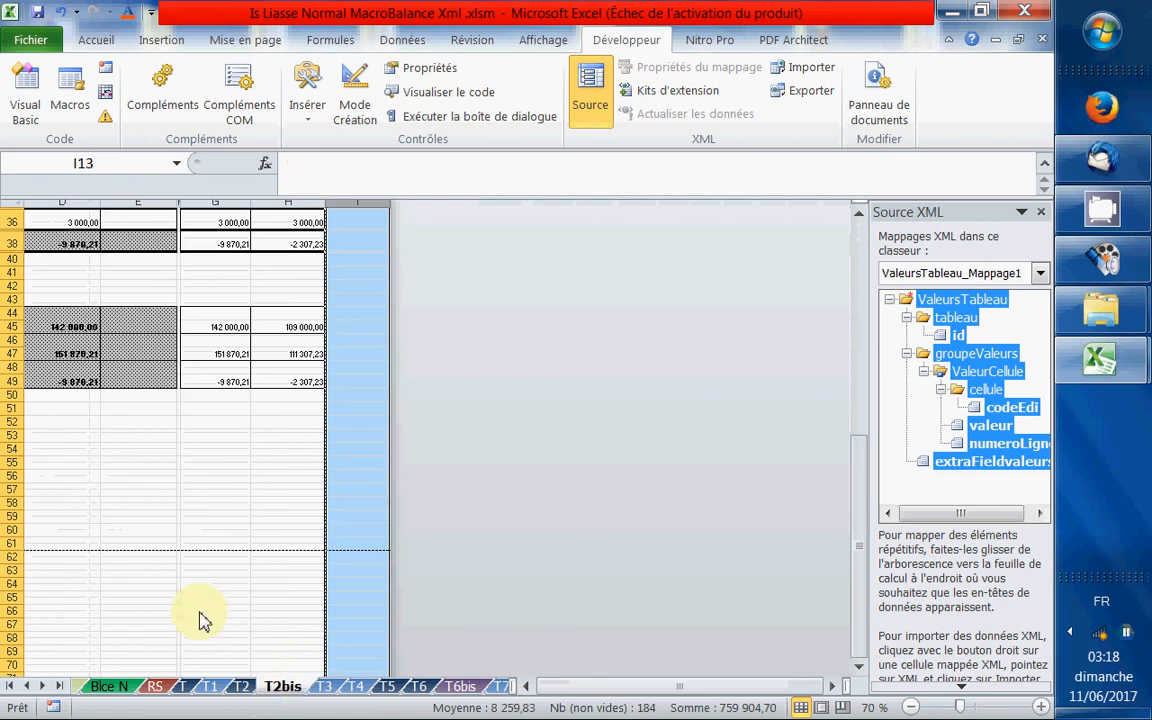
pyautogui.scroll(4, 596, 658)
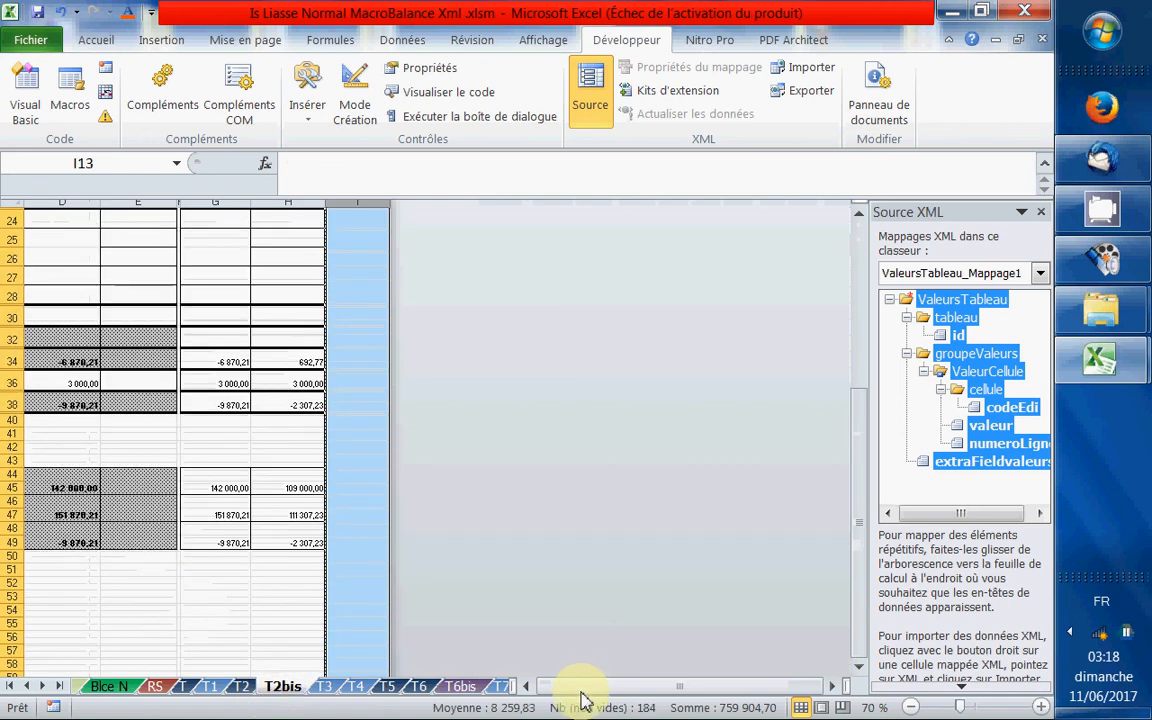
pyautogui.click(535, 694)
pyautogui.scroll(7, 249, 611)
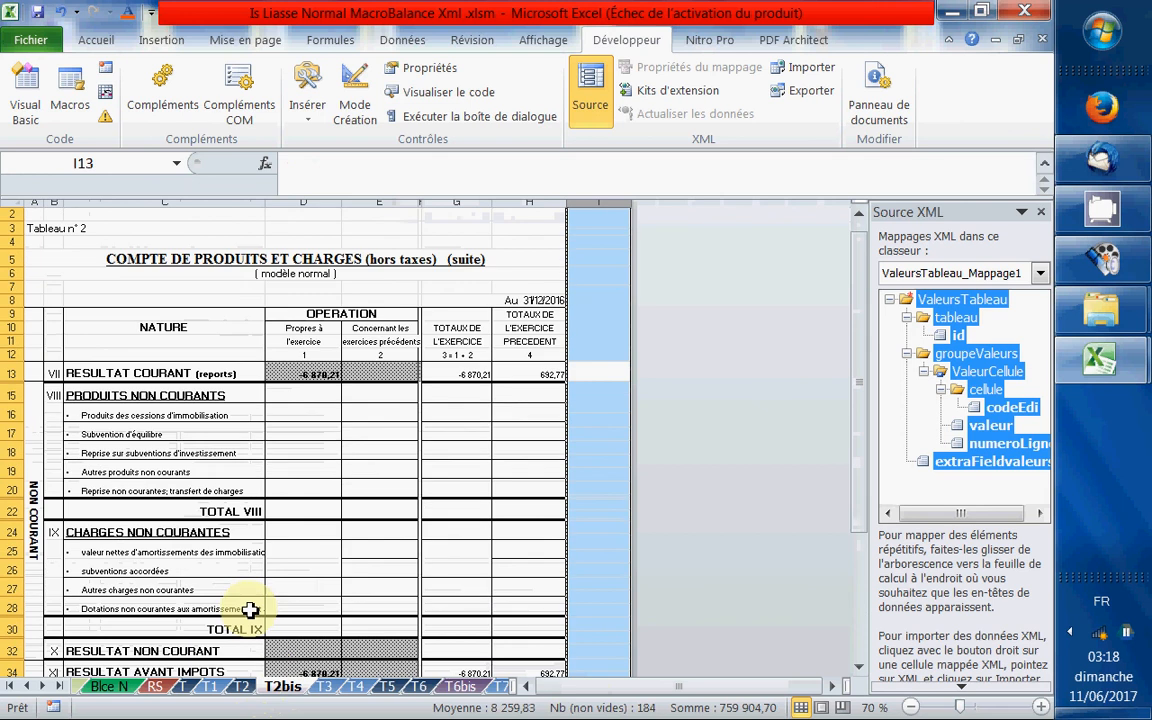
pyautogui.click(449, 512)
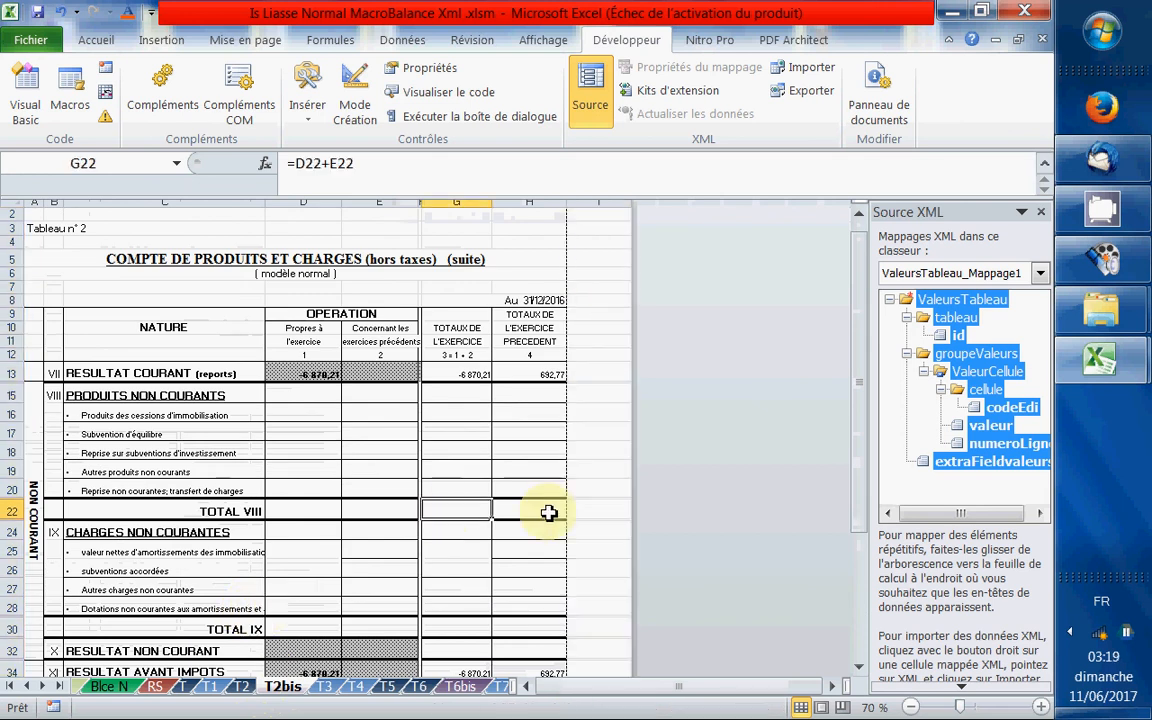
pyautogui.click(598, 204)
pyautogui.moveTo(632, 206); pyautogui.dragTo(597, 206)
# Step: Examine the lower part of T2bis, and look through the T3, T4, T5, T6, T6bis, T7 and T9 sheets
pyautogui.scroll(-9, 356, 469)
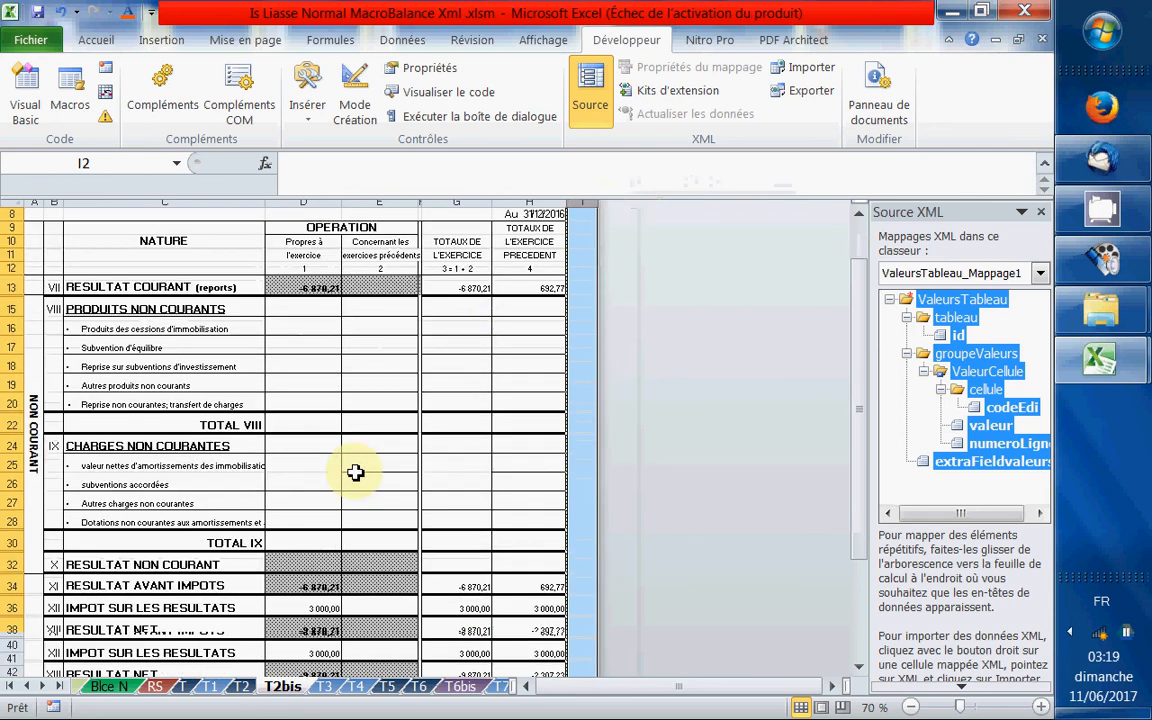
pyautogui.scroll(-3, 356, 469)
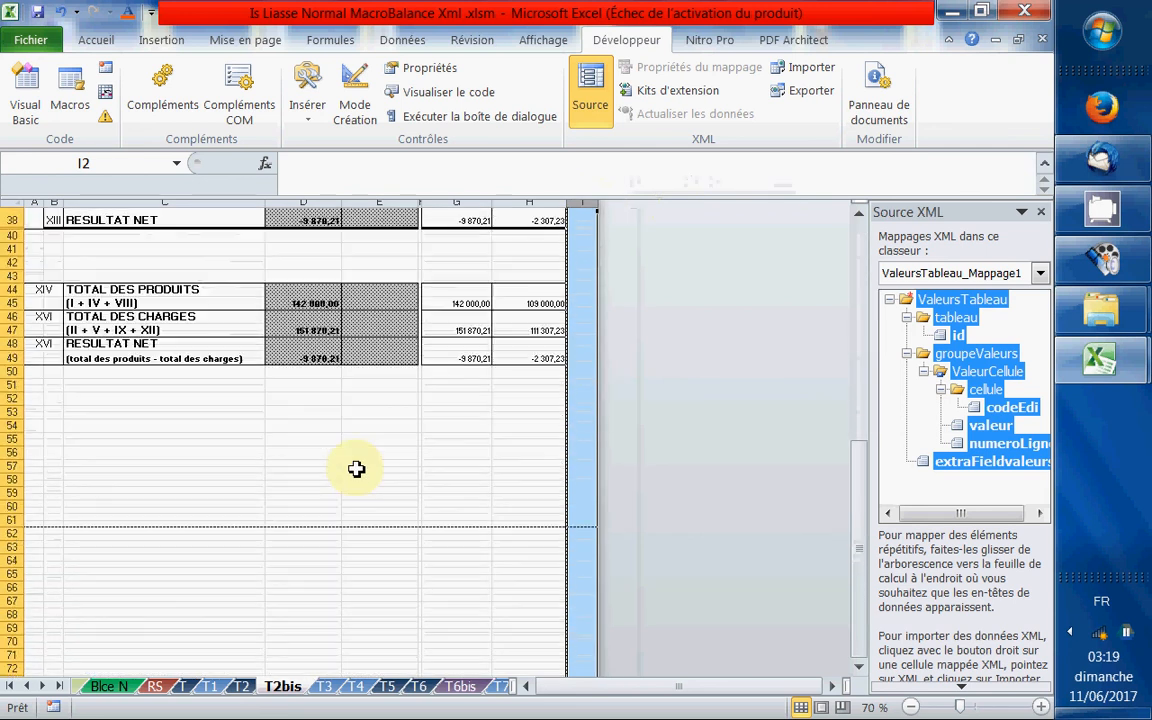
pyautogui.click(324, 689)
pyautogui.click(356, 689)
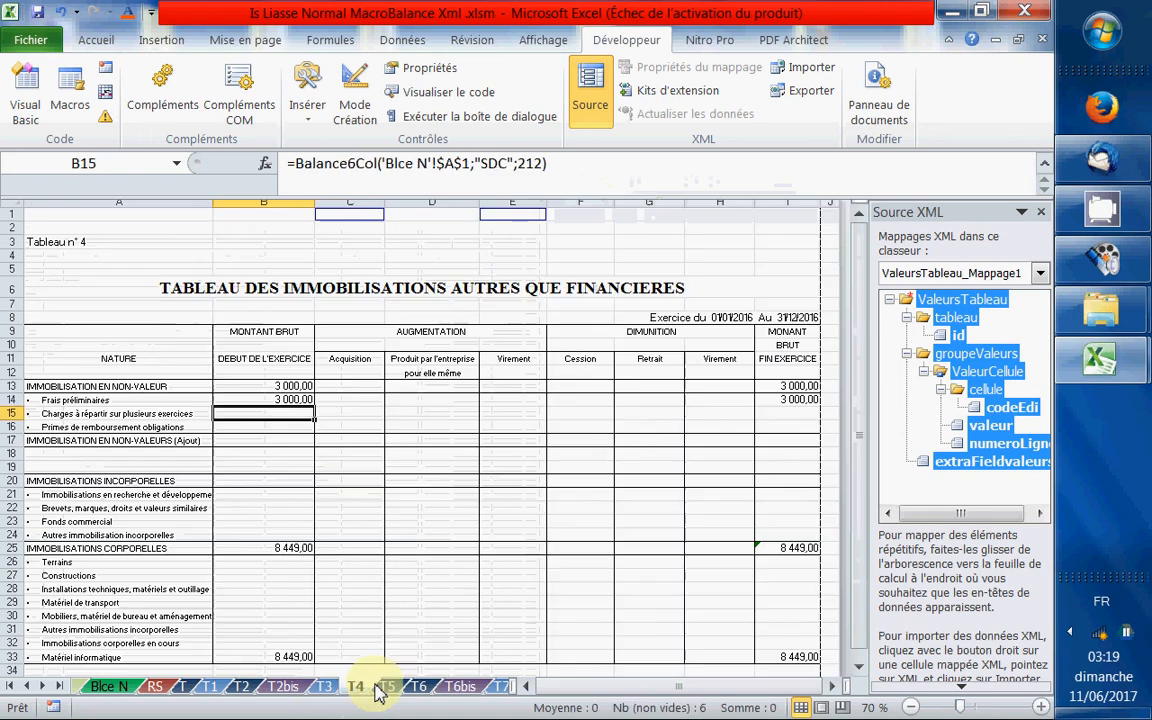
pyautogui.click(387, 689)
pyautogui.click(418, 689)
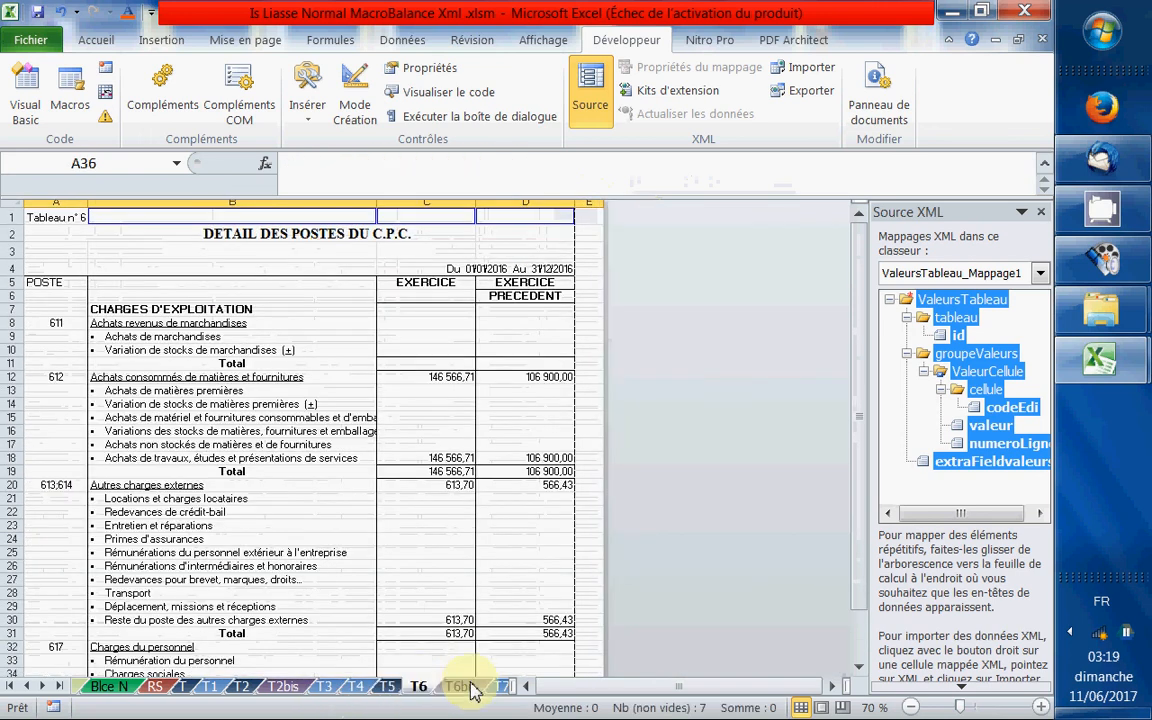
pyautogui.click(465, 689)
pyautogui.click(497, 689)
pyautogui.click(502, 689)
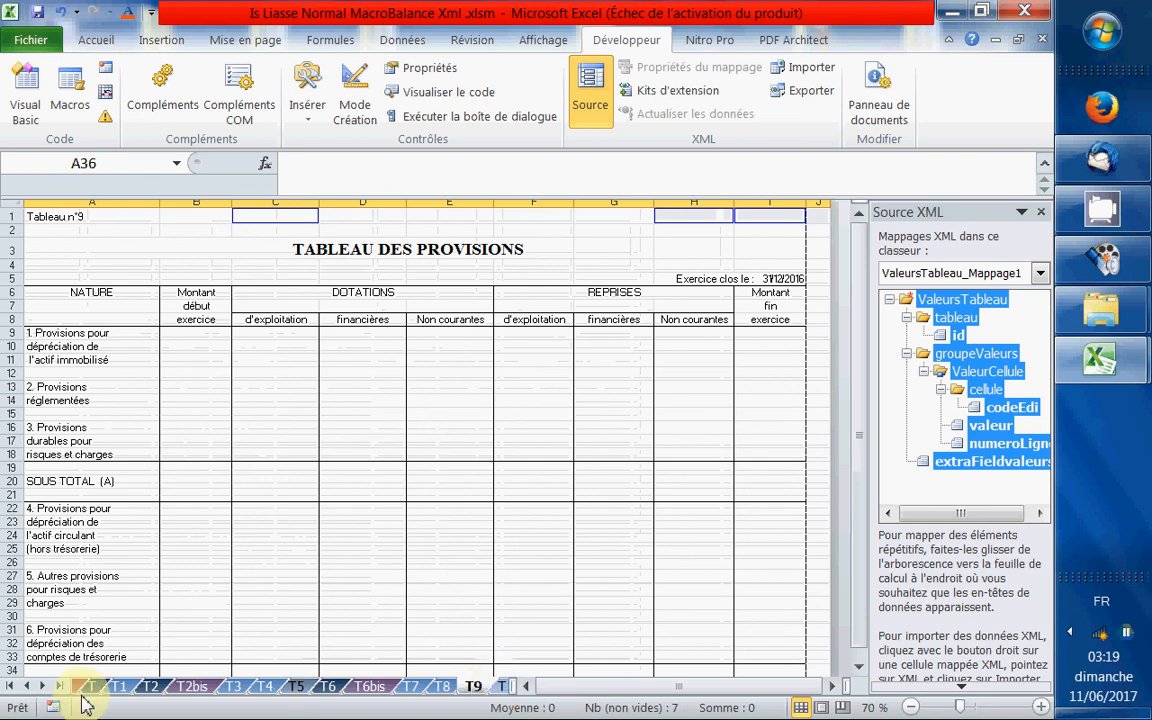
# Step: Return to the workbook's first sheets and view the Blce N balance and the RS cover page
pyautogui.click(10, 686)
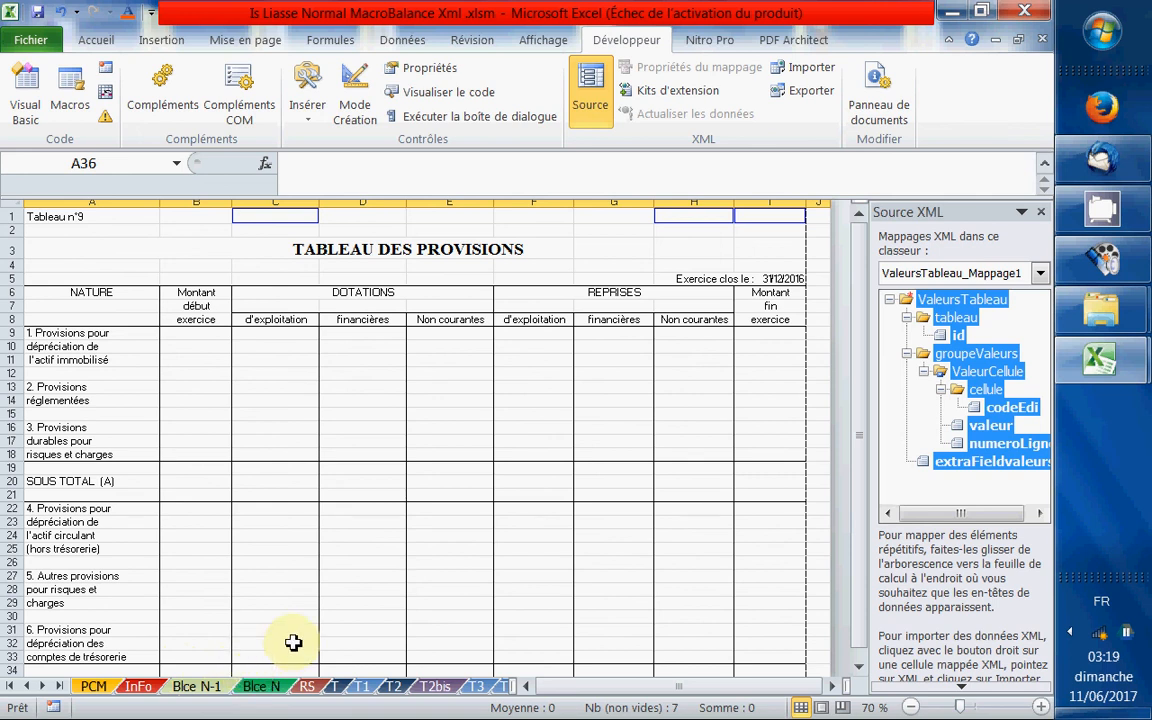
pyautogui.click(206, 687)
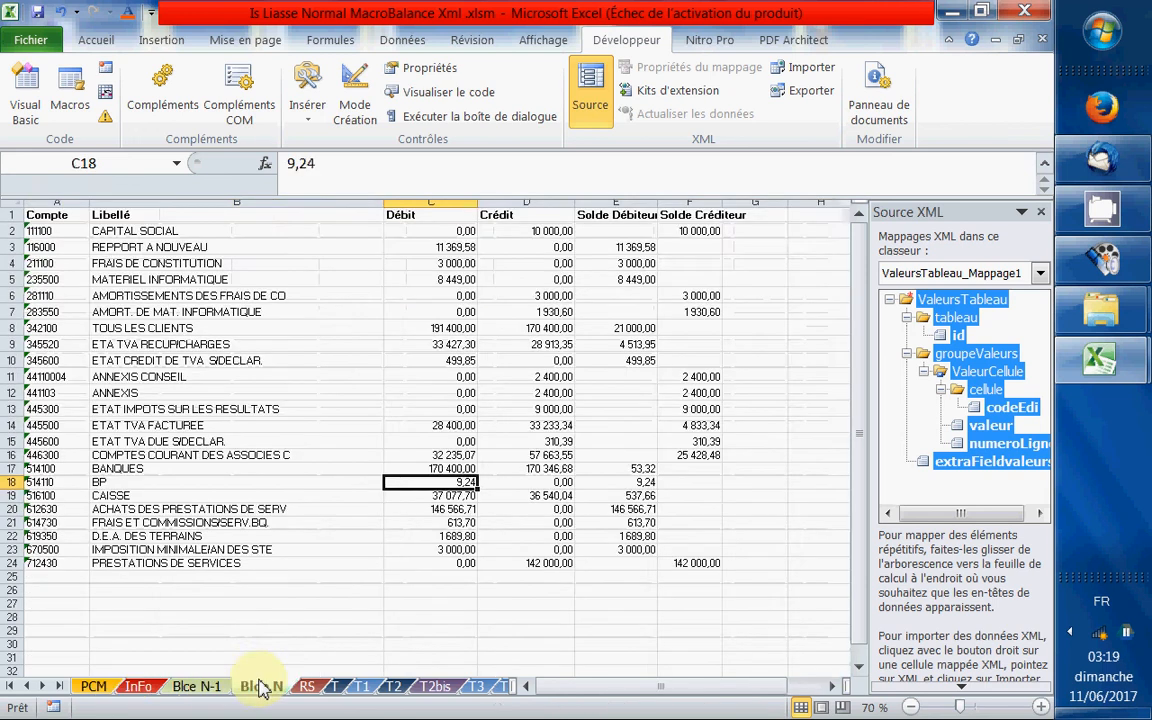
pyautogui.click(303, 687)
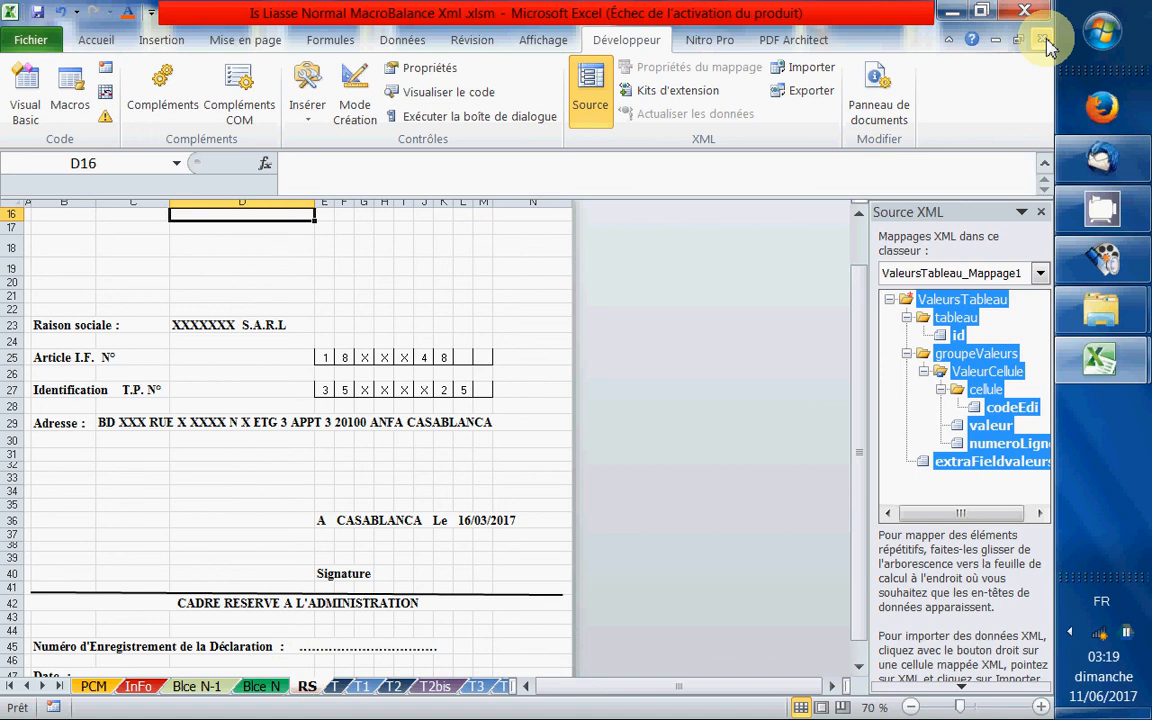
pyautogui.click(1106, 260)
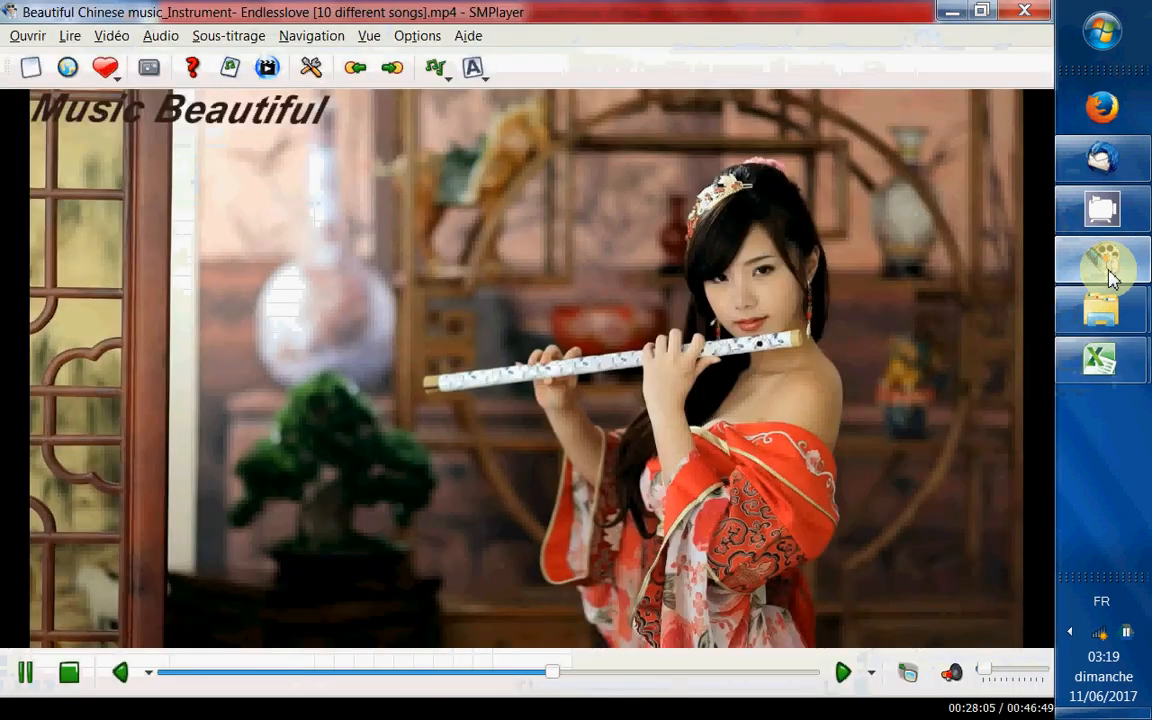
pyautogui.click(1110, 278)
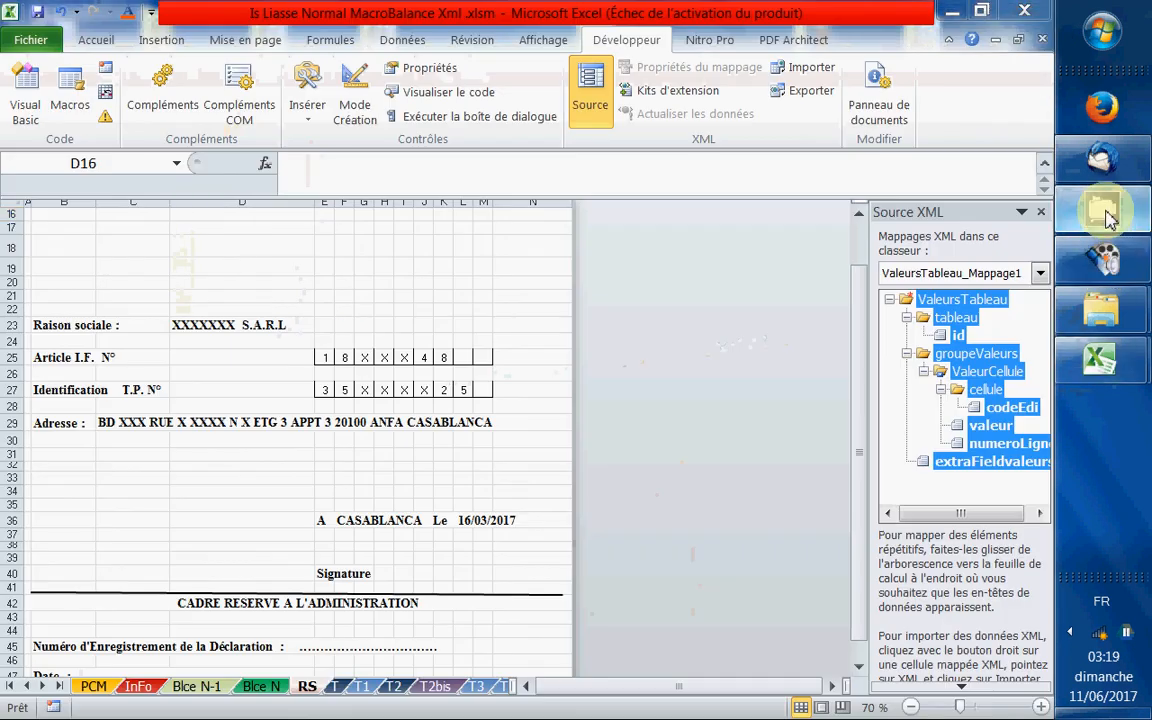
pyautogui.click(1069, 633)
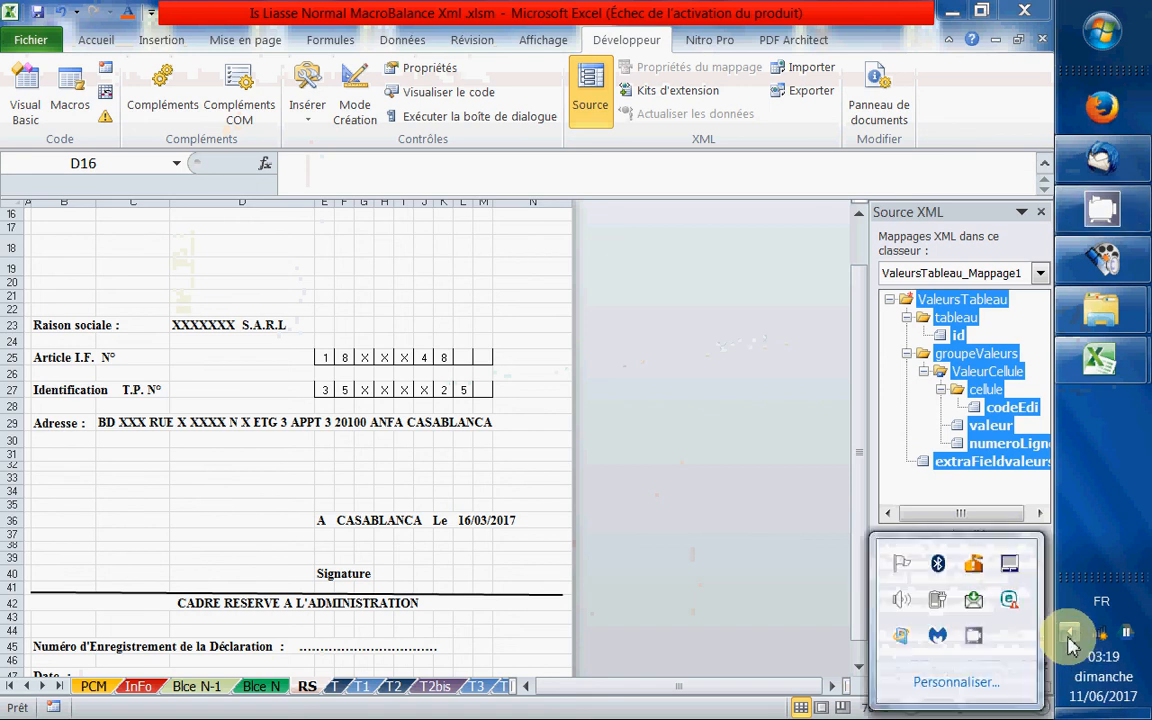
pyautogui.click(975, 641)
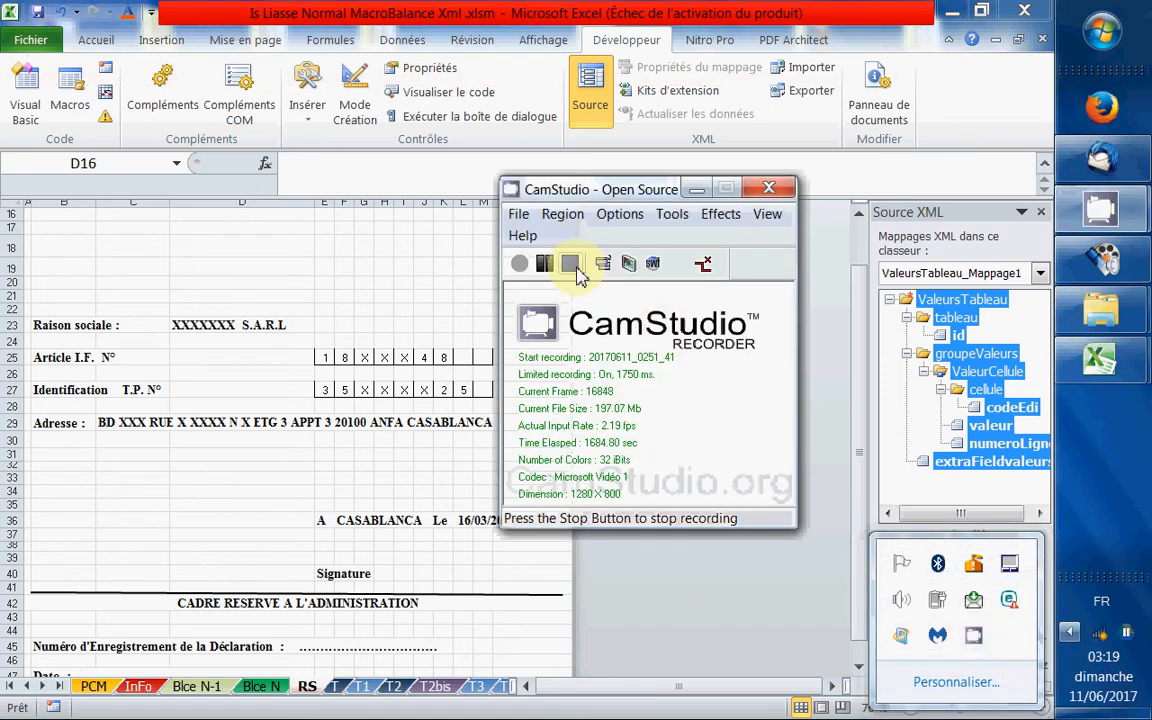